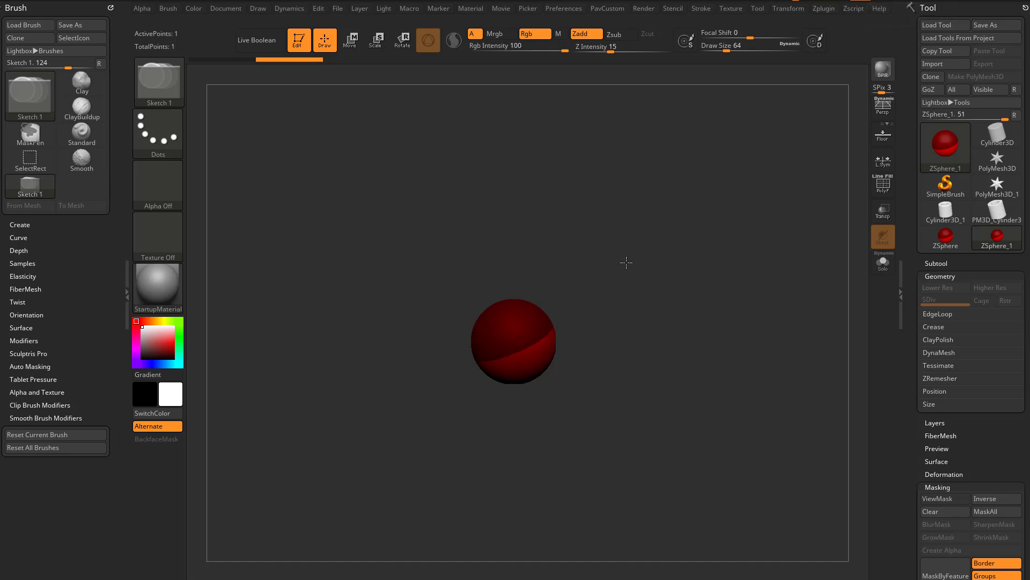
Step: Switch the active tool from the ZSphere to the Gear3D primitive and show its Initialize settings
left_click(942, 152)
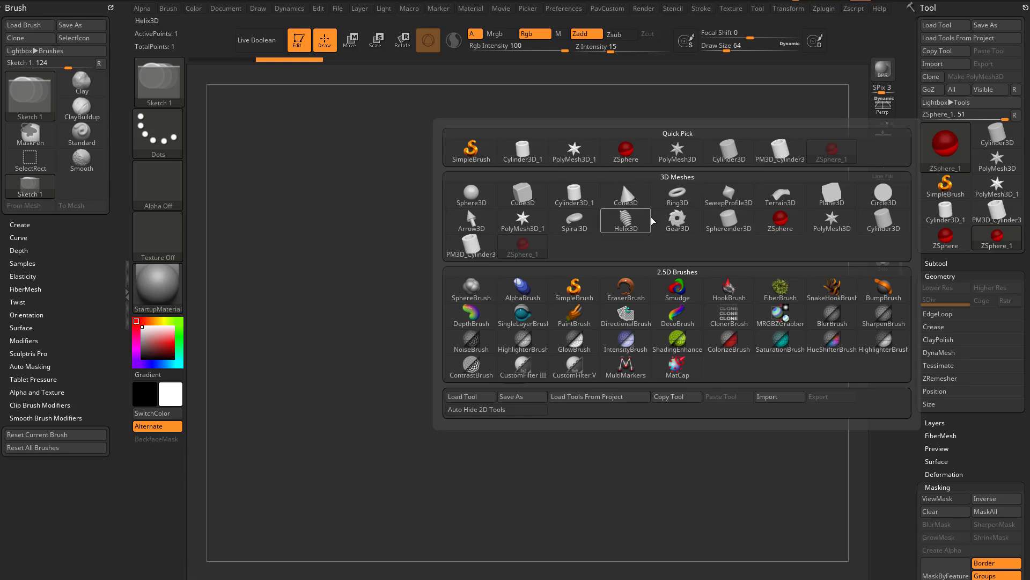
left_click(678, 221)
left_click_drag(659, 298, 778, 306)
left_click_drag(913, 347, 911, 241)
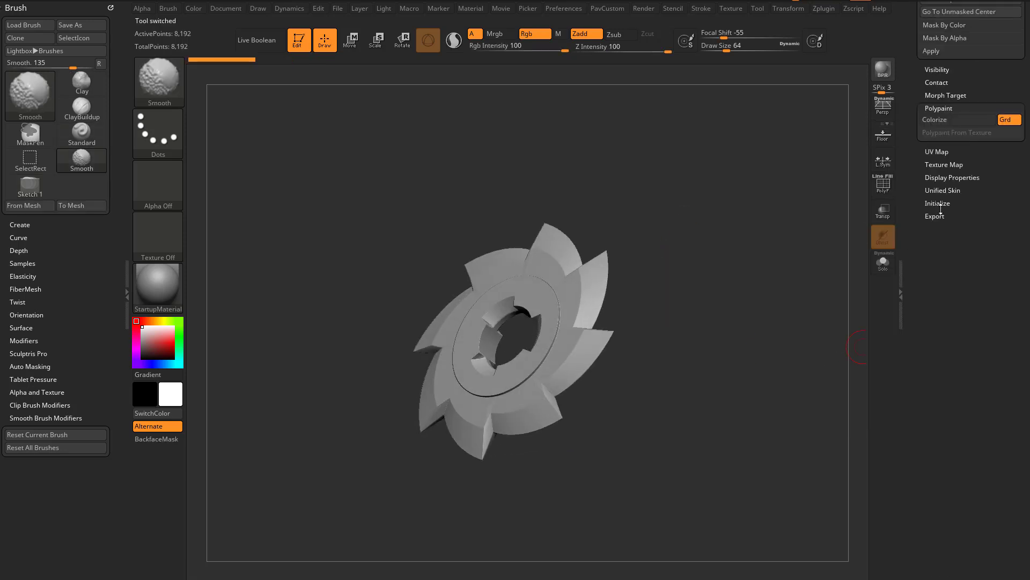
left_click(940, 204)
left_click_drag(800, 275, 817, 260)
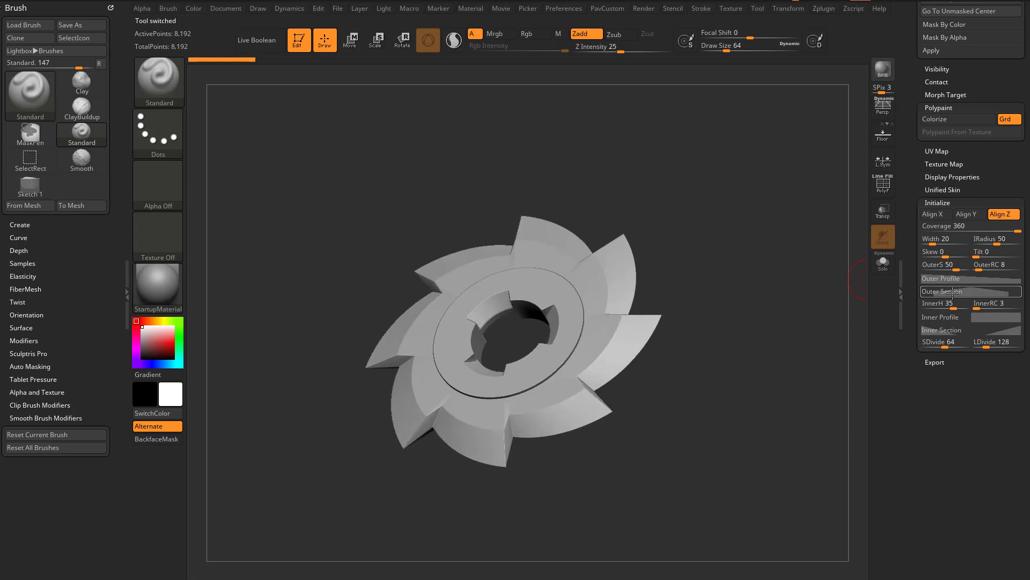
Step: Reshape the gear's Outer Section curve into a central peak
left_click(941, 278)
mouse_move(968, 293)
left_mouse_down()
mouse_move(967, 344)
mouse_move(965, 294)
mouse_move(967, 338)
mouse_move(965, 304)
left_mouse_up()
left_click_drag(932, 341, 931, 328)
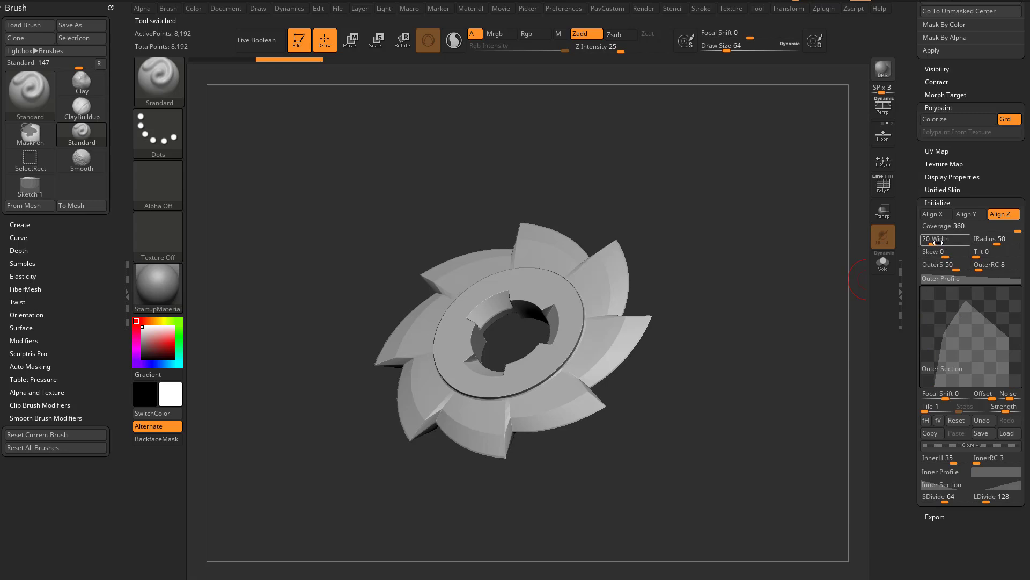
Step: Set the gear's width to 55, its outer size to 37 and its outer repeat count to 37
left_click_drag(935, 243, 1018, 229)
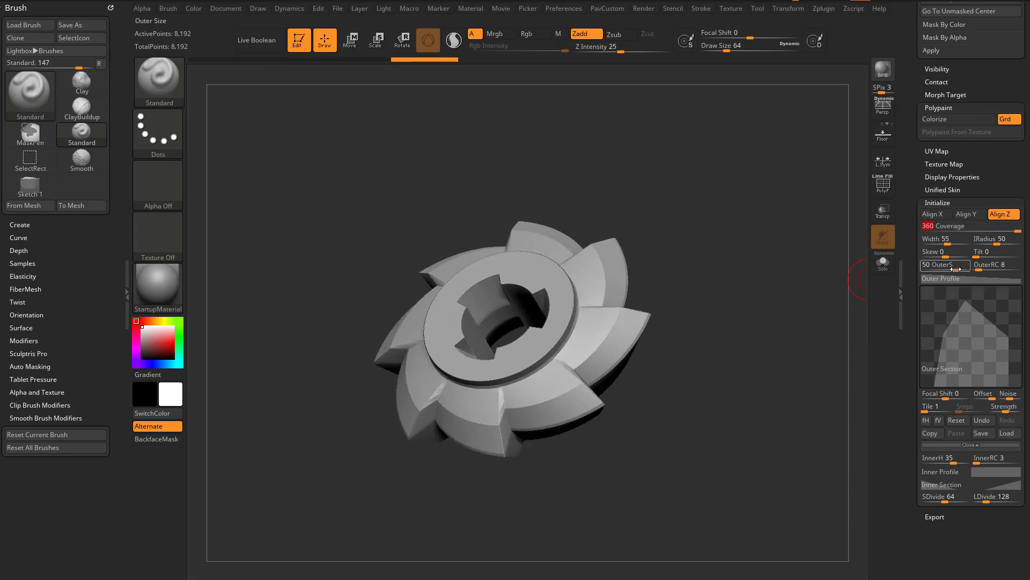
left_click_drag(955, 269, 991, 268)
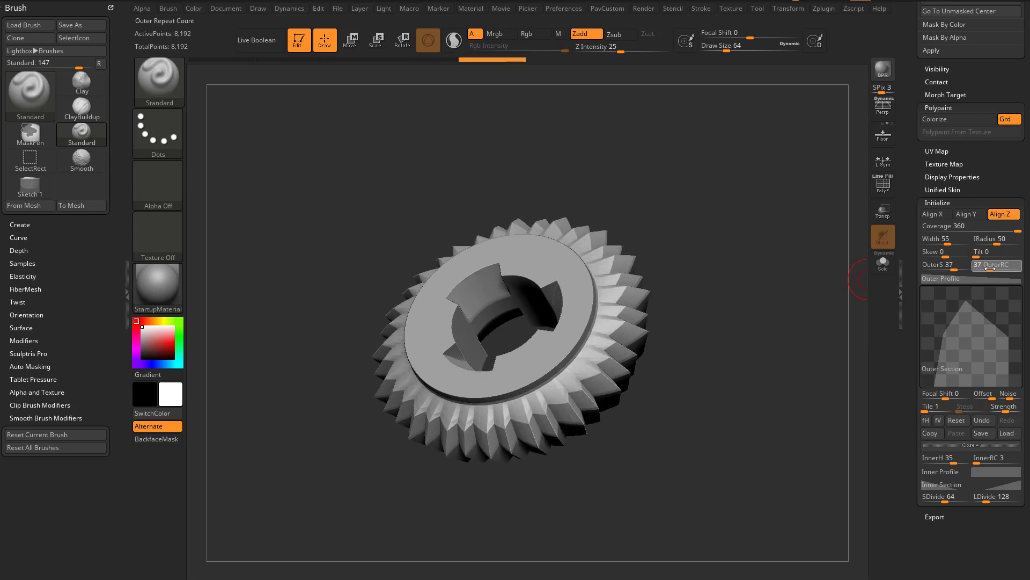
mouse_move(743, 281)
left_mouse_down()
mouse_move(824, 315)
mouse_move(754, 316)
mouse_move(745, 292)
left_mouse_up()
Step: Reshape the gear's Inner Section curve into an asymmetric dip
left_click_drag(913, 450, 914, 371)
left_click(952, 407)
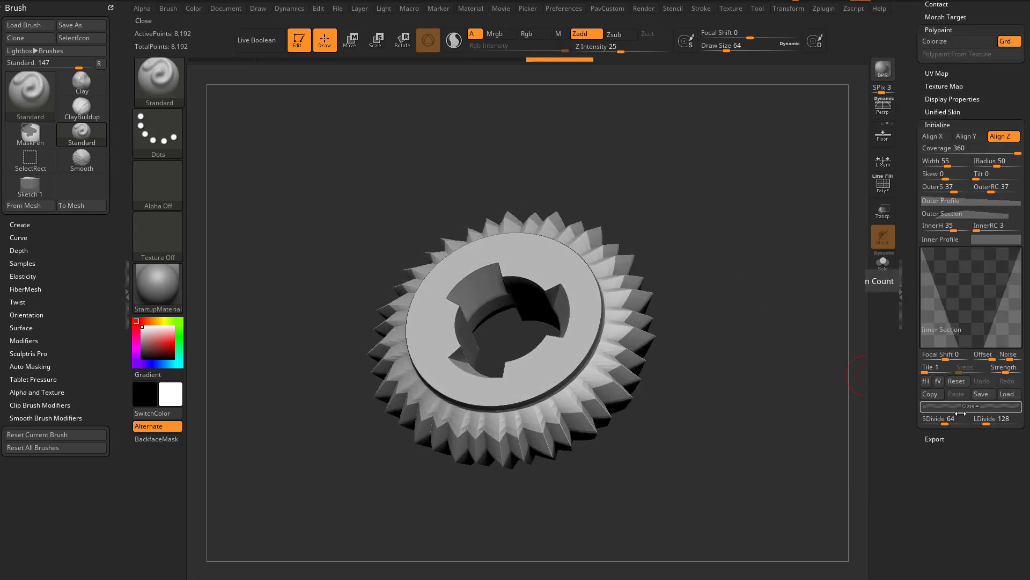
left_click_drag(961, 346, 945, 250)
left_click_drag(682, 253, 665, 274)
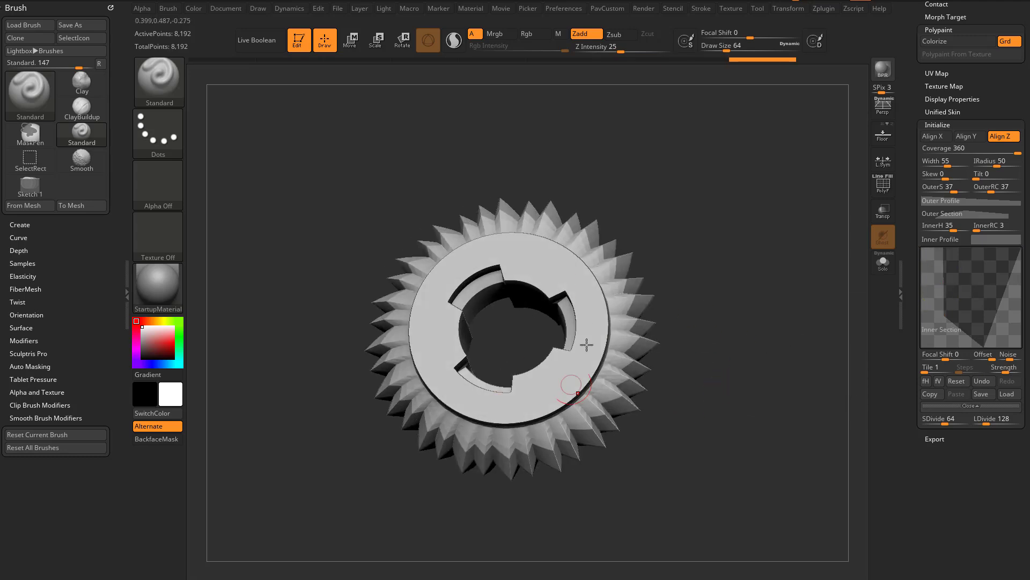
Step: Convert the parametric gear to a PolyMesh3D and turn on its PolyFrame wireframe display
left_click_drag(911, 297, 911, 460)
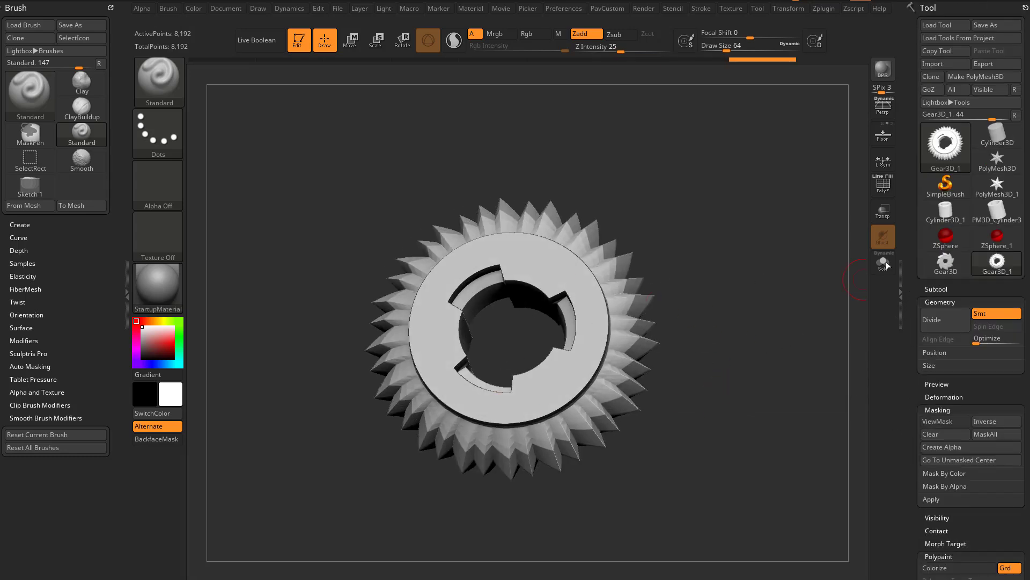
left_click(975, 76)
left_click(883, 186)
mouse_move(811, 269)
left_mouse_down()
mouse_move(724, 270)
mouse_move(805, 269)
mouse_move(794, 270)
left_mouse_up()
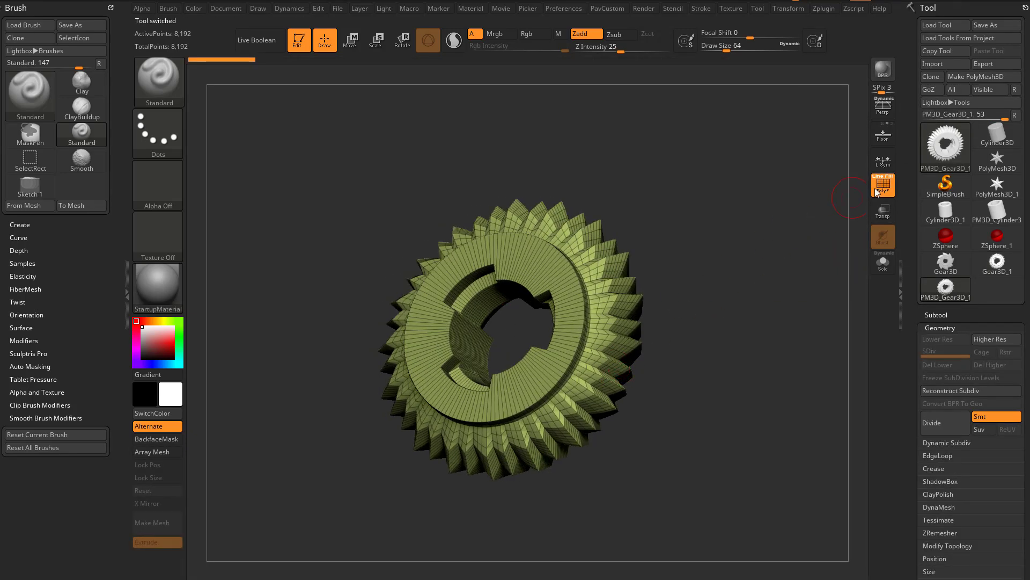
Step: Leave Edit mode and draw several smaller copies of the gear over the upper right of the original
left_click(953, 148)
left_click(299, 47)
left_click(375, 68)
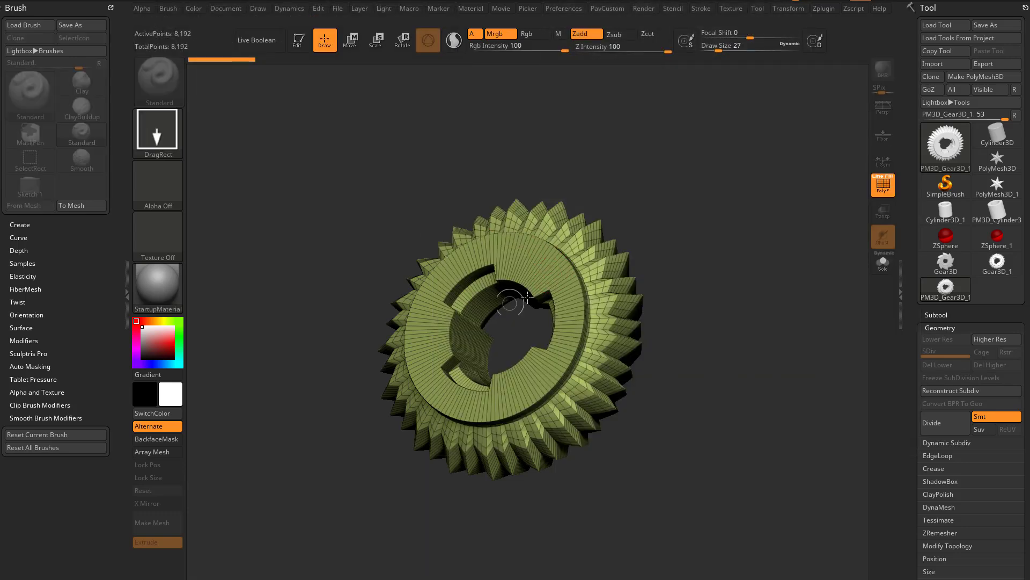
mouse_move(651, 211)
left_mouse_down()
mouse_move(622, 285)
mouse_move(591, 266)
left_mouse_up()
mouse_move(580, 260)
left_mouse_down()
mouse_move(607, 310)
mouse_move(603, 329)
mouse_move(697, 368)
left_mouse_up()
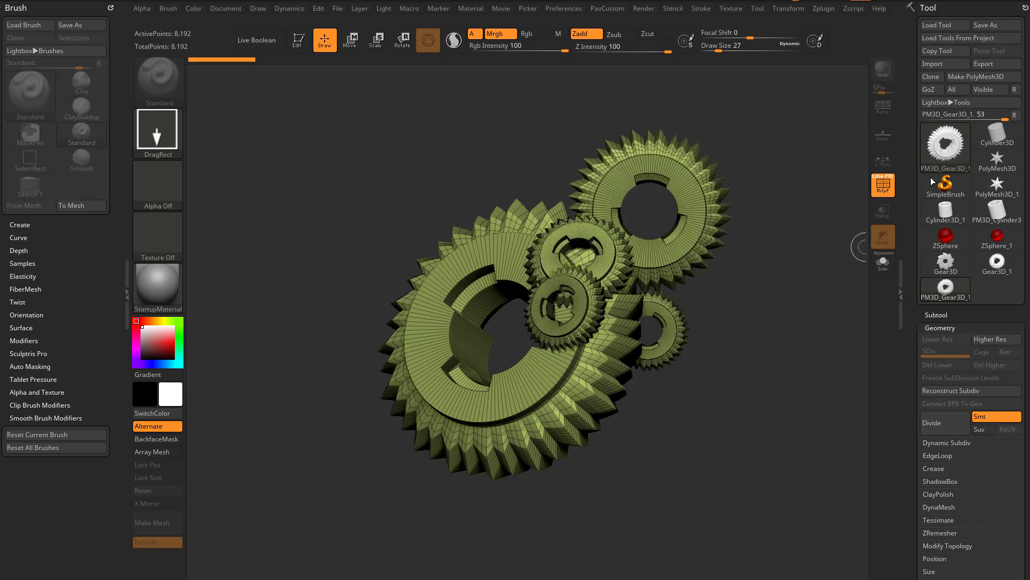
Step: Paint freehand strokes across the gears with the SimpleBrush
left_click(946, 145)
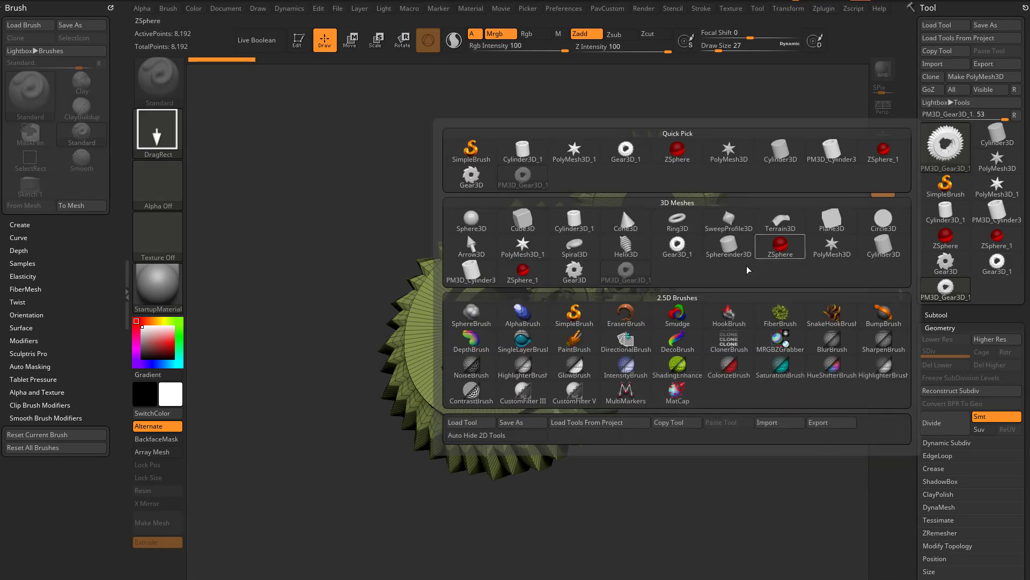
left_click(579, 316)
mouse_move(715, 297)
left_mouse_down()
mouse_move(653, 319)
mouse_move(617, 306)
mouse_move(467, 184)
mouse_move(338, 277)
mouse_move(368, 323)
left_mouse_up()
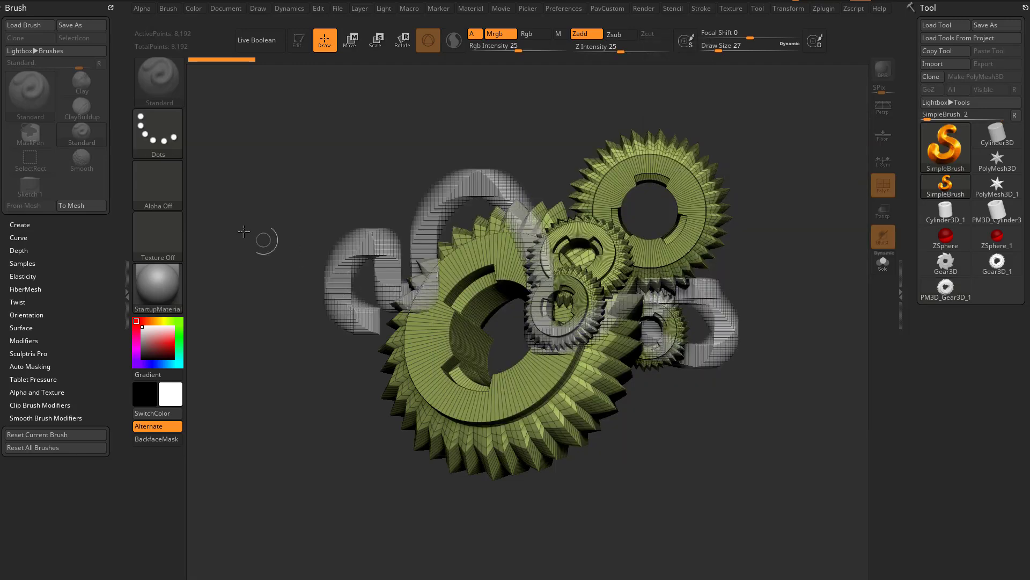
Step: Assign Alpha 01 to the SimpleBrush and paint a soft wavy stroke above the gears
left_click(160, 182)
left_click(275, 190)
mouse_move(345, 231)
left_mouse_down()
mouse_move(368, 161)
mouse_move(448, 191)
mouse_move(566, 119)
mouse_move(747, 220)
mouse_move(749, 231)
left_mouse_up()
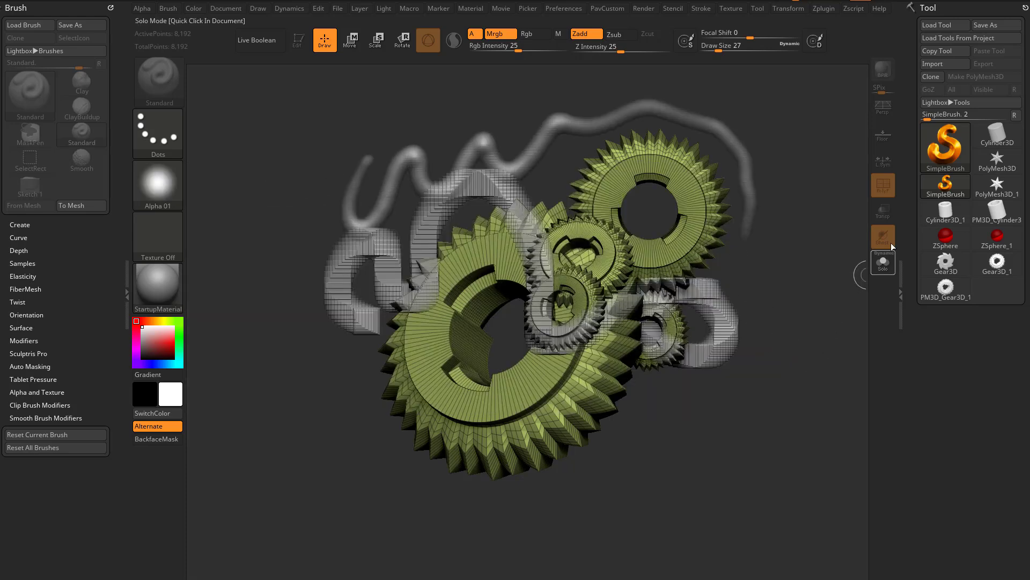
Step: Erase diagonal strips through the gears and painted strokes with the EraserBrush
left_click(945, 147)
left_click(626, 314)
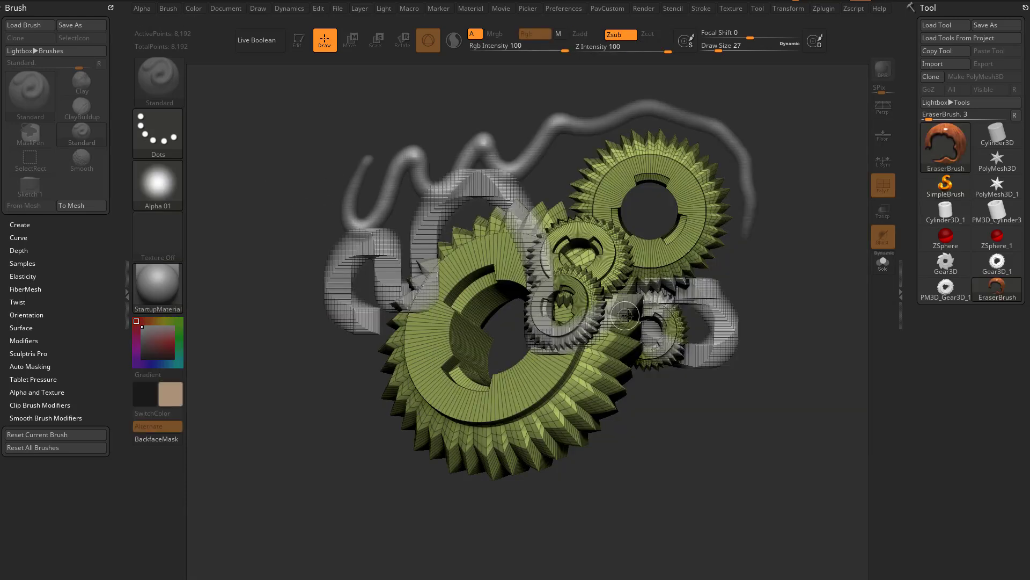
mouse_move(637, 399)
left_mouse_down()
mouse_move(483, 237)
mouse_move(693, 153)
mouse_move(445, 279)
mouse_move(565, 251)
mouse_move(529, 343)
left_mouse_up()
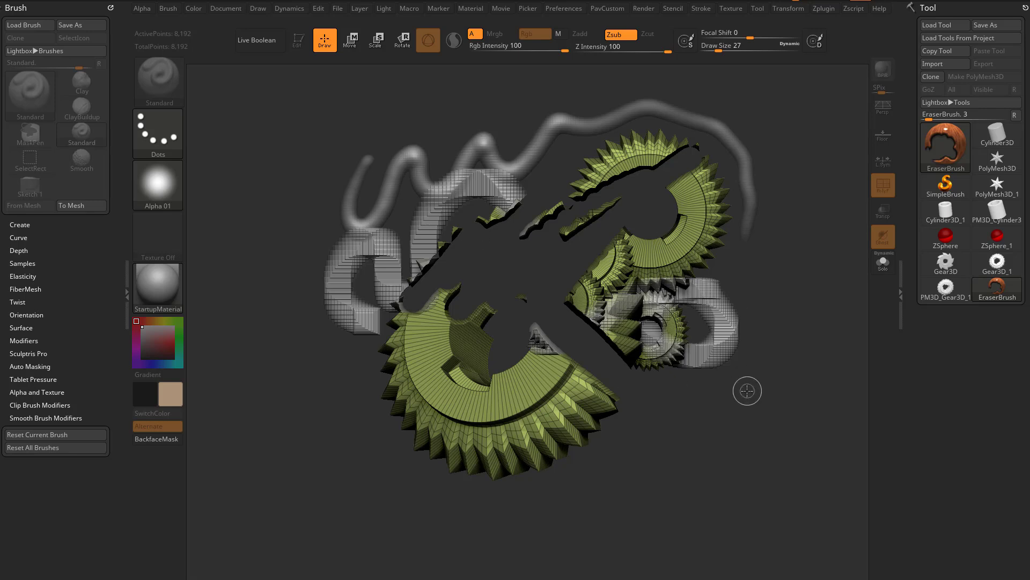
Step: Clear the canvas and draw a single ZSphere_1 on it in Edit mode
key("ctrl")
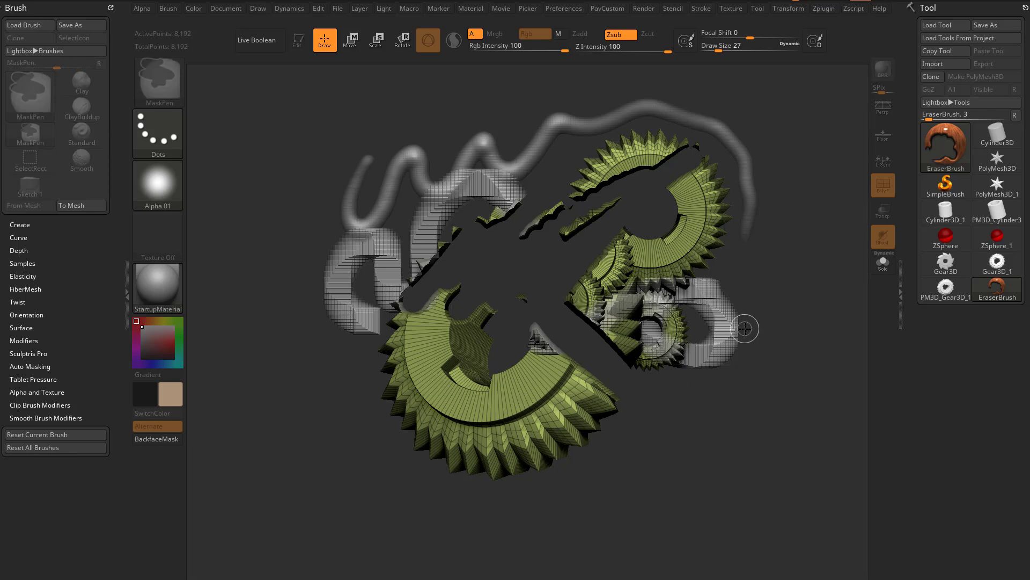
key("ctrl+n")
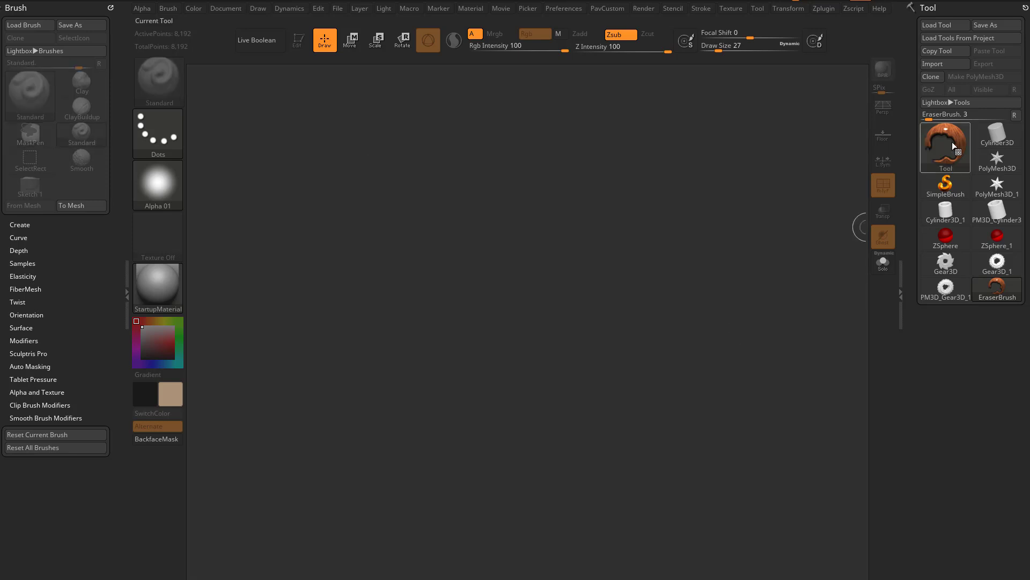
left_click(952, 141)
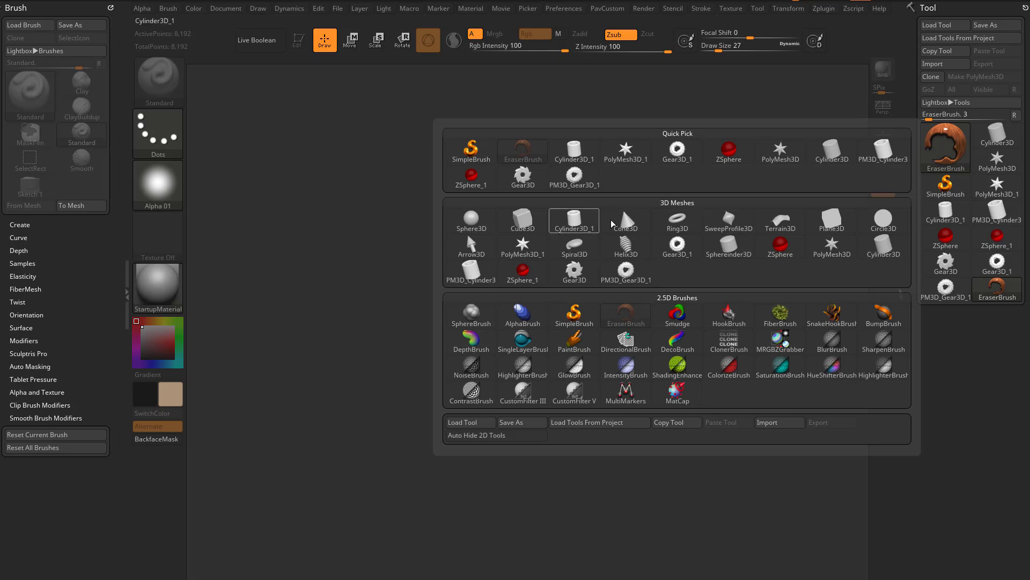
mouse_move(685, 242)
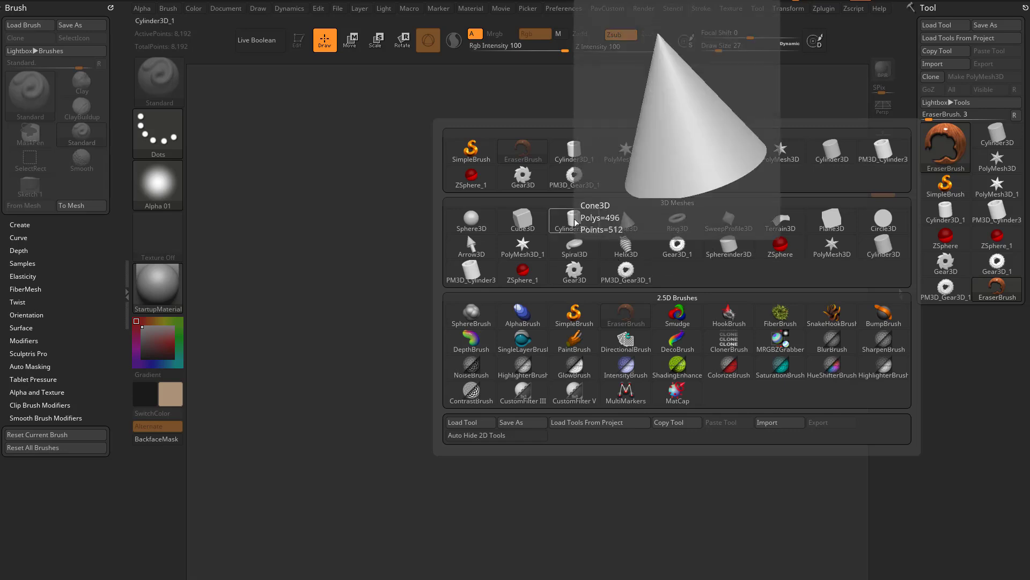
left_click(523, 271)
left_click_drag(495, 335, 532, 371)
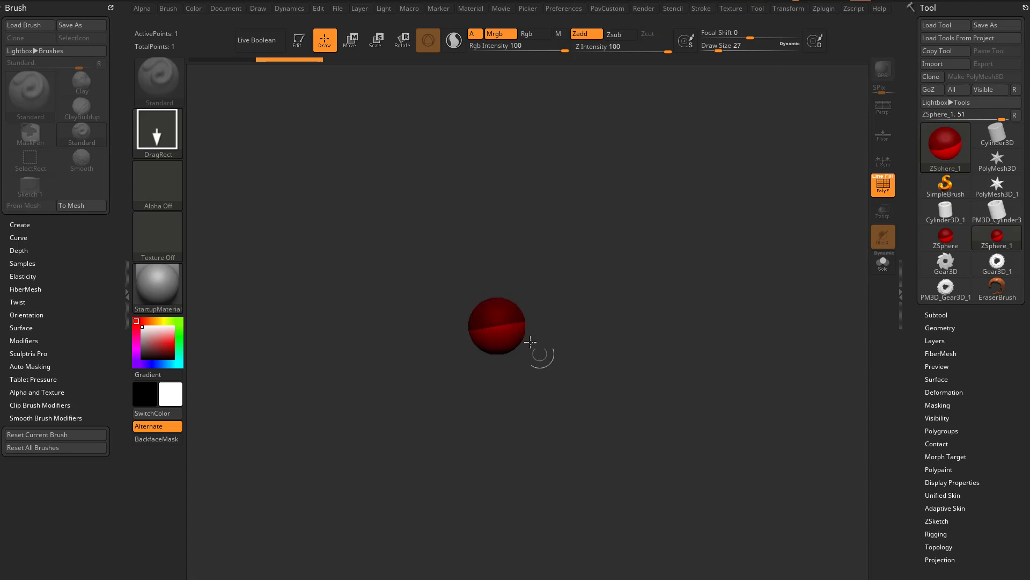
left_click(303, 44)
Step: Try the SketchShaded2 and SketchGummyShiney materials on the ZSphere and settle on SketchShaded2
left_click(166, 280)
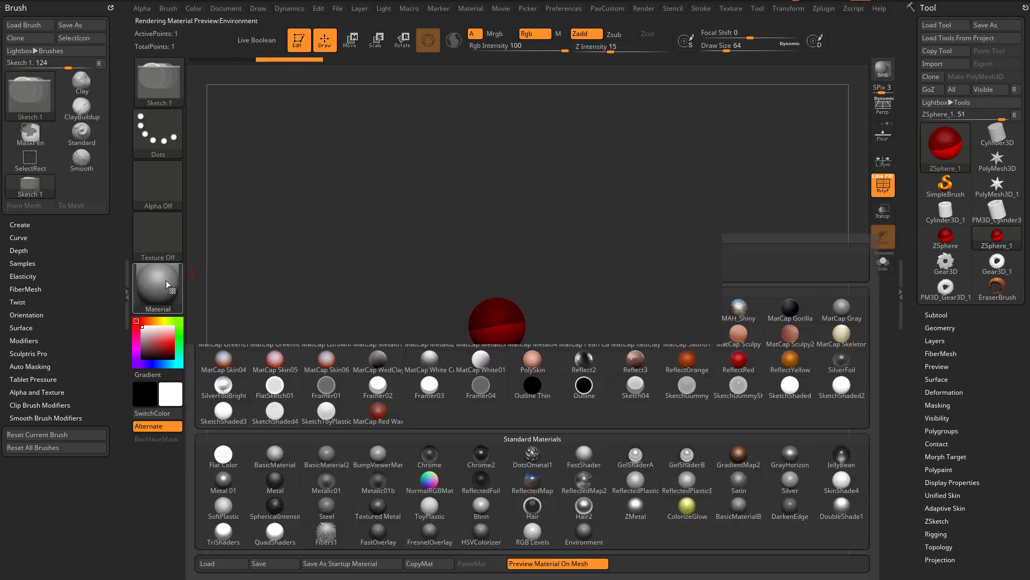
left_click(838, 395)
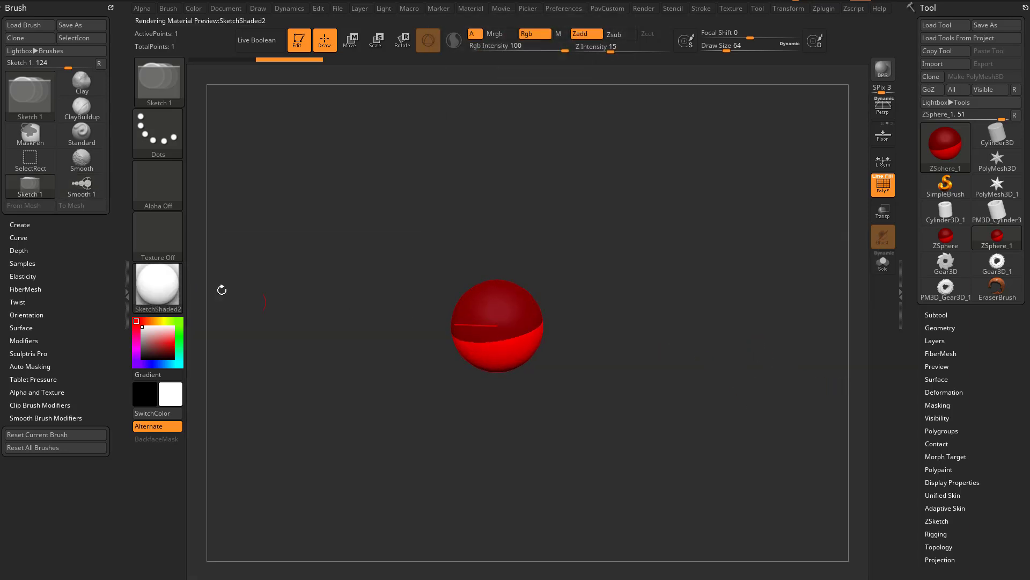
left_click(171, 287)
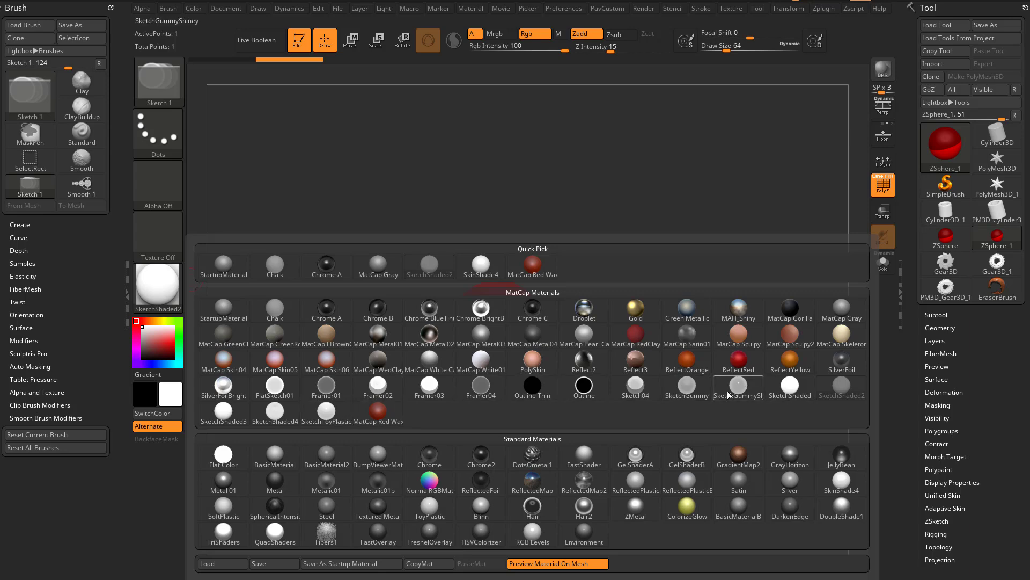
left_click(743, 386)
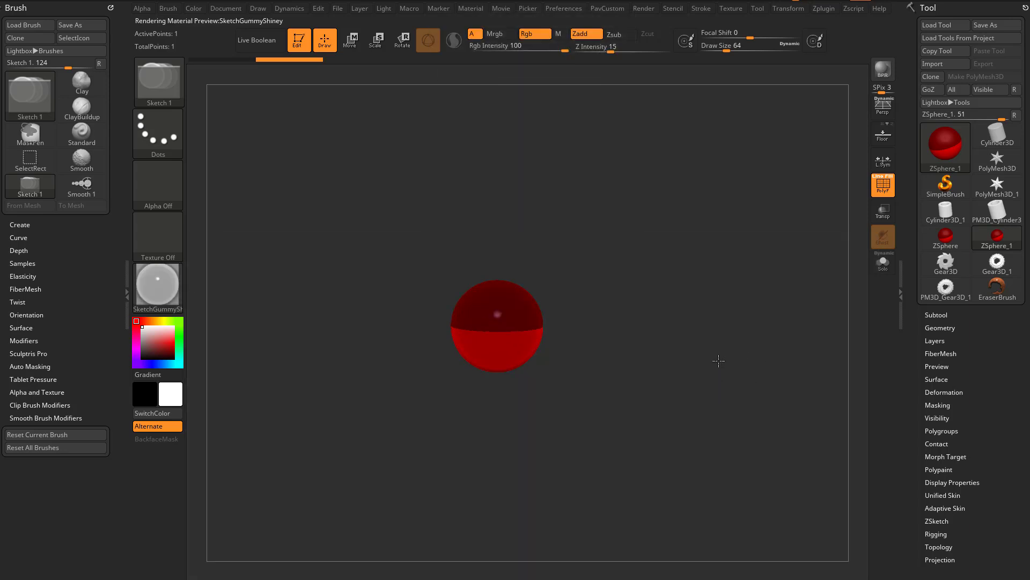
left_click(157, 287)
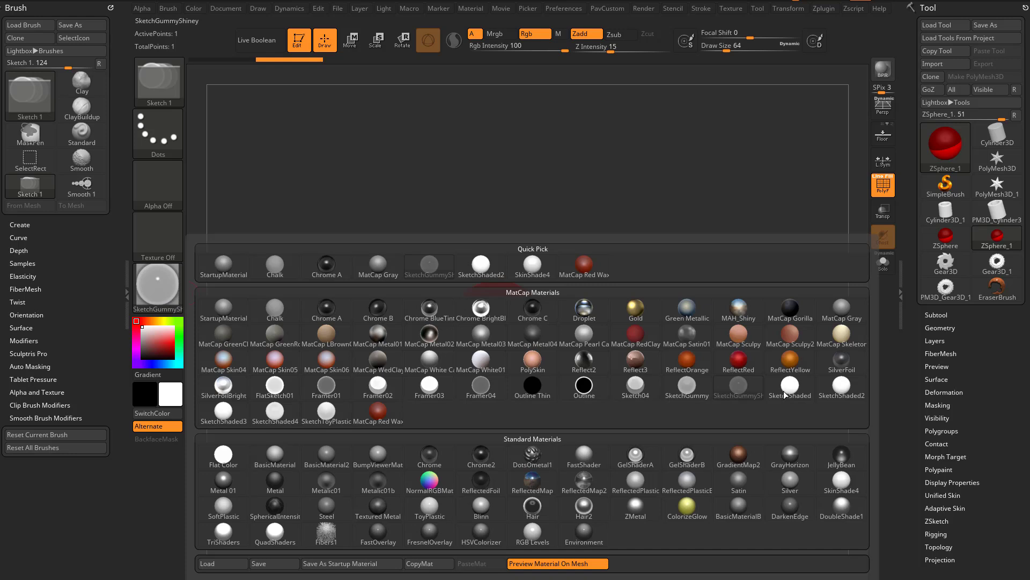
left_click(840, 388)
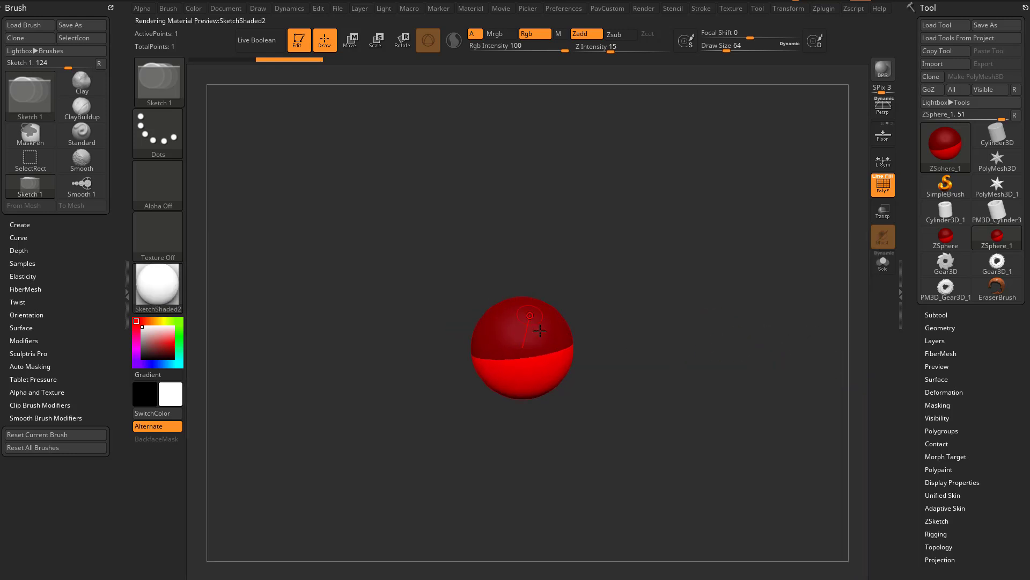
Step: Turn on the floor grid beneath the ZSphere
left_click_drag(657, 322, 625, 310)
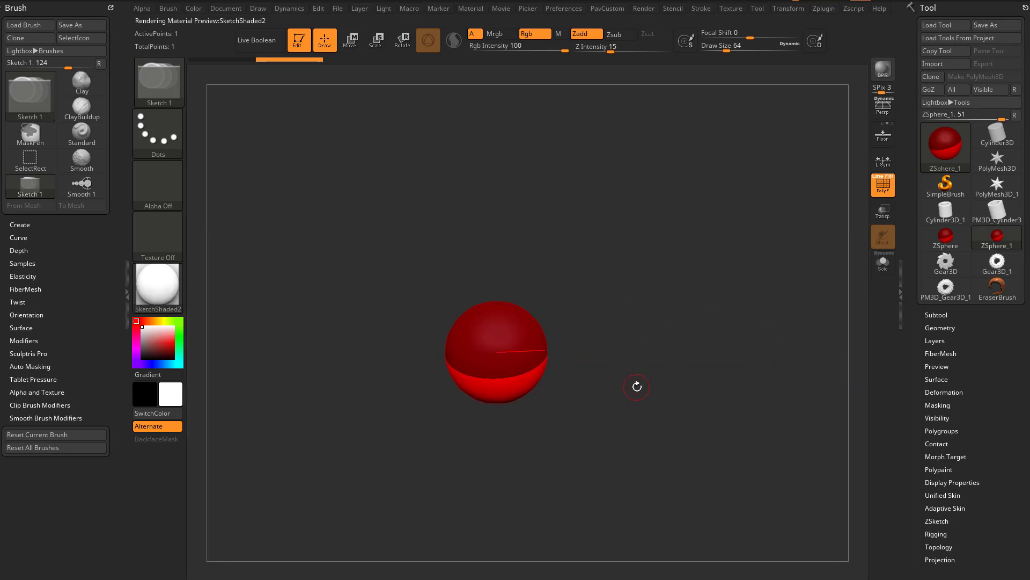
left_click_drag(637, 386, 648, 375)
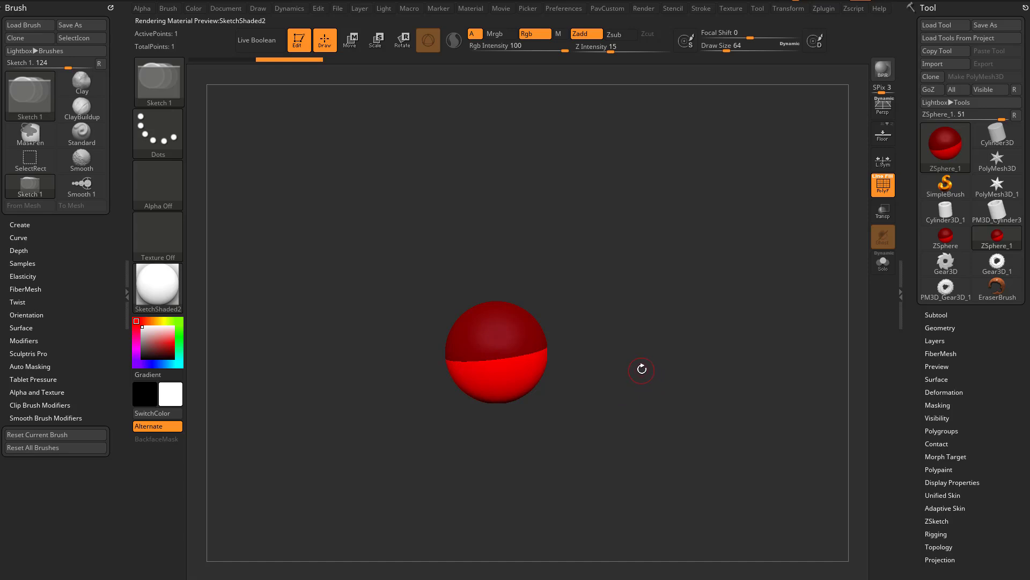
left_click_drag(494, 184, 451, 215)
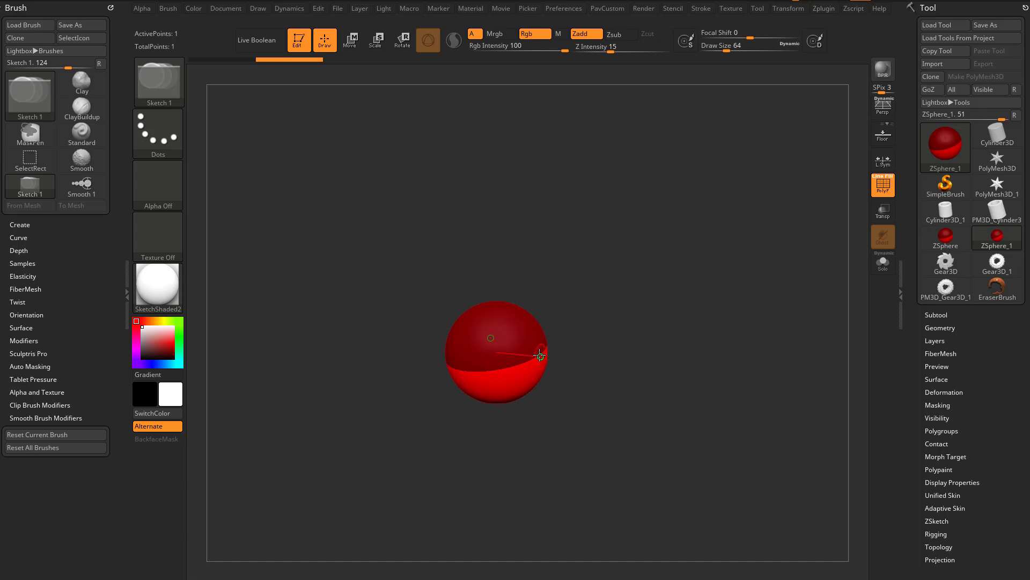
left_click_drag(564, 330, 523, 337)
key("shift+p")
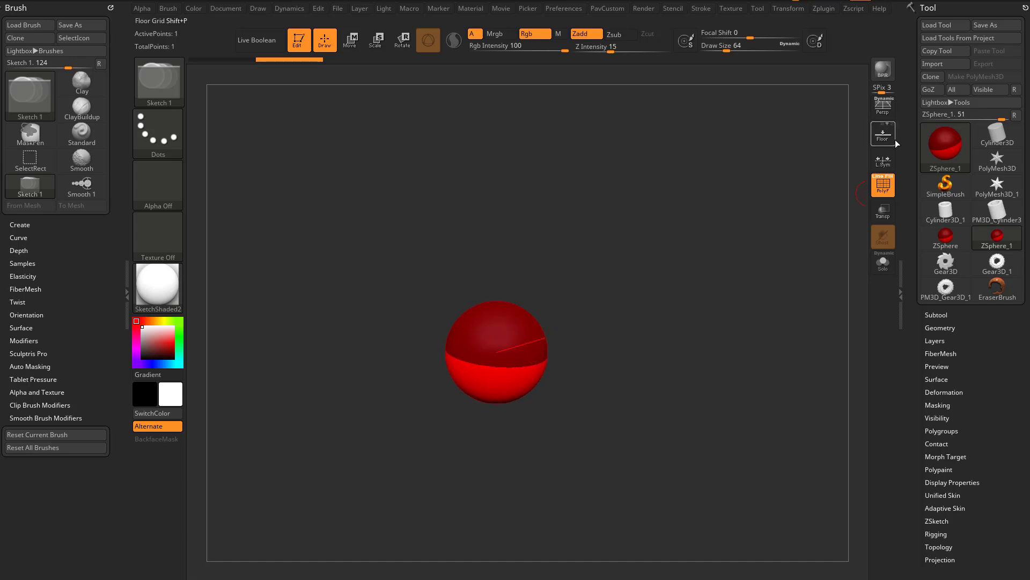
Step: Add one child ZSphere to the top of the root ZSphere and another to its underside
left_click_drag(623, 241, 622, 327)
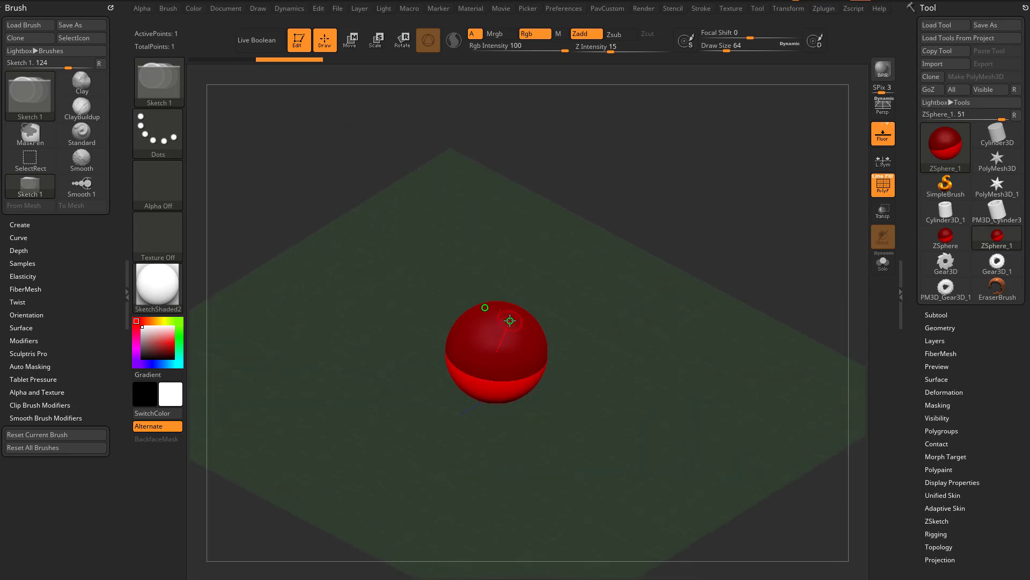
mouse_move(500, 310)
left_mouse_down()
mouse_move(593, 354)
mouse_move(587, 364)
mouse_move(561, 343)
left_mouse_up()
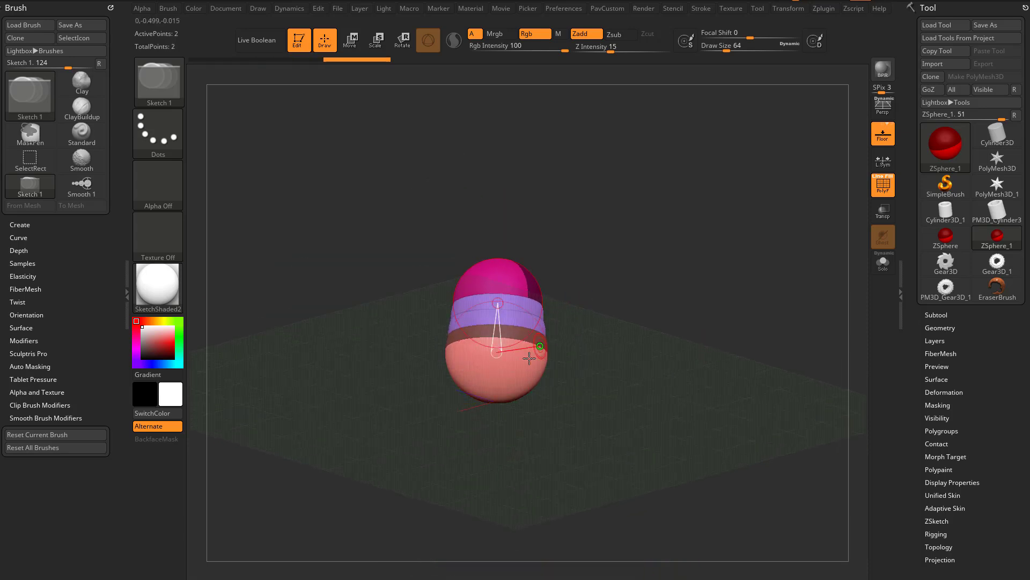
left_click_drag(492, 399, 611, 400)
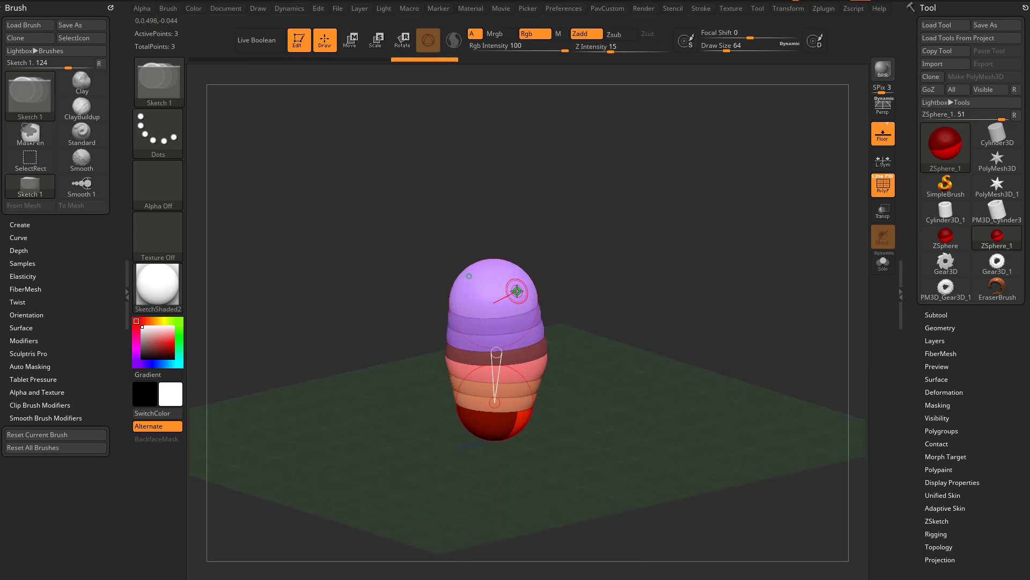
Step: Add mirrored ZSpheres to both sides of the upper torso and pull them straight outward as upper arms
mouse_move(517, 291)
left_mouse_down()
mouse_move(526, 302)
mouse_move(663, 302)
mouse_move(578, 340)
mouse_move(616, 322)
mouse_move(552, 322)
mouse_move(611, 342)
mouse_move(519, 306)
mouse_move(558, 304)
left_mouse_up()
key("w")
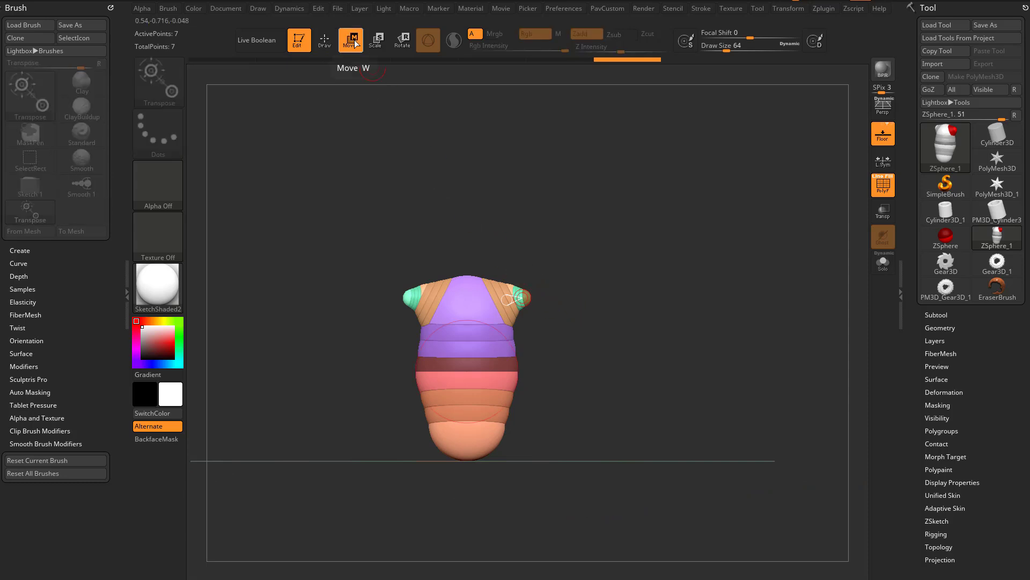
left_click_drag(531, 296, 570, 303)
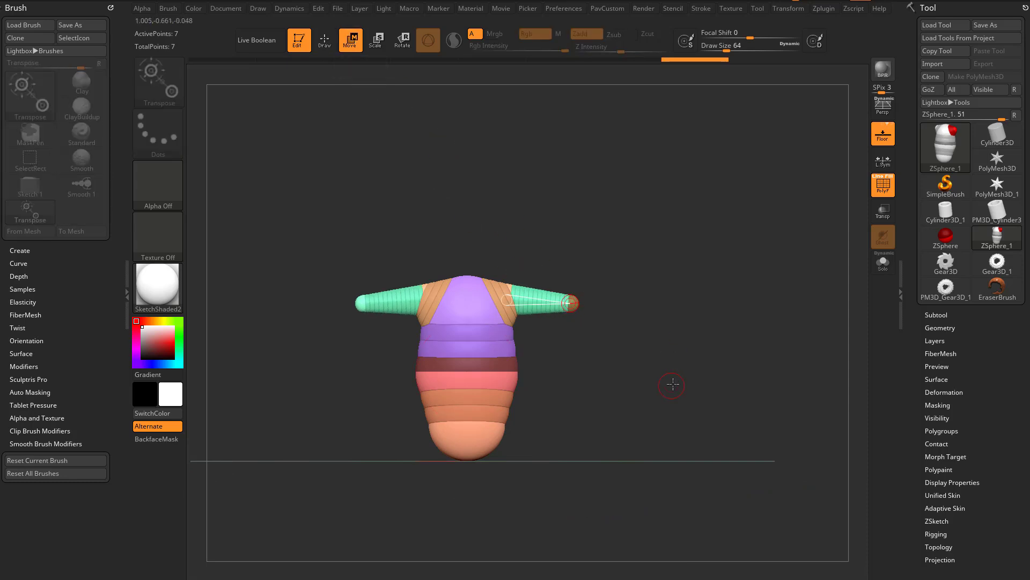
Step: Turn off the floor grid beneath the ZSphere figure
left_click_drag(646, 380, 612, 342)
key("q")
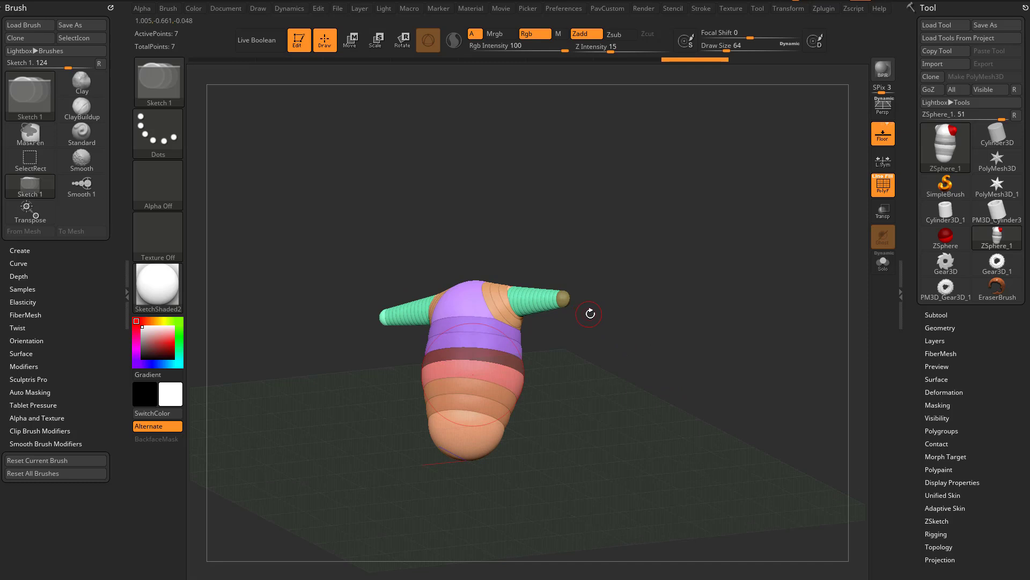
left_click(883, 133)
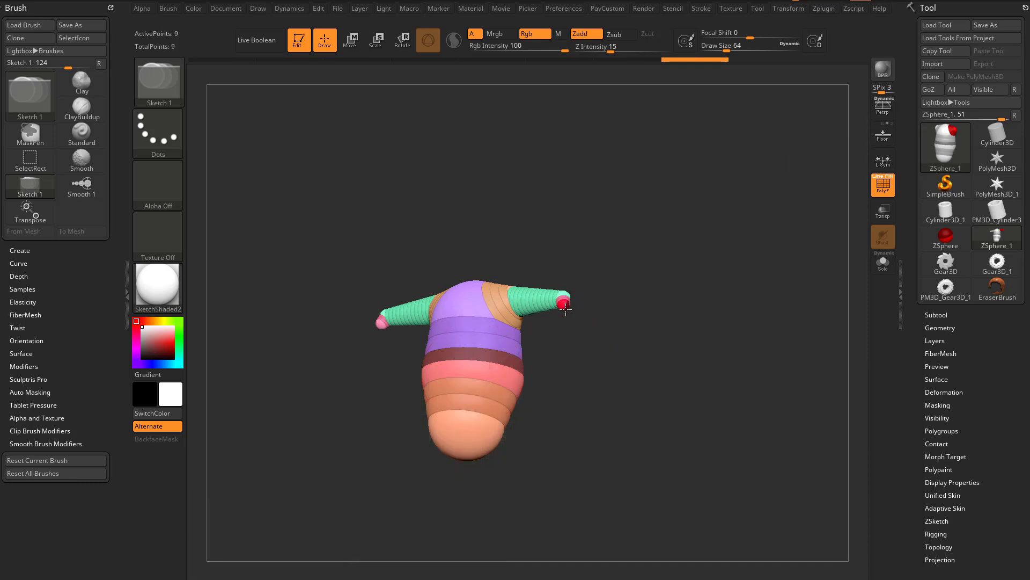
Step: Add a mirrored ZSphere pair to the arm ends and pull it downward to form lower arm segments
left_click_drag(566, 310, 570, 318)
left_click_drag(570, 323, 572, 292, "shift")
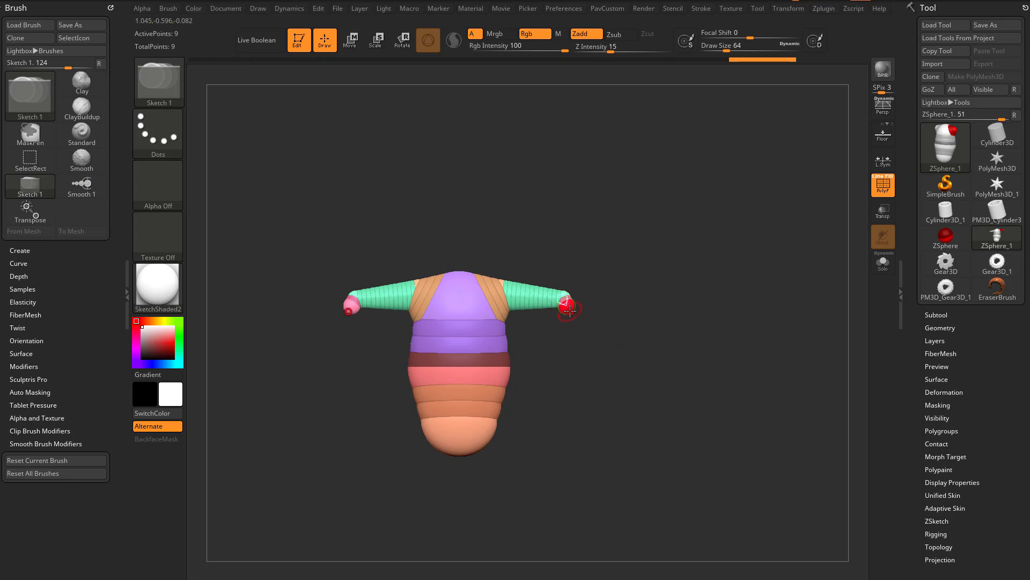
key("w")
left_click_drag(569, 311, 566, 346)
Step: Set the draw size to 13 and stretch the lower arm segments down to about the torso's base
key("s")
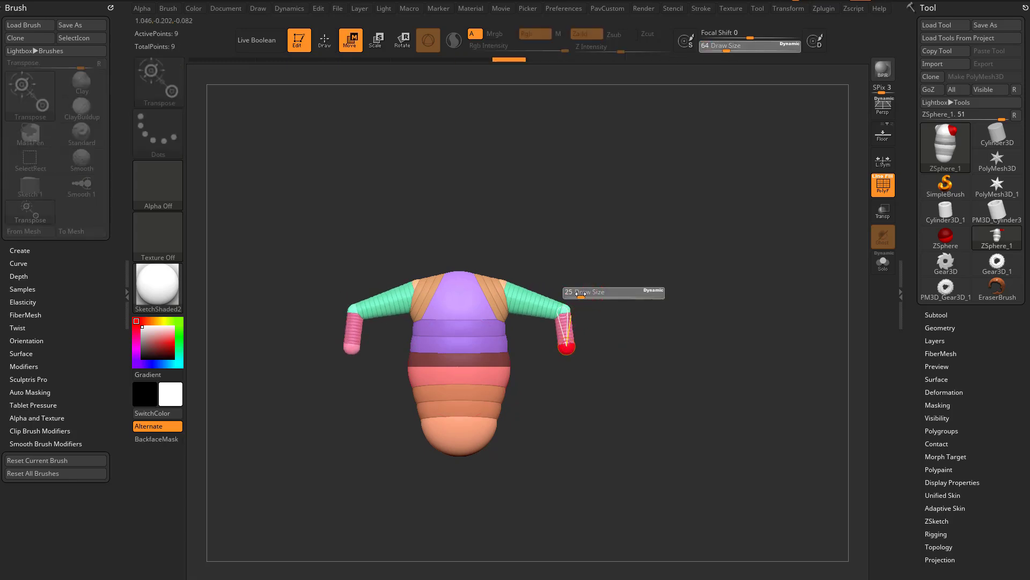
left_click_drag(581, 293, 565, 294)
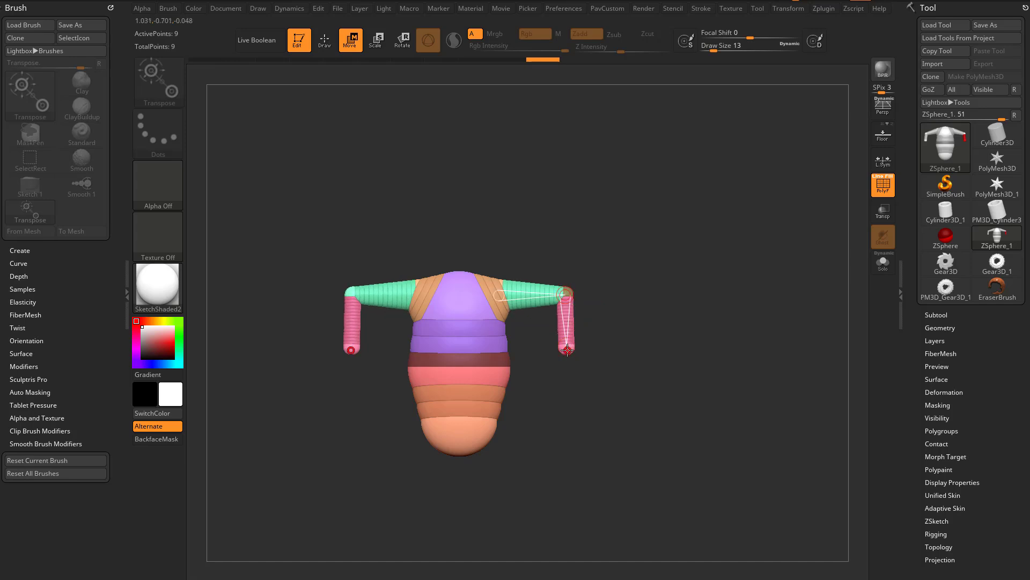
left_click_drag(567, 350, 561, 476)
Step: Raise the draw size to 468 and shift the outer ends of the upper arms slightly inward
mouse_move(652, 324)
left_mouse_down()
mouse_move(546, 327)
mouse_move(653, 322)
left_mouse_up()
key("s")
mouse_move(570, 301)
left_mouse_down()
mouse_move(618, 305)
mouse_move(521, 282)
mouse_move(491, 320)
left_mouse_up()
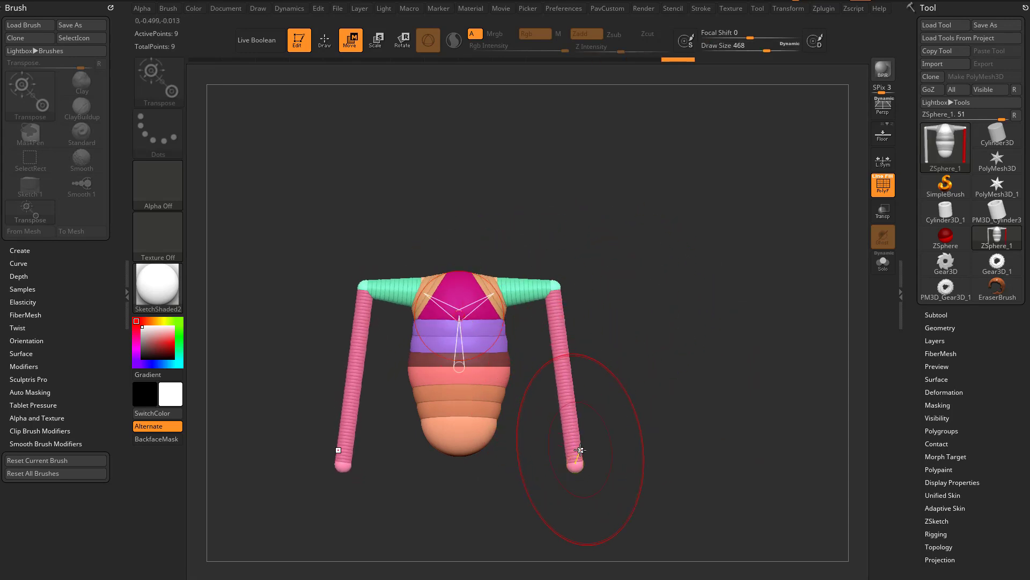
Step: Set the draw size to 80 and insert a mirrored elbow joint midway along the lower arm segments
key("q")
mouse_move(682, 356)
left_mouse_down()
mouse_move(641, 357)
mouse_move(610, 333)
left_mouse_up()
key("s")
left_click(592, 356)
key("s")
left_click_drag(608, 340, 556, 344)
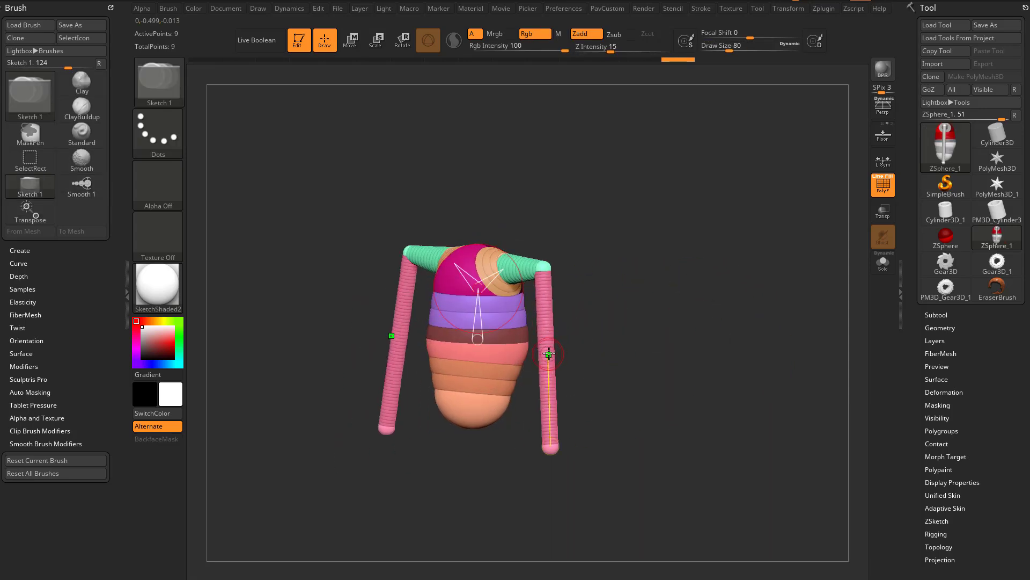
left_click(549, 354)
mouse_move(664, 354)
left_mouse_down()
mouse_move(628, 362)
mouse_move(655, 344)
left_mouse_up()
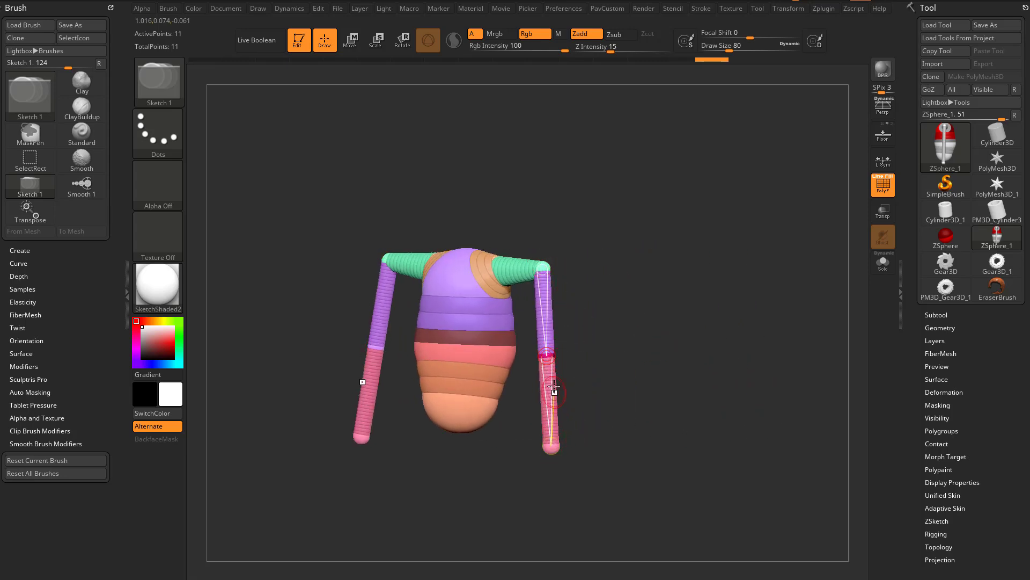
mouse_move(646, 331)
left_mouse_down()
mouse_move(607, 322)
mouse_move(647, 327)
left_mouse_up()
Step: Bend the arms in side view by moving the elbows backward and the wrists forward
key("w")
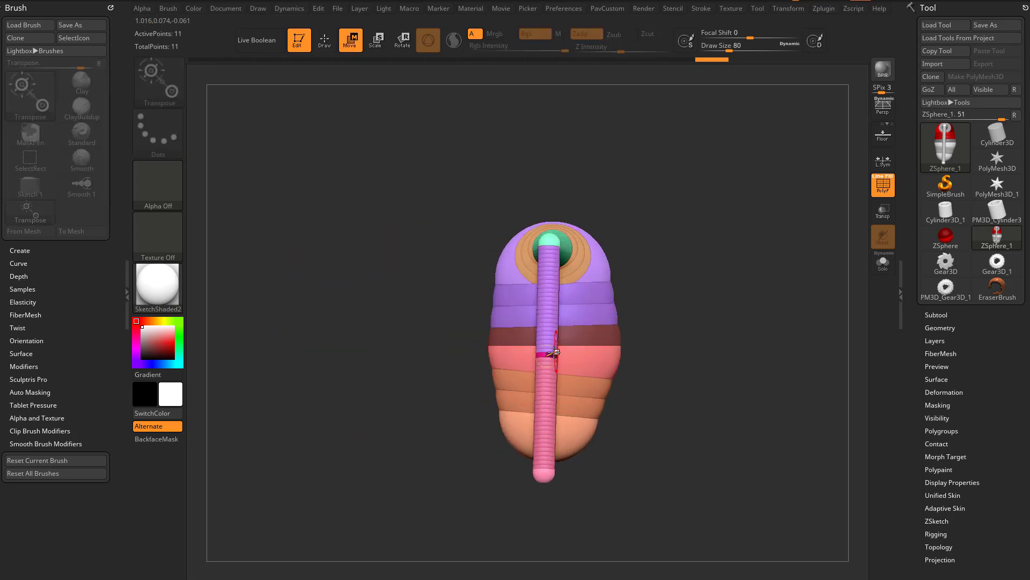
mouse_move(547, 354)
left_mouse_down()
mouse_move(601, 355)
mouse_move(568, 356)
left_mouse_up()
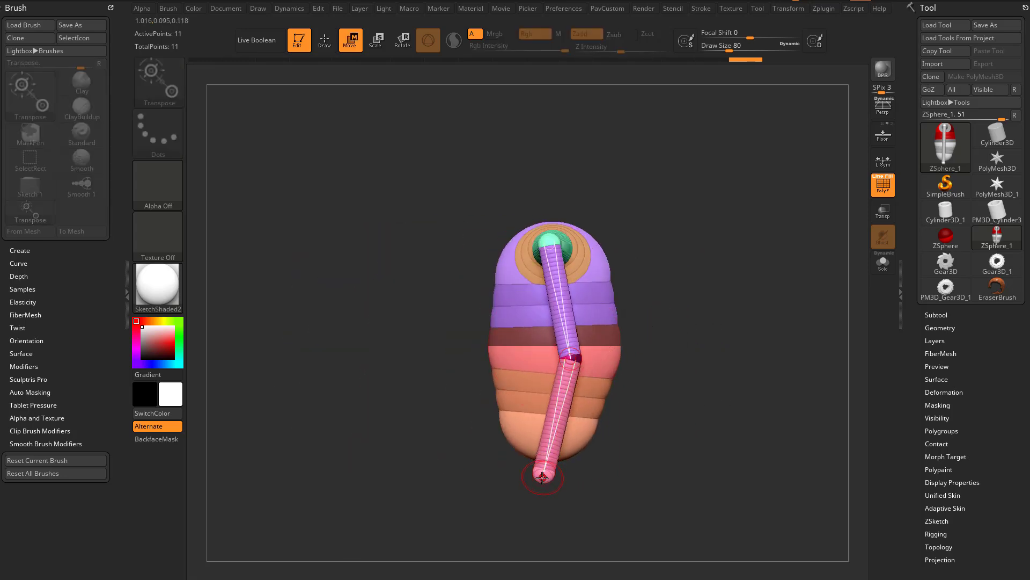
left_click_drag(545, 474, 523, 469)
Step: Shape the torso's side profile by moving its middle ZSphere forward and adjusting the lowest ZSphere
left_click_drag(649, 414, 591, 375, "alt")
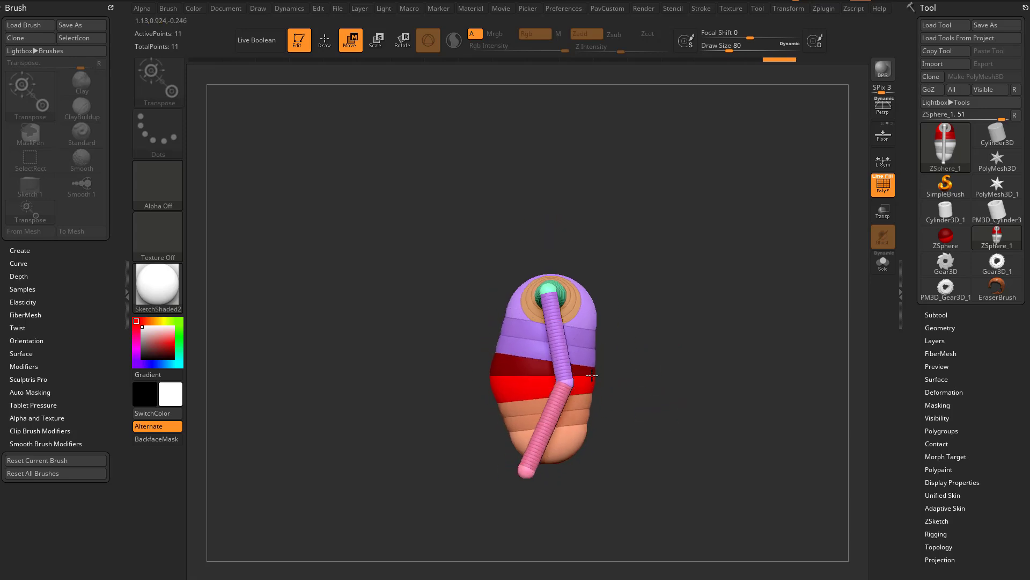
mouse_move(565, 440)
left_mouse_down()
mouse_move(578, 441)
mouse_move(564, 448)
left_mouse_up()
mouse_move(657, 403)
left_mouse_down()
mouse_move(691, 396)
mouse_move(681, 398)
mouse_move(667, 352)
mouse_move(682, 361)
mouse_move(671, 370)
left_mouse_up()
Step: Add mirrored hip ZSpheres to the torso's lower end and extend them outward into short hip segments
key("q")
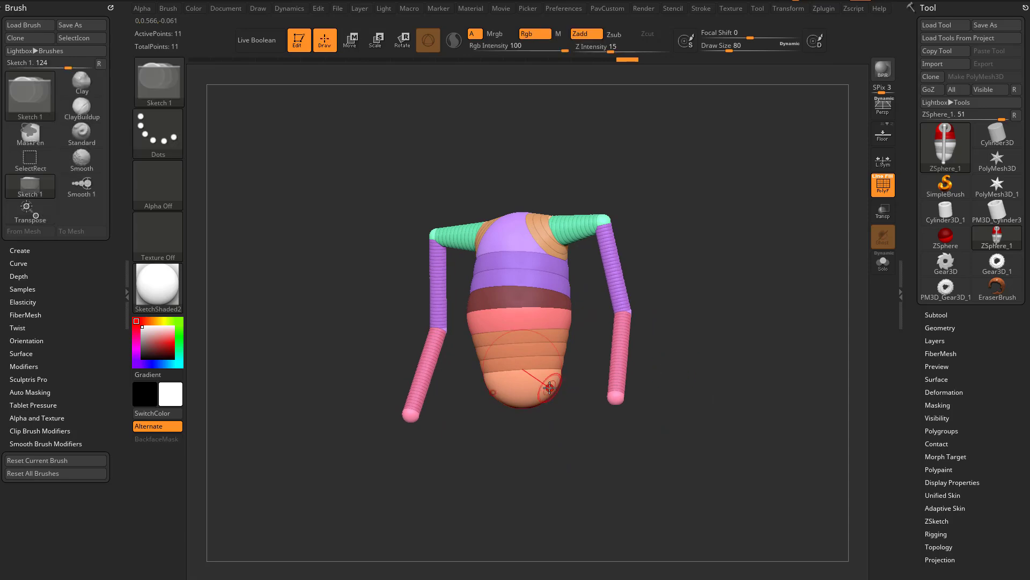
left_click_drag(555, 396, 569, 382)
key("w")
key("q")
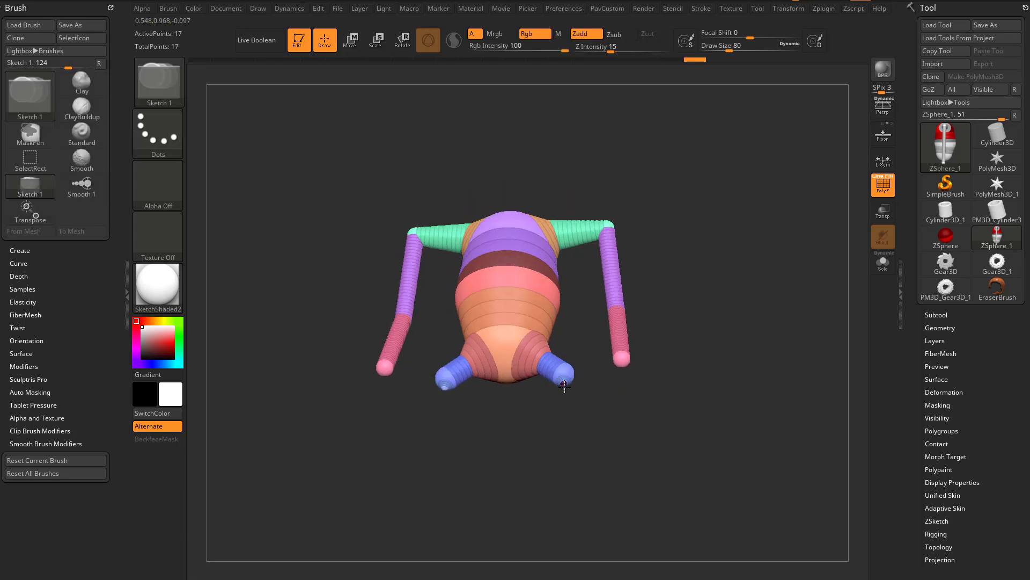
Step: Pull the end ZSpheres of the hip segments down into long straight legs and raise the hip joints
mouse_move(623, 417)
left_mouse_down()
mouse_move(614, 400)
mouse_move(630, 419)
left_mouse_up()
key("w")
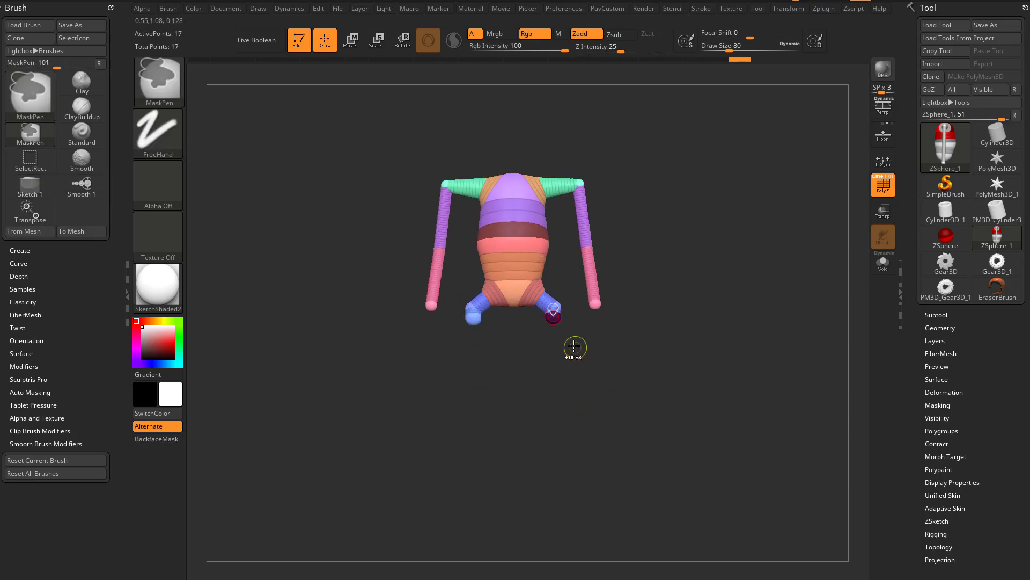
left_click_drag(555, 323, 559, 379)
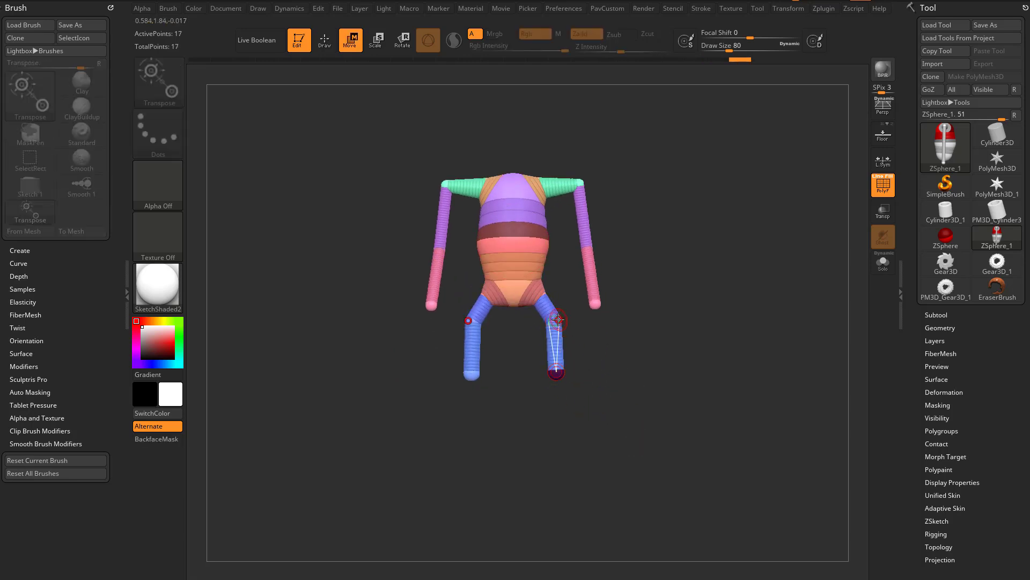
left_click_drag(558, 320, 561, 305)
left_click_drag(557, 388, 559, 526)
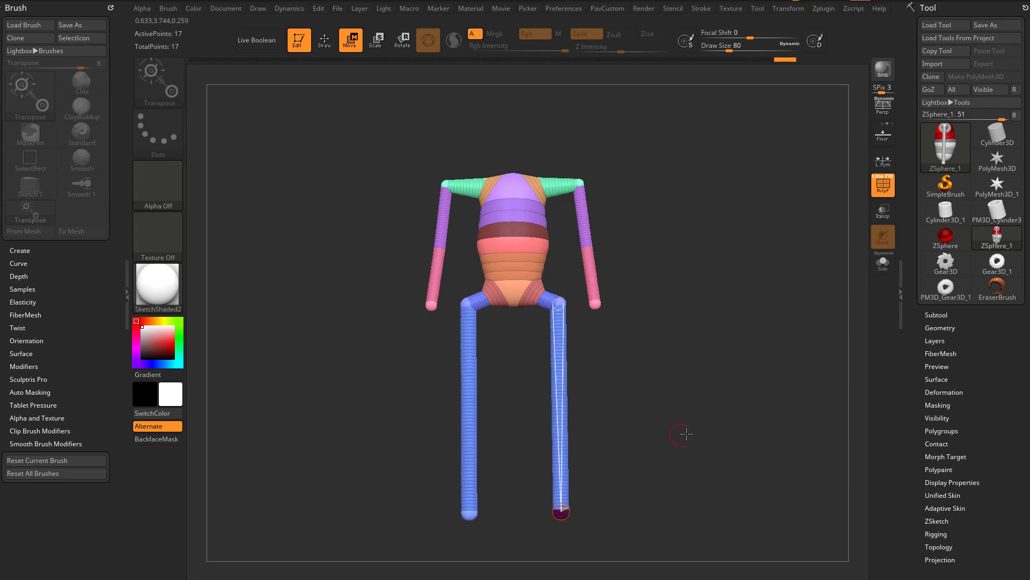
left_click_drag(685, 432, 634, 443)
left_click_drag(571, 512, 556, 512)
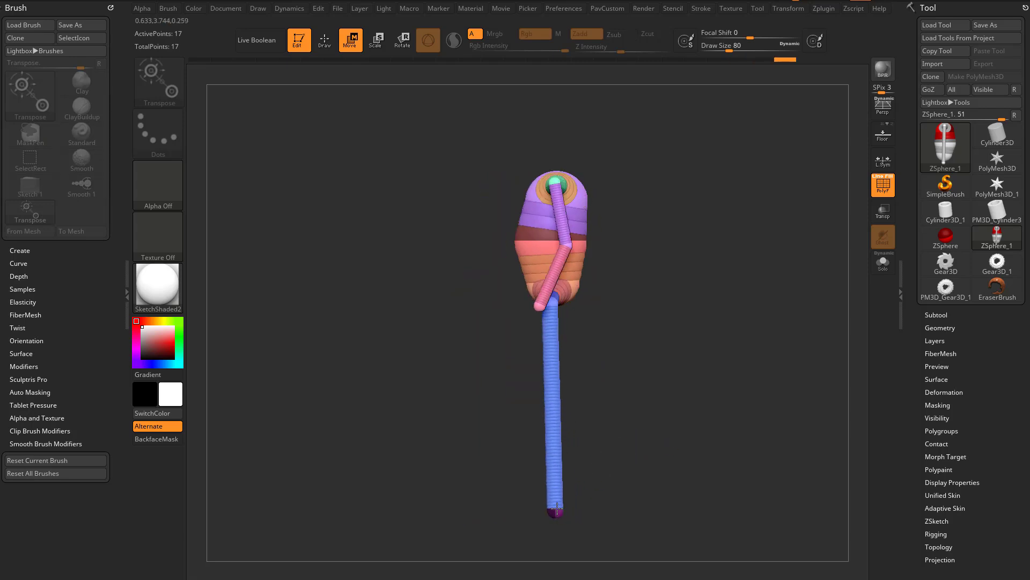
Step: Insert a knee joint midway along the legs and bend them, moving the knees forward and the ankles backward
key("q")
left_click(556, 390)
key("w")
left_click_drag(557, 391, 542, 390)
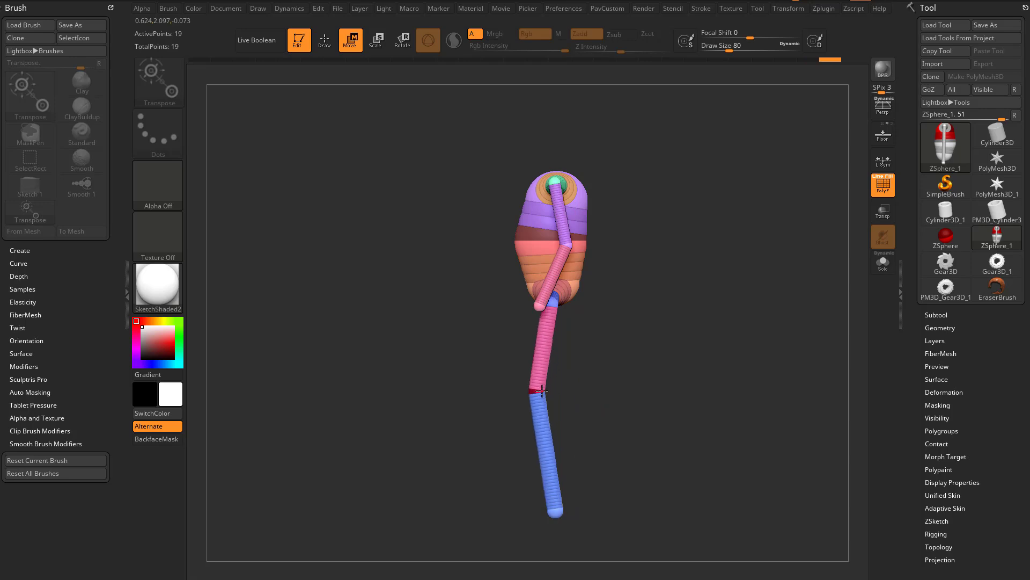
left_click_drag(555, 512, 569, 512)
Step: Delete the elbow and wrist ZSpheres, leaving only the short upper arm segments
key("q")
mouse_move(652, 392)
left_mouse_down()
mouse_move(748, 390)
mouse_move(672, 391)
mouse_move(686, 389)
mouse_move(632, 367)
mouse_move(633, 328)
left_mouse_up()
left_click_drag(677, 370, 654, 369)
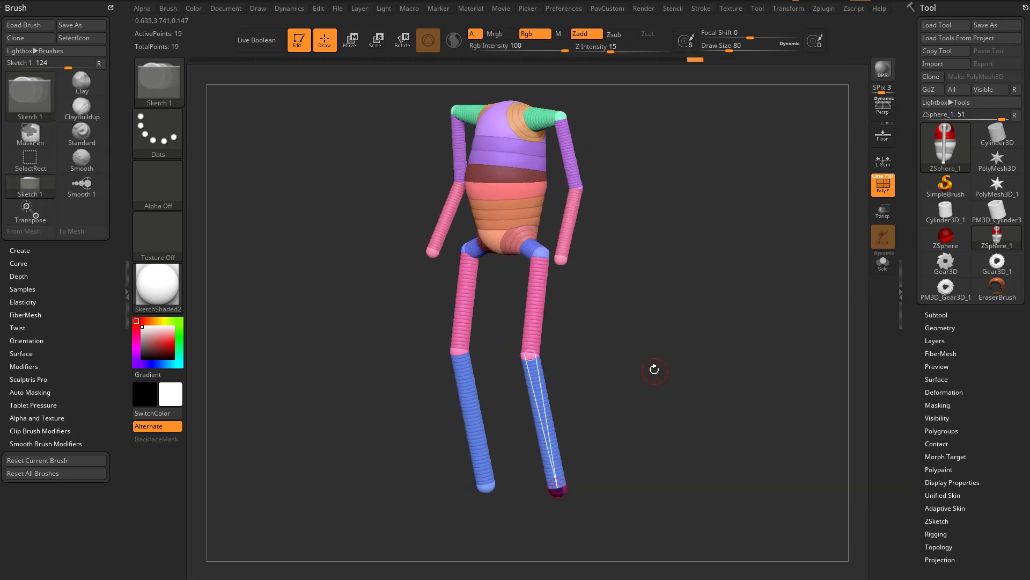
left_click_drag(631, 291, 650, 338, "alt")
left_click(583, 308, "alt")
left_click(608, 237, "alt")
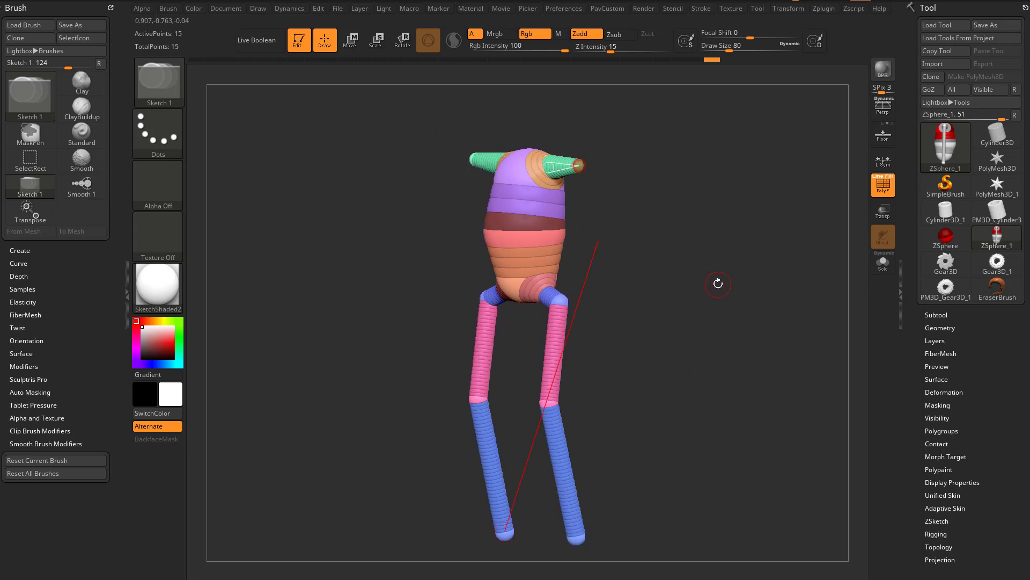
Step: Draw a new mirrored ZSphere pair on the upper arm ends and stretch it down and outward as long arms
left_click_drag(698, 270, 677, 268)
left_click_drag(588, 200, 660, 349)
key("w")
key("q")
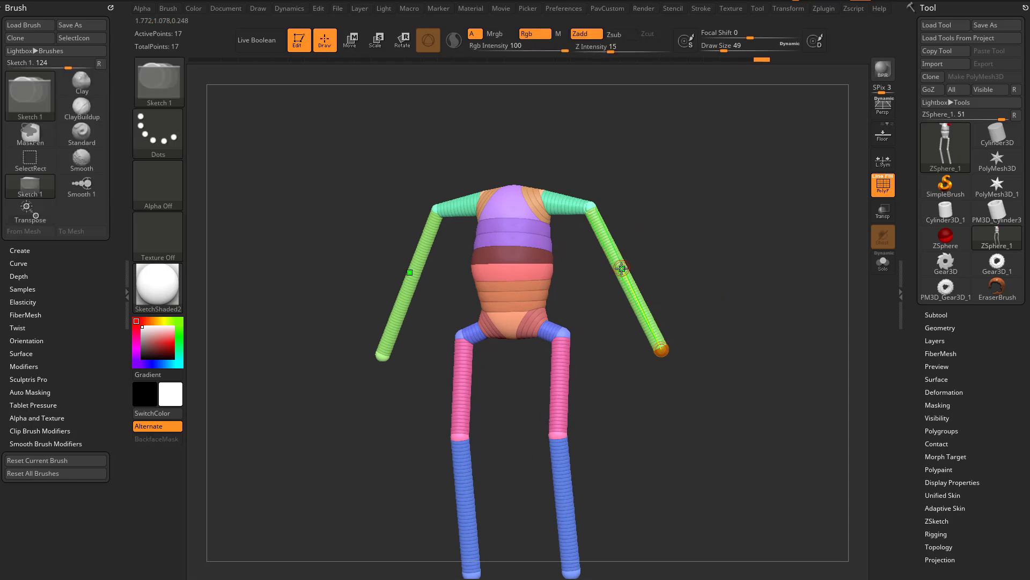
Step: Insert an elbow joint midway along the new arms and bend them by moving the wrists forward in side view
left_click(621, 270)
left_click_drag(690, 272, 640, 268, "shift")
key("w")
left_click_drag(633, 351, 611, 341)
key("q")
mouse_move(697, 309)
left_mouse_down()
mouse_move(752, 304)
mouse_move(722, 301)
mouse_move(725, 271)
mouse_move(704, 281)
mouse_move(713, 301)
left_mouse_up()
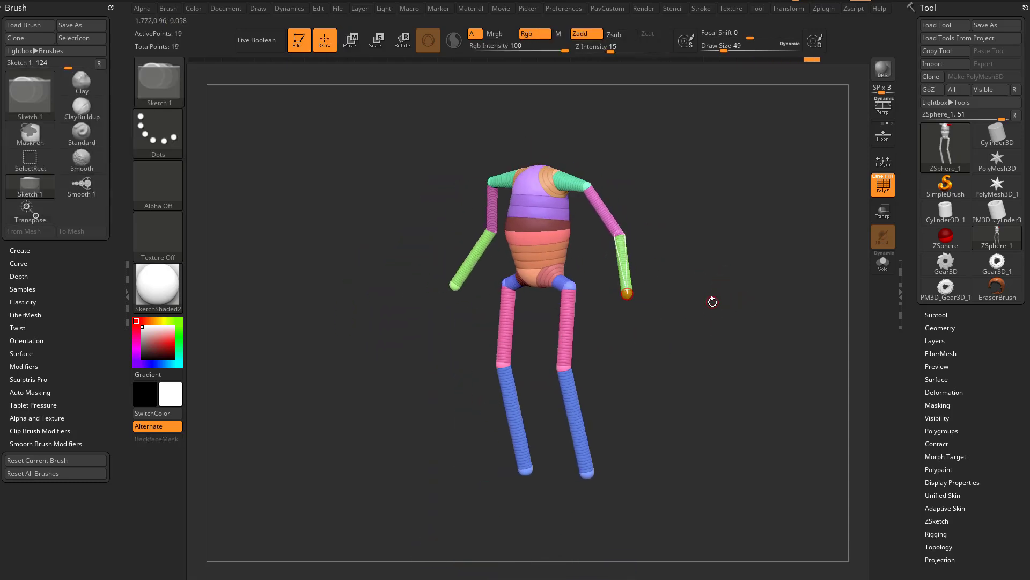
Step: Build a shorter second pair of arms from the torso's waist, with an elbow joint along each lower segment
left_click_drag(671, 226, 567, 267)
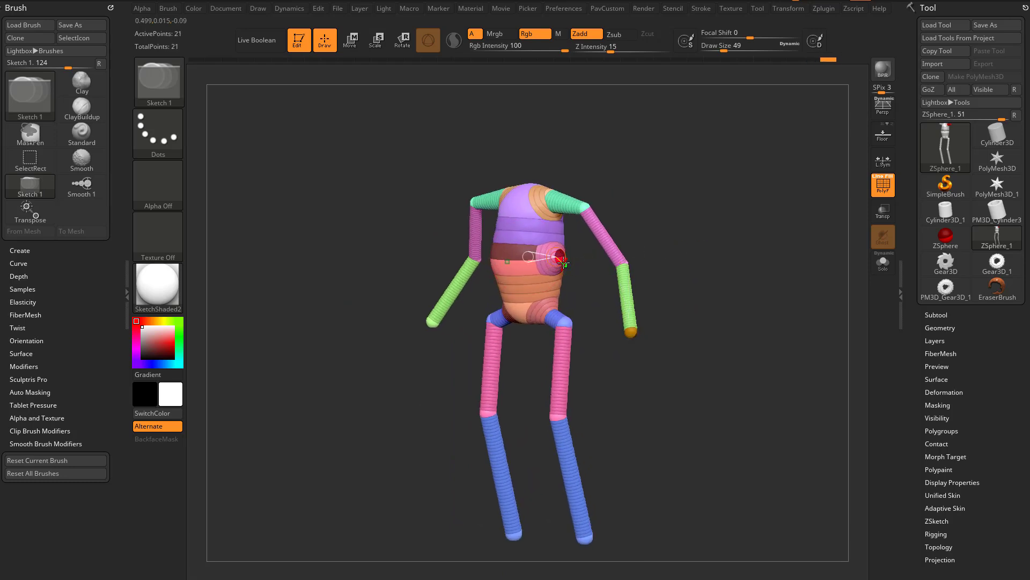
key("w")
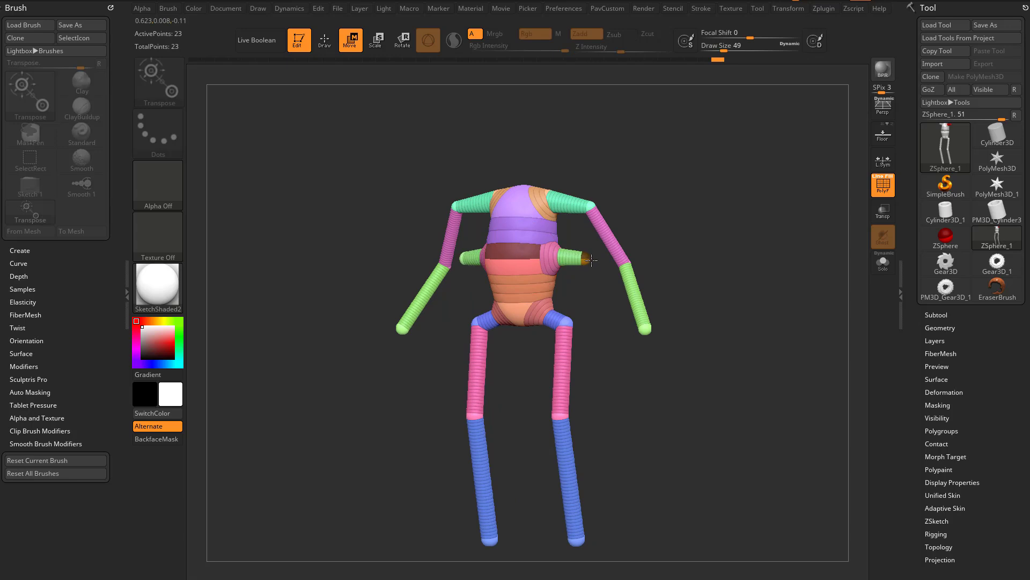
key("q")
left_click_drag(590, 269, 599, 297)
left_click(600, 297)
Step: Pose the second pair of arms by repositioning the elbows in side view and spreading the wrists outward
key("w")
mouse_move(722, 291)
left_mouse_down()
mouse_move(668, 286)
mouse_move(669, 327)
left_mouse_up()
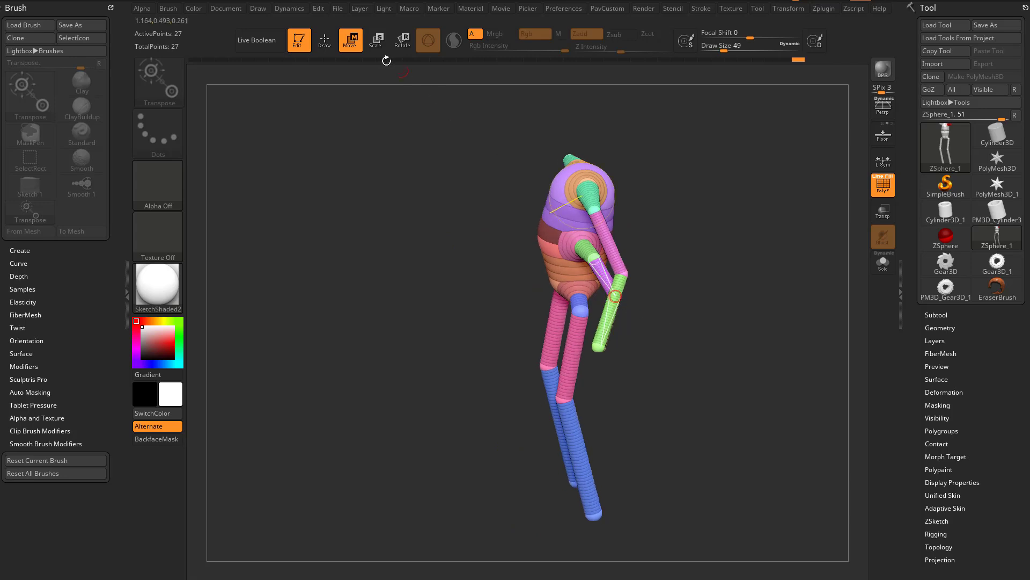
left_click_drag(694, 257, 709, 251)
left_click_drag(606, 300, 589, 301)
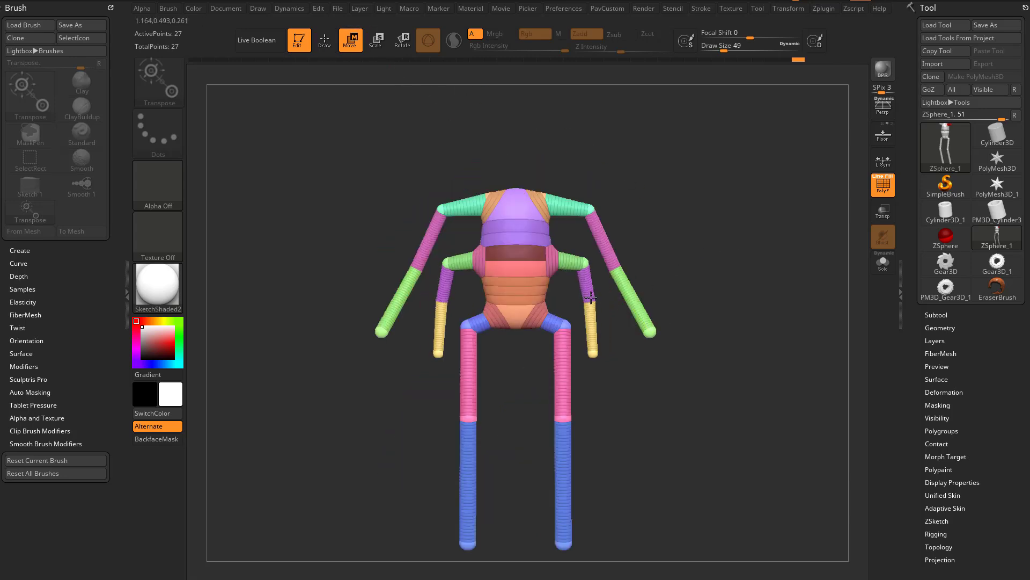
left_click_drag(591, 349, 627, 345)
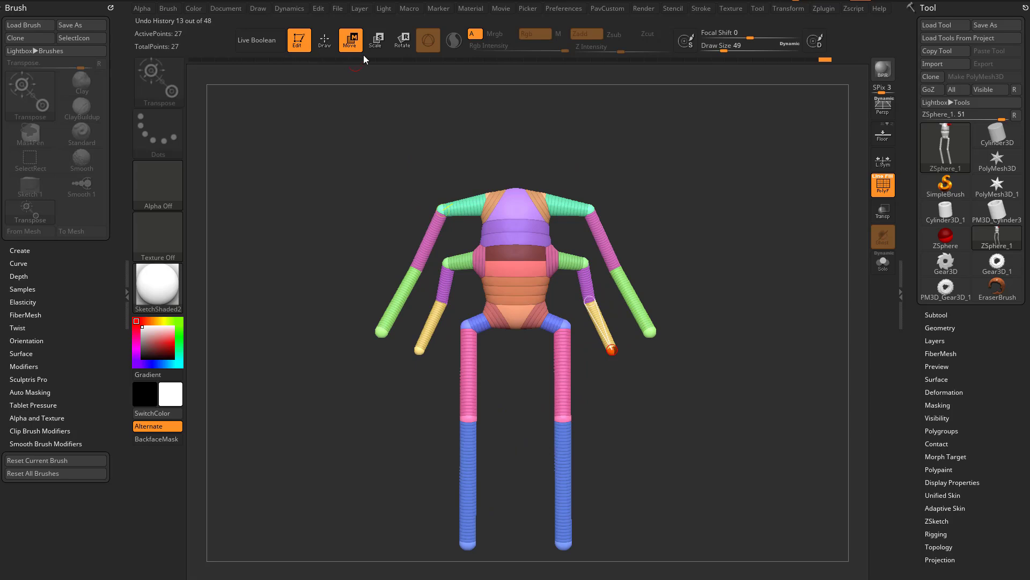
Step: Refine the joint positions of both arm pairs, moving the upper arms' elbows further outward
left_click_drag(727, 230, 711, 223, "alt")
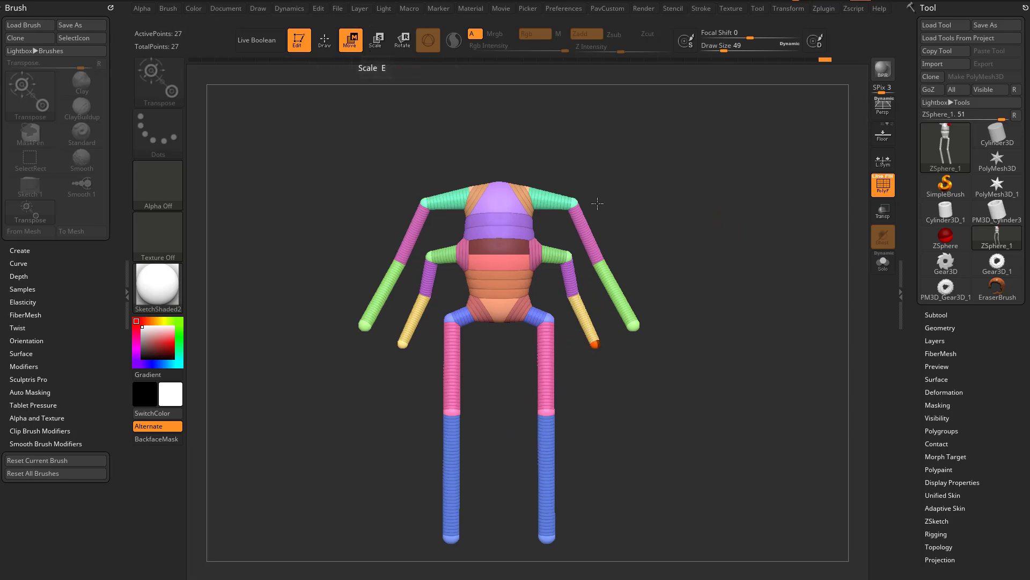
left_click_drag(599, 204, 623, 236, "alt")
mouse_move(559, 196)
left_mouse_down()
mouse_move(552, 177)
mouse_move(572, 204)
mouse_move(558, 194)
left_mouse_up()
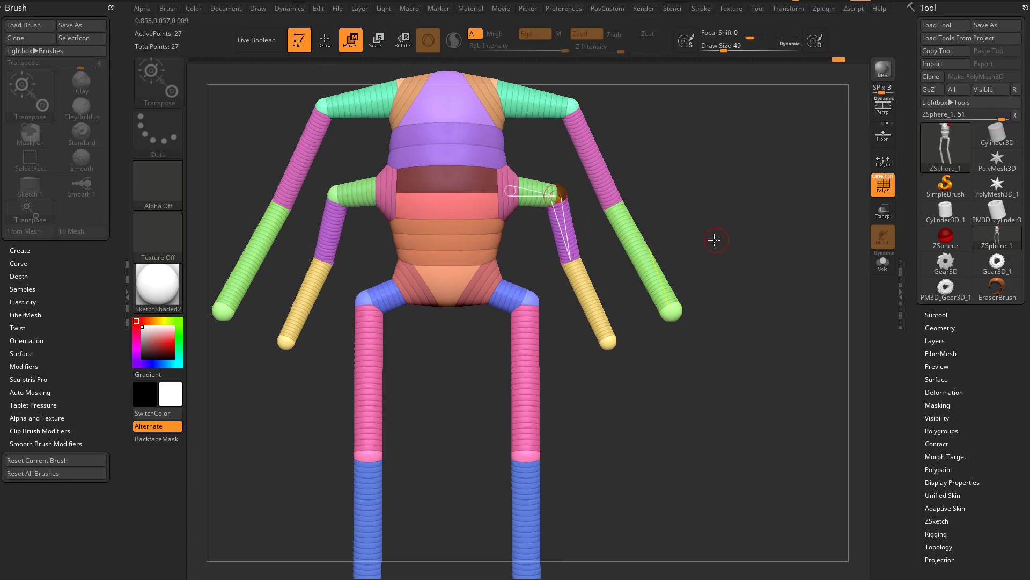
left_click_drag(716, 239, 786, 242)
left_click_drag(668, 128, 568, 192, "alt")
left_click_drag(726, 204, 606, 224)
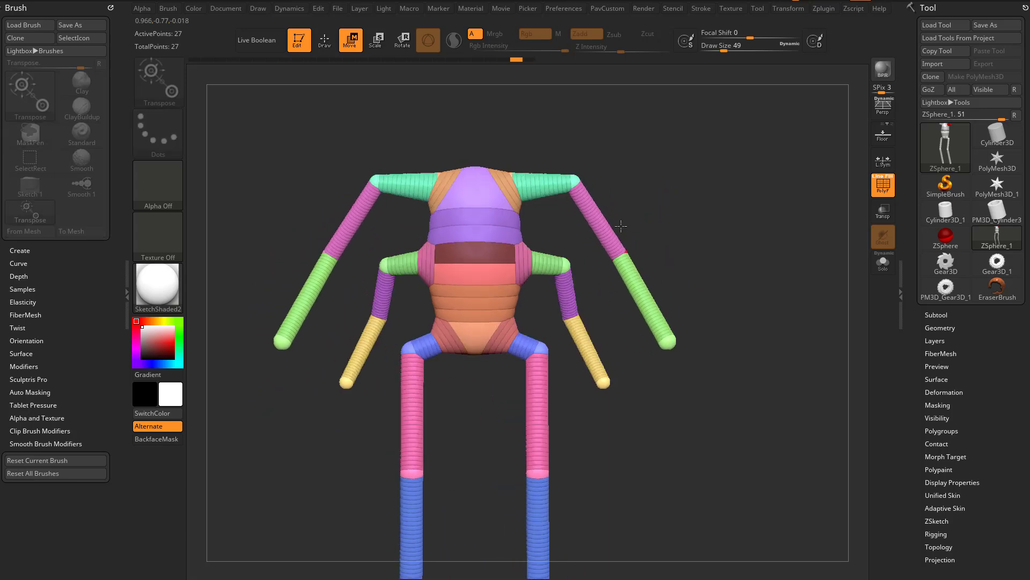
Step: Undo the last joint move and shift the hip joints slightly outward
left_click_drag(703, 317, 587, 287, "alt")
key("ctrl+z")
left_click_drag(675, 278, 566, 247)
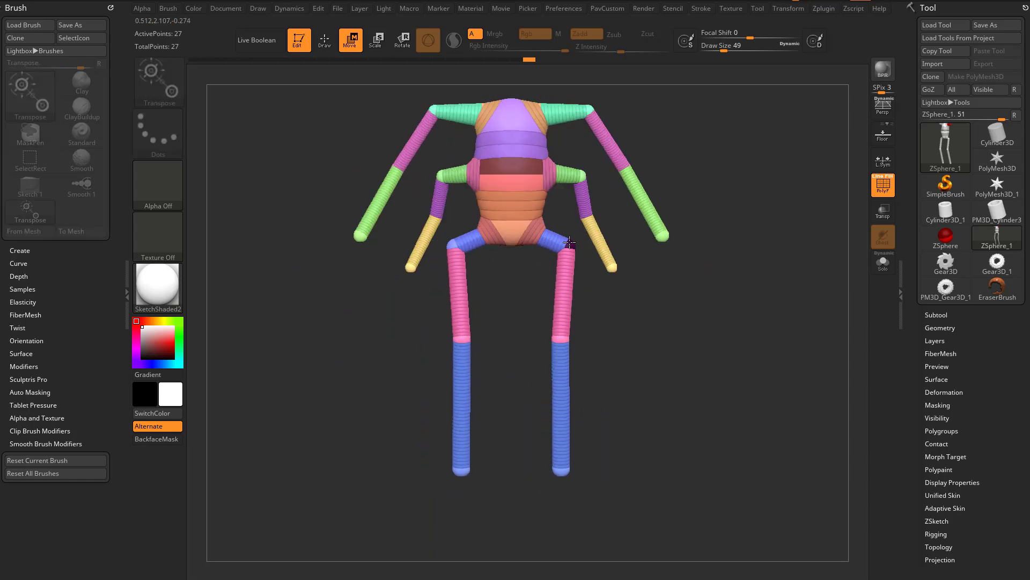
Step: Scale up the ZSpheres at the outer ends of the upper shoulder segments to thicken the shoulders
left_click(378, 42)
left_click_drag(668, 306, 644, 314, "alt")
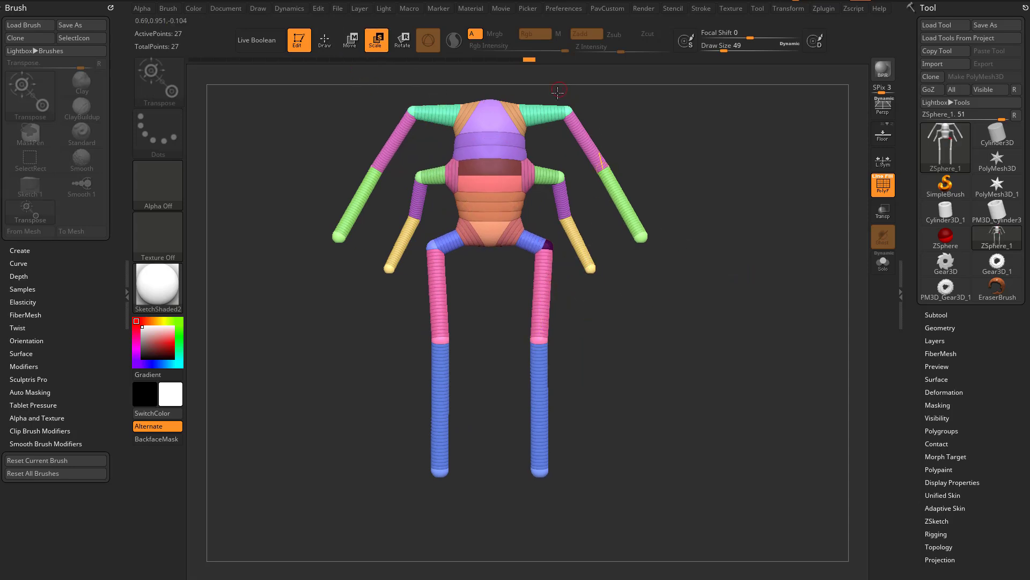
left_click_drag(546, 112, 580, 119)
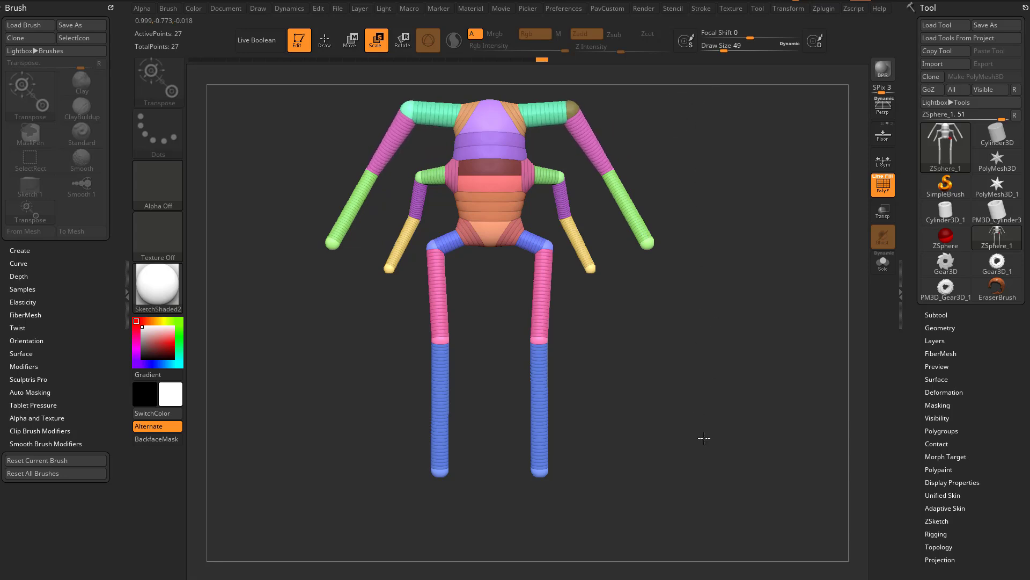
Step: Try rotating the upper arms at the shoulder segments and undo the rotation
left_click(403, 39)
left_click_drag(556, 117, 642, 131)
key("ctrl+z")
left_click_drag(541, 143, 629, 232)
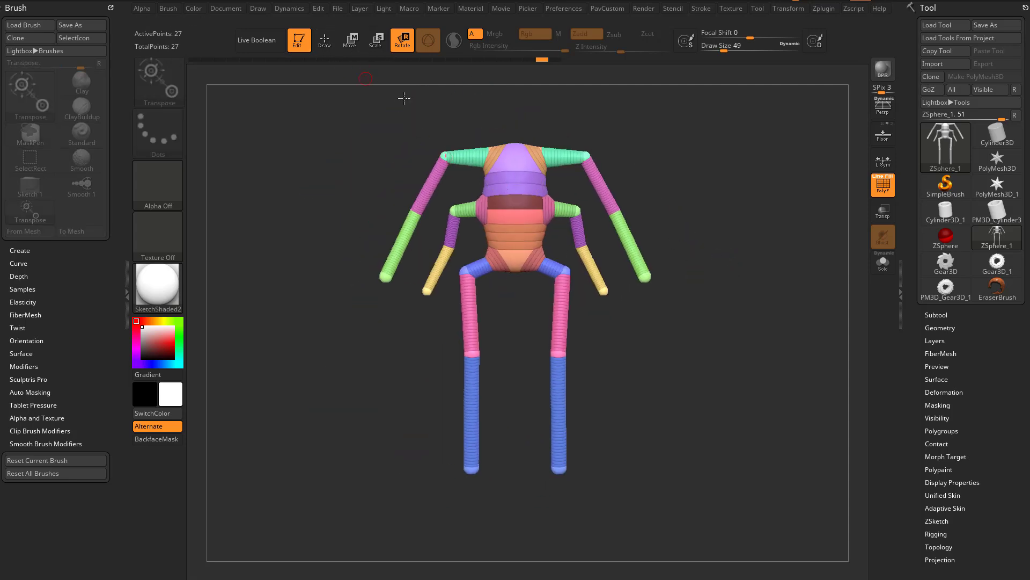
left_click_drag(710, 234, 722, 255)
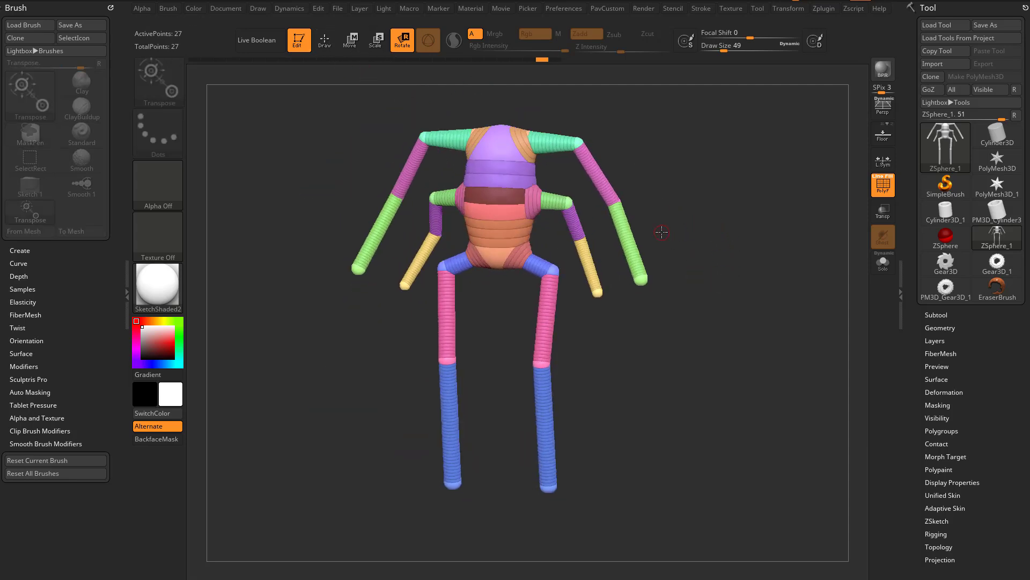
Step: Try tapering the upper arms' wrists and slightly scale down the wrist ZSpheres of the lower arms
key("e")
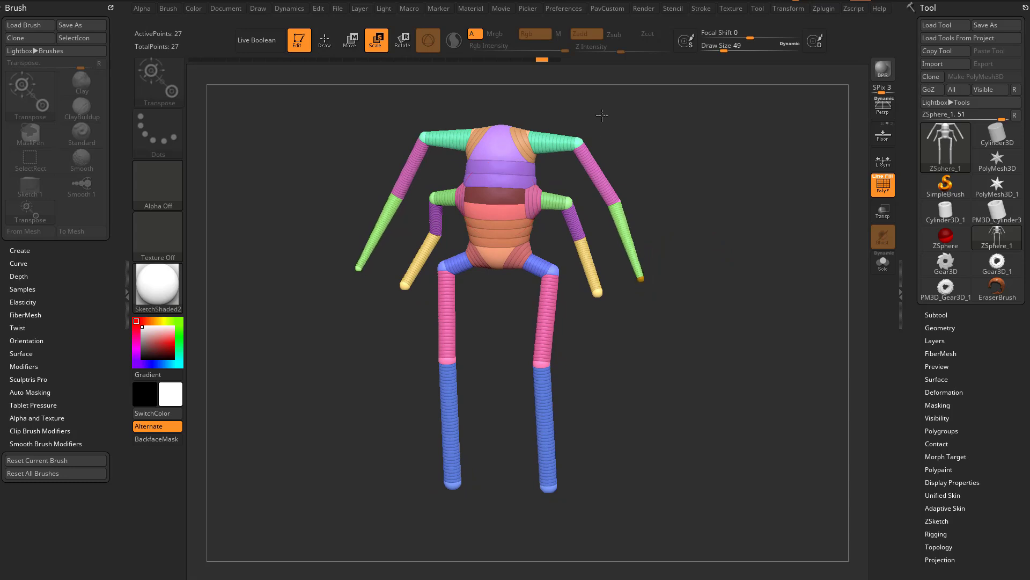
key("q")
key("e")
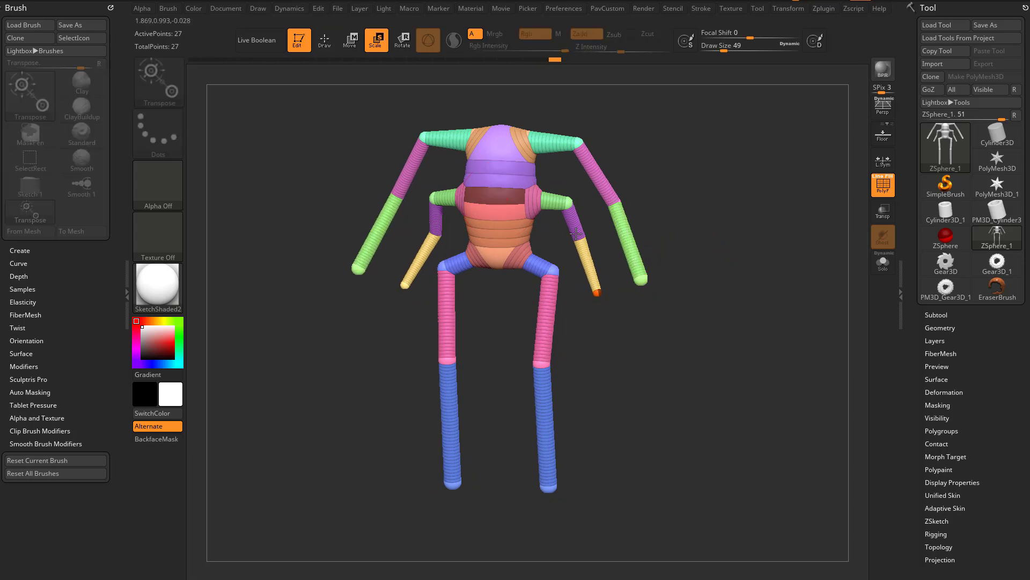
Step: Add a centred ZSphere on top of the torso, between the shoulders, as the base of the head
key("q")
mouse_move(711, 220)
left_mouse_down()
mouse_move(690, 217)
mouse_move(690, 200)
mouse_move(759, 185)
mouse_move(660, 196)
left_mouse_up()
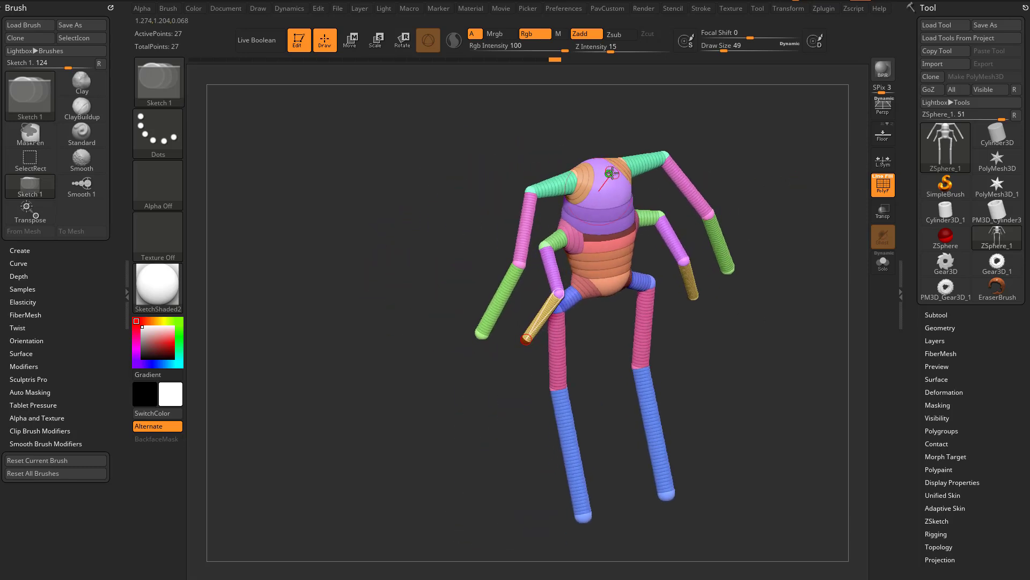
left_click_drag(732, 144, 807, 141)
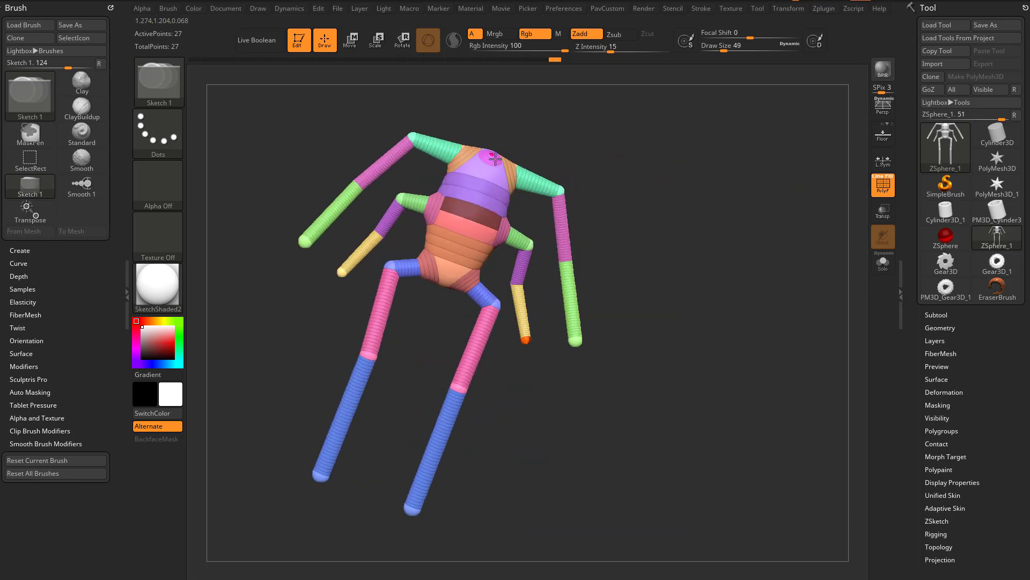
left_click_drag(503, 162, 684, 240)
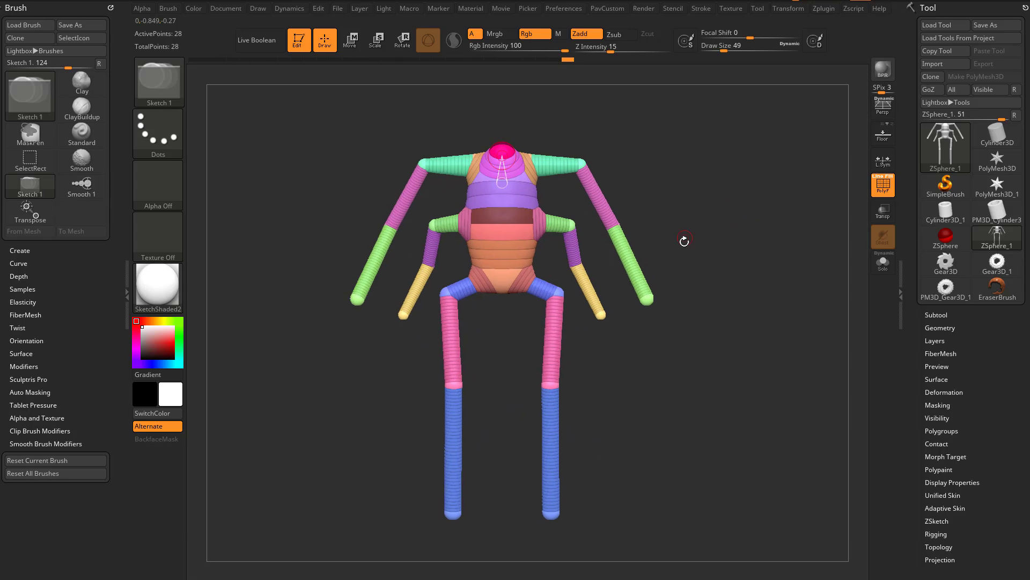
Step: Show the Adaptive Skin settings and preview the ZSphere figure as a mesh
left_click_drag(740, 283, 805, 301)
scroll(945, 322, "down", 5)
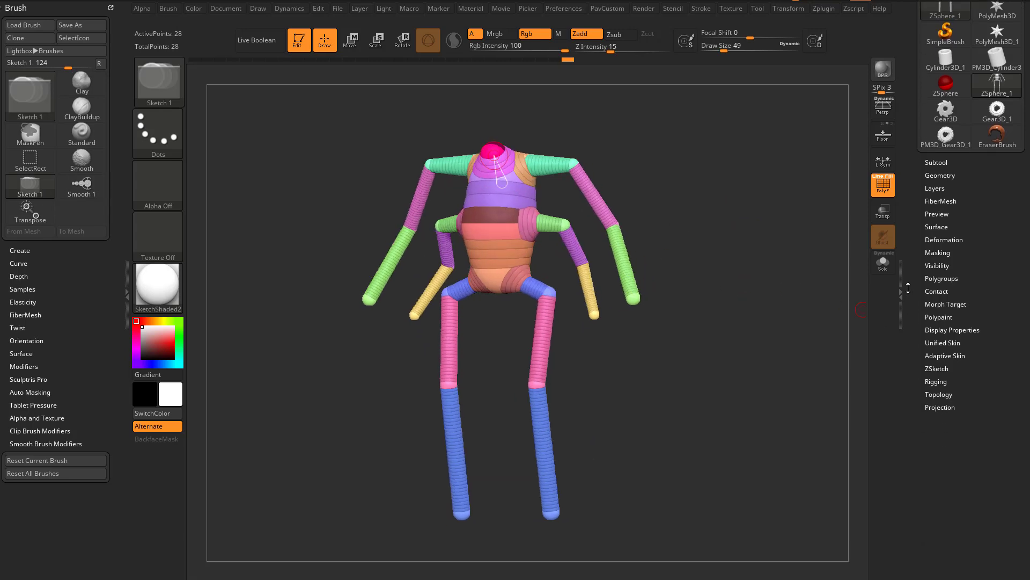
left_click(931, 335)
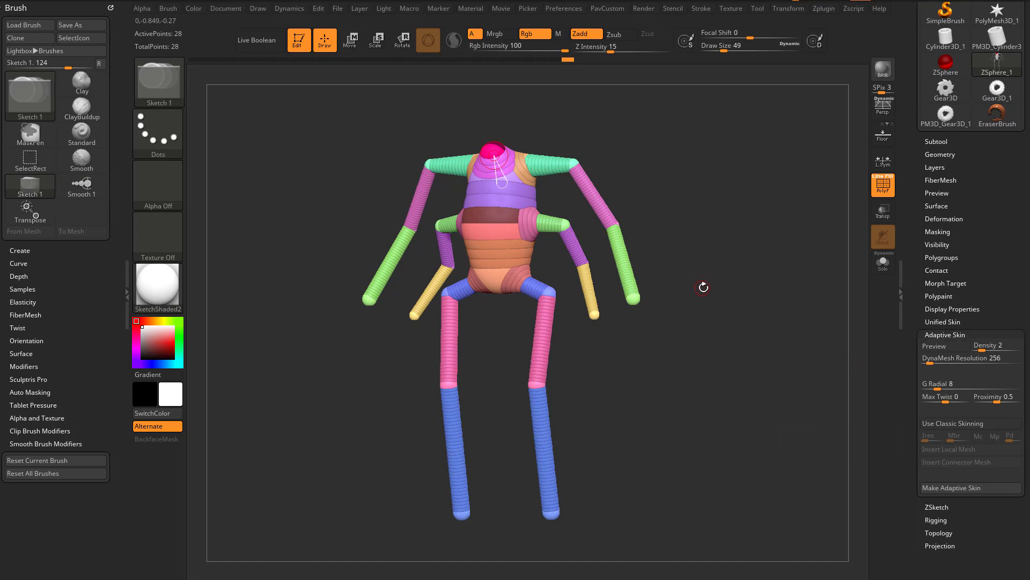
left_click_drag(701, 285, 758, 438)
key("a")
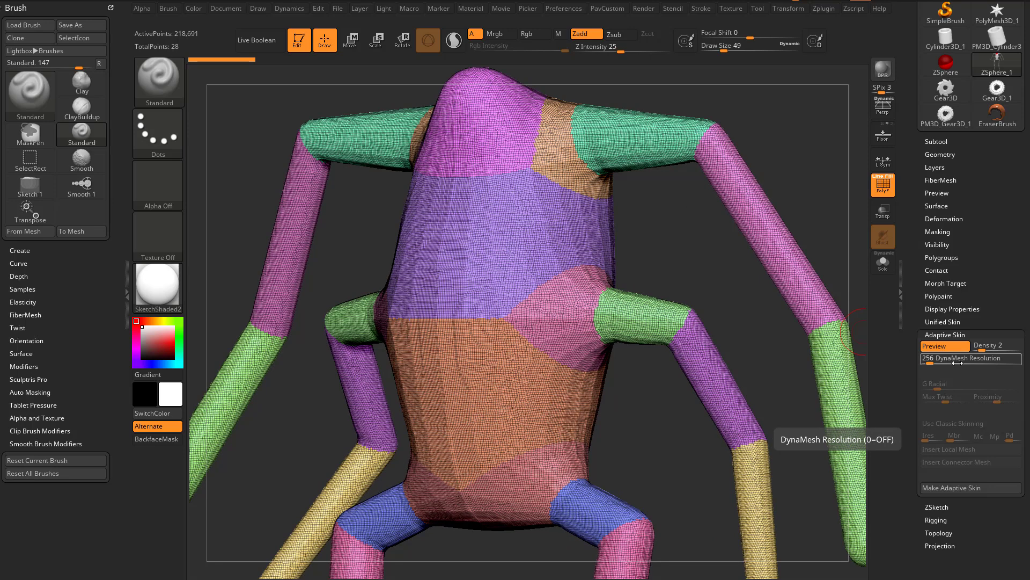
Step: Set the adaptive skin's DynaMesh Resolution to 0 and Density to 1, checking the regenerated preview before returning to the ZSpheres
left_click_drag(921, 361, 879, 378)
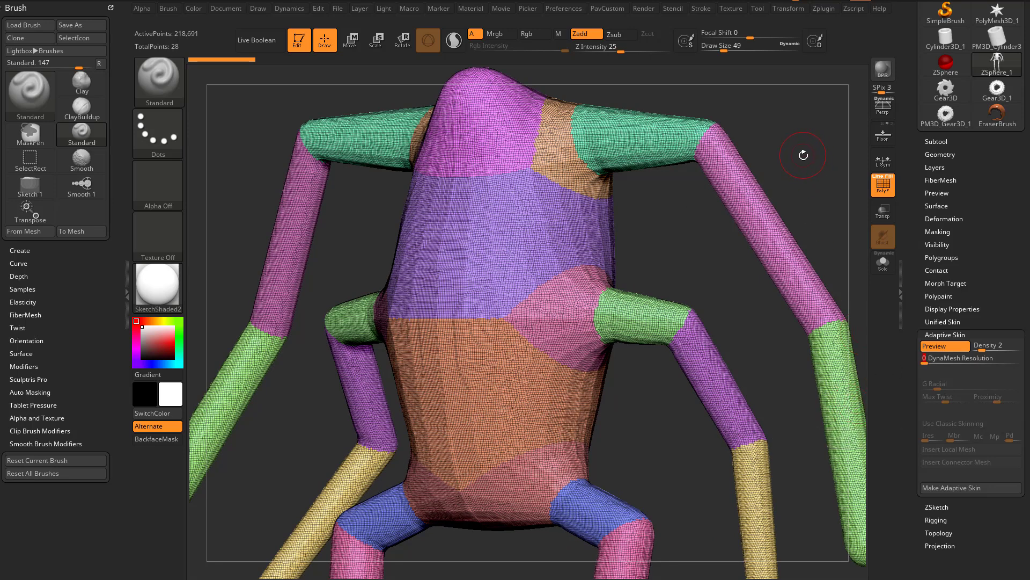
key("a")
key("a")
left_click_drag(842, 174, 793, 208, "alt")
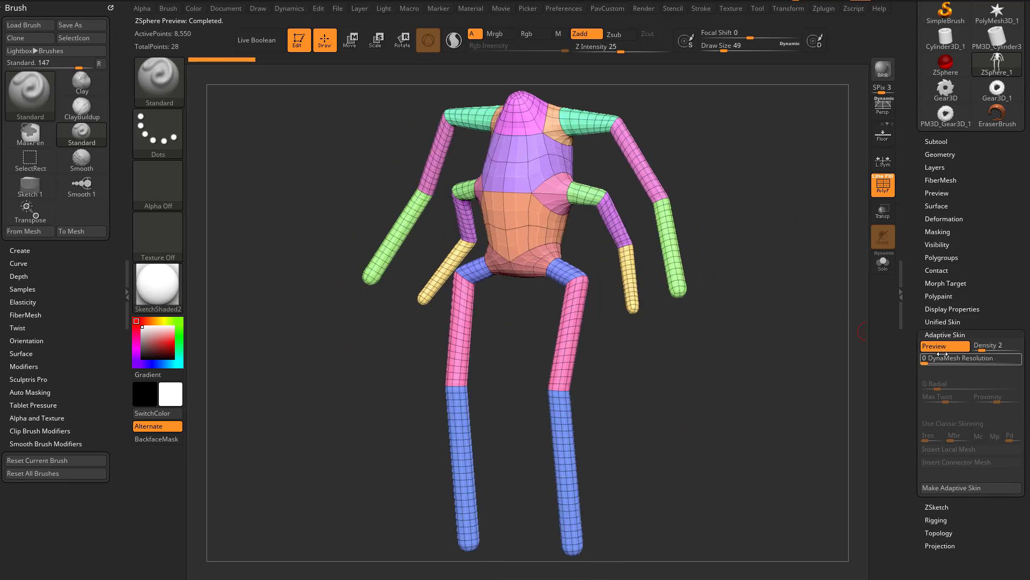
left_click_drag(982, 350, 721, 316)
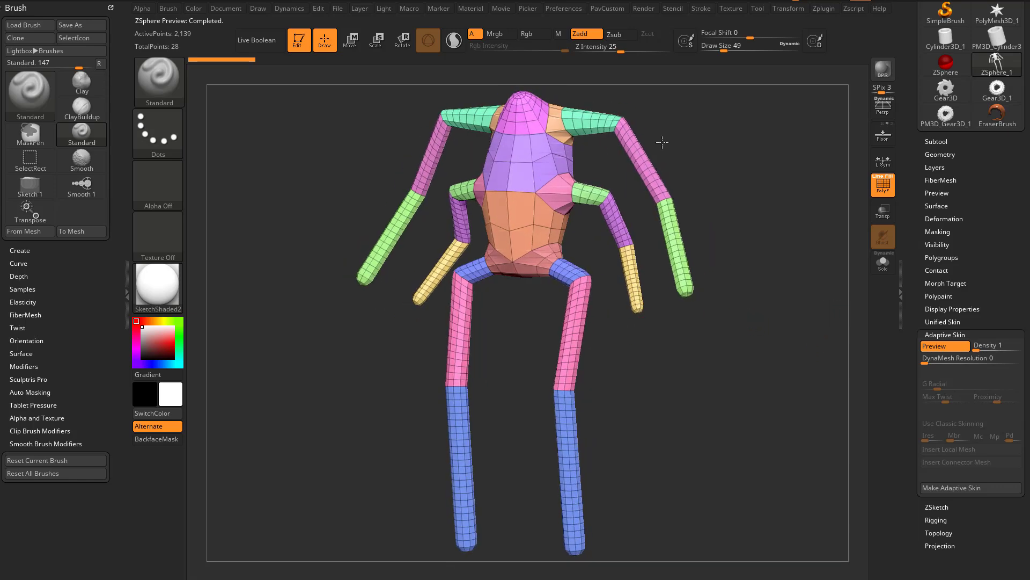
key("a")
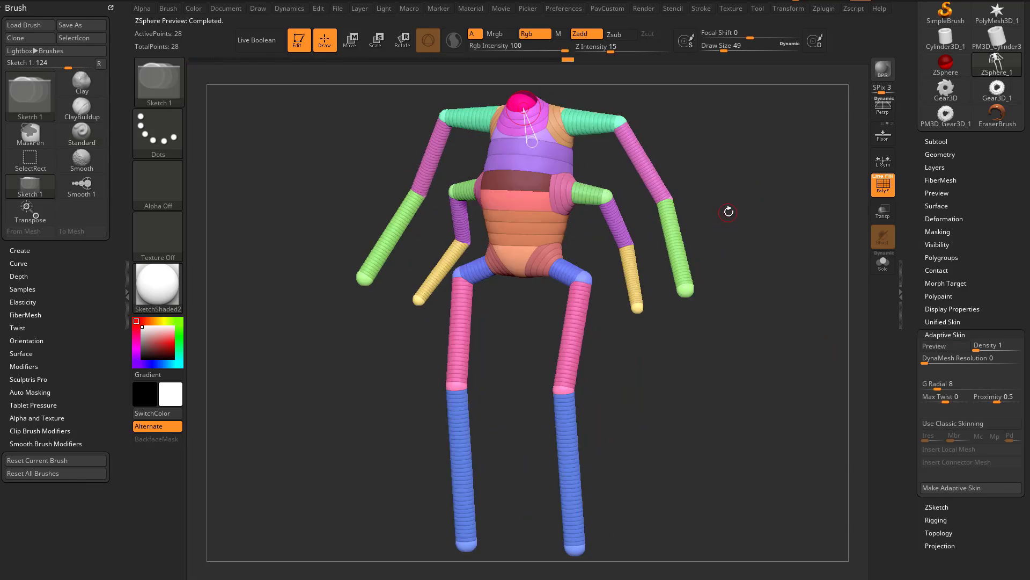
Step: Add small mirrored ZSpheres on top of the head as antenna bases and undo the stray move
left_click_drag(739, 195, 609, 227)
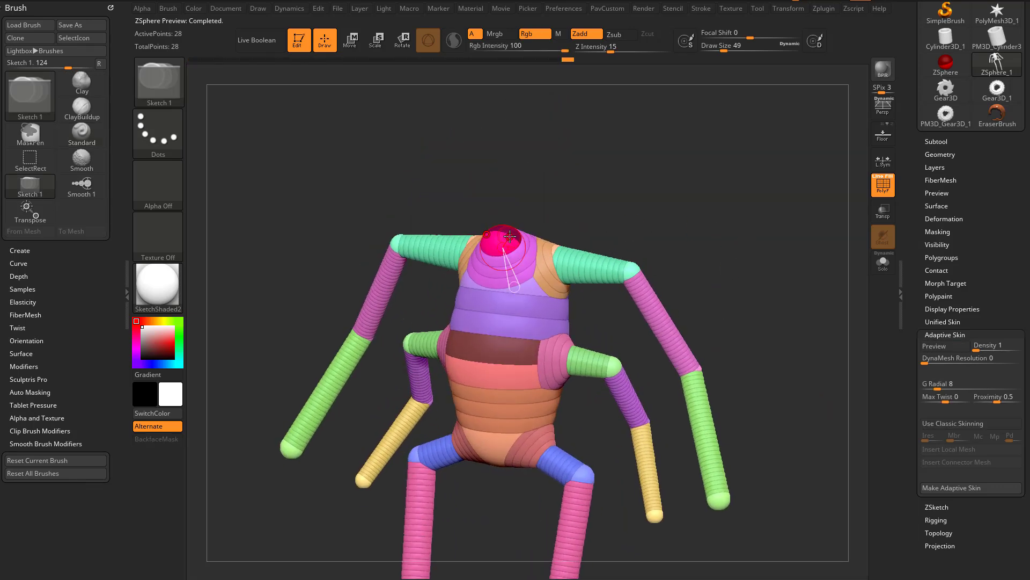
left_click_drag(562, 196, 421, 202)
key("ctrl+z")
key("w")
left_click_drag(509, 212, 361, 159)
key("ctrl+z")
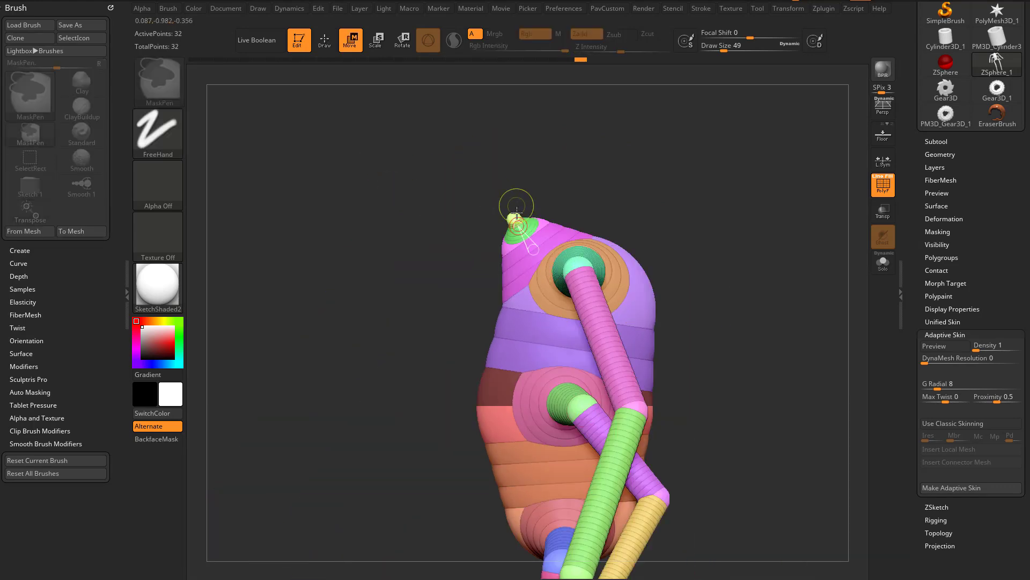
Step: Reduce the draw size and pull the tip ZSpheres up and forward into long antennae in side view
key("bracketleft")
key("bracketleft")
key("bracketleft")
key("bracketleft")
mouse_move(513, 215)
left_mouse_down()
mouse_move(374, 173)
mouse_move(356, 153)
left_mouse_up()
Step: Insert two joint ZSpheres along each antenna and shift the middle joint to bend it
key("q")
left_click(432, 188)
key("w")
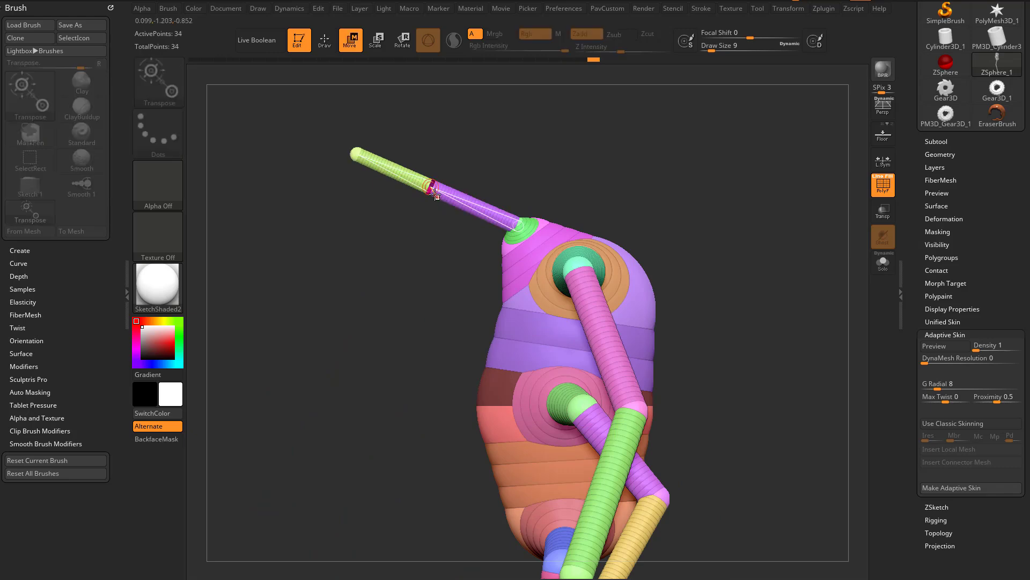
left_click_drag(433, 189, 416, 198)
key("q")
left_click(466, 211)
key("w")
Step: Rotate the antennae at their lower joints to spread them outward from the head and angle them upward
left_click_drag(612, 194, 690, 200, "shift")
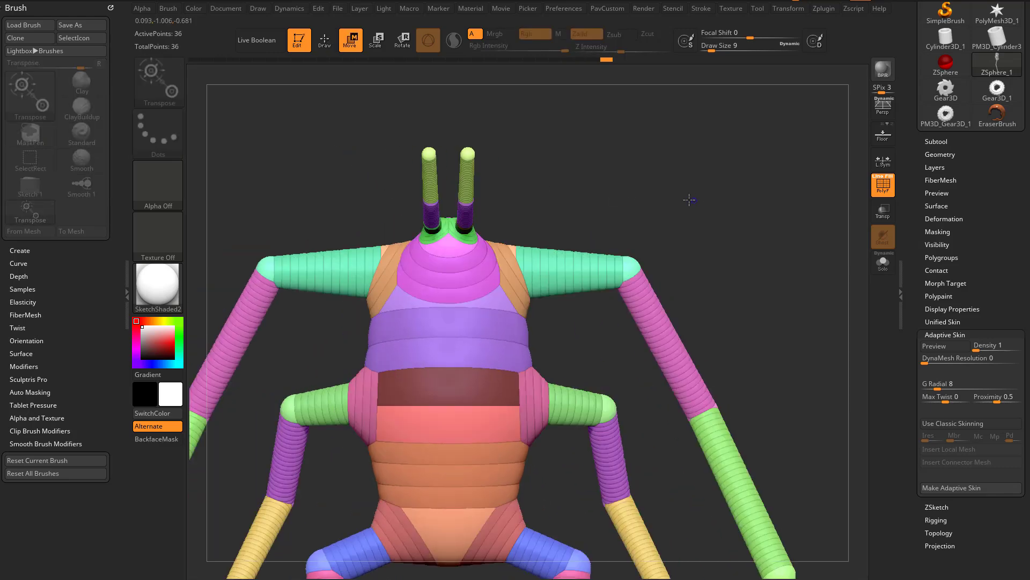
left_click_drag(535, 217, 536, 195)
key("r")
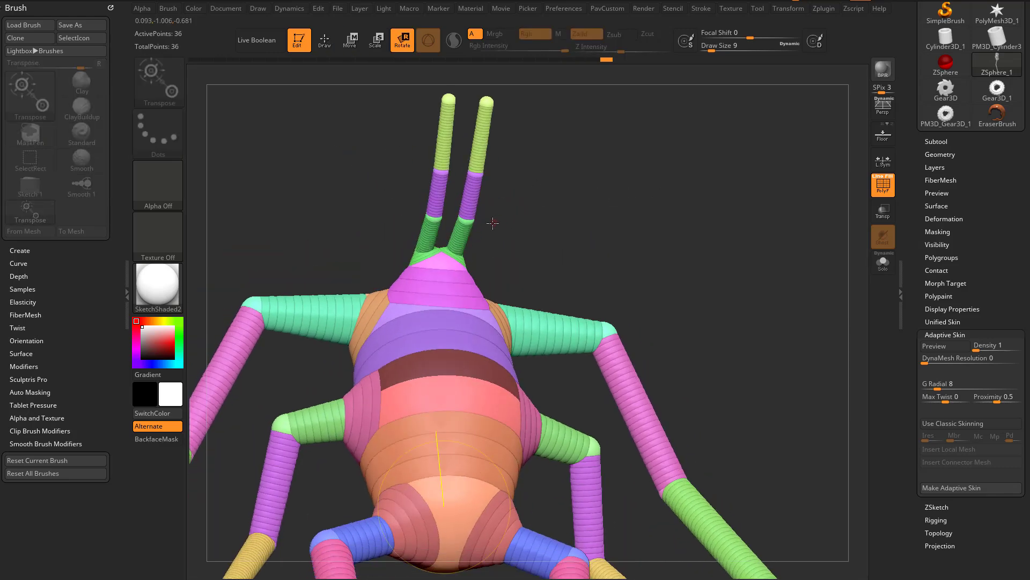
left_click_drag(466, 220, 499, 226)
left_click_drag(644, 220, 663, 209, "shift")
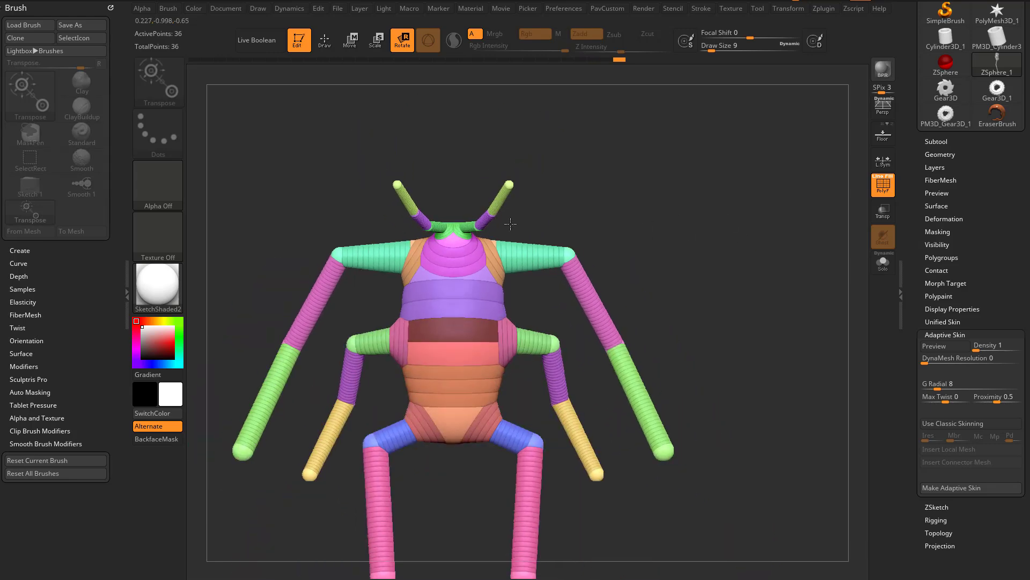
left_click_drag(466, 226, 478, 213)
Step: Preview the adaptive skin of the whole figure with its antennae
key("q")
mouse_move(750, 252)
left_mouse_down("alt")
mouse_move(708, 241)
mouse_move(744, 237)
left_mouse_up("alt")
mouse_move(743, 238)
left_mouse_down()
mouse_move(697, 252)
mouse_move(752, 247)
mouse_move(731, 249)
left_mouse_up()
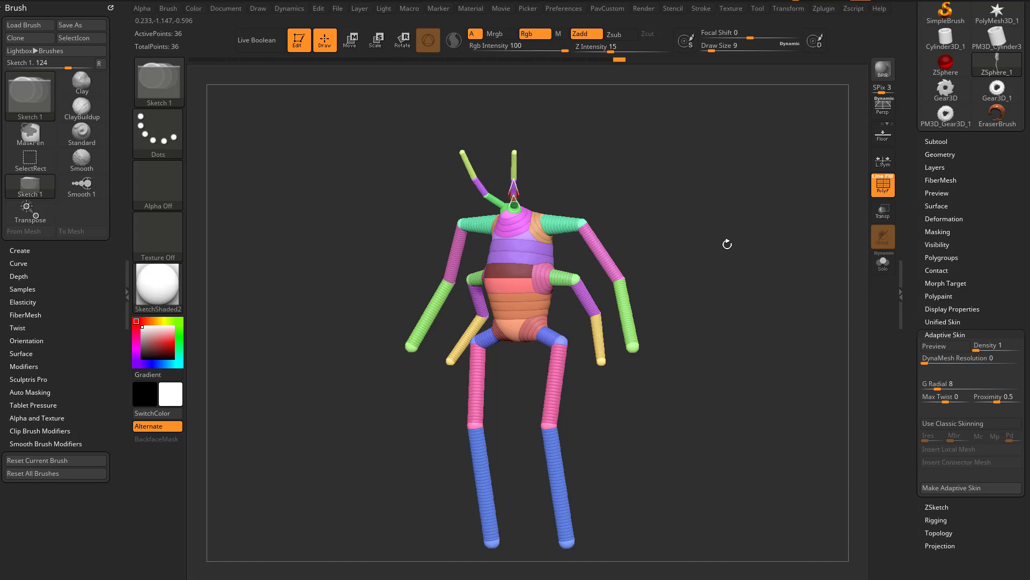
key("a")
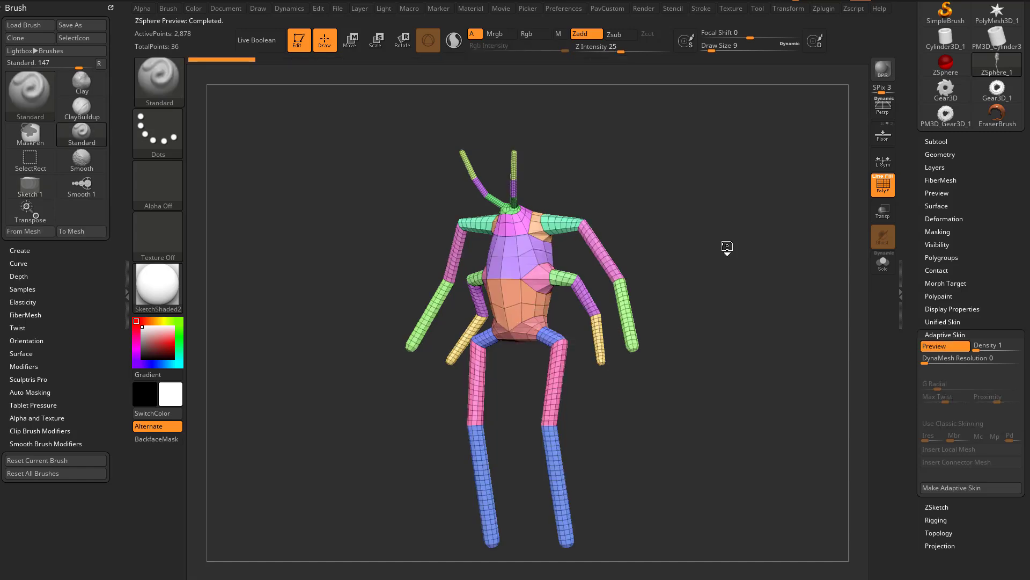
Step: Try a DynaMesh Resolution of 208 for the adaptive skin and set it back to 0
left_click(932, 357)
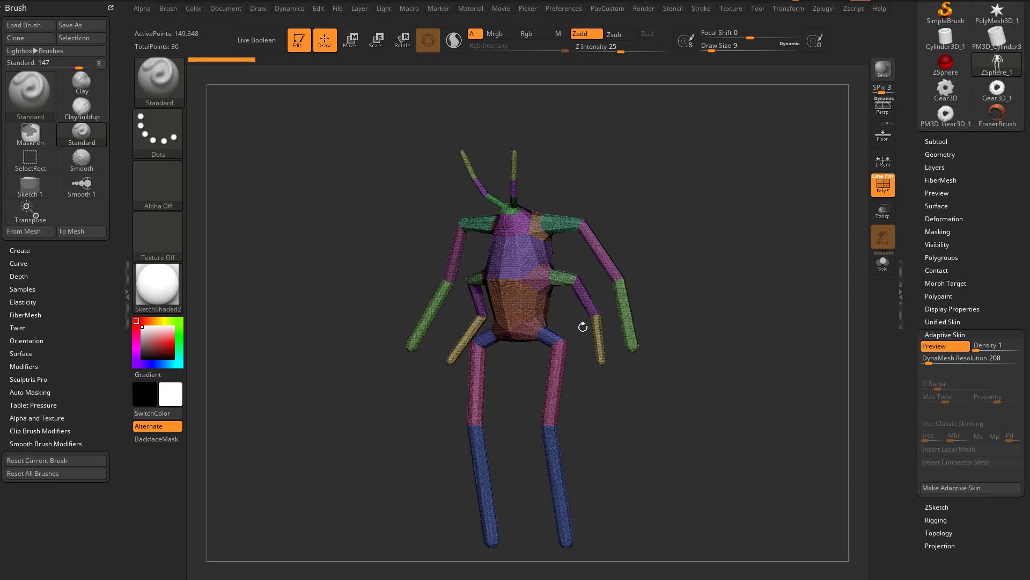
key("a")
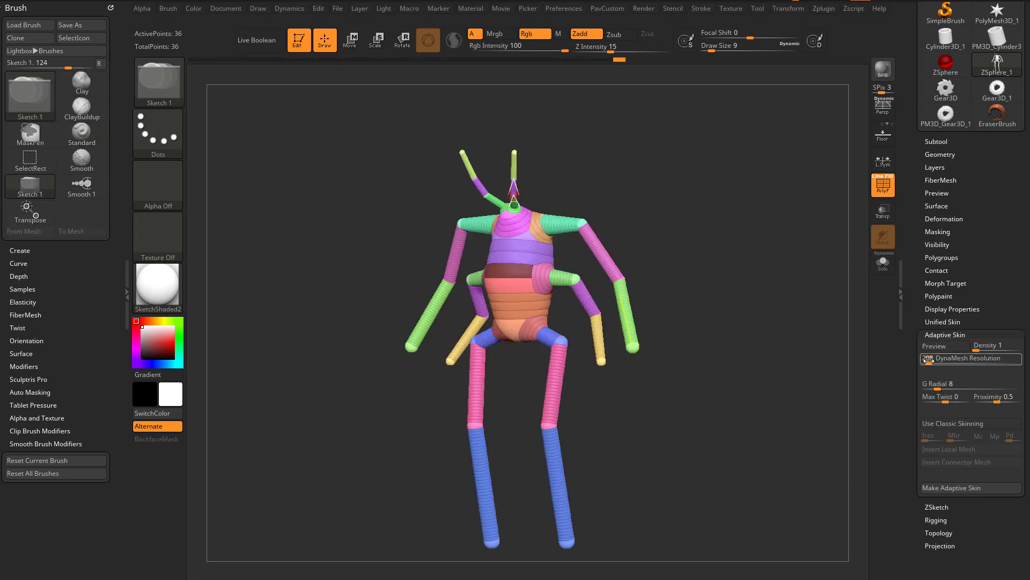
left_click_drag(928, 360, 894, 372)
key("a")
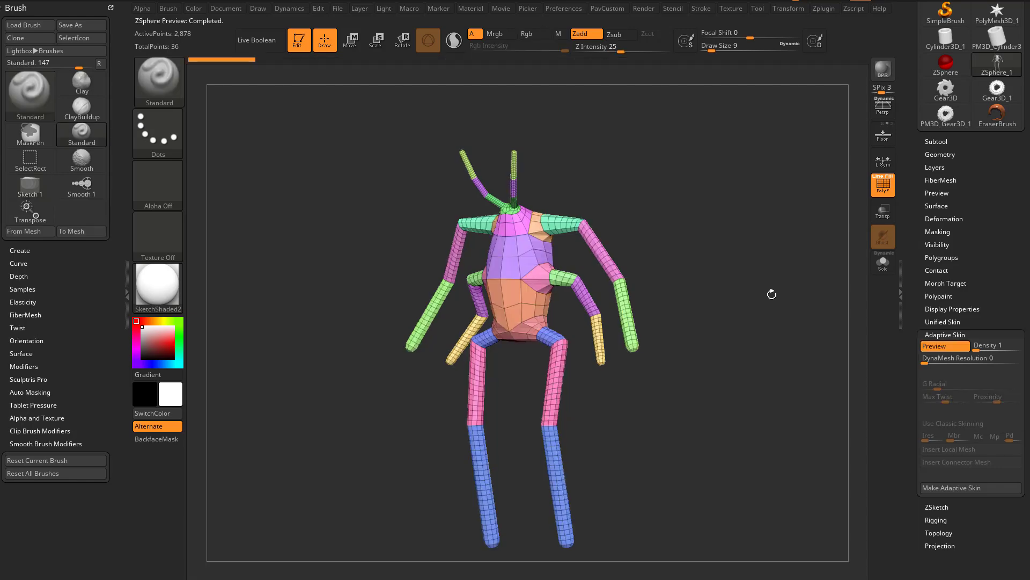
mouse_move(763, 313)
left_mouse_down()
mouse_move(872, 317)
mouse_move(780, 317)
left_mouse_up()
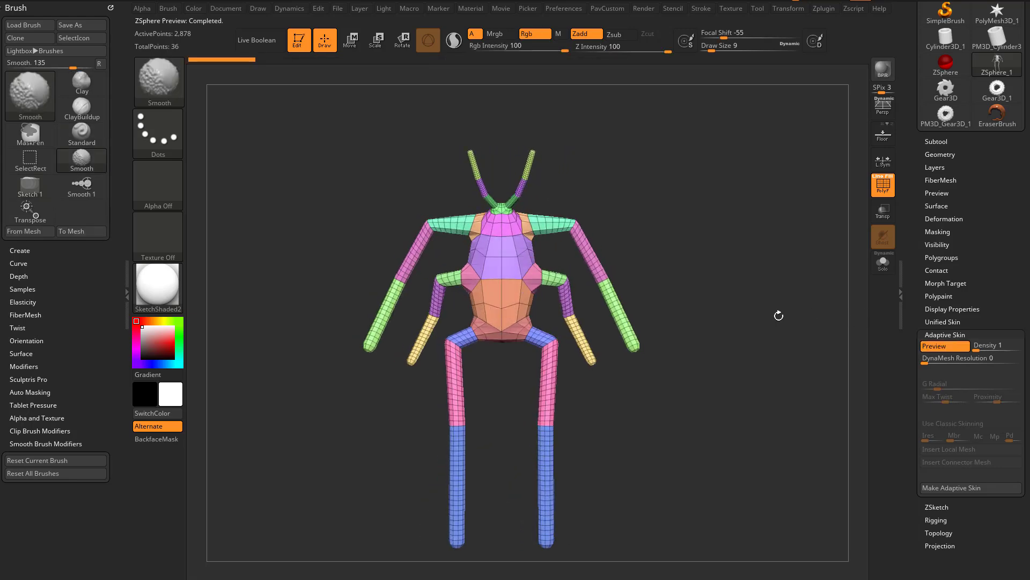
Step: Make an adaptive skin from the figure and switch to the resulting Skin_ZSphere_1 mesh to inspect it
left_click(945, 488)
left_click_drag(911, 334, 928, 401)
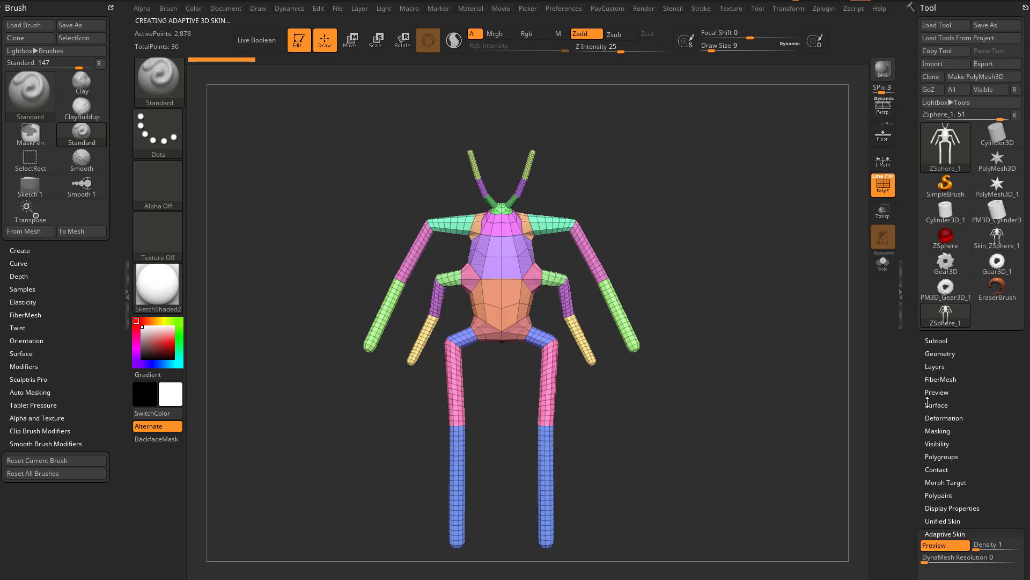
left_click(997, 242)
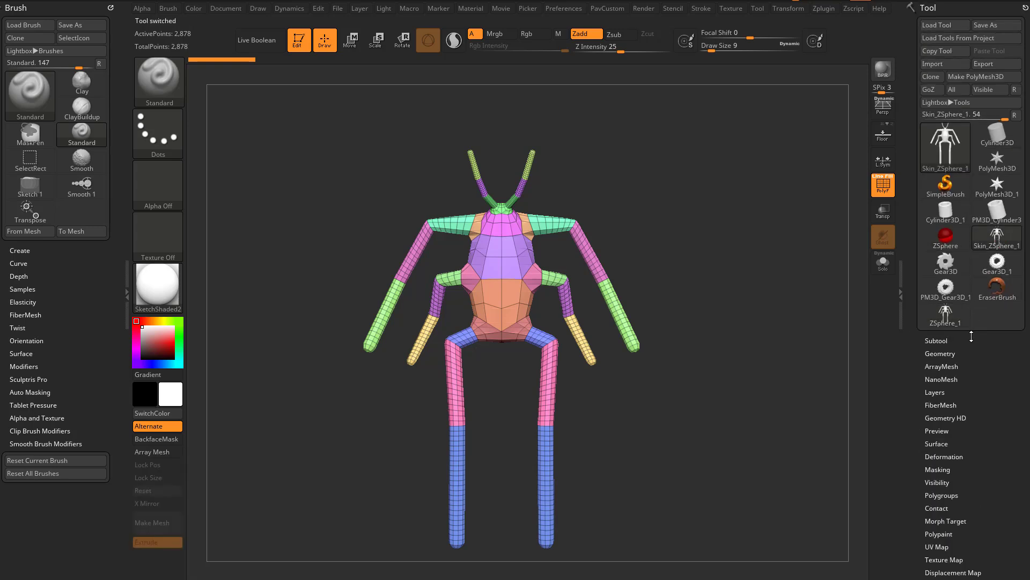
left_click_drag(735, 281, 730, 294)
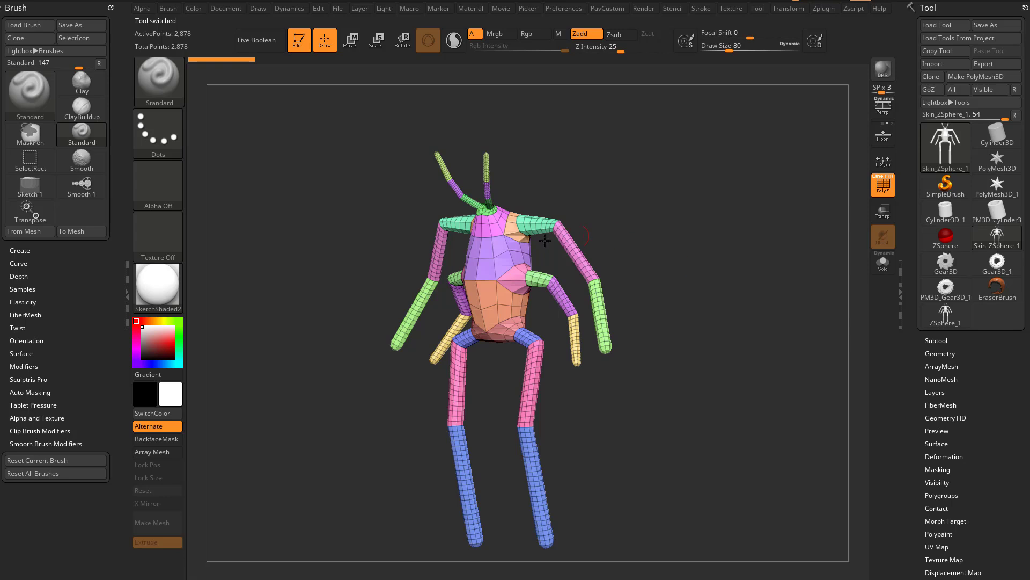
Step: Switch back to the ZSphere_1 tool and bulge its shoulder segments upward with the Move brush at draw size 172
left_click(941, 327)
mouse_move(693, 224)
left_mouse_down("alt")
mouse_move(757, 262)
mouse_move(835, 230)
left_mouse_up("alt")
key("s")
left_click(601, 322)
key("b")
key("m")
key("v")
left_click_drag(584, 272, 582, 251)
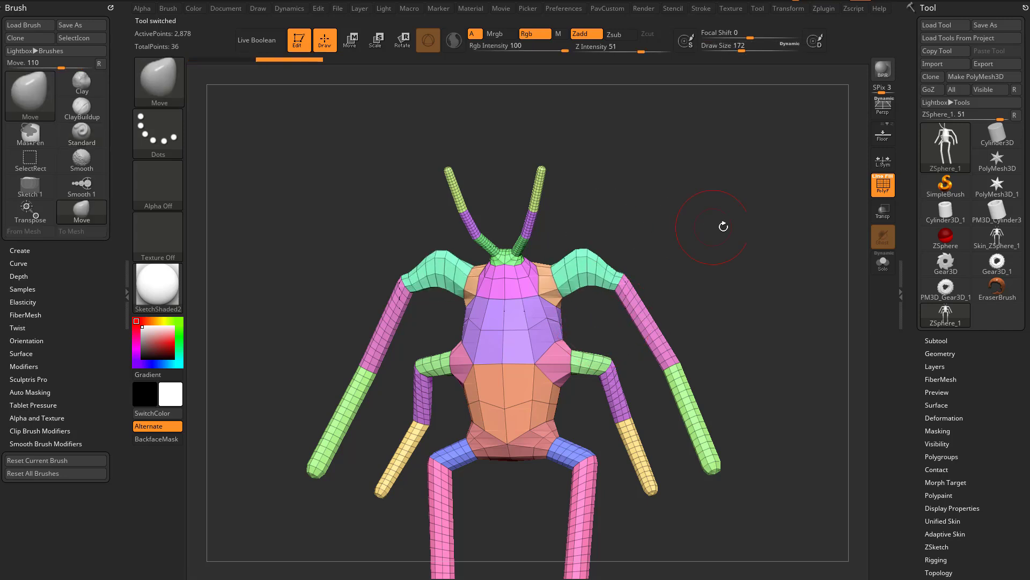
Step: Toggle between the ZSpheres and the skin preview to check whether the sculpted shoulders are kept
key("a")
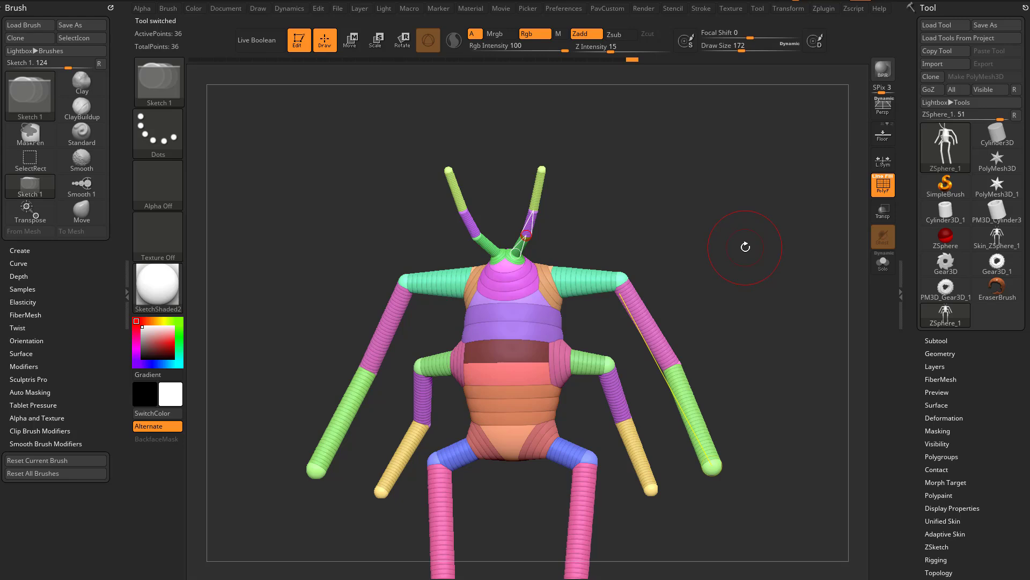
key("a")
key("a")
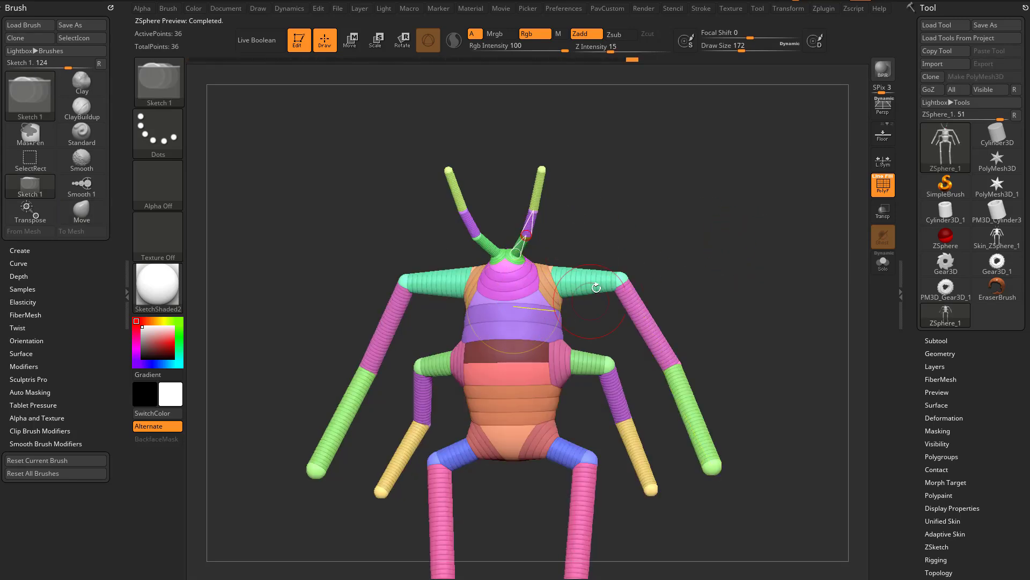
key("a")
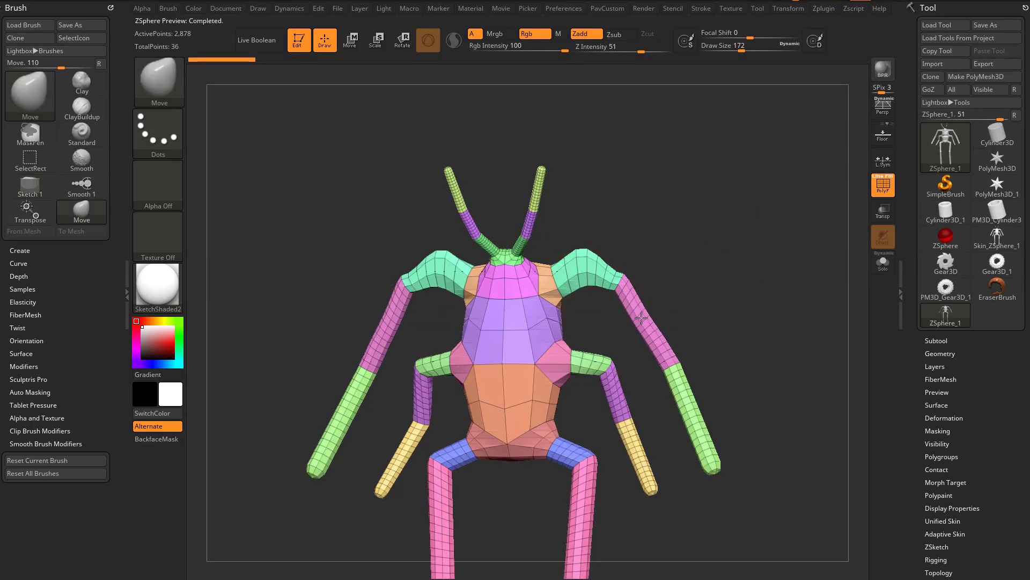
Step: Swell the upper segments of the upper arms with the Inflat brush at draw size 274
left_click_drag(665, 311, 740, 292, "alt")
mouse_move(740, 292)
left_mouse_down()
mouse_move(686, 290)
mouse_move(742, 269)
left_mouse_up()
key("b")
key("i")
key("n")
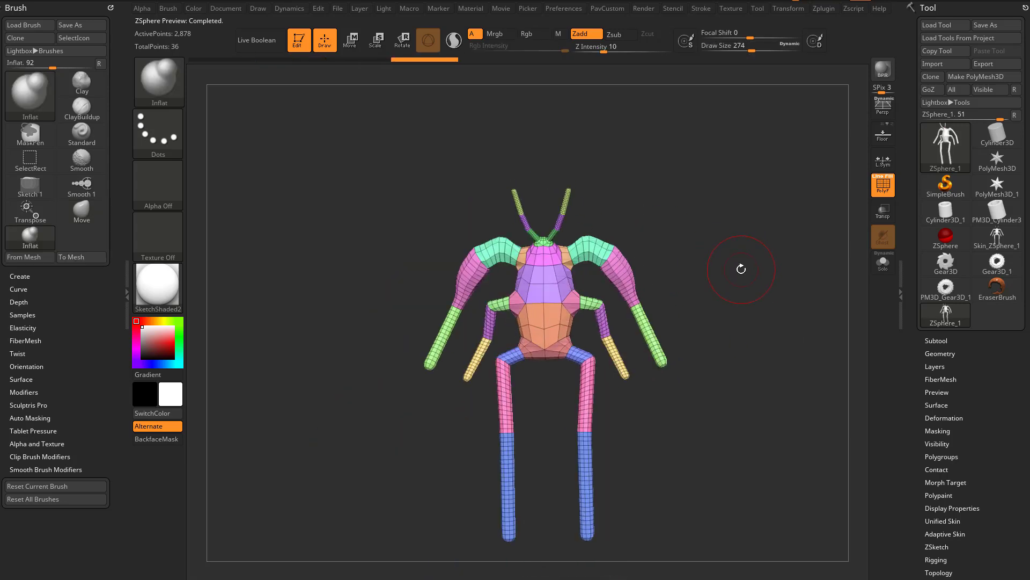
Step: Compare the inflated arms in the skin preview with the underlying ZSpheres
key("a")
key("a")
key("a")
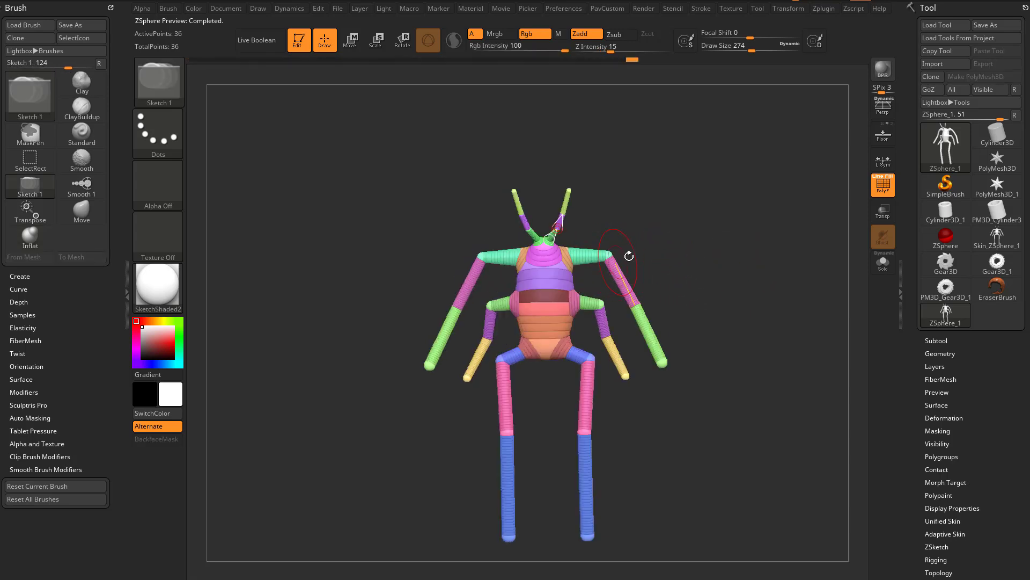
Step: Rotate the figure's upper arms outward at the shoulders and check the pose in the skin preview
key("r")
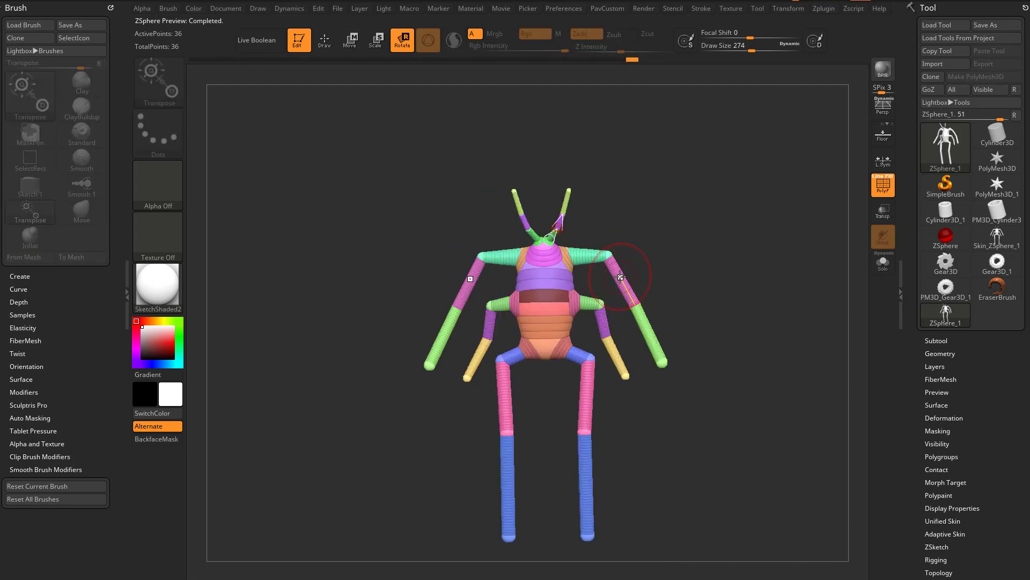
left_click_drag(620, 276, 632, 266)
key("a")
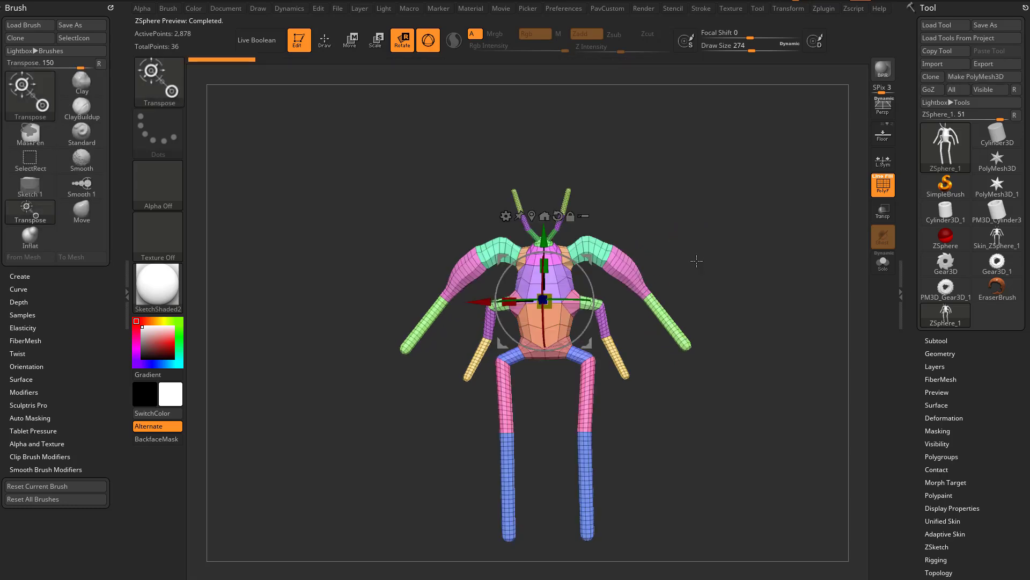
left_click_drag(616, 307, 640, 285)
key("a")
Step: Rotate the forearms of the upper arms slightly forward in the side view
left_click_drag(690, 315, 640, 317)
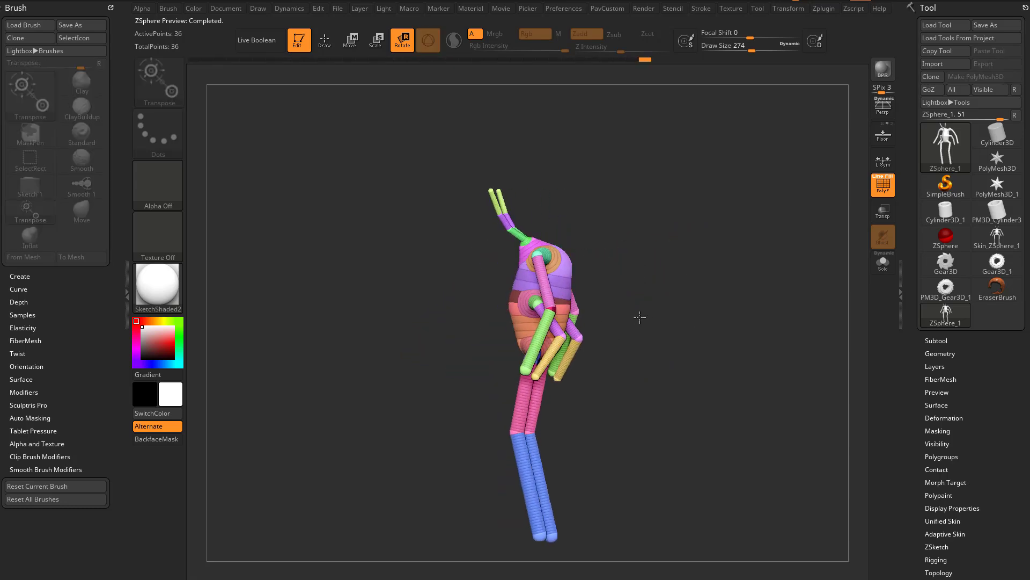
left_click_drag(543, 334, 530, 330)
left_click_drag(638, 296, 688, 292)
Step: Add a head ZSphere between the antennae at draw size 104 and preview the skin
key("s")
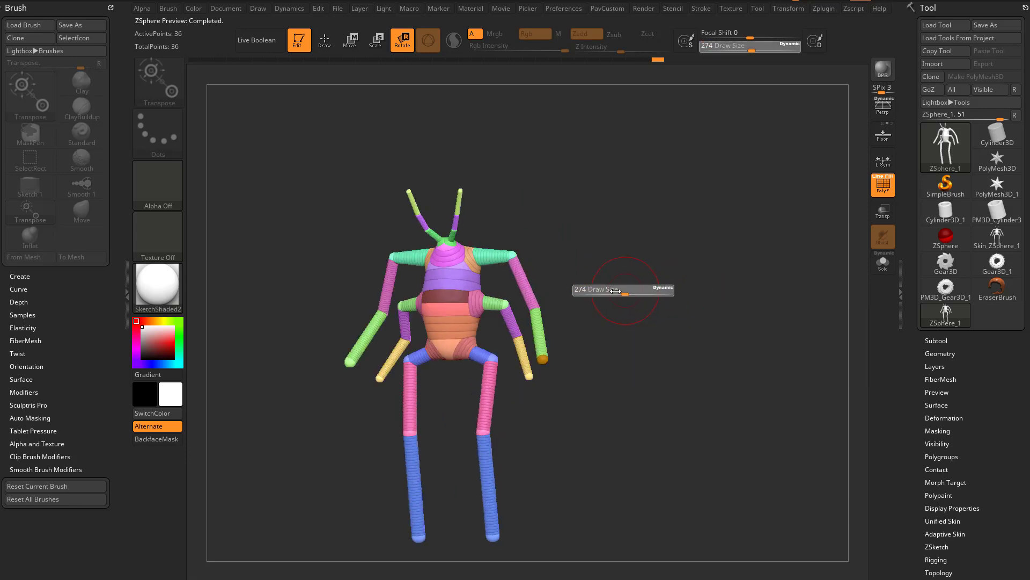
left_click_drag(623, 289, 612, 288)
mouse_move(617, 284)
left_mouse_down("alt")
mouse_move(621, 257)
mouse_move(679, 306)
mouse_move(664, 292)
mouse_move(666, 327)
left_mouse_up("alt")
key("q")
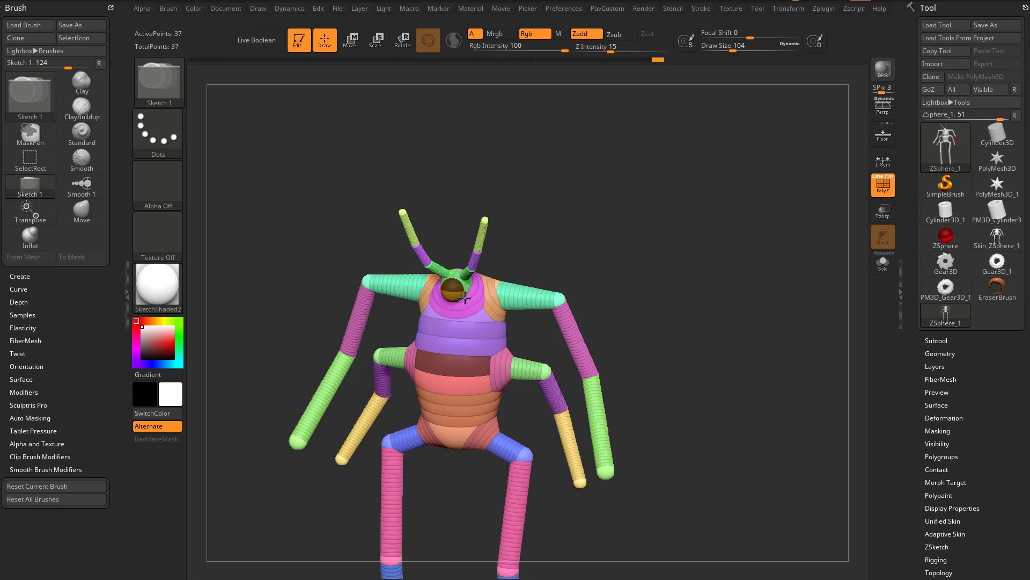
left_click_drag(573, 270, 738, 286)
key("a")
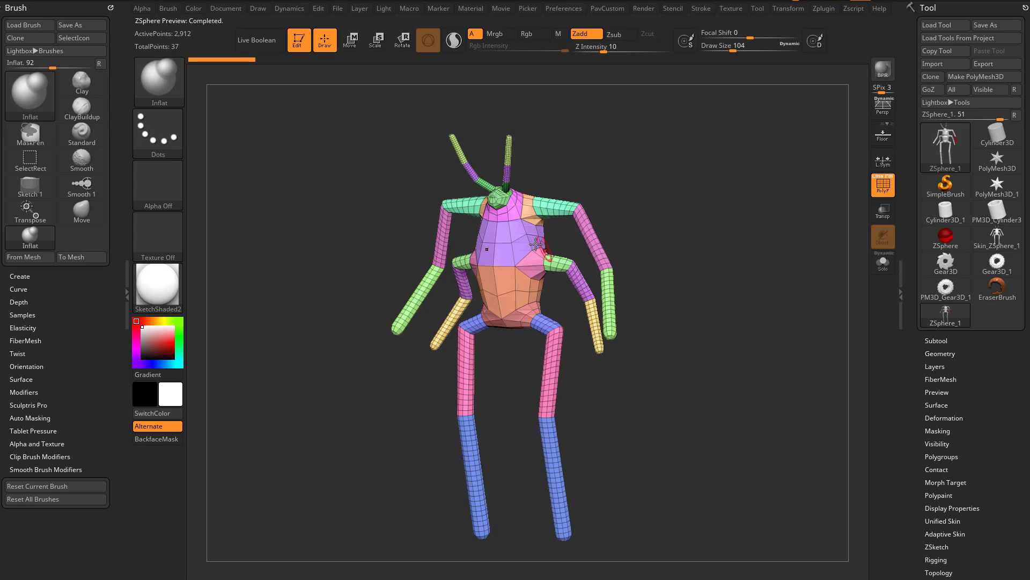
Step: Open the Adaptive Skin settings of the ZSphere figure and switch to the Skin_ZSphere_1 mesh
left_click_drag(918, 374, 921, 210)
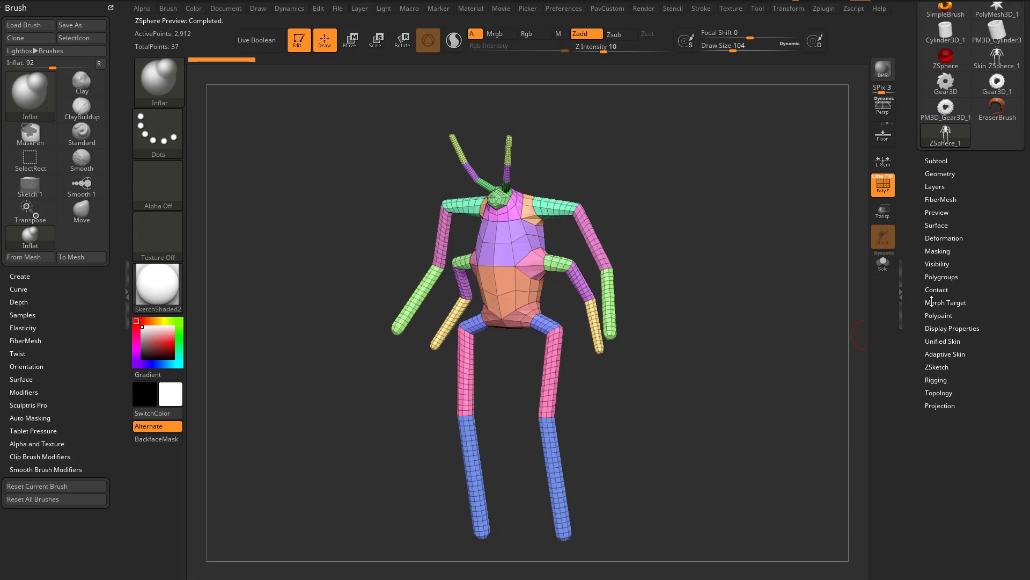
left_click(936, 353, "shift")
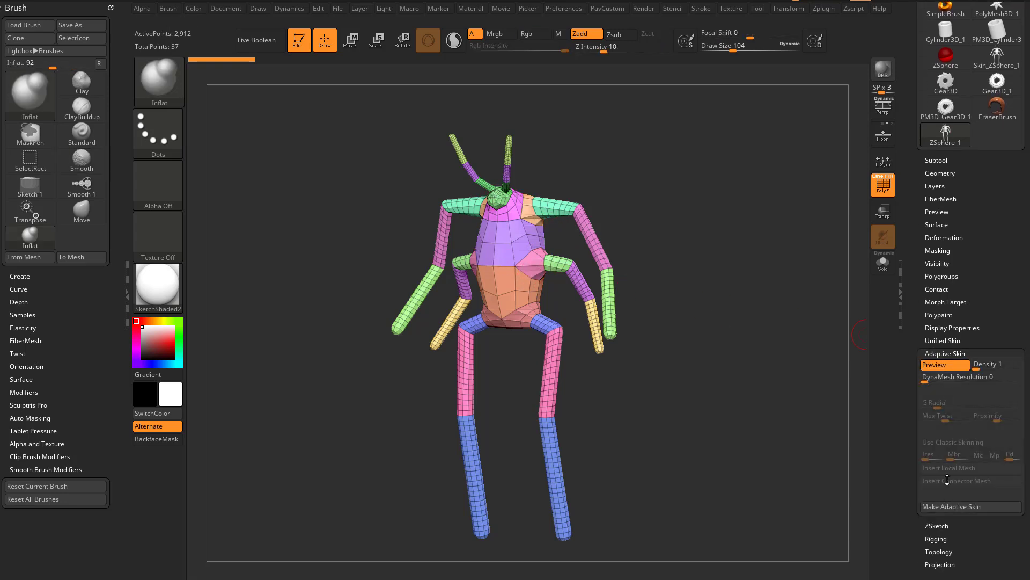
left_click_drag(920, 325, 906, 454)
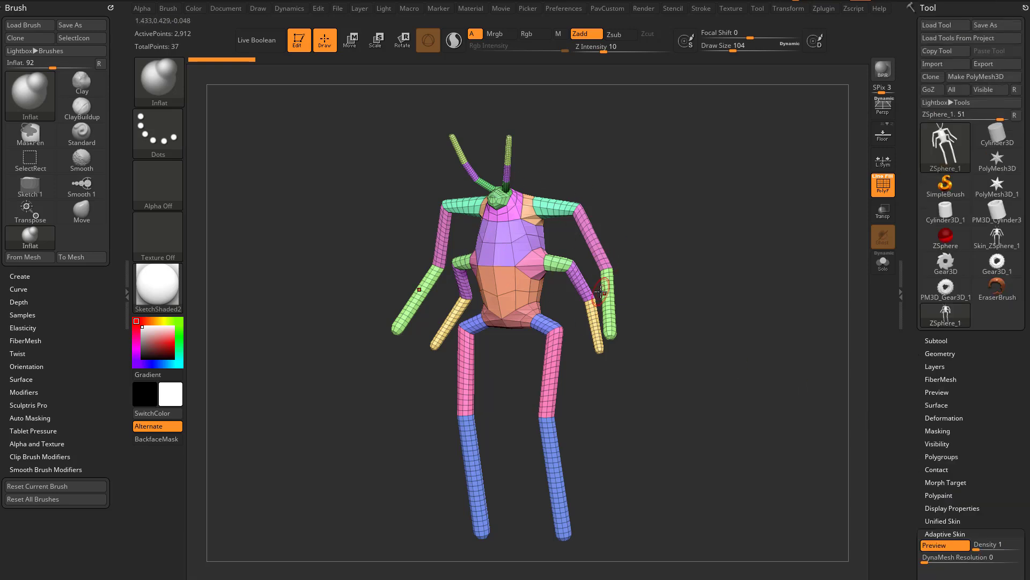
left_click_drag(754, 216, 646, 203)
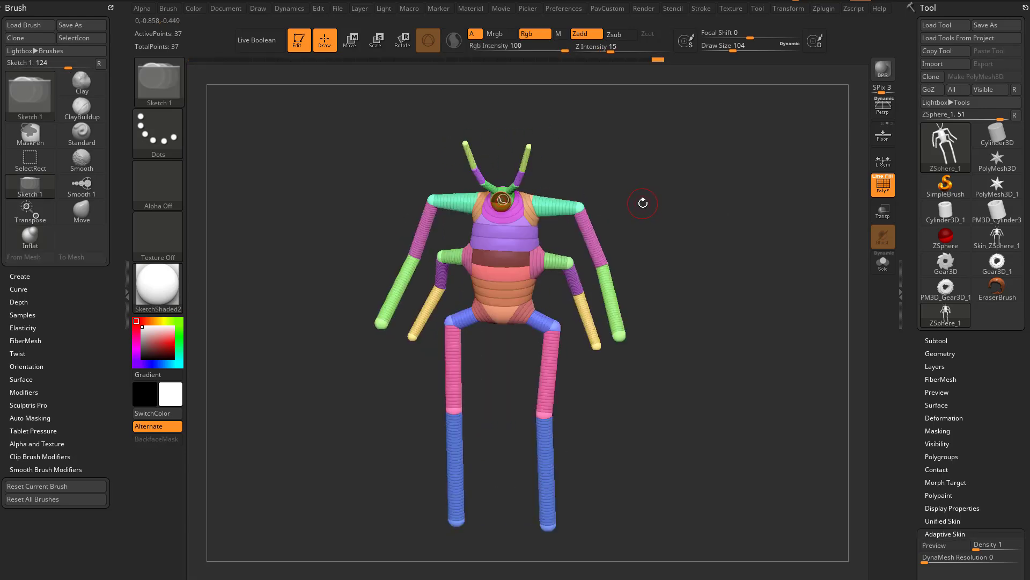
left_click_drag(913, 318, 907, 224)
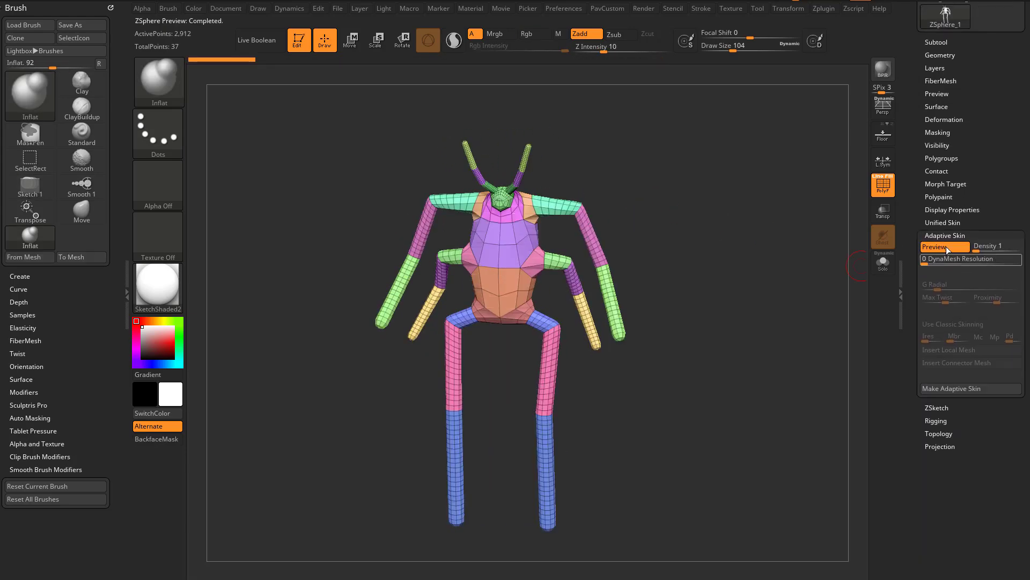
left_click(950, 388)
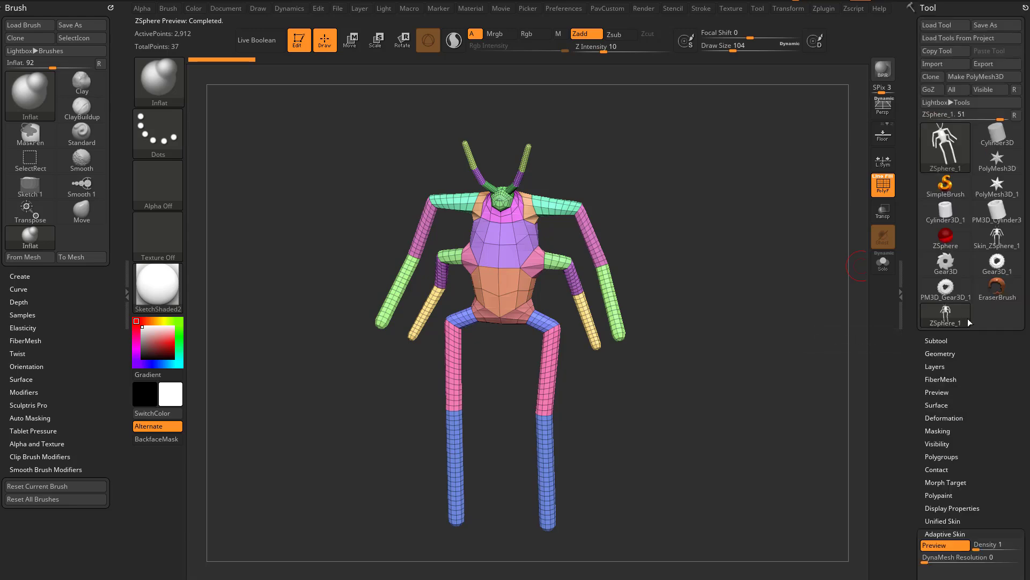
left_click(994, 245)
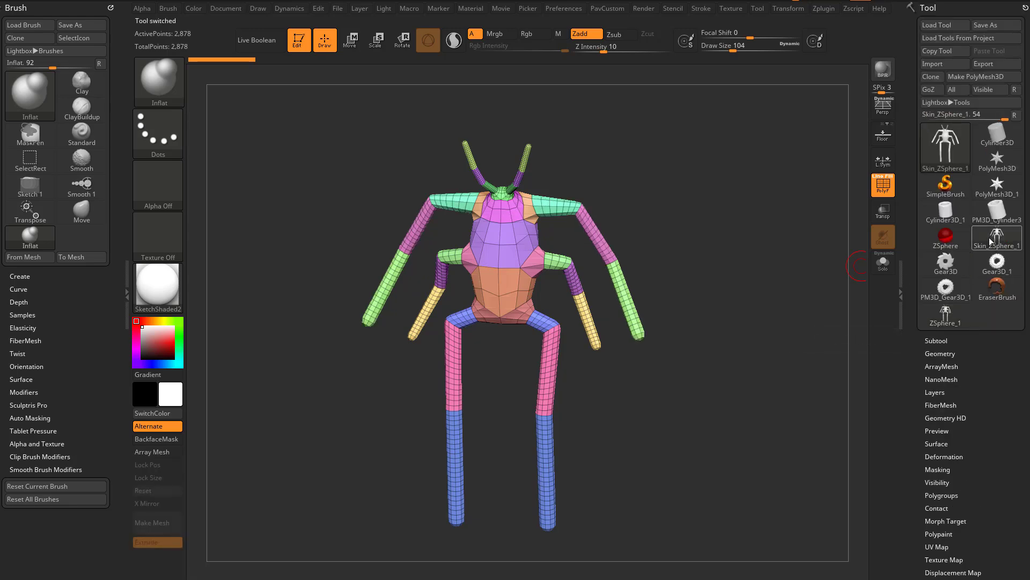
mouse_move(748, 280)
left_mouse_down()
mouse_move(657, 288)
mouse_move(754, 281)
left_mouse_up()
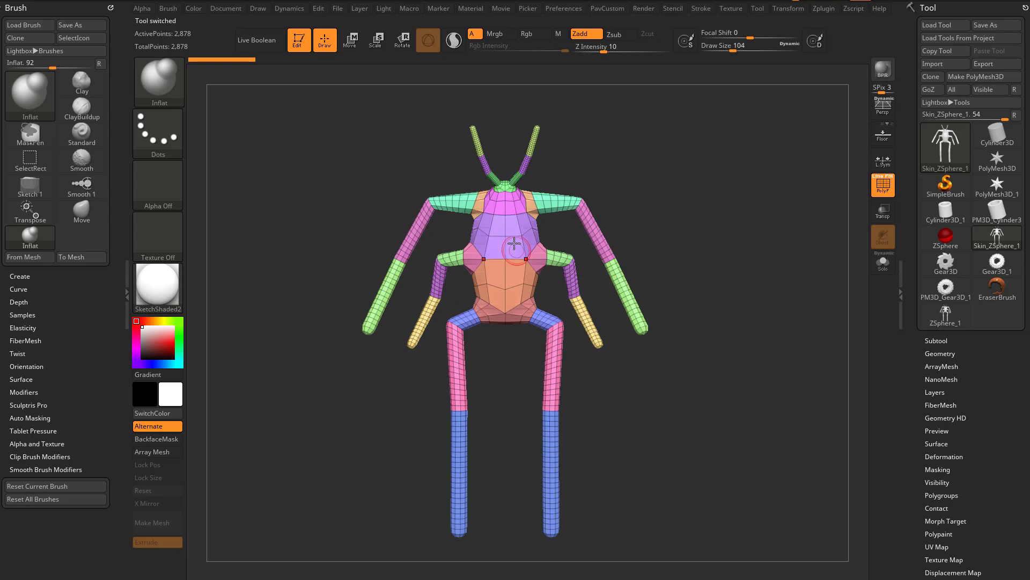
Step: Convert the skin mesh to a DynaMesh with resolution 128 and blur 0, and hide its polyframe
left_click(928, 353, "shift")
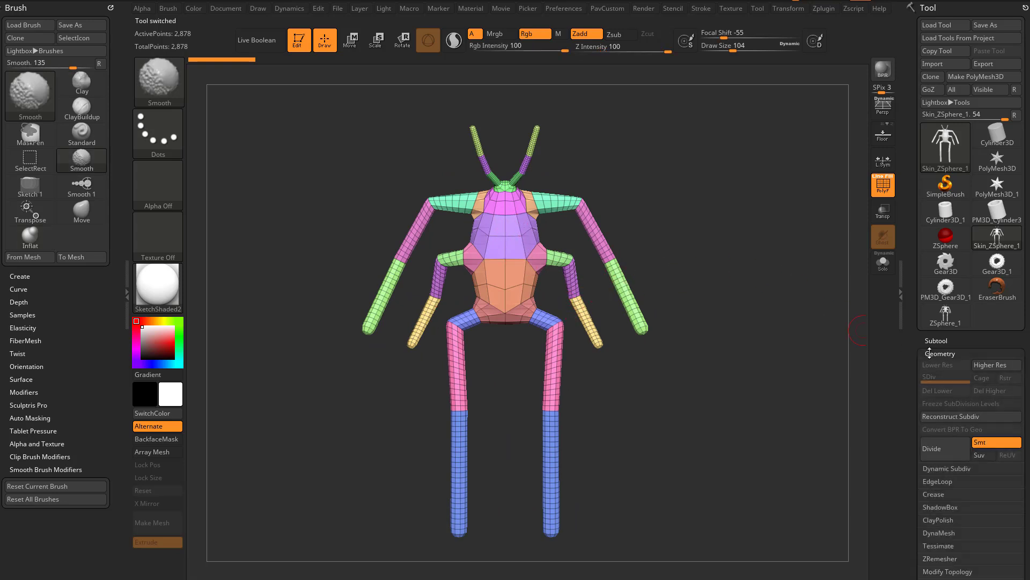
left_click(934, 322, "shift")
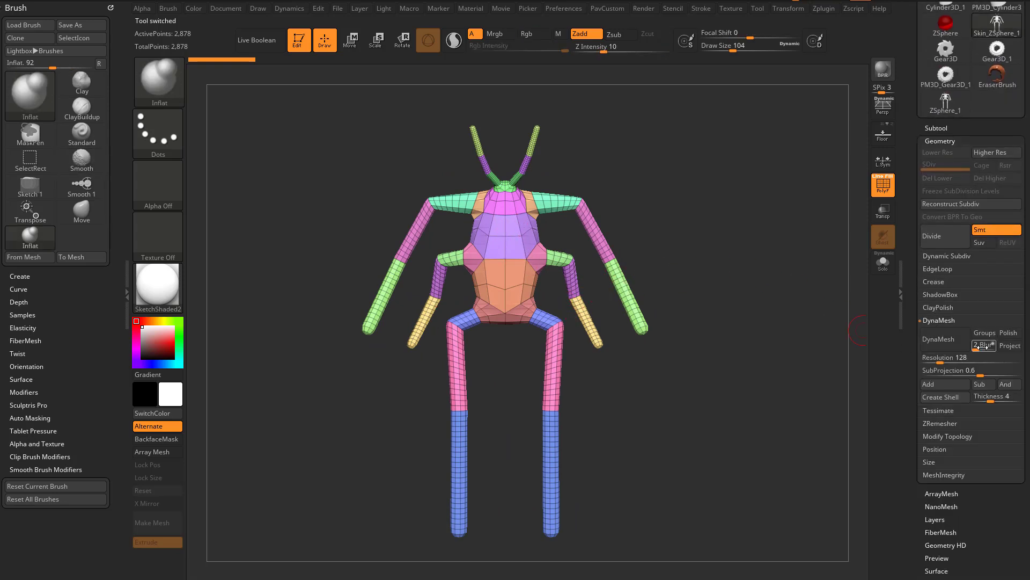
left_click(940, 338)
left_click_drag(810, 379, 743, 348)
left_click(882, 185)
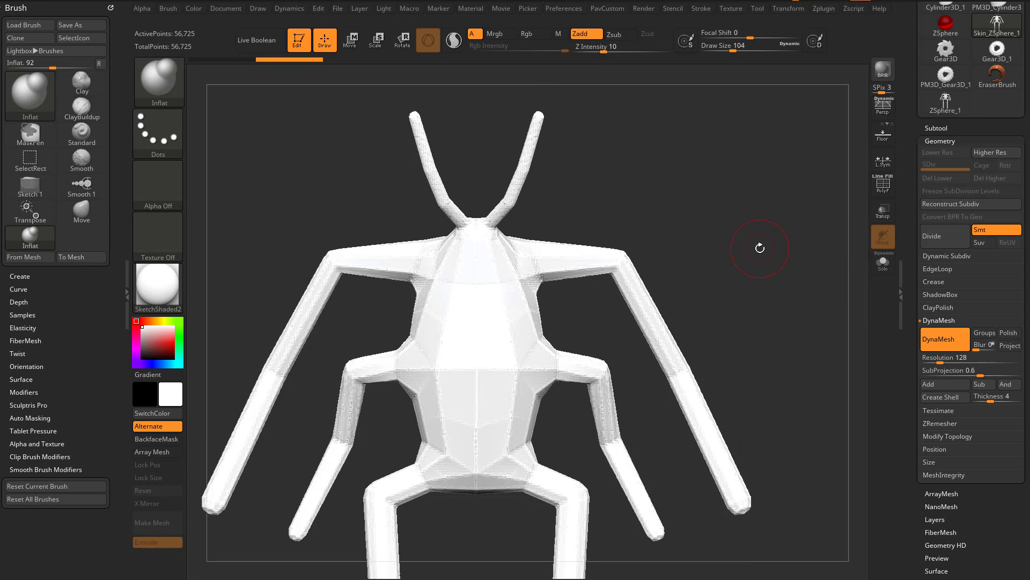
Step: Set the material to StartupMaterial and choose the DamStandard brush for carving the torso
left_click(157, 285)
left_click(224, 306)
key("b")
key("d")
key("s")
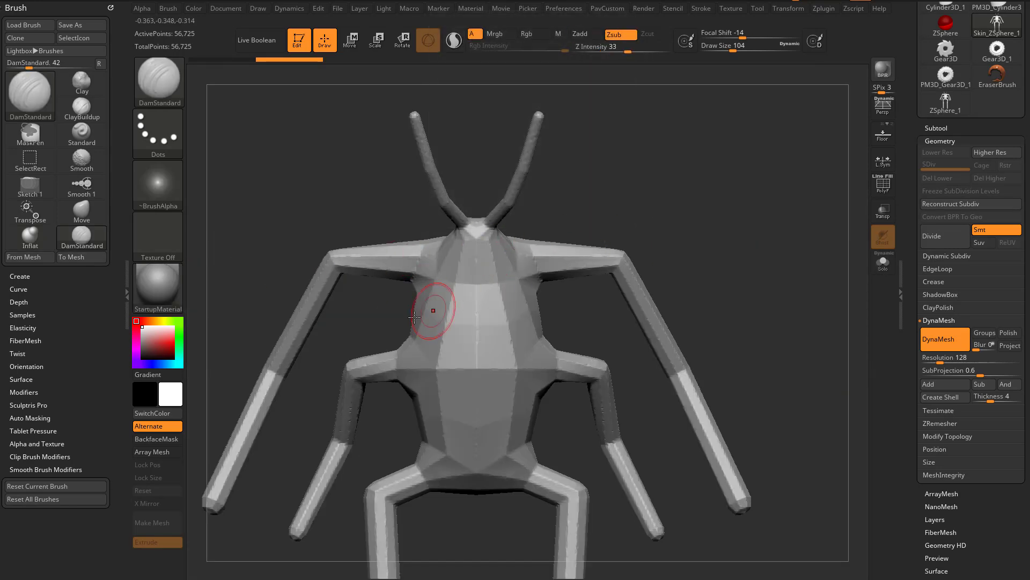
mouse_move(416, 320)
right_mouse_down()
mouse_move(662, 303)
mouse_move(624, 324)
mouse_move(472, 317)
right_mouse_up()
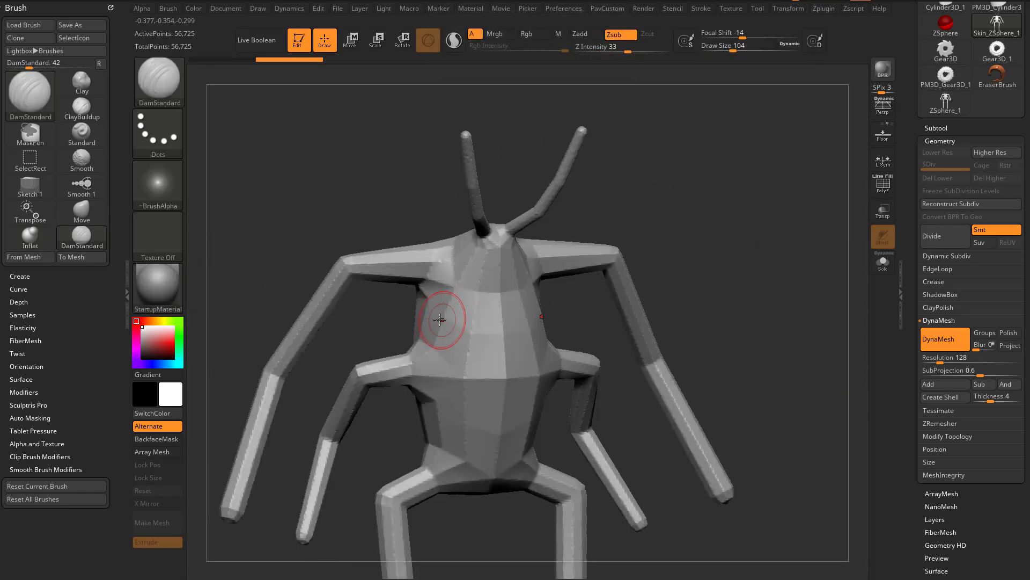
Step: Carve symmetrical grooves across the chest and down its middle with the DamStandard brush
mouse_move(428, 314)
left_mouse_down()
mouse_move(461, 350)
mouse_move(505, 349)
left_mouse_up()
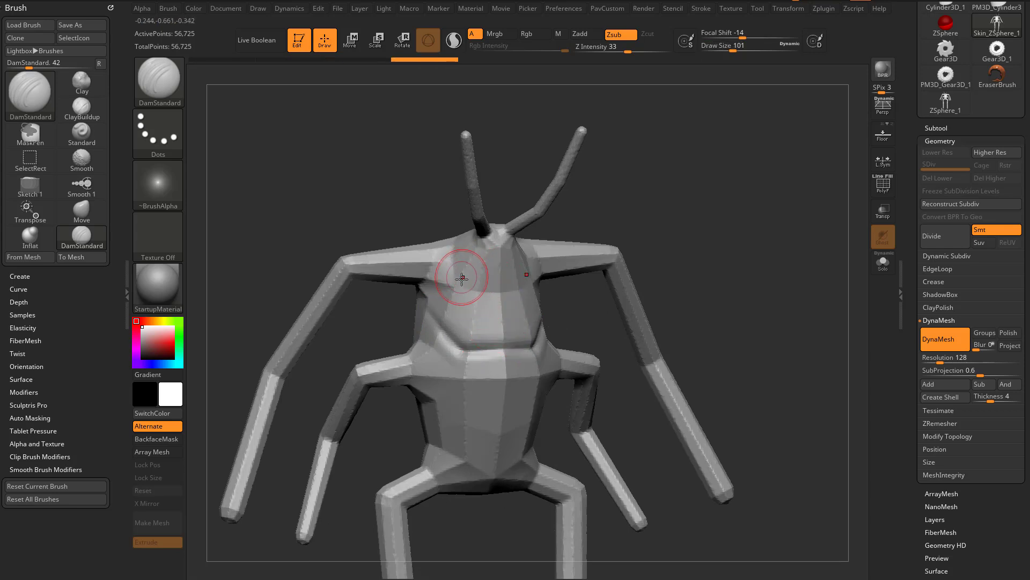
left_click_drag(457, 293, 527, 294)
left_click_drag(703, 262, 625, 262)
left_click_drag(496, 294, 501, 348)
left_click_drag(496, 295, 507, 349)
left_click_drag(623, 327, 859, 201)
Step: Show the polyframe and undo the carved grooves and the DynaMesh conversion
key("shift+f")
left_click_drag(697, 226, 758, 258)
key("ctrl")
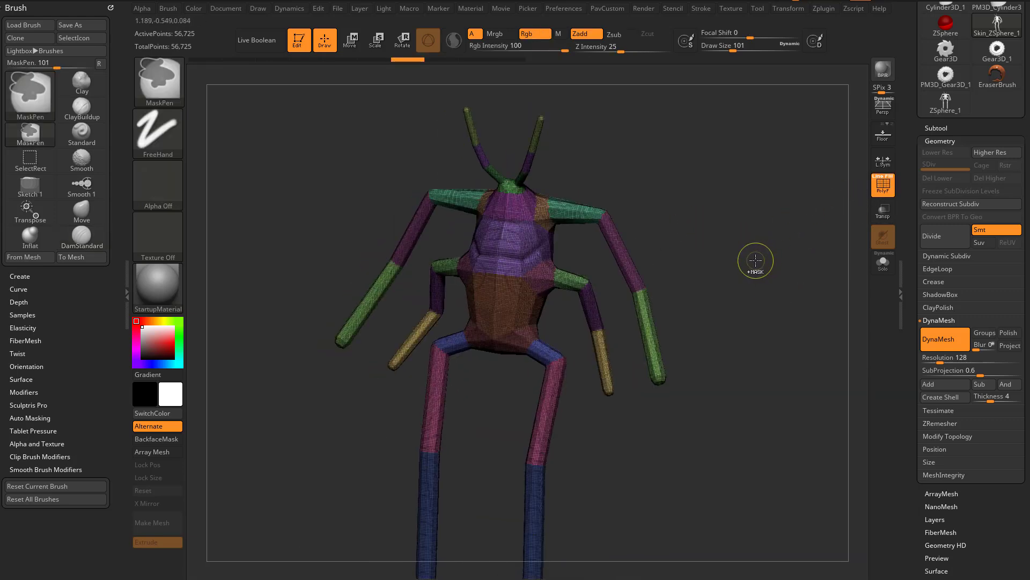
key("ctrl+z")
key("ctrl+z")
key("ctrl+z")
key("ctrl+z")
key("ctrl+z")
key("ctrl+z")
left_click_drag(750, 260, 729, 273, "alt")
mouse_move(776, 226)
left_mouse_down("ctrl")
mouse_move(798, 274)
mouse_move(759, 287)
mouse_move(734, 252)
left_mouse_up("ctrl")
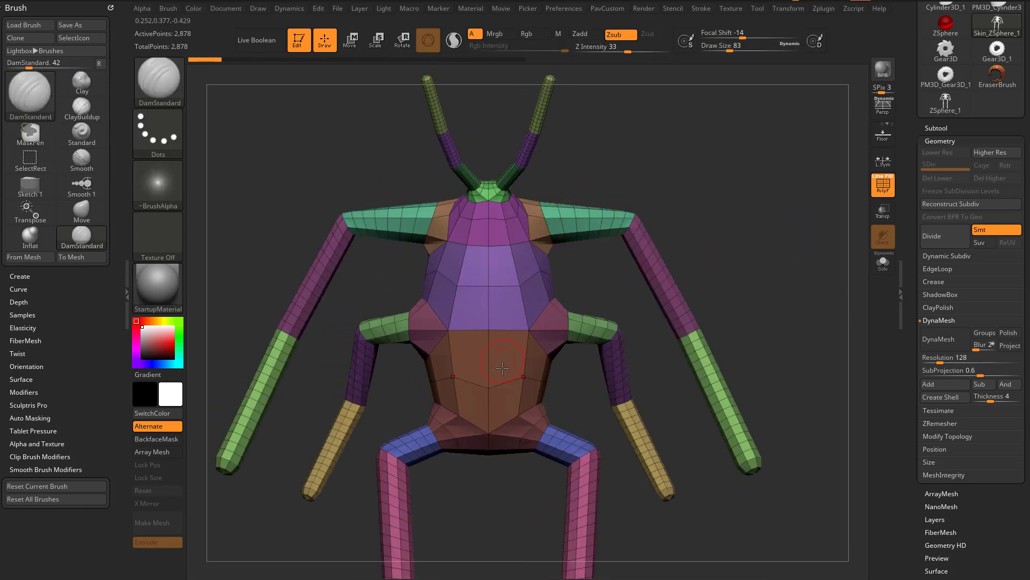
Step: Remesh the skin with ZRemesher, keeping the same polygon count and setting the adaptive size to 14
left_click_drag(910, 385, 913, 348)
left_click(933, 386)
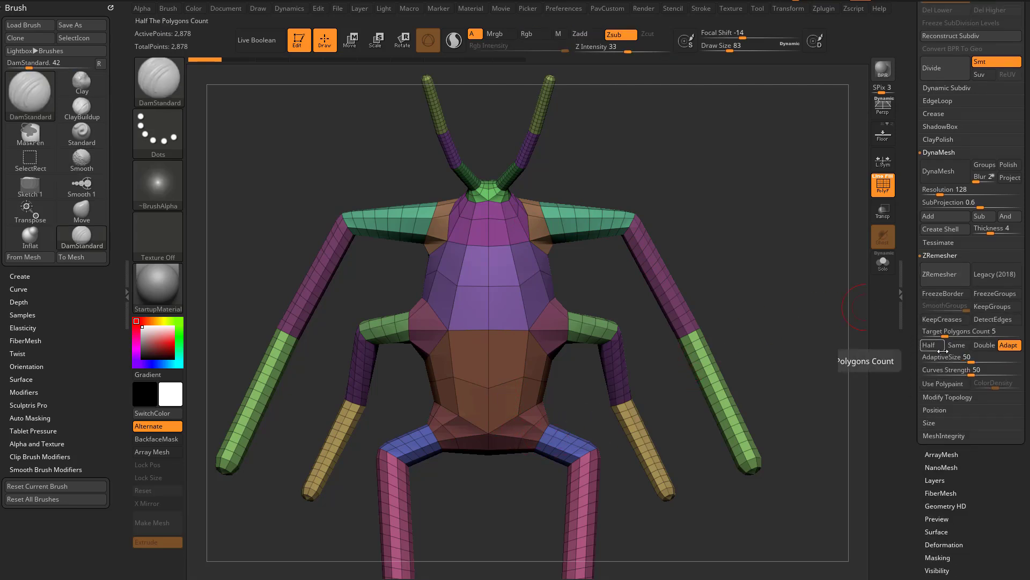
left_click(957, 346)
left_click_drag(961, 358, 936, 358)
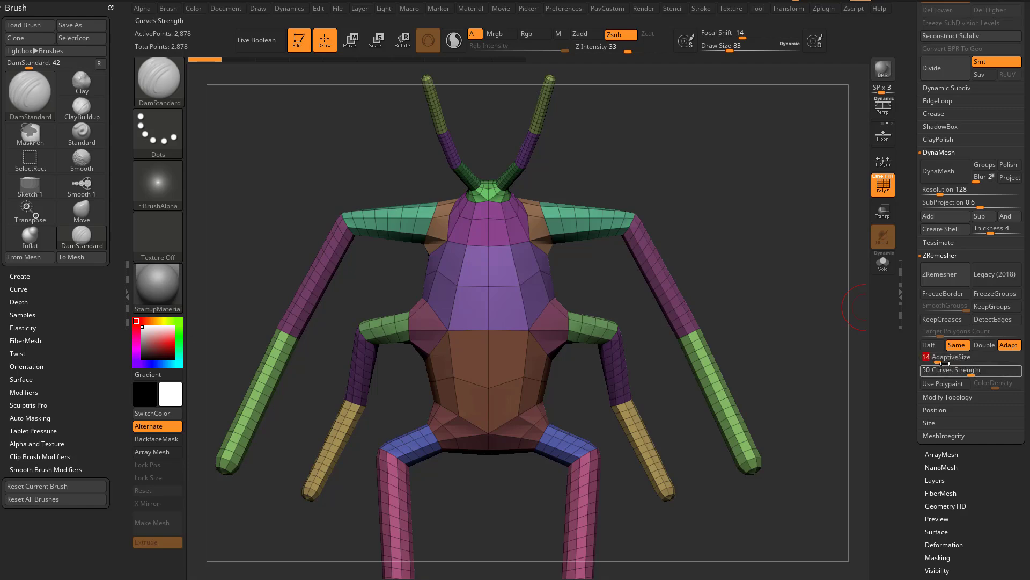
left_click(945, 283)
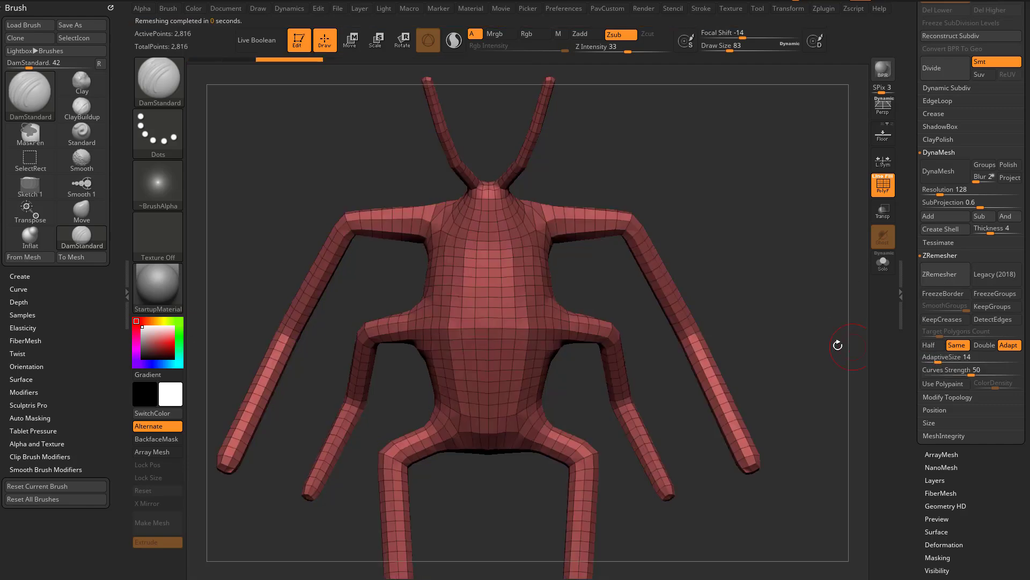
mouse_move(837, 343)
left_mouse_down()
mouse_move(619, 366)
mouse_move(517, 288)
left_mouse_up()
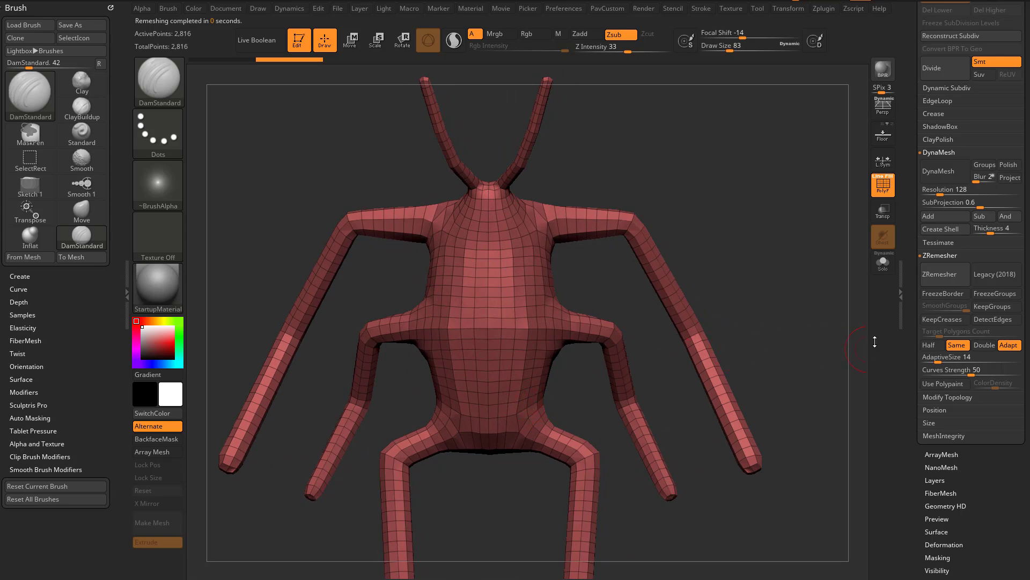
Step: Undo the ZRemesher operation and hide the polyframe
key("ctrl+z")
mouse_move(786, 313)
left_mouse_down("alt")
mouse_move(796, 330)
mouse_move(793, 312)
mouse_move(731, 315)
mouse_move(790, 325)
left_mouse_up("alt")
left_click(882, 186)
left_click_drag(810, 227, 802, 238, "alt")
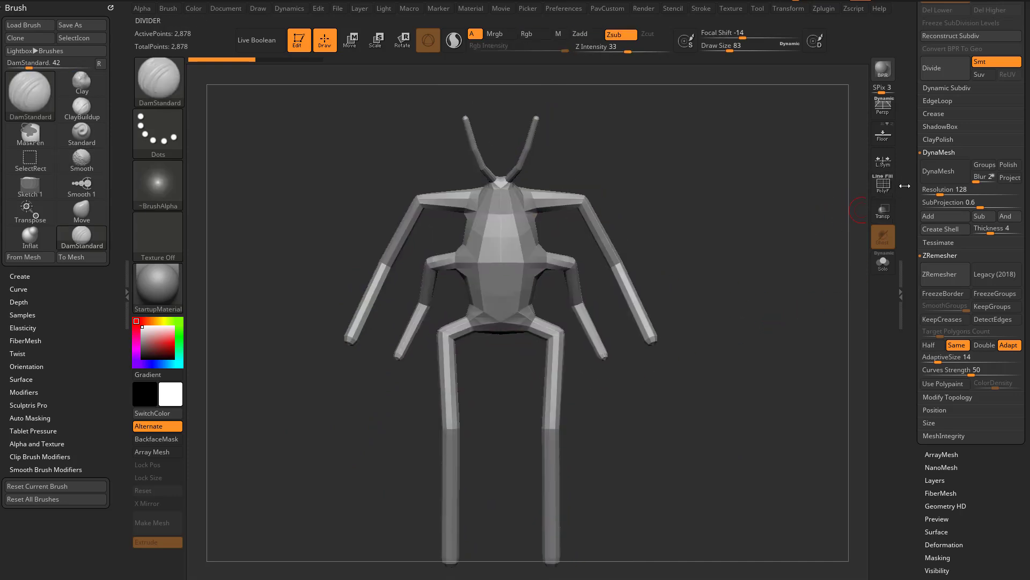
Step: Open the subtool list and show the floor grid around the figure
left_click_drag(908, 189, 907, 306)
left_click(935, 340)
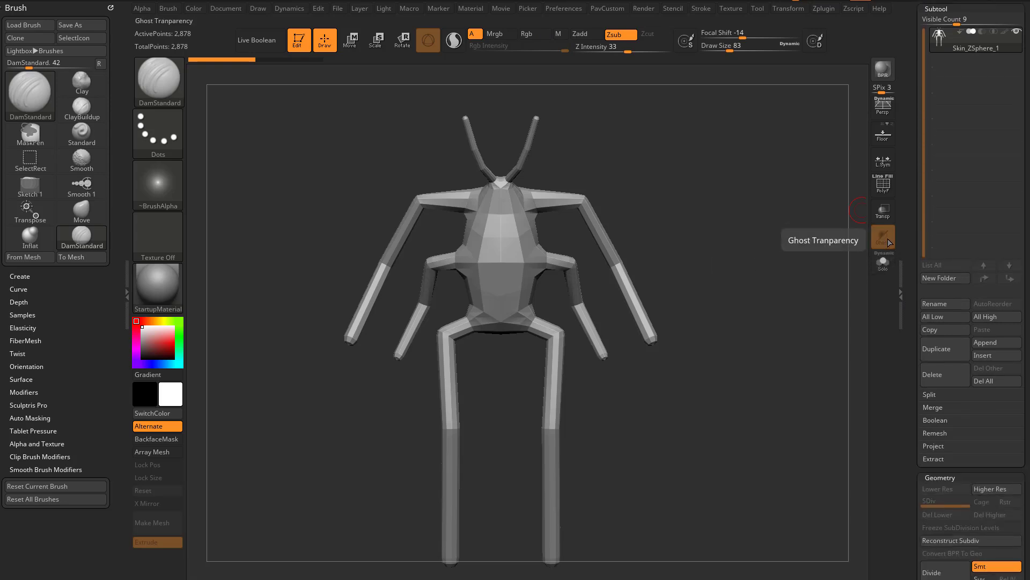
left_click(890, 141)
mouse_move(771, 263)
left_mouse_down("alt")
mouse_move(772, 212)
mouse_move(768, 247)
left_mouse_up("alt")
Step: Set the floor's grid size to 1 and inspect the figure against the grid from several angles
left_click(258, 8)
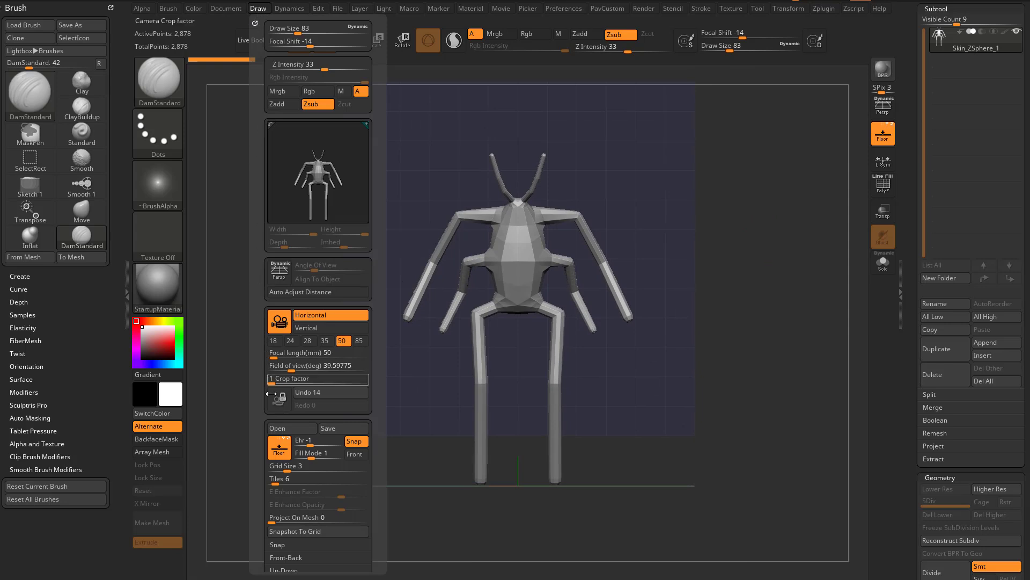
left_click_drag(287, 470, 283, 467)
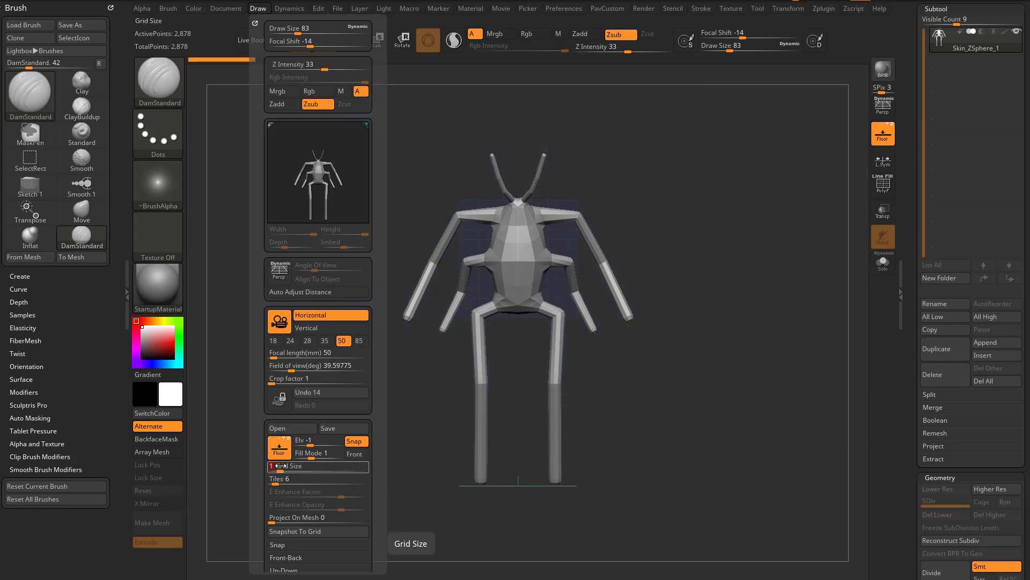
left_click_drag(771, 296, 764, 306)
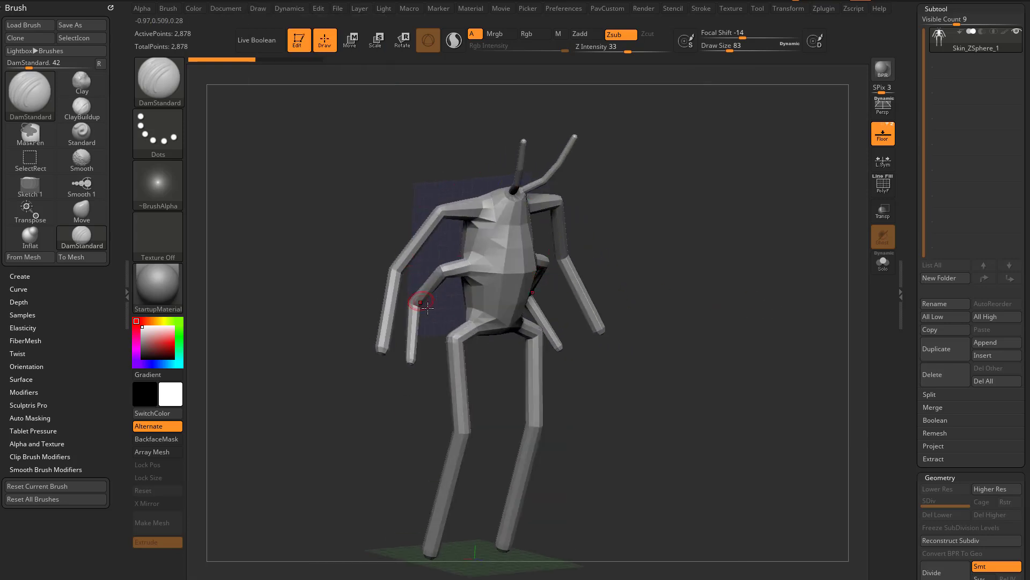
left_click_drag(416, 267, 560, 228)
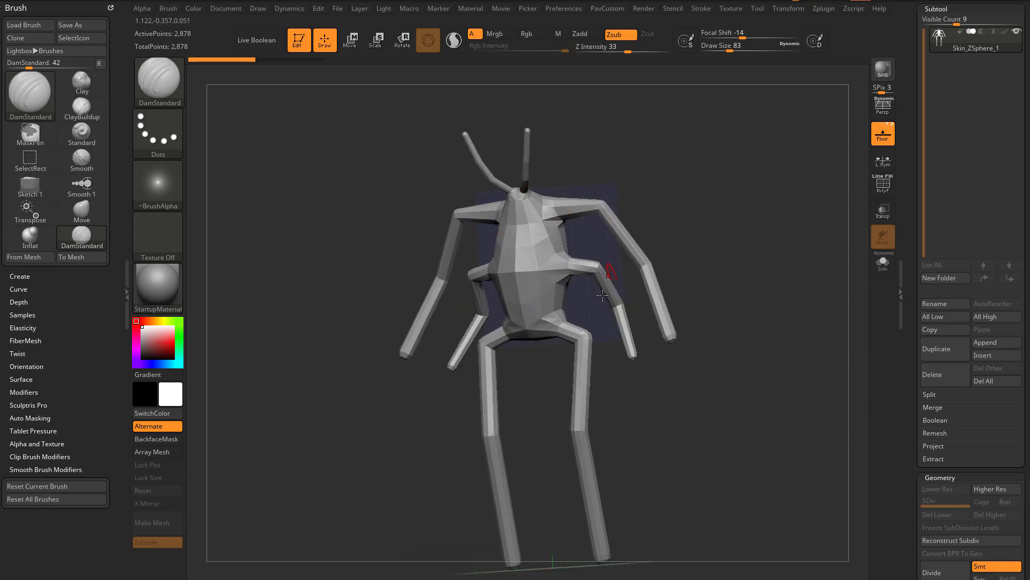
left_click_drag(603, 295, 700, 258)
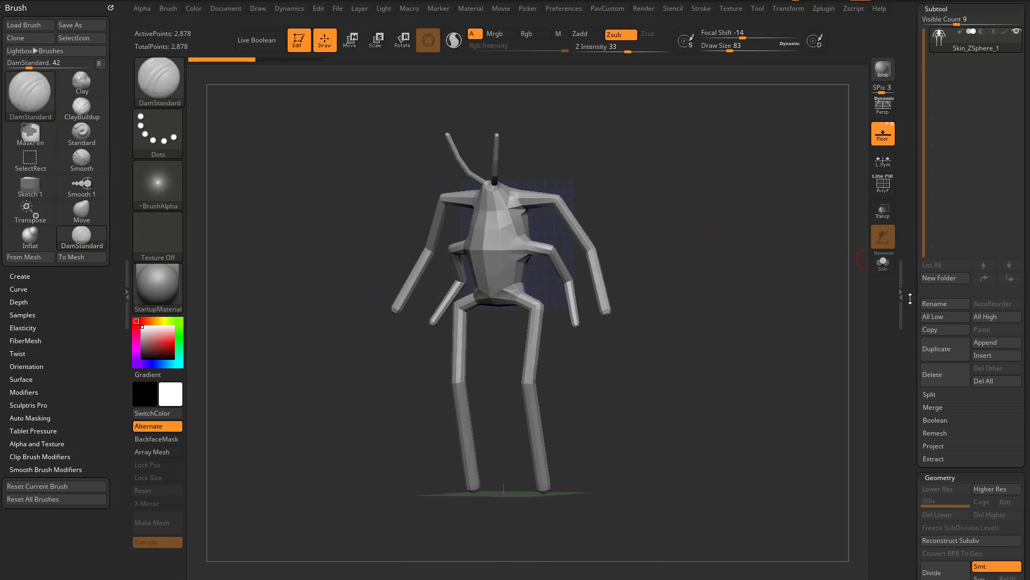
Step: Unify the skin mesh's size with the Deformation settings and compare it with the floor grid
left_click_drag(910, 298, 903, 48)
left_click(938, 197, "shift")
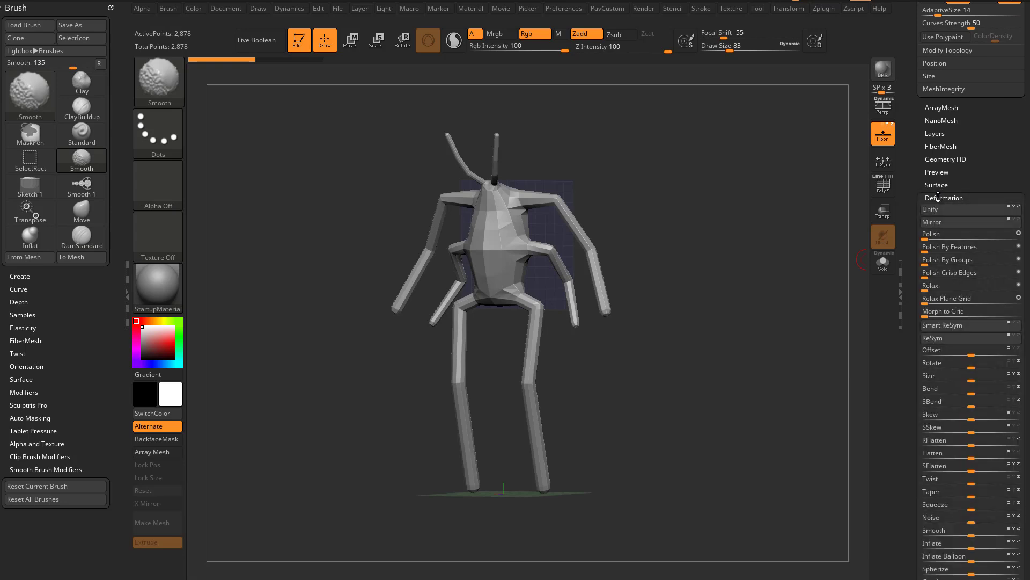
left_click(938, 209)
left_click_drag(719, 220, 734, 301, "alt")
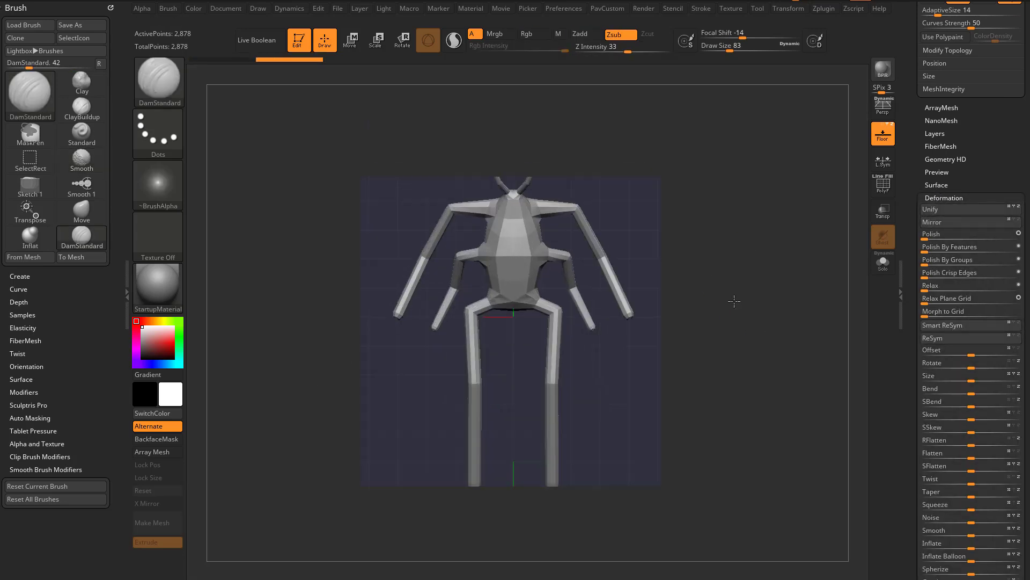
Step: Set the brush draw size to 87 over the torso and hide the floor grid
key("s")
left_click_drag(715, 246, 703, 246)
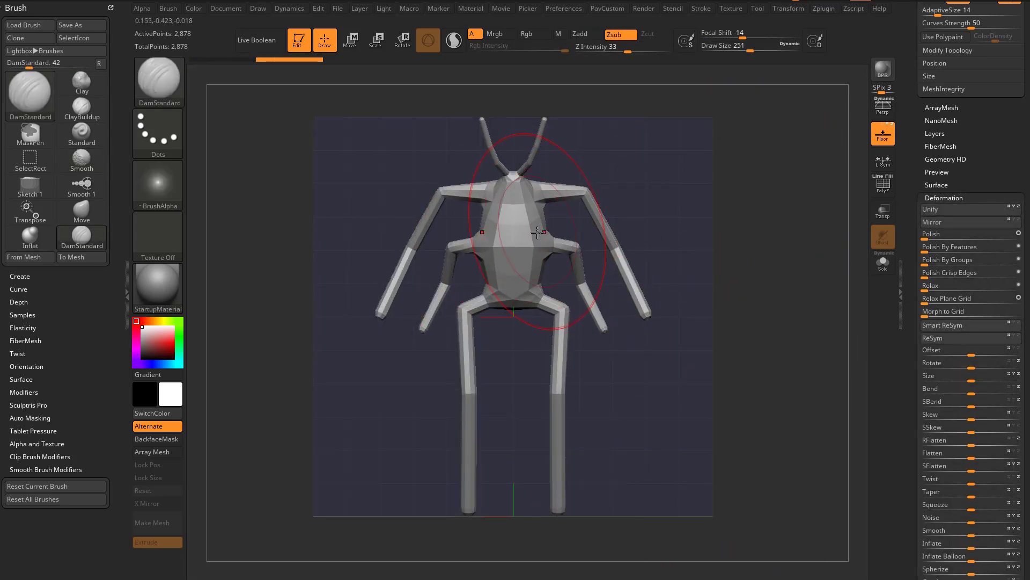
key("s")
left_click_drag(538, 233, 529, 231)
mouse_move(725, 228)
left_mouse_down()
mouse_move(573, 233)
mouse_move(633, 231)
left_mouse_up()
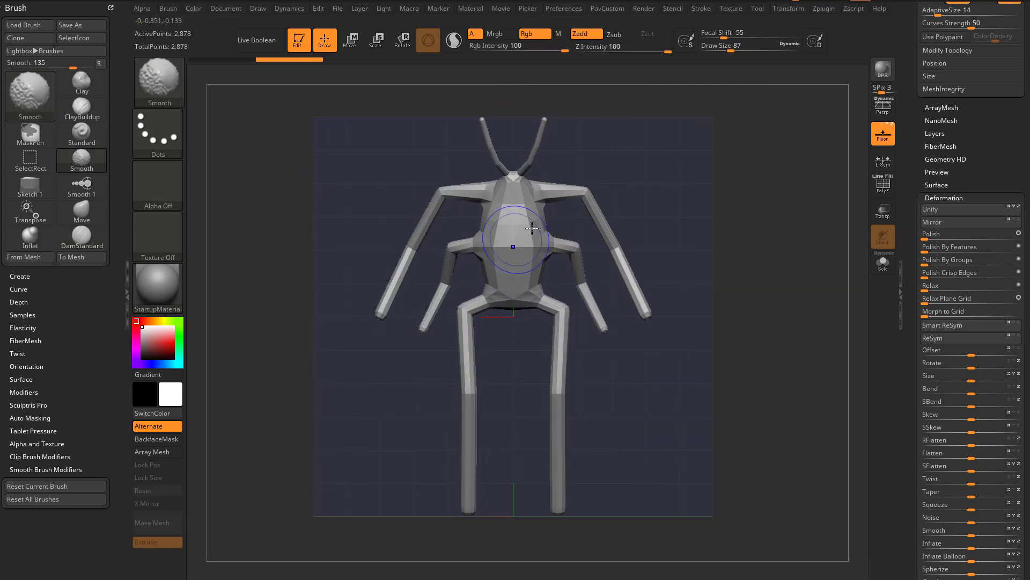
key("shift+p")
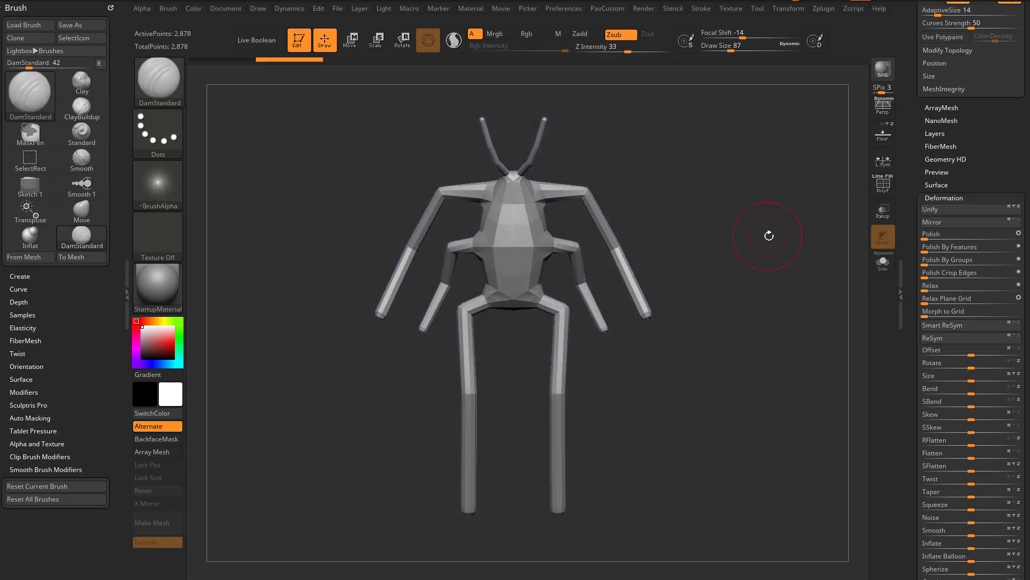
Step: Show the polyframe with its polygroups and try hiding the segments of the upper pair of arms
left_click(887, 195)
mouse_move(829, 224)
left_mouse_down()
mouse_move(698, 224)
mouse_move(727, 223)
left_mouse_up()
key("s")
key("ctrl+shift")
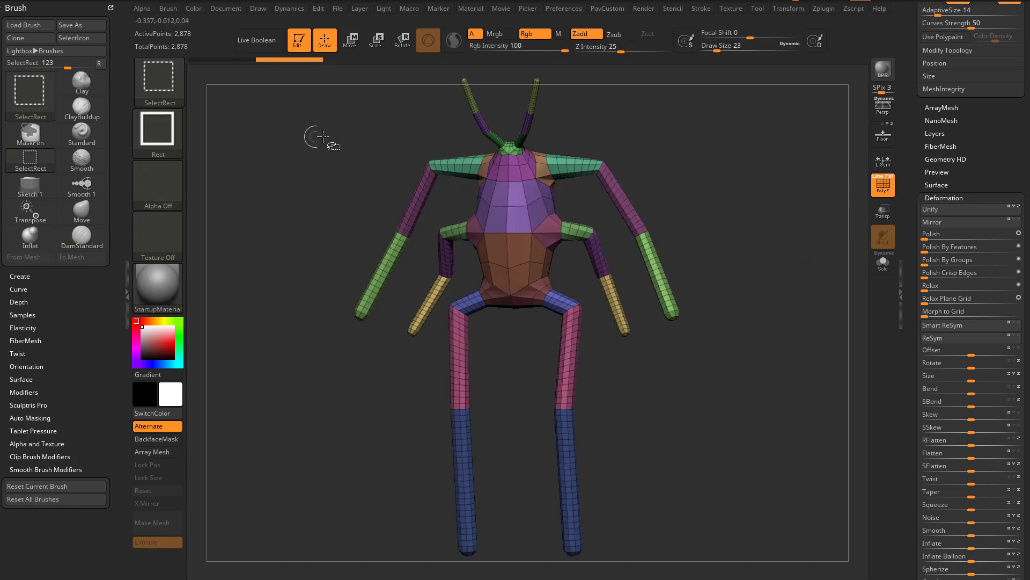
left_click(580, 165, "ctrl+shift")
left_click_drag(665, 139, 673, 166, "ctrl+shift")
left_click(623, 191, "ctrl+shift")
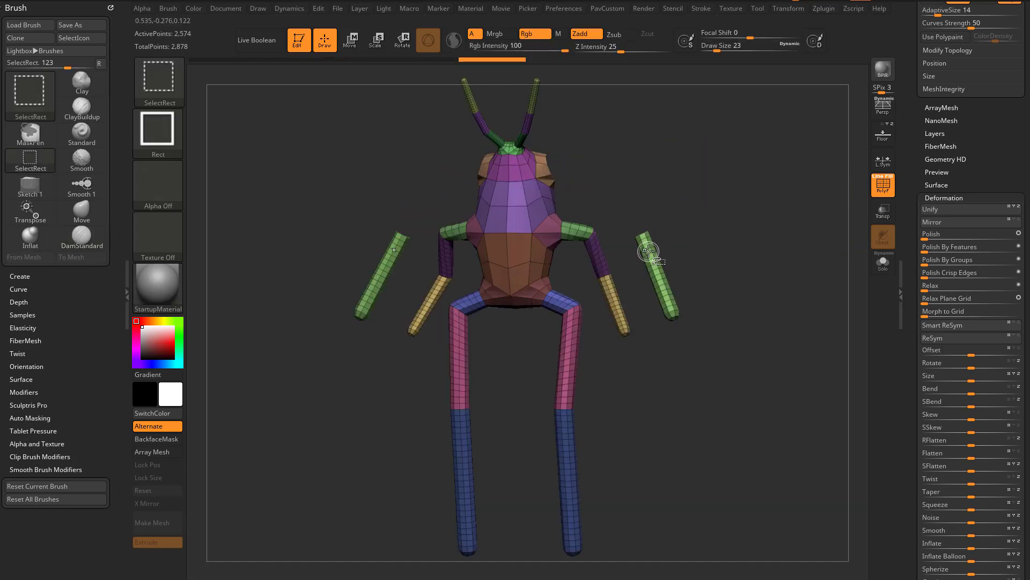
left_click(651, 253, "ctrl+shift")
left_click(679, 229, "ctrl+shift")
Step: Hide the upper arms' polygroups and separate them from the body into their own subtool with Split Hidden
left_click(582, 175, "ctrl+shift")
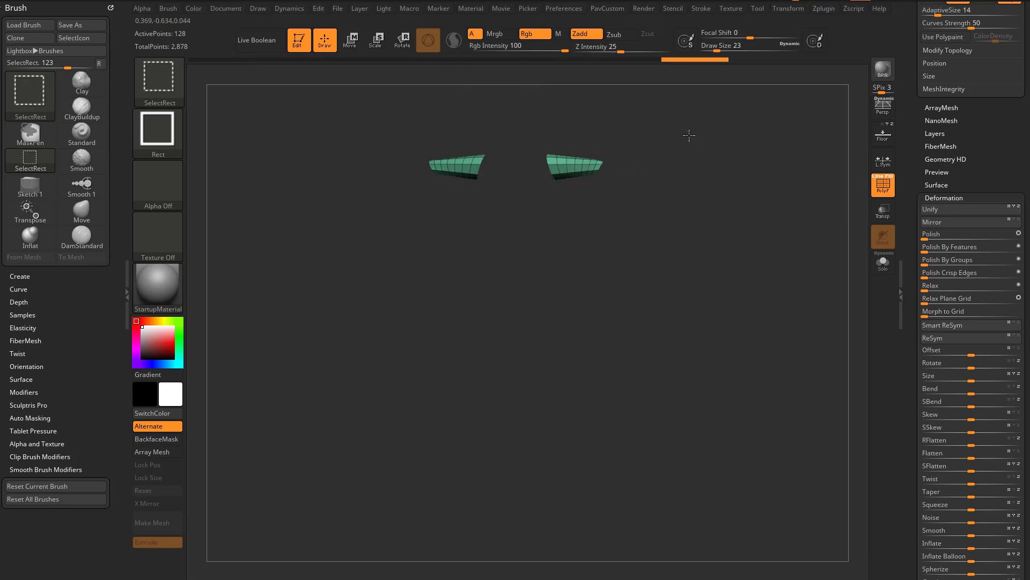
left_click_drag(690, 133, 715, 193, "ctrl+shift")
left_click(621, 201, "ctrl+alt+shift")
left_click(652, 246, "ctrl+alt+shift")
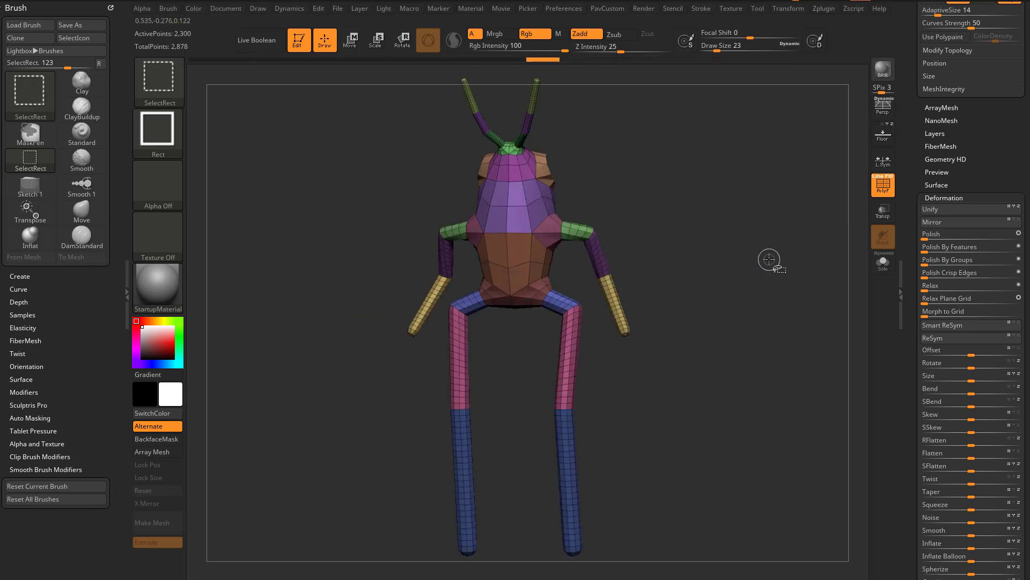
left_click_drag(905, 199, 900, 289)
left_click(929, 127)
left_click(942, 203)
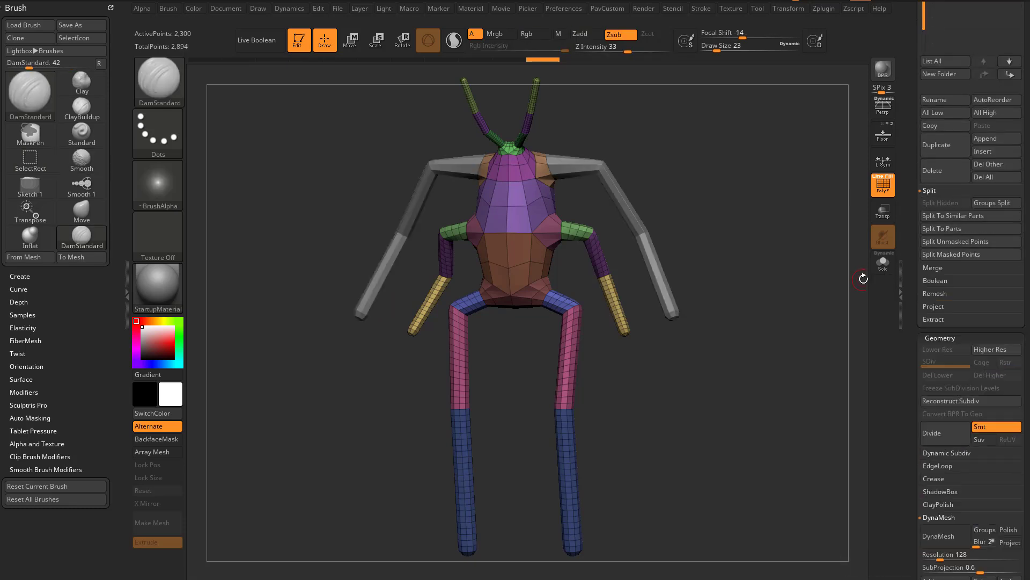
Step: Hide the three polygroups of the lower arms and split them off as a separate subtool
left_click(573, 231, "ctrl+alt+shift")
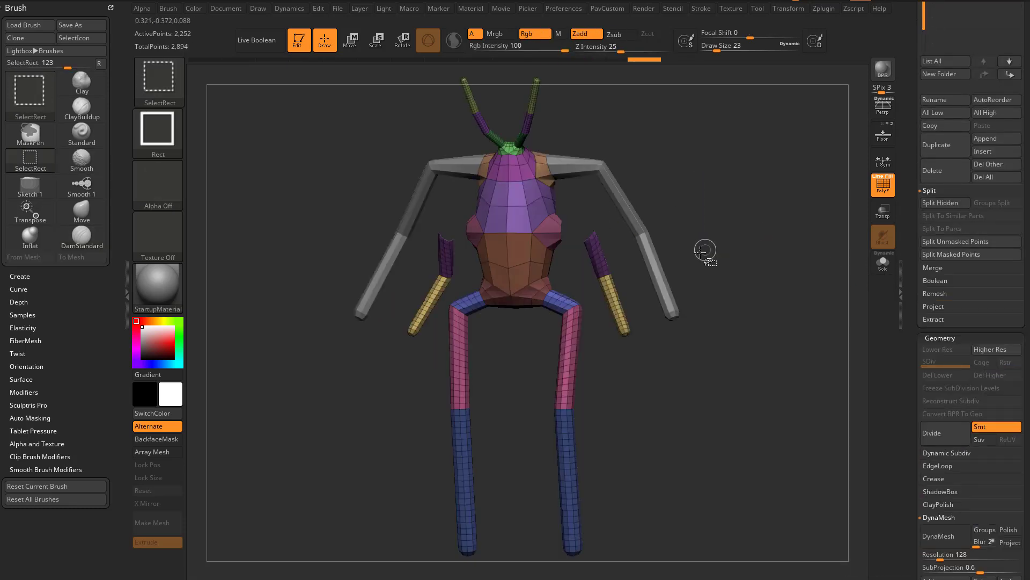
left_click(599, 252, "ctrl+alt+shift")
left_click(611, 296, "ctrl+alt+shift")
key("1")
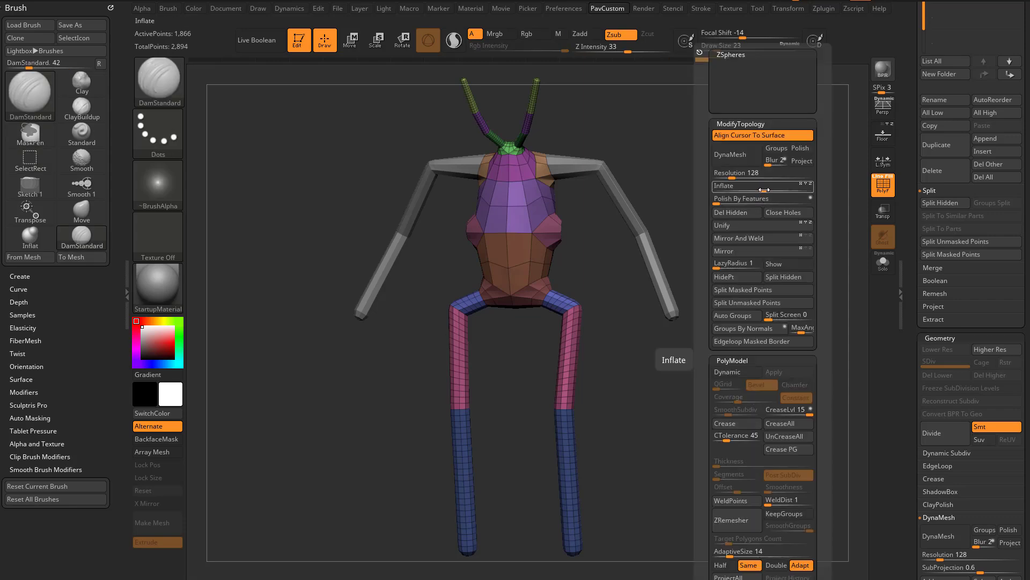
left_click(783, 277)
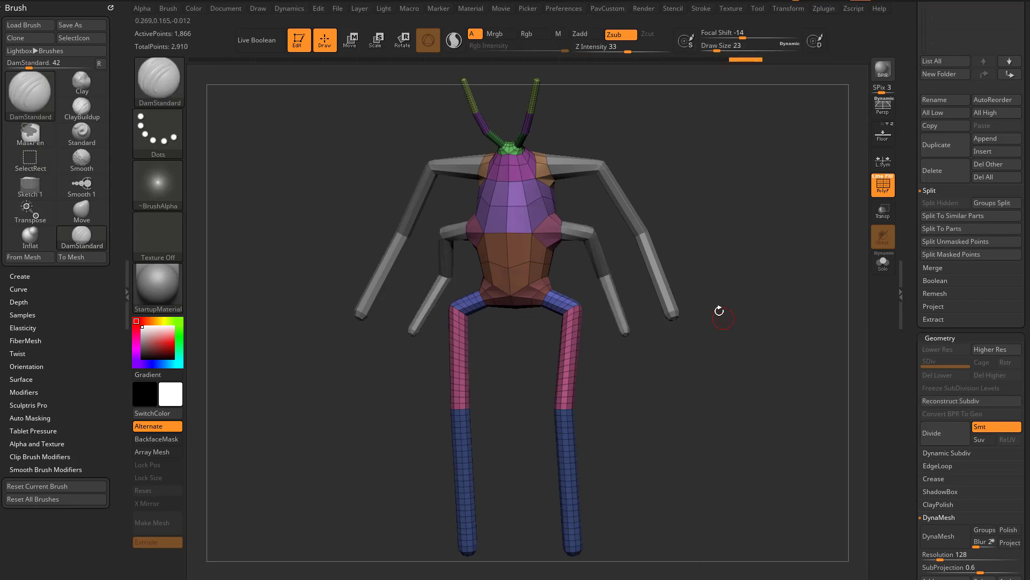
Step: Hide the hip, thigh and shin polygroups and split the legs off as a separate subtool
left_click(559, 299, "ctrl+shift")
left_click(717, 218, "ctrl+shift")
left_click(579, 352, "ctrl+alt+shift")
left_click(564, 433, "ctrl+alt+shift")
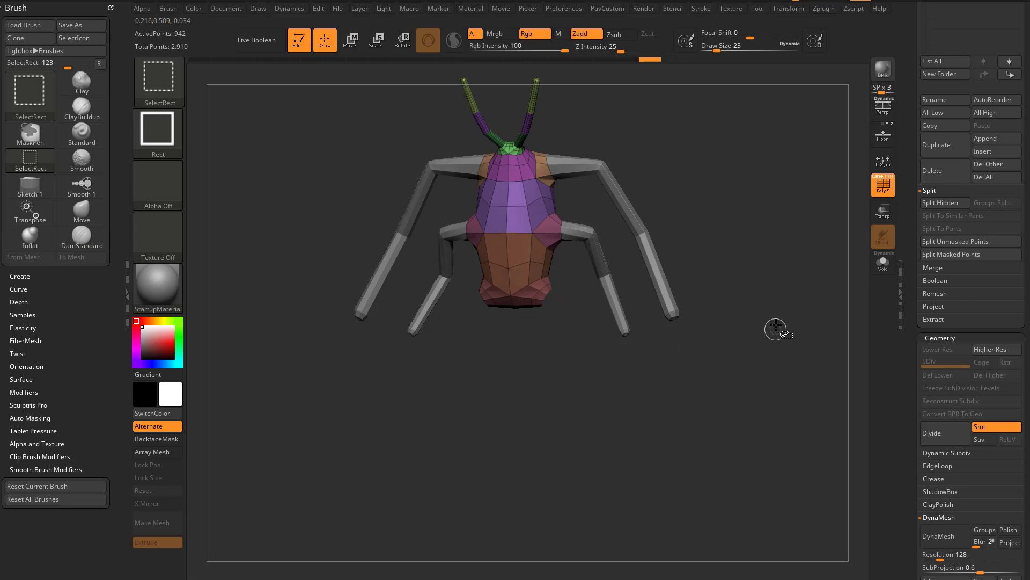
key("shift+space")
left_click(784, 279)
Step: Hide the antennae polygroups on top of the head and split them off as a separate subtool
left_click_drag(704, 269, 562, 254)
key("ctrl+shift")
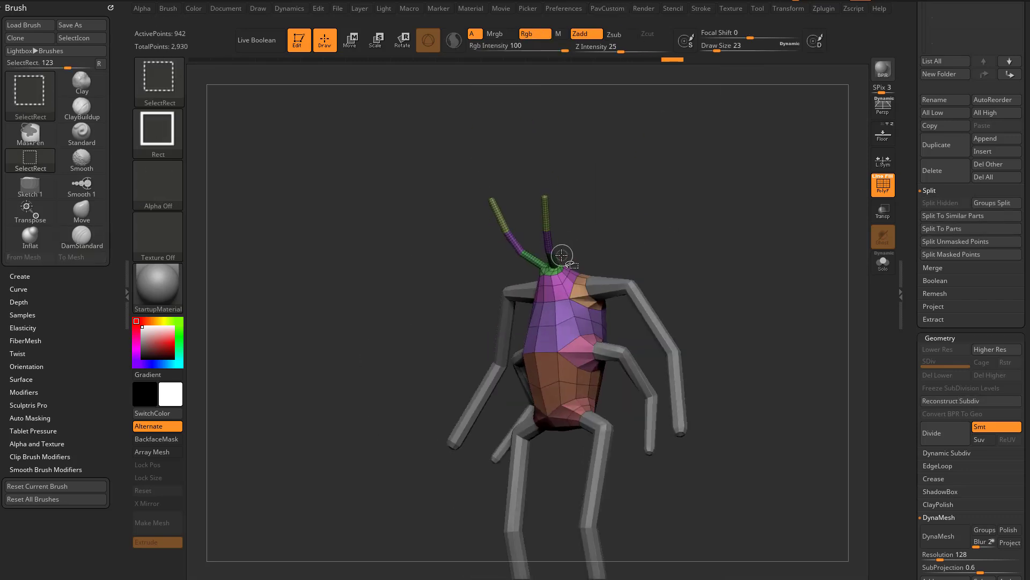
left_click(553, 260, "ctrl+shift")
left_click_drag(626, 208, 609, 228, "ctrl+shift")
left_click(550, 241, "ctrl+shift")
left_click(547, 221, "ctrl+shift")
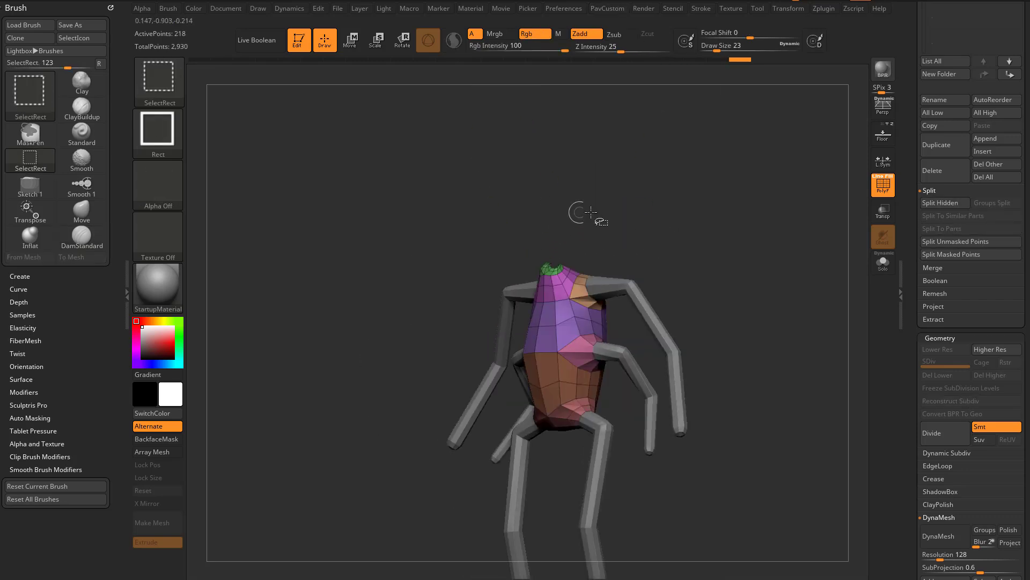
key("shift+space")
left_click(783, 275)
Step: Isolate the torso in Solo mode, convert it to DynaMesh at resolution 128 with Blur 0, and hide the polyframe
left_click_drag(762, 268, 674, 280)
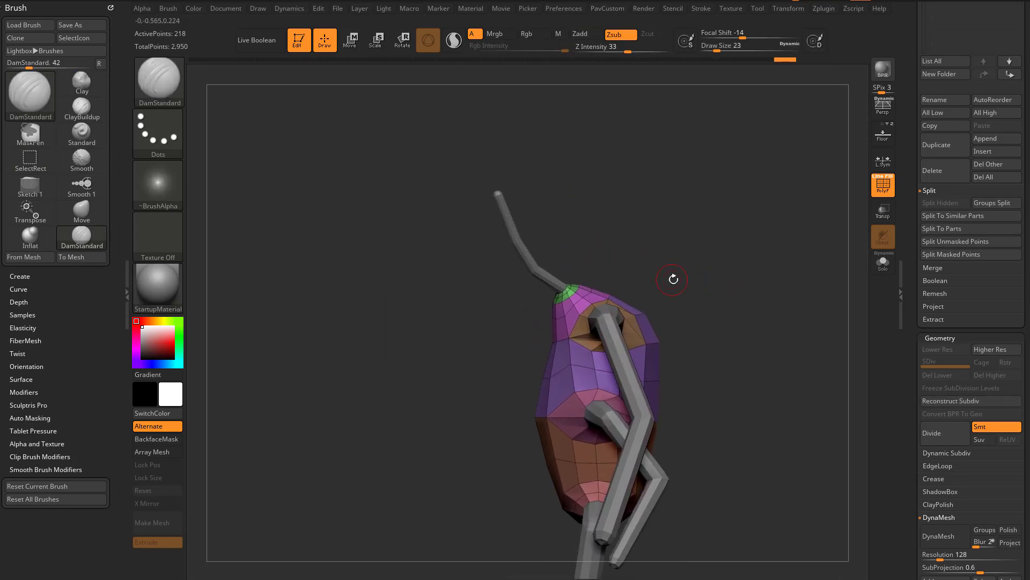
left_click(882, 269)
left_click_drag(789, 338, 782, 285, "alt")
key("1")
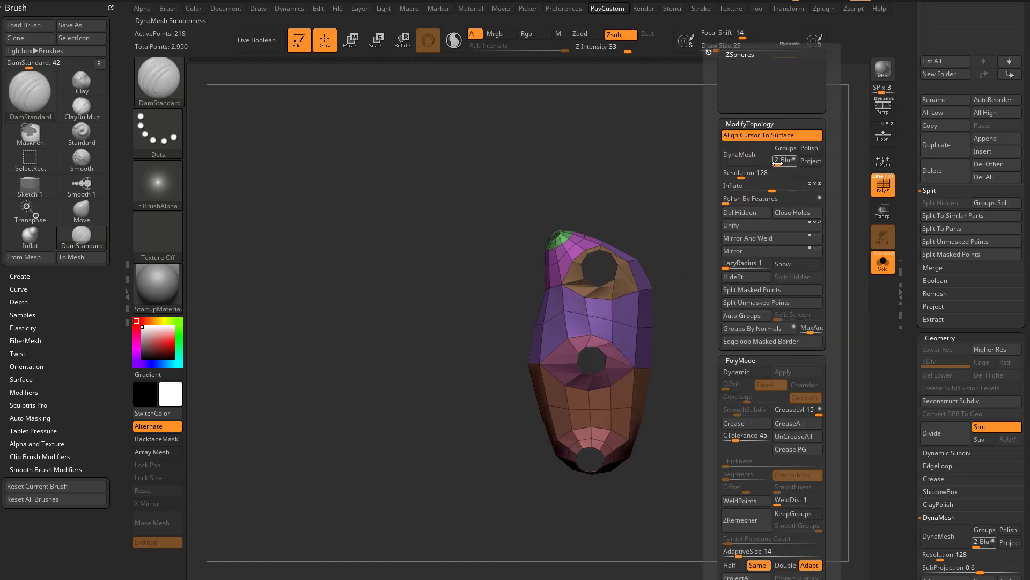
left_click_drag(783, 162, 760, 166)
left_click(761, 164)
left_click_drag(711, 260, 783, 231)
key("shift+f")
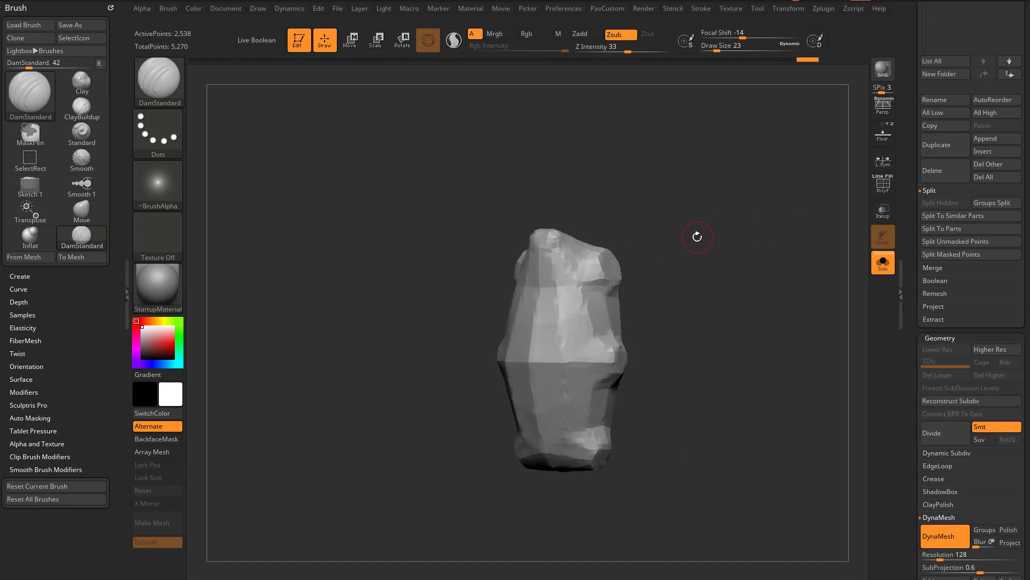
Step: Carve a crease across the torso below the chest with DamStandard, and re-DynaMesh it at resolution 216
left_click_drag(697, 237, 534, 301)
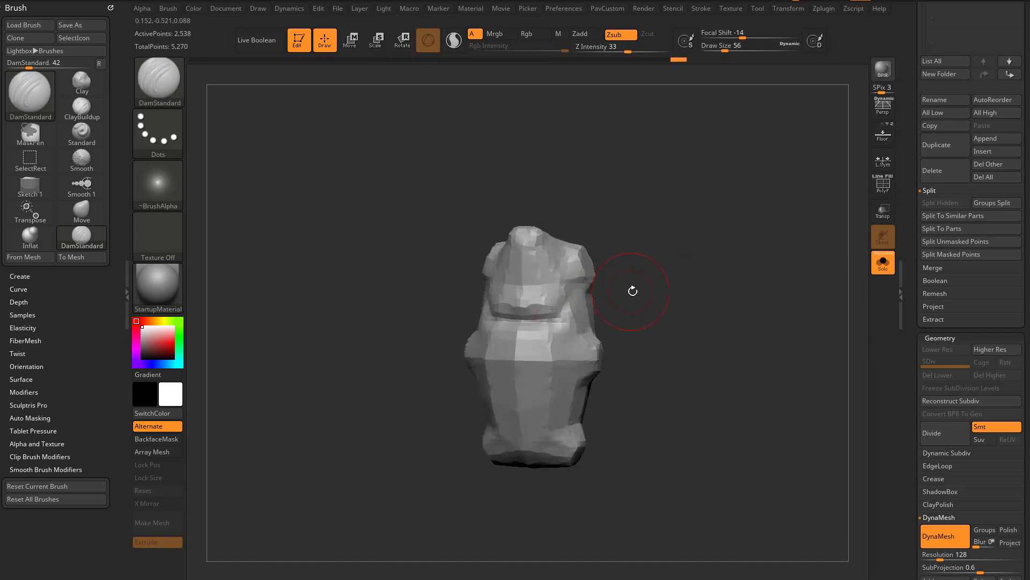
key("2")
left_click_drag(655, 176, 663, 176)
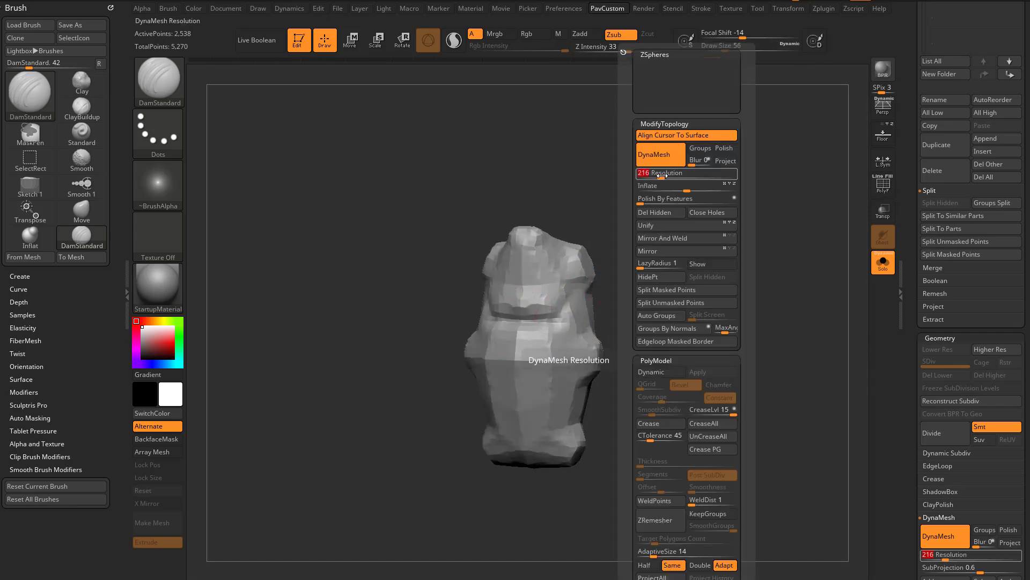
scroll(964, 300, "down", 5)
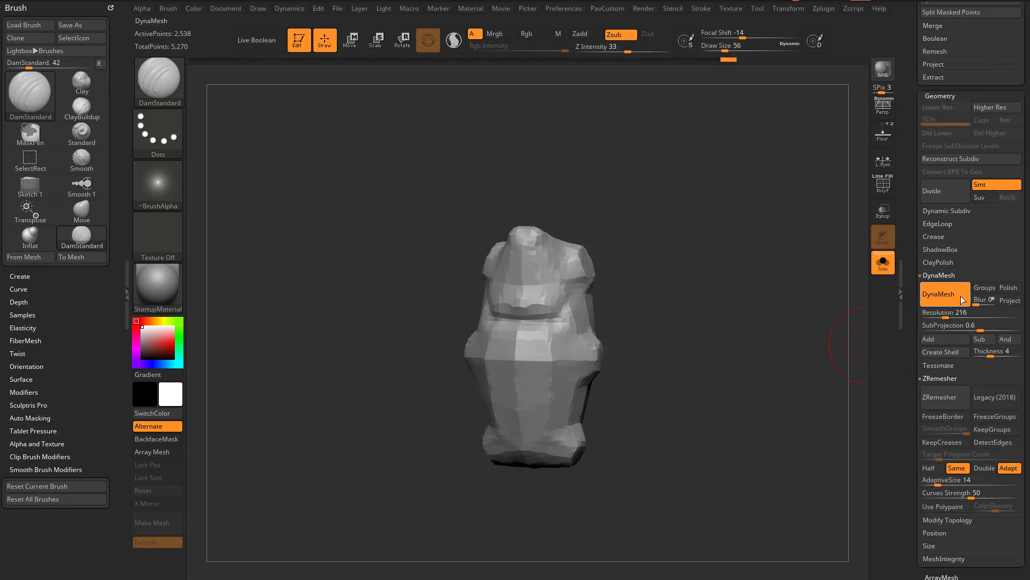
left_click_drag(628, 309, 777, 352, "ctrl")
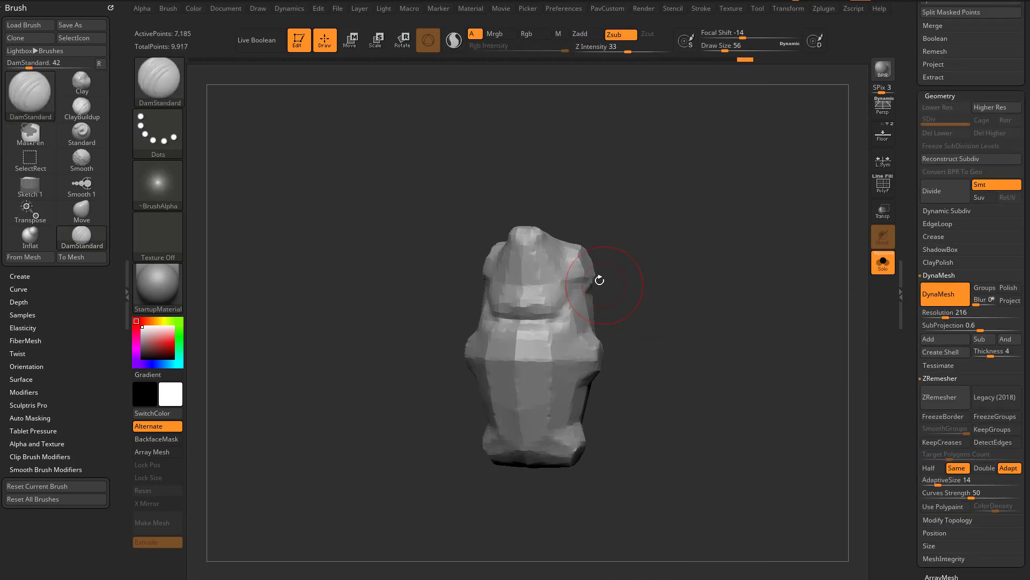
Step: Build up the shoulders and upper chest of the torso with the Clay brush, and smooth the surface
key("b")
key("c")
key("l")
right_click_drag(613, 213, 581, 246, "ctrl")
key("s")
left_click_drag(581, 248, 576, 248)
left_click_drag(577, 256, 582, 265)
right_click_drag(628, 258, 601, 263)
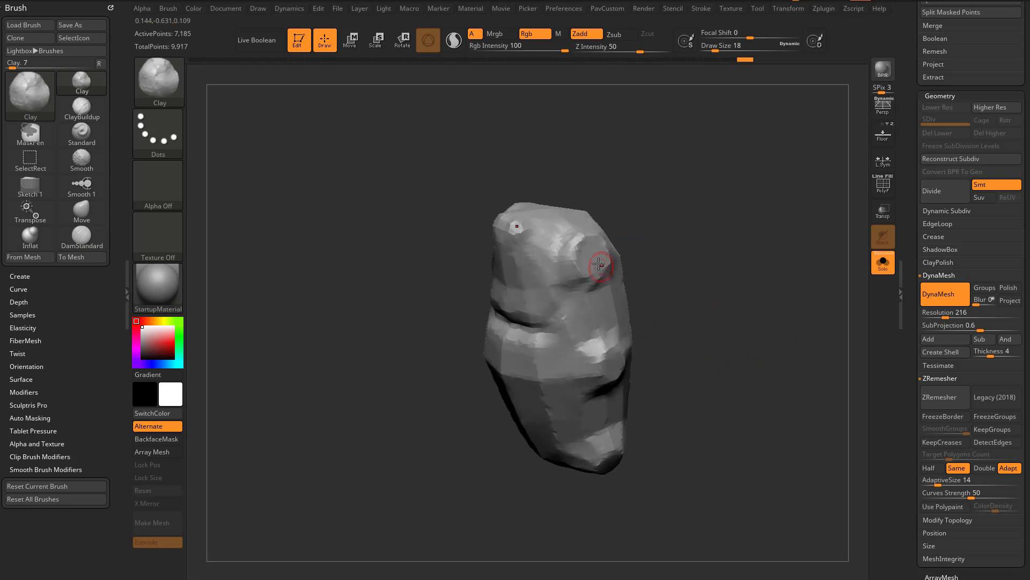
key("s")
left_click_drag(586, 248, 578, 260)
left_click_drag(553, 177, 606, 186)
left_click_drag(558, 242, 542, 284, "shift")
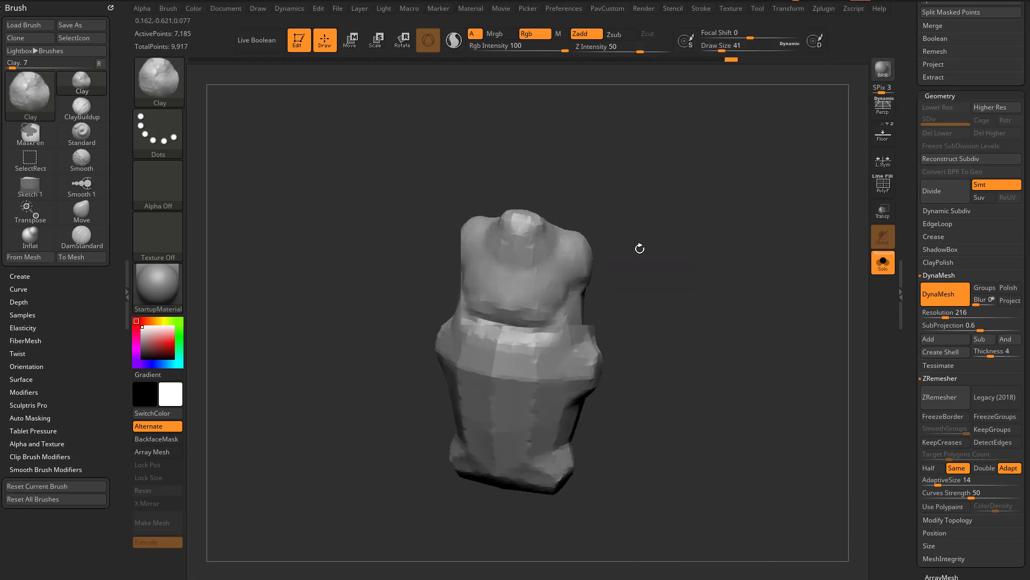
Step: Carve the neck crease, the vertical chest cleft and the fold under the chest with DamStandard
left_click_drag(640, 248, 665, 269)
key("b")
key("d")
key("s")
left_click_drag(494, 236, 512, 268)
left_click_drag(638, 279, 633, 312)
left_click_drag(515, 276, 509, 306)
left_click_drag(660, 296, 623, 295)
left_click_drag(536, 316, 584, 300)
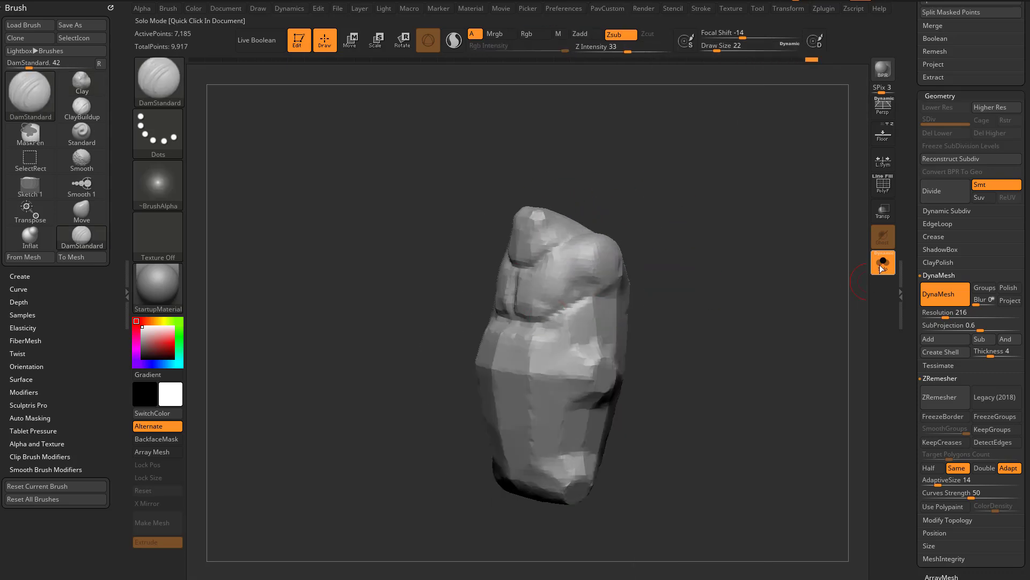
Step: Show all subtools again and pose the upper pair of arms outward with the Move gizmo
left_click(883, 263)
left_click_drag(773, 271, 861, 277)
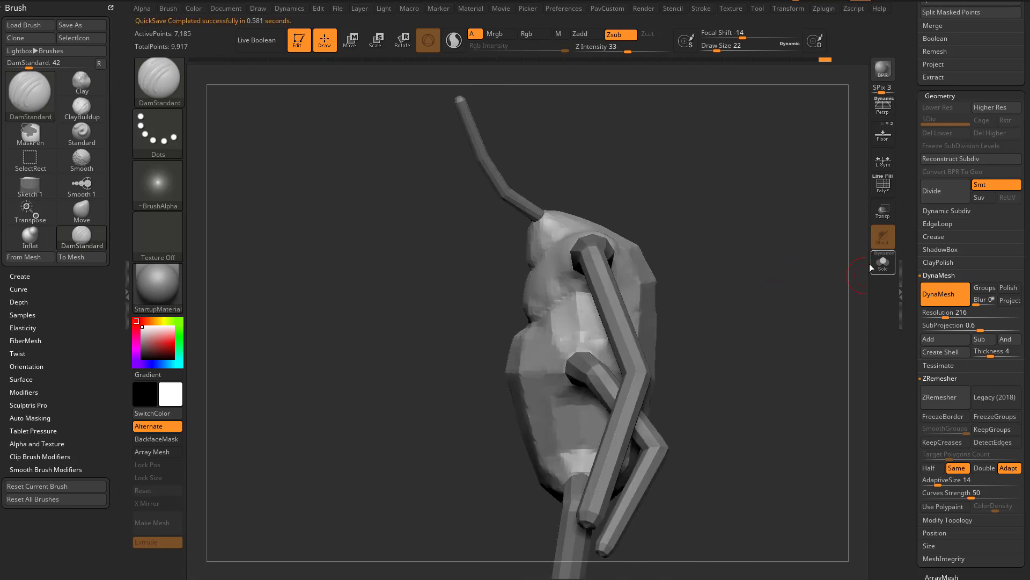
left_click_drag(698, 248, 647, 269)
key("w")
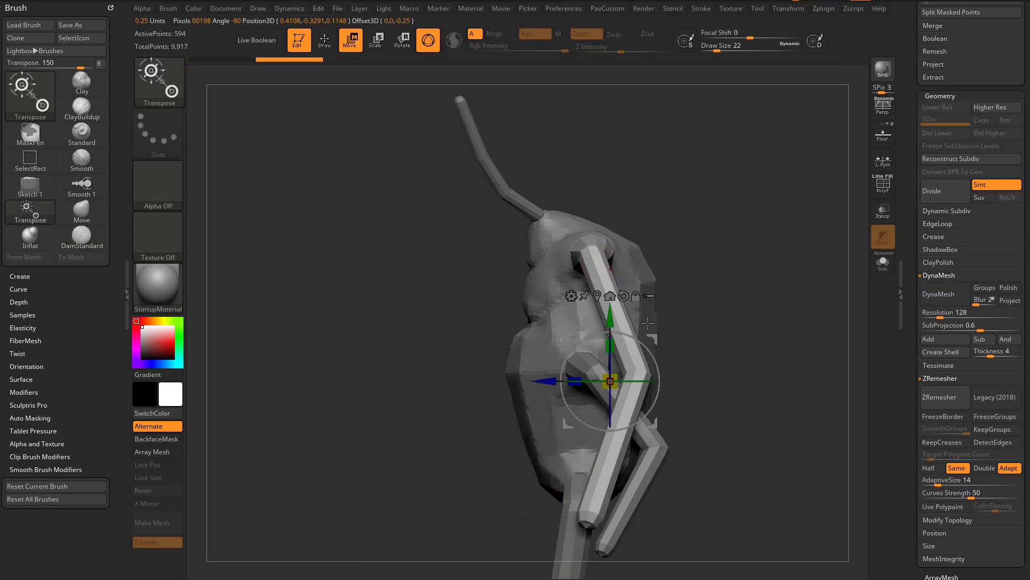
left_click_drag(648, 322, 657, 310)
mouse_move(637, 222)
left_mouse_down()
mouse_move(628, 236)
mouse_move(642, 219)
mouse_move(635, 214)
left_mouse_up()
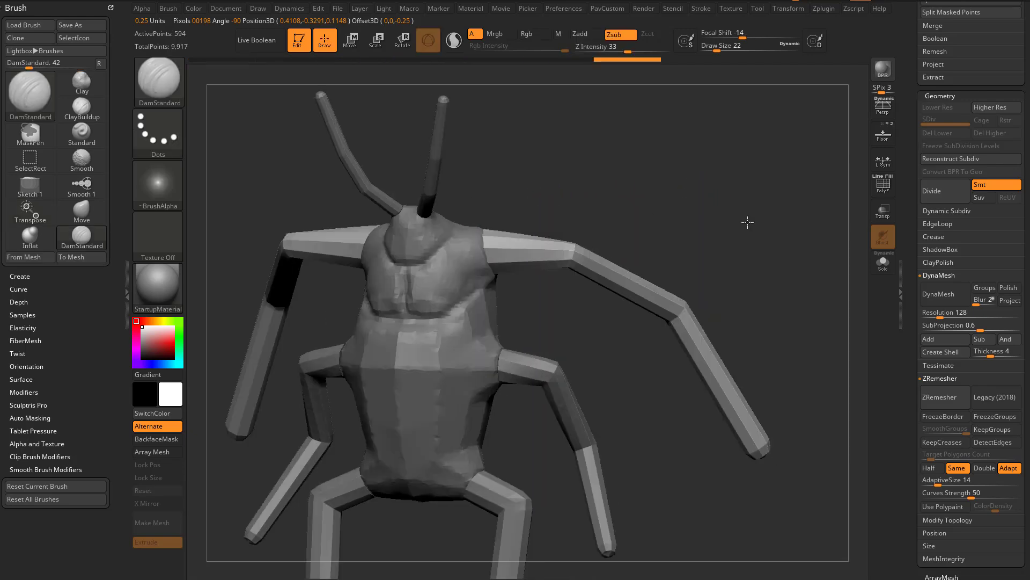
Step: Select the torso subtool and flatten its belly with the TrimDynamic brush at draw size 120
mouse_move(748, 218)
left_mouse_down()
mouse_move(720, 230)
mouse_move(720, 214)
mouse_move(729, 240)
mouse_move(703, 230)
mouse_move(701, 248)
mouse_move(766, 200)
left_mouse_up()
left_click_drag(907, 196, 907, 267)
scroll(964, 259, "up", 10)
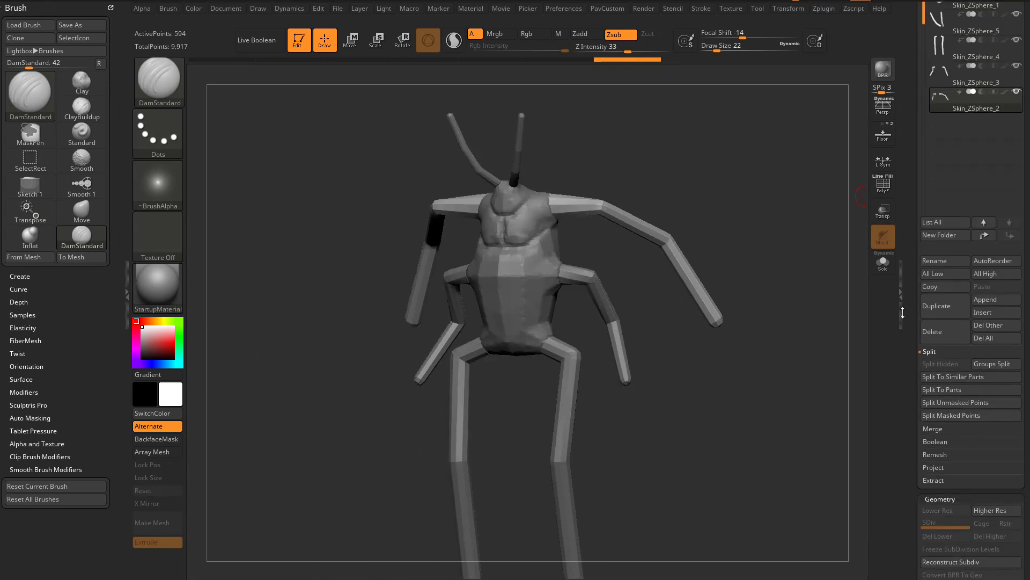
left_click_drag(796, 270, 692, 253)
left_click(527, 232, "alt")
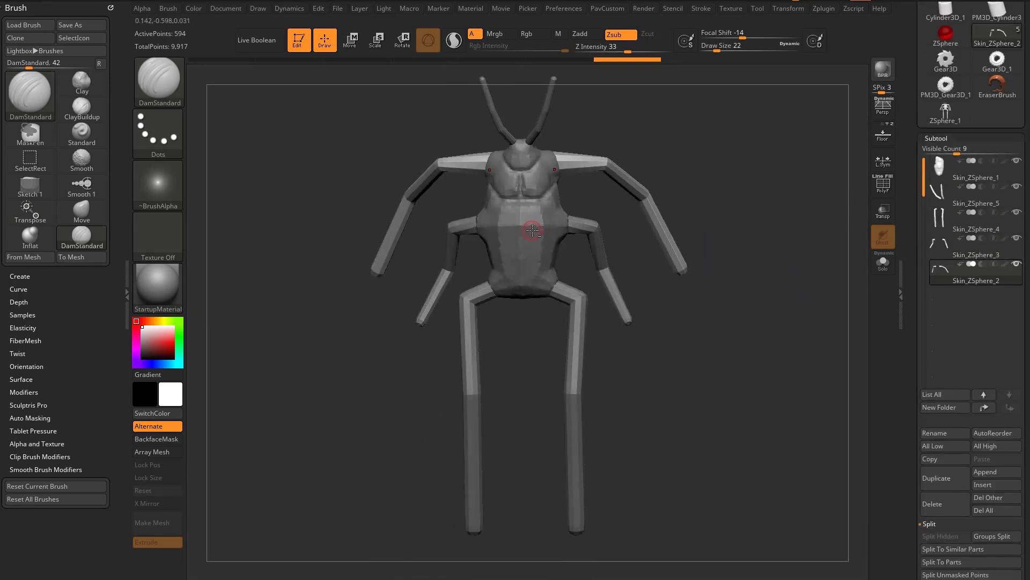
left_click_drag(783, 230, 794, 228, "alt")
key("b")
key("t")
key("d")
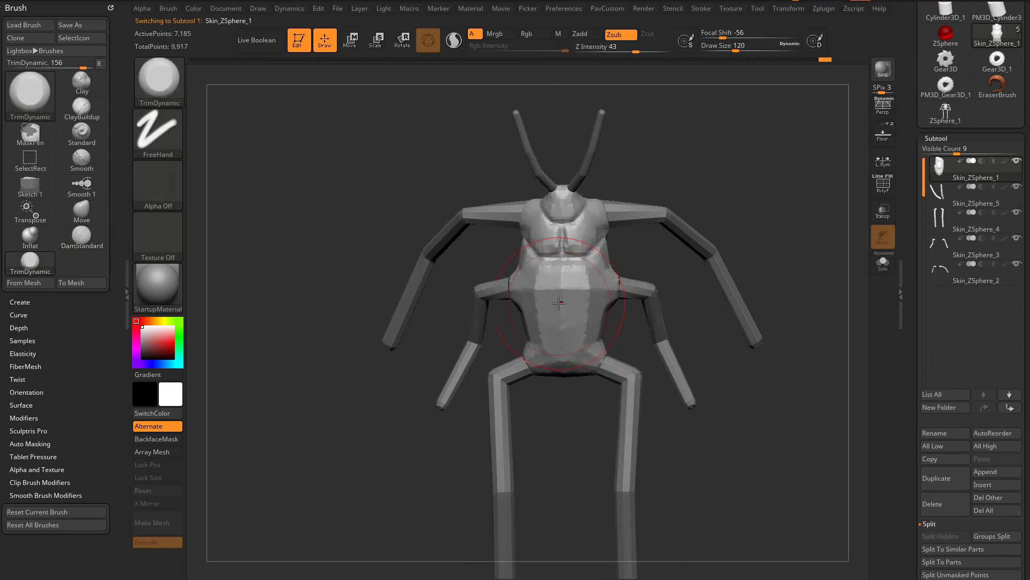
left_click_drag(562, 327, 563, 359)
Step: Isolate the torso, flatten its back with TrimDynamic at draw size 87, and show the whole figure again
left_click_drag(736, 50, 731, 51)
mouse_move(785, 258)
left_mouse_down()
mouse_move(718, 263)
mouse_move(786, 261)
mouse_move(736, 274)
mouse_move(800, 275)
mouse_move(702, 230)
left_mouse_up()
left_click(883, 263)
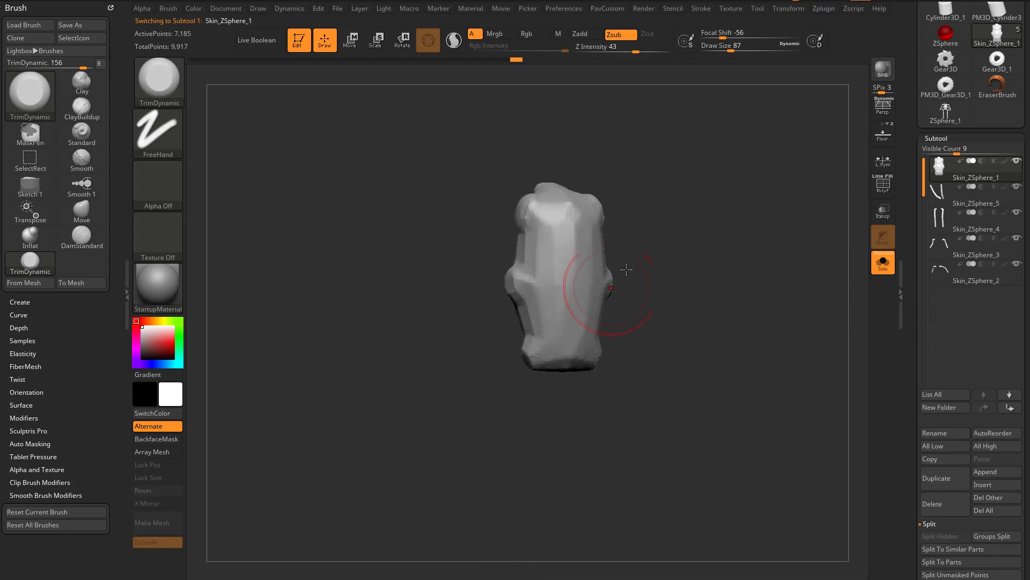
mouse_move(627, 269)
left_mouse_down()
mouse_move(803, 254)
mouse_move(712, 264)
left_mouse_up()
left_click(883, 264)
Step: Switch to the Standard brush, reduce its draw size to 17, and inspect the figure from several angles
key("b")
key("s")
key("t")
key("s")
mouse_move(760, 263)
left_mouse_down("alt")
mouse_move(762, 244)
mouse_move(809, 239)
mouse_move(790, 259)
left_mouse_up("alt")
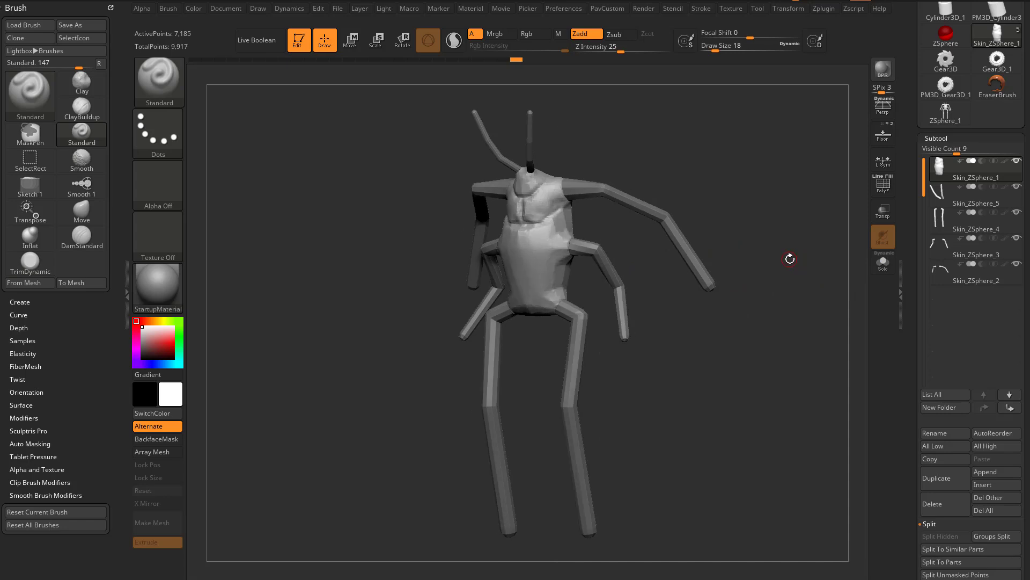
left_click_drag(687, 194, 583, 188)
key("s")
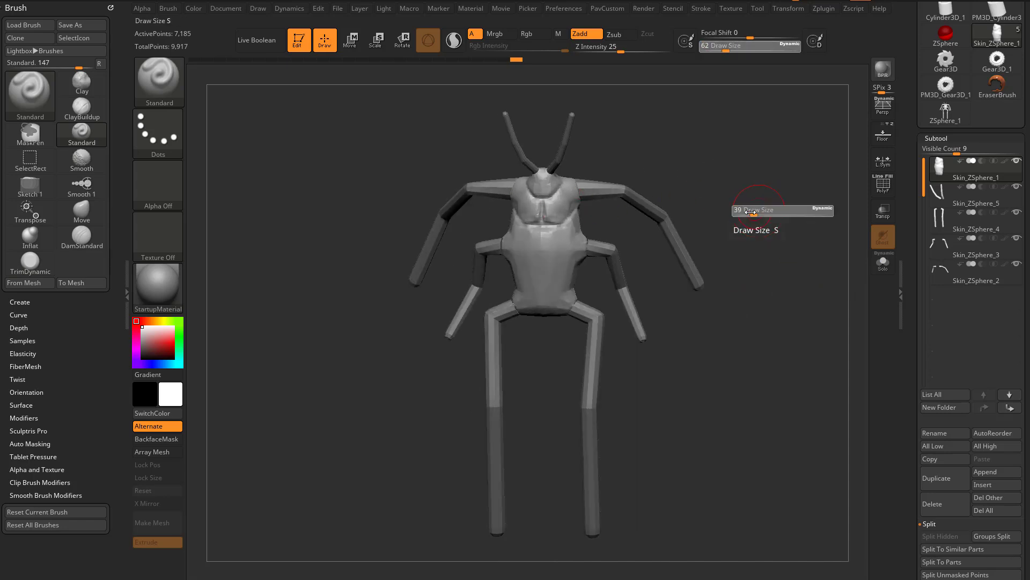
left_click_drag(762, 210, 739, 225, "alt")
key("s")
mouse_move(742, 226)
left_mouse_down()
mouse_move(681, 227)
mouse_move(726, 234)
left_mouse_up()
key("s")
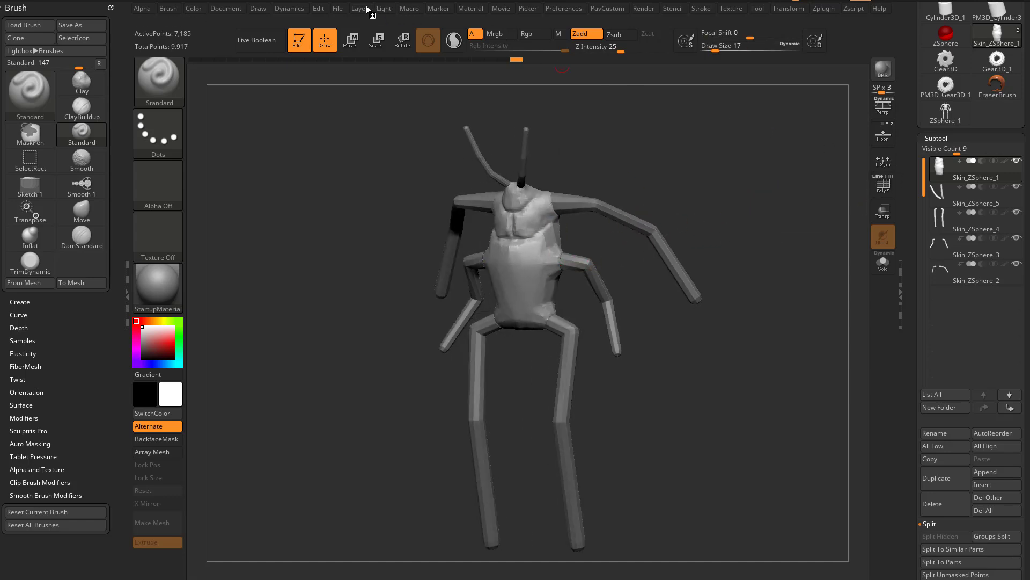
Step: Open the saved project from the NewIntroToZBrushCGMA folder inside Recording, discarding changes to the current project
left_click(339, 9)
left_click(377, 28)
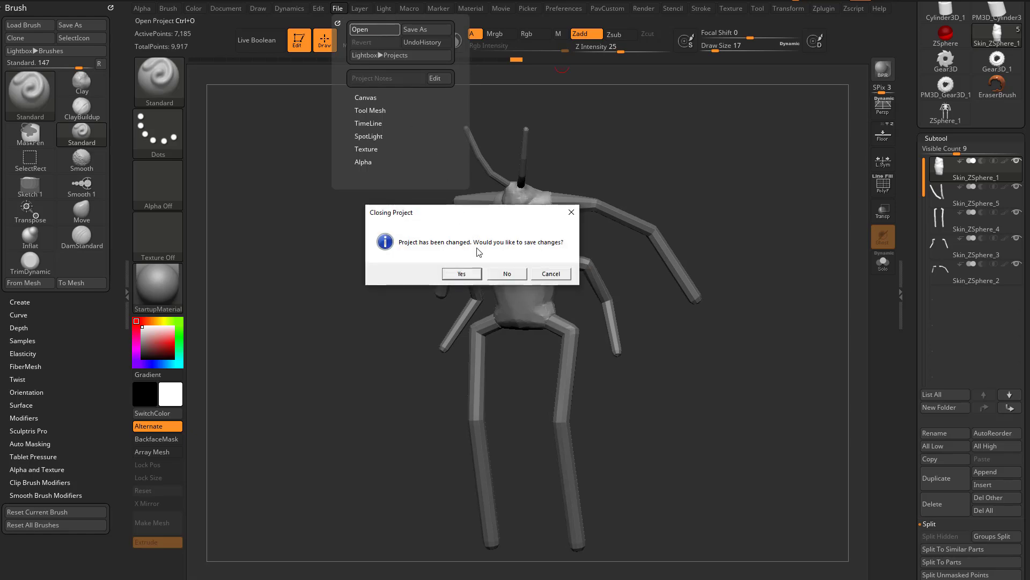
left_click(505, 273)
left_click(243, 144)
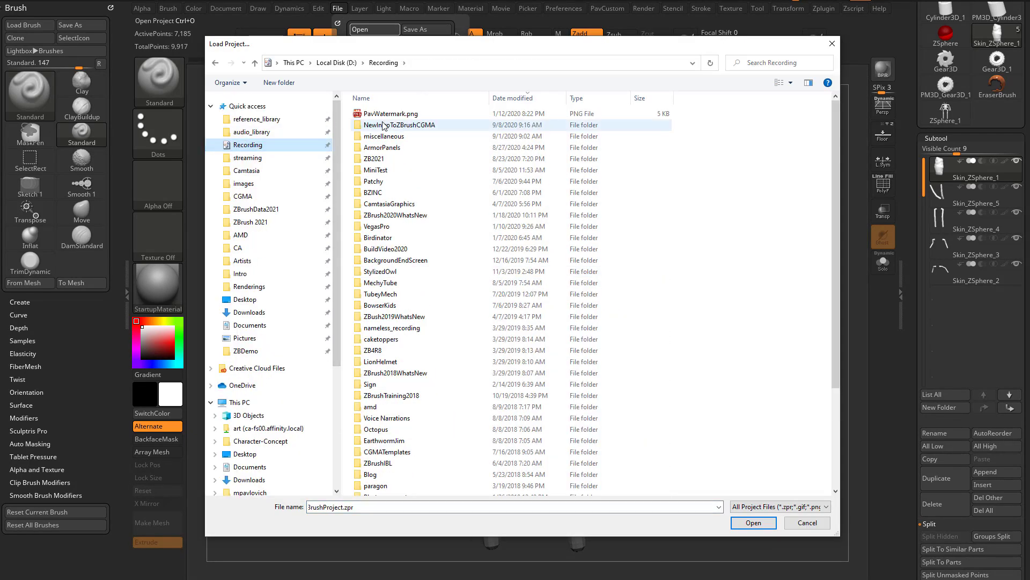
left_click(385, 125)
double_click(386, 125)
double_click(379, 126)
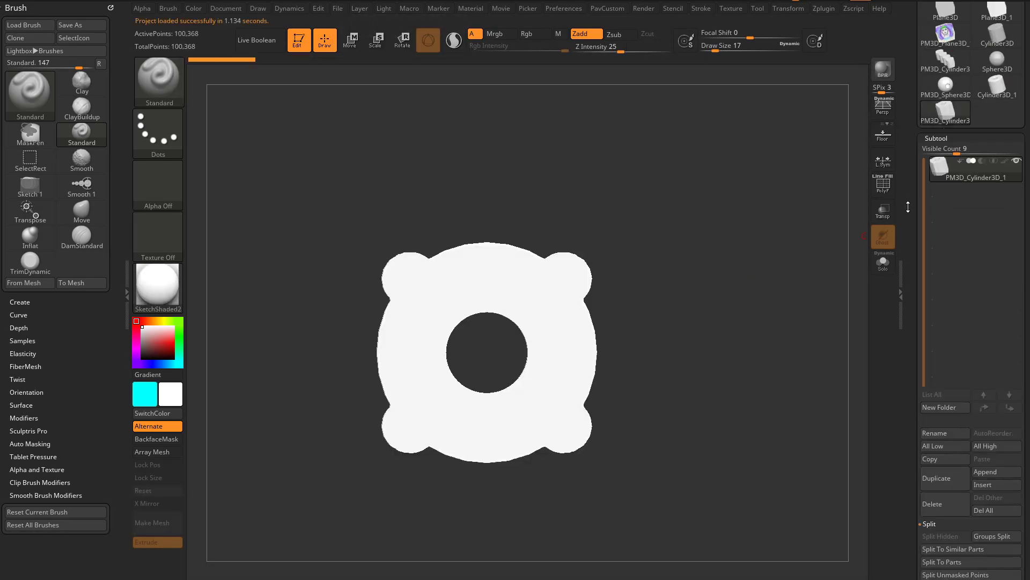
Step: Load the sculpted creature bust as the active tool and change its material to StartupMaterial
left_click_drag(908, 206, 923, 280)
left_click(995, 136)
mouse_move(833, 281)
left_mouse_down("shift")
mouse_move(789, 223)
mouse_move(736, 243)
mouse_move(810, 274)
mouse_move(793, 239)
mouse_move(772, 270)
mouse_move(720, 281)
mouse_move(751, 289)
left_mouse_up("shift")
left_click(158, 287)
left_click(215, 275)
scroll(969, 214, "down", 6)
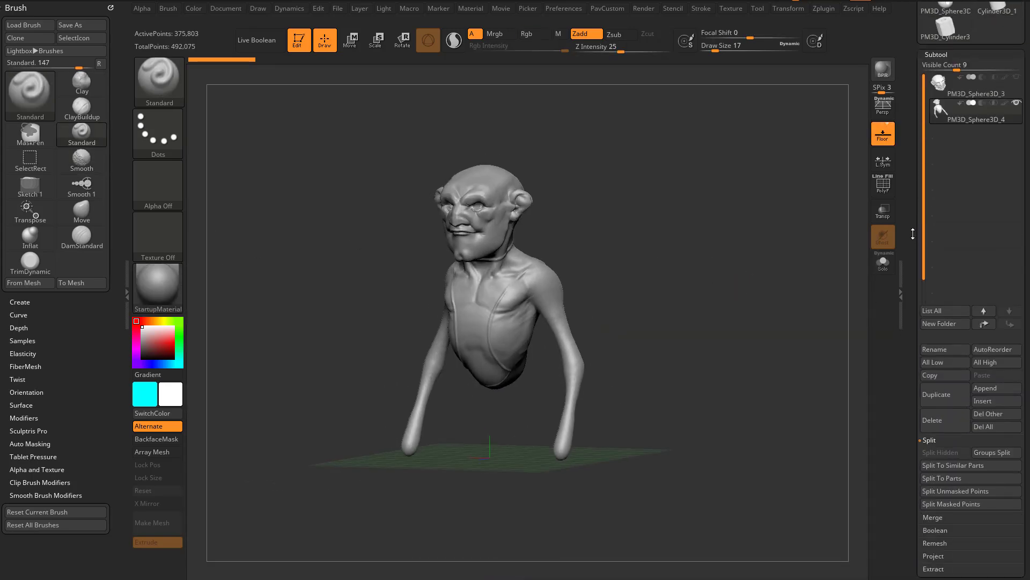
Step: Select the PM3D_Sphere3D_3 subtool and permanently delete it, skipping the undo warning until the next restart
left_click(973, 70)
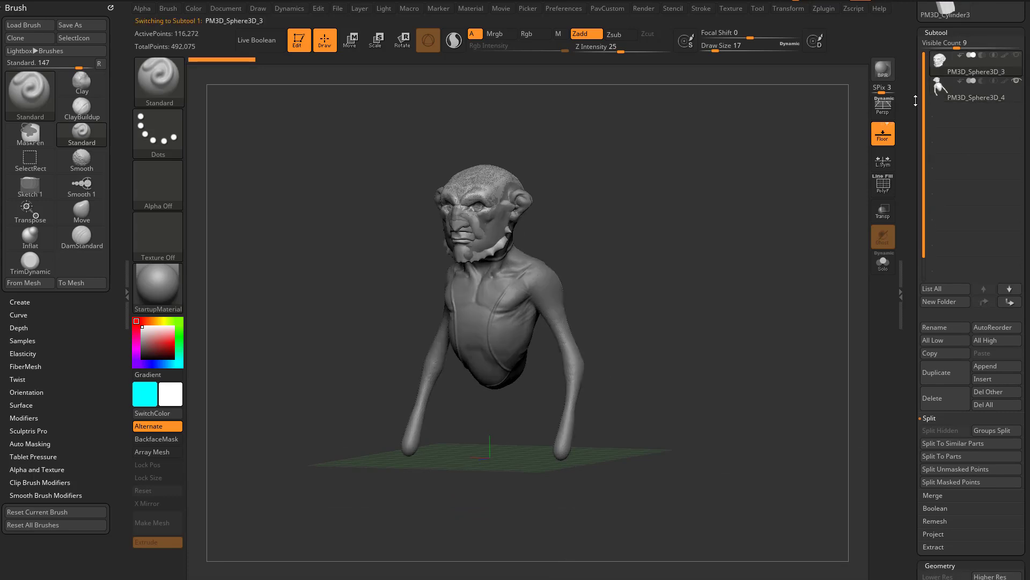
scroll(934, 290, "down", 1)
left_click(935, 389)
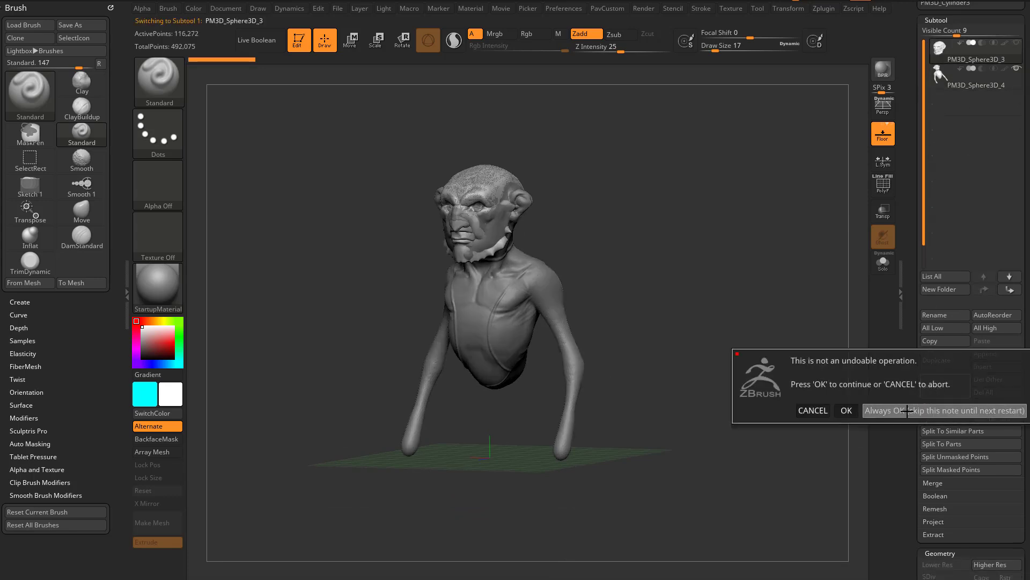
left_click(881, 409)
scroll(961, 278, "down", 1)
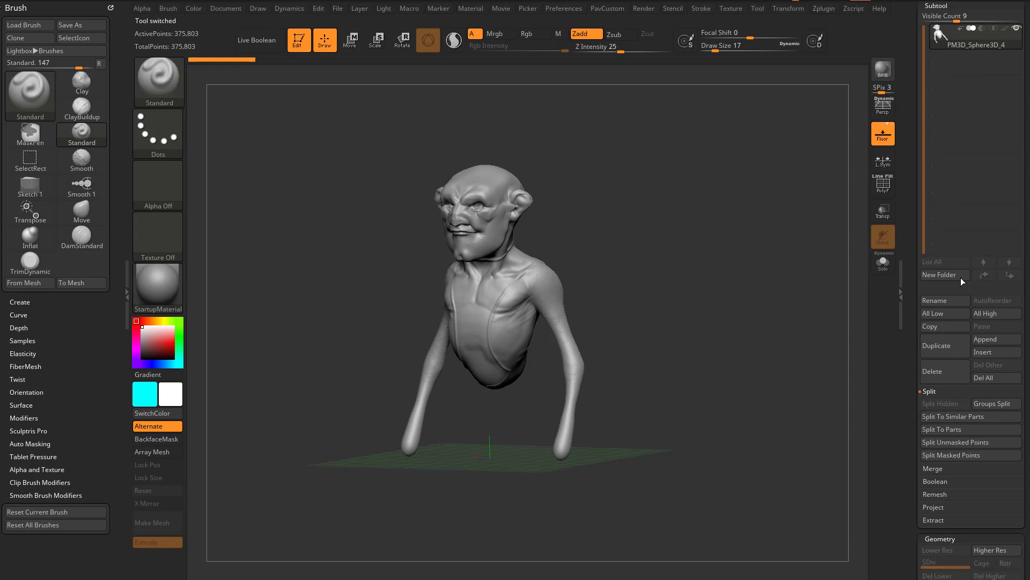
Step: Append a ZSphere to the creature bust, select it, and turn on transparency with the figure seen from the front
left_click(986, 341)
left_click(760, 415)
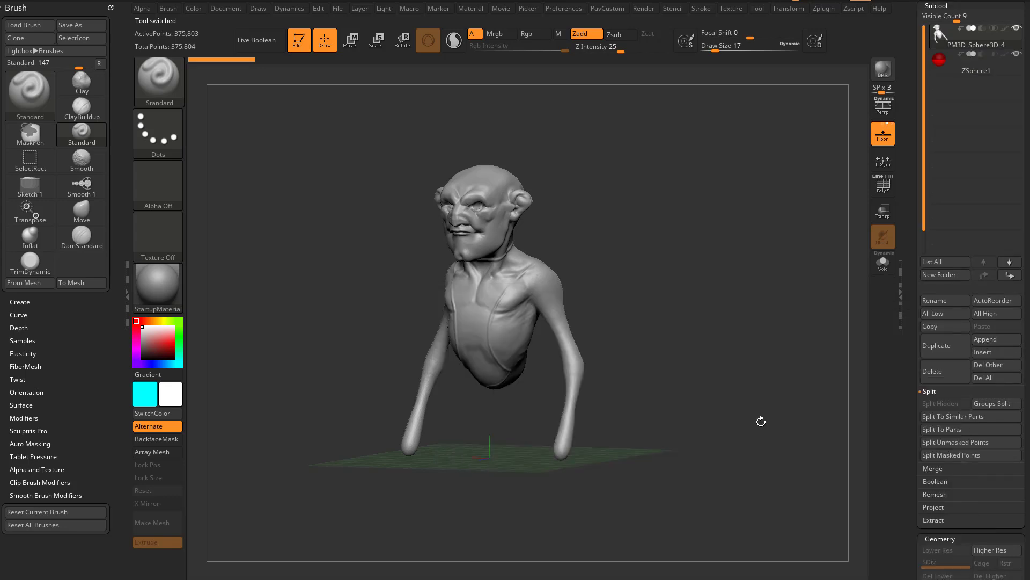
left_click(977, 75)
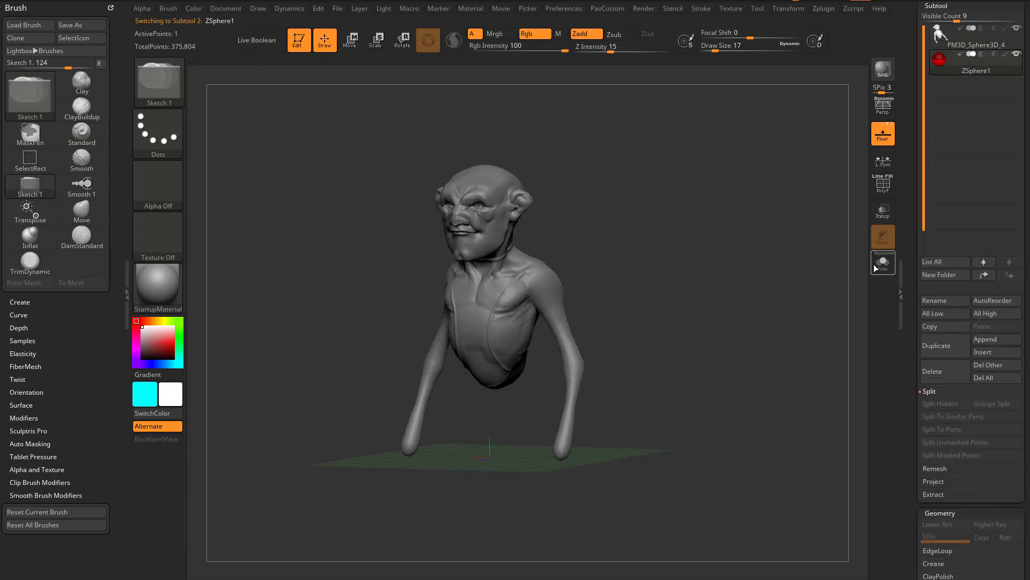
left_click(883, 211)
mouse_move(790, 237)
left_mouse_down()
mouse_move(652, 260)
mouse_move(763, 252)
mouse_move(785, 239)
left_mouse_up()
Step: Move the ZSphere down from the head to the base of the torso, centring it under the body in side view
key("w")
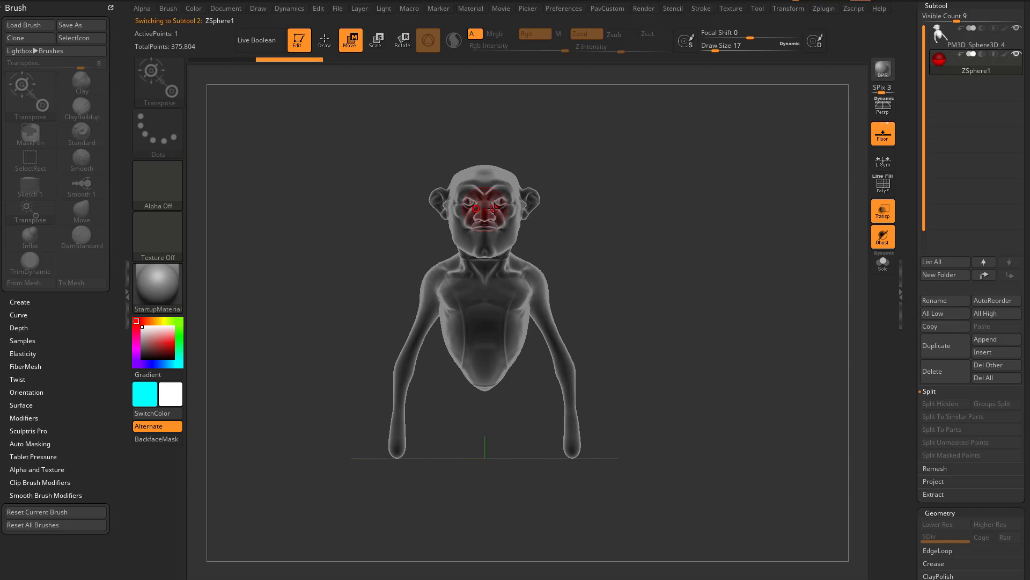
left_click_drag(489, 205, 486, 376)
mouse_move(542, 317)
left_mouse_down()
mouse_move(627, 310)
mouse_move(623, 329)
mouse_move(534, 321)
left_mouse_up()
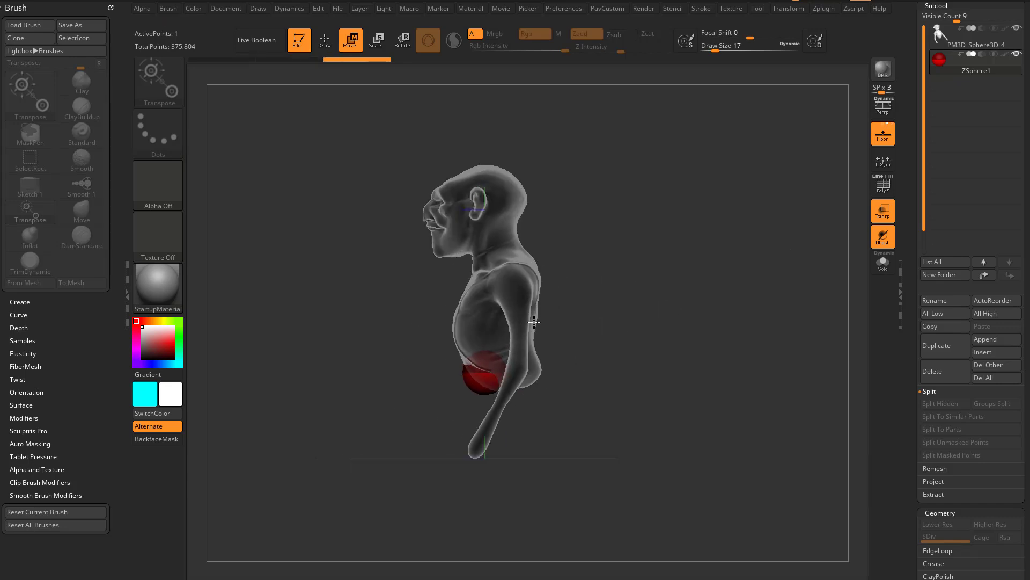
mouse_move(491, 371)
left_mouse_down()
mouse_move(531, 386)
mouse_move(508, 388)
left_mouse_up()
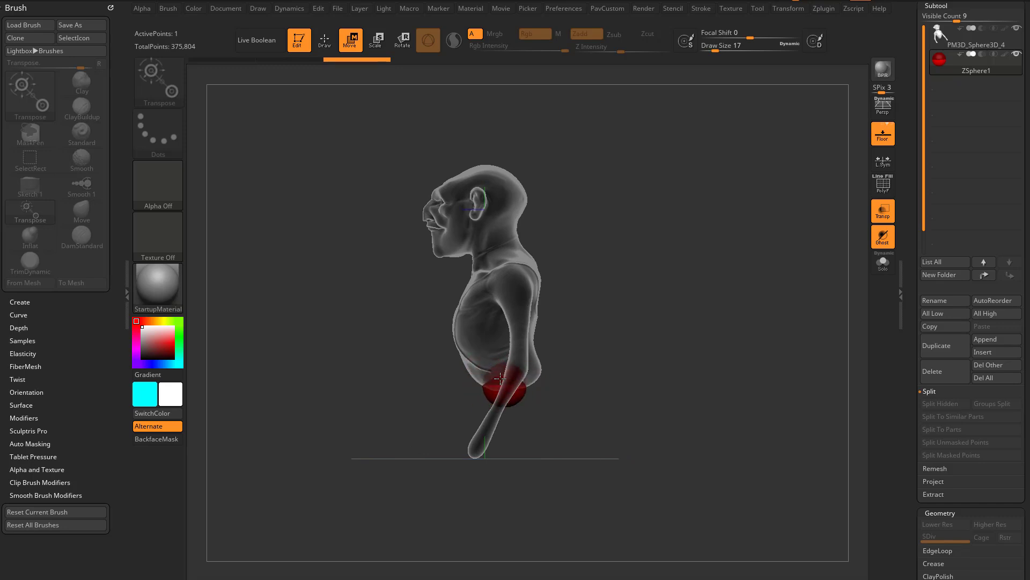
Step: Add symmetrical hip ZSpheres to both sides of the pelvis sphere and move them outward
key("q")
left_click_drag(605, 340, 649, 341)
mouse_move(649, 342)
left_mouse_down("alt")
mouse_move(655, 295)
mouse_move(572, 353)
mouse_move(529, 357)
left_mouse_up("alt")
left_click_drag(634, 317, 657, 318, "shift")
key("w")
left_click_drag(544, 357, 557, 358)
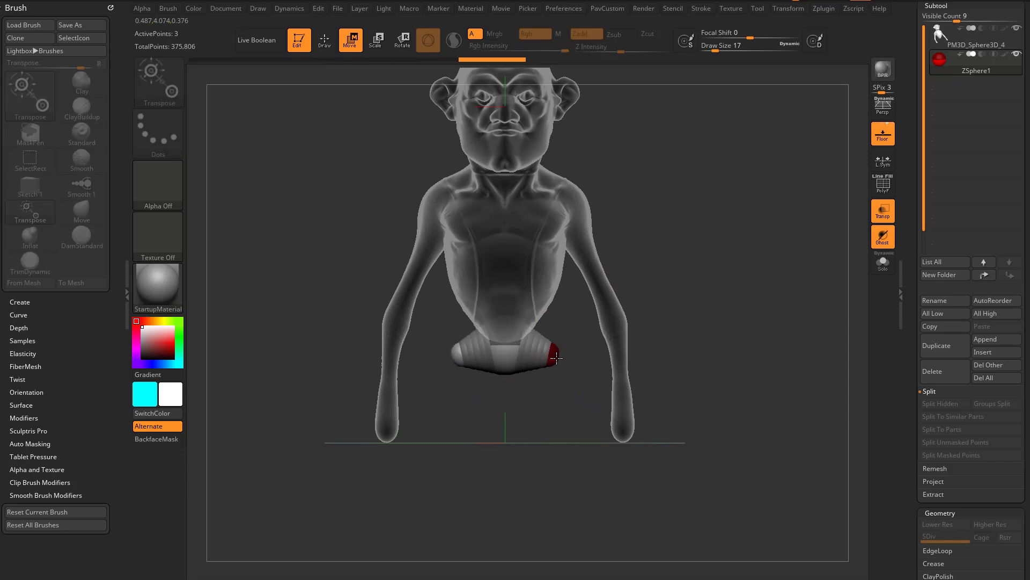
left_click_drag(652, 343, 606, 321)
Step: Extend ZSphere legs from the hips down to floor level, insert knee spheres halfway, and position the joints
key("q")
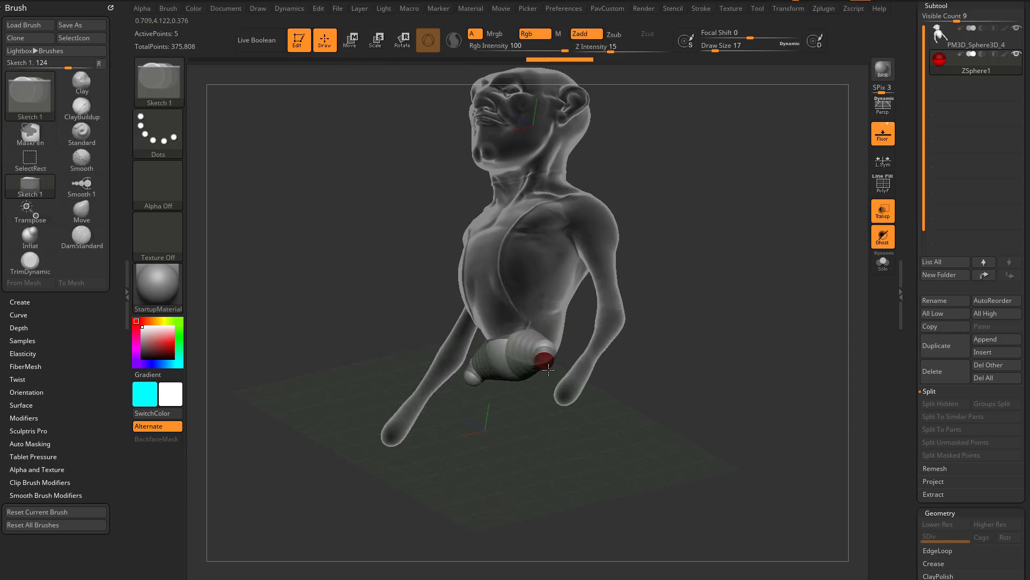
mouse_move(548, 369)
left_mouse_down()
mouse_move(655, 306)
mouse_move(547, 356)
mouse_move(555, 555)
left_mouse_up()
key("w")
mouse_move(661, 456)
left_mouse_down("alt")
mouse_move(652, 359)
mouse_move(534, 349)
left_mouse_up("alt")
key("q")
left_click(552, 349)
key("w")
left_click_drag(543, 465, 660, 452)
key("q")
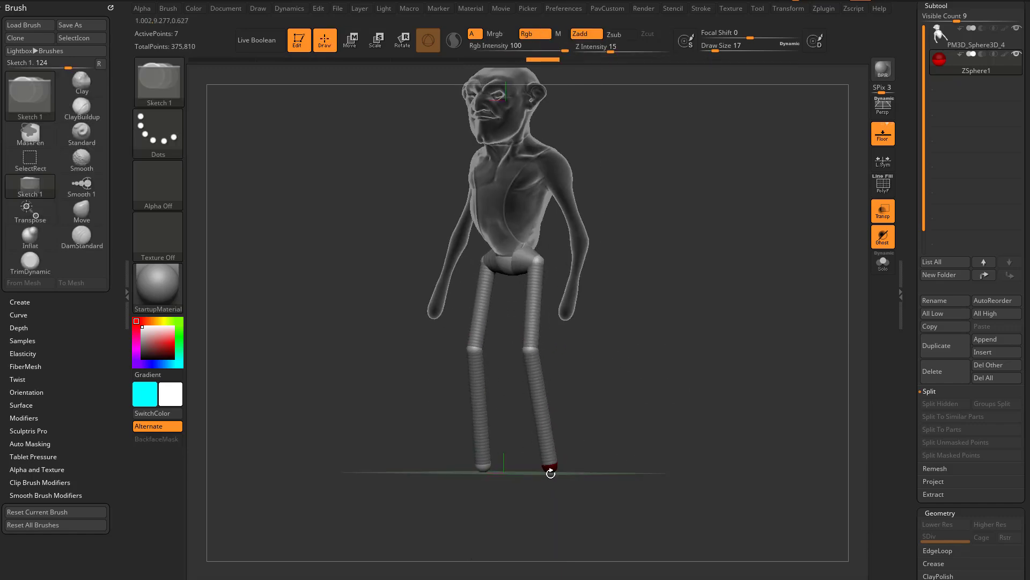
Step: Add ZSpheres at the ankles and pull them forward in side view to form the feet
left_click_drag(554, 475, 556, 478)
left_click_drag(604, 466, 566, 466)
key("w")
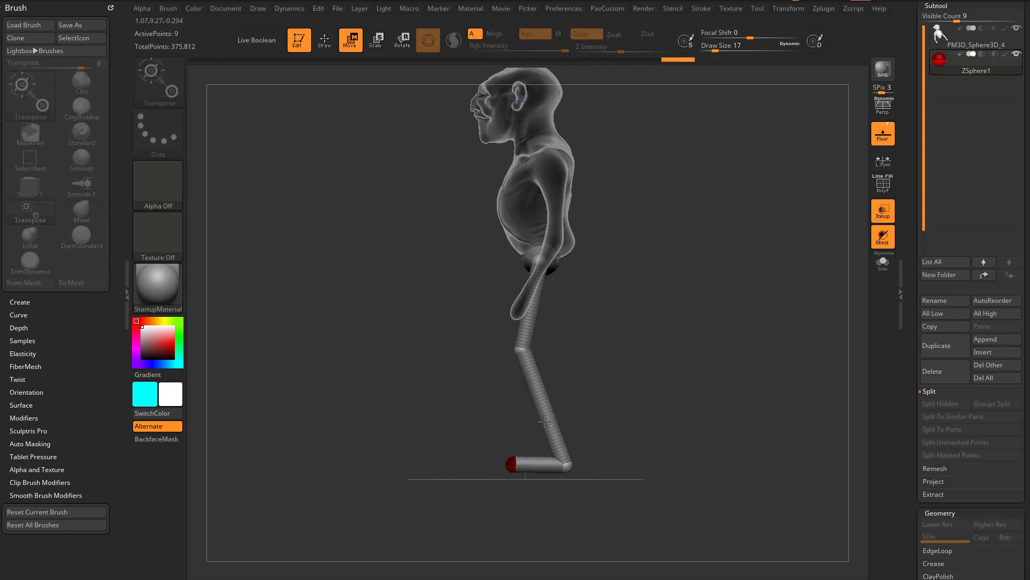
left_click_drag(544, 421, 537, 424)
left_click_drag(529, 470, 518, 466)
Step: View the ZSphere feet from below and shift their toe ends slightly outward
key("q")
left_click_drag(601, 388, 664, 341)
left_click_drag(565, 463, 585, 333, "shift")
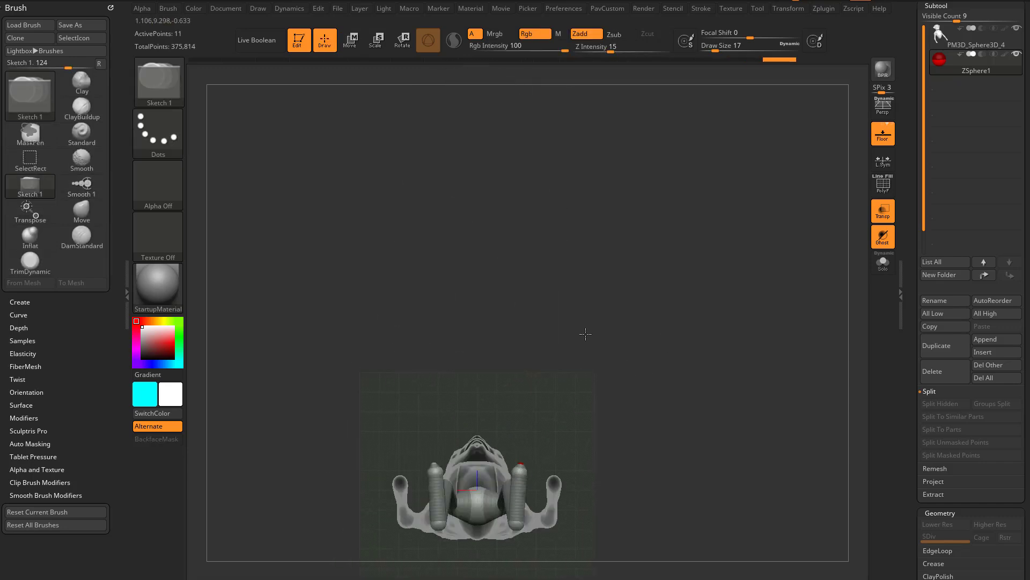
key("w")
left_click_drag(520, 470, 526, 472)
key("q")
left_click_drag(626, 298, 581, 366, "shift")
Step: Preview the legs' adaptive skin, turn off transparency, and show the PolyFrame wireframe
key("a")
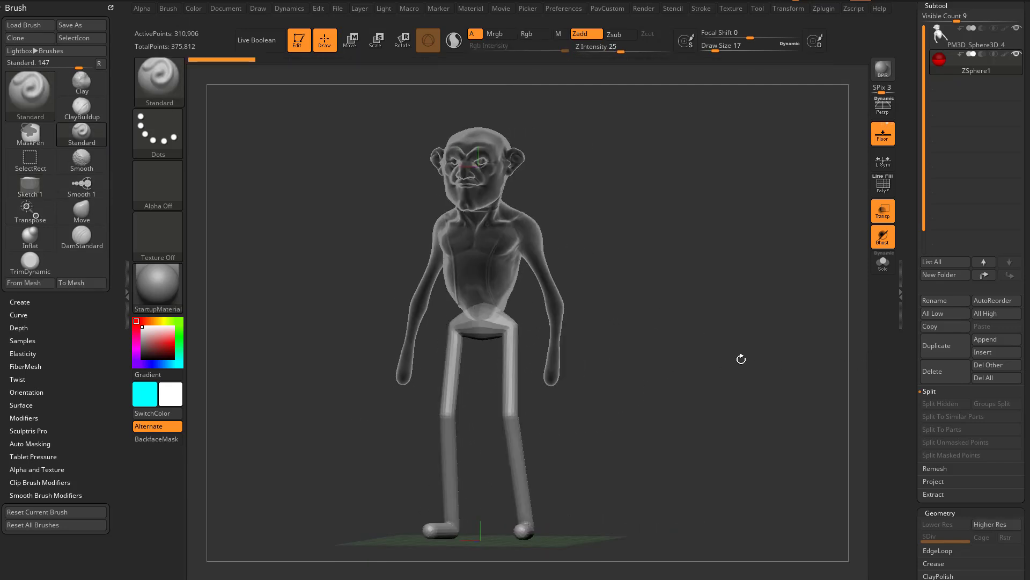
left_click(880, 209)
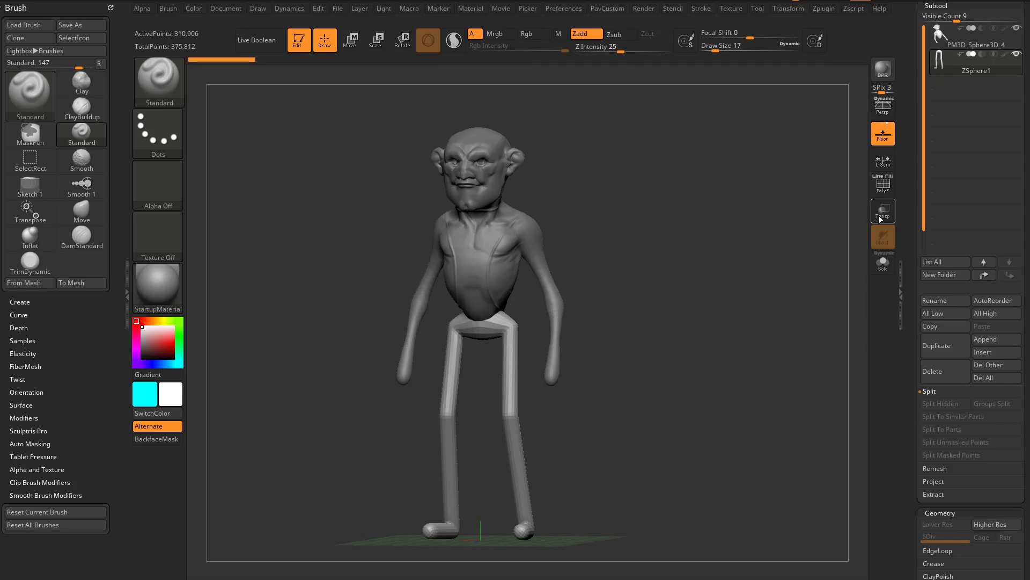
left_click(883, 183)
mouse_move(778, 262)
left_mouse_down()
mouse_move(701, 273)
mouse_move(775, 267)
left_mouse_up()
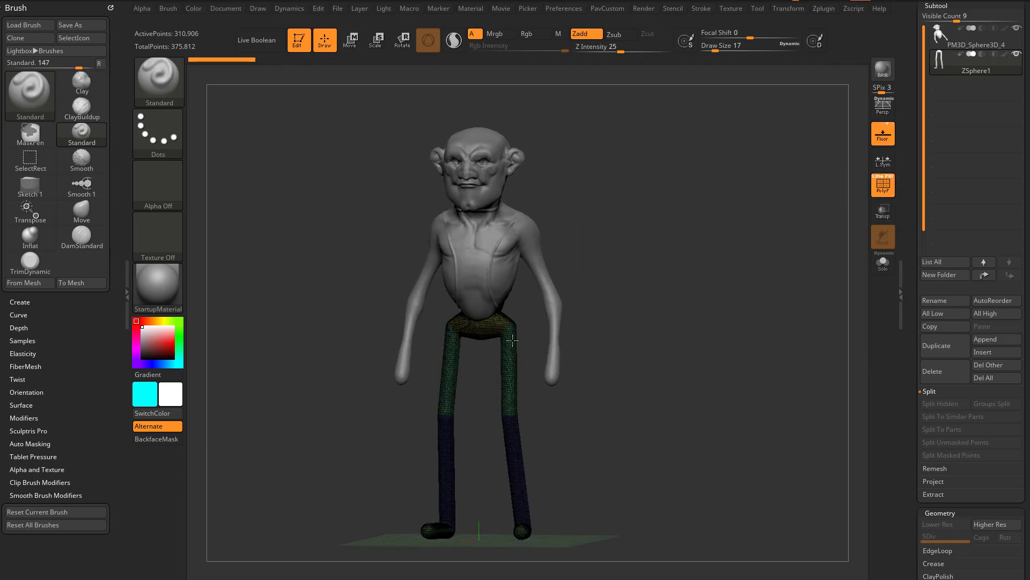
Step: Set the legs' adaptive skin to Density 1 and DynaMesh Resolution 0, and preview the low-poly result
left_click_drag(915, 338, 911, 83)
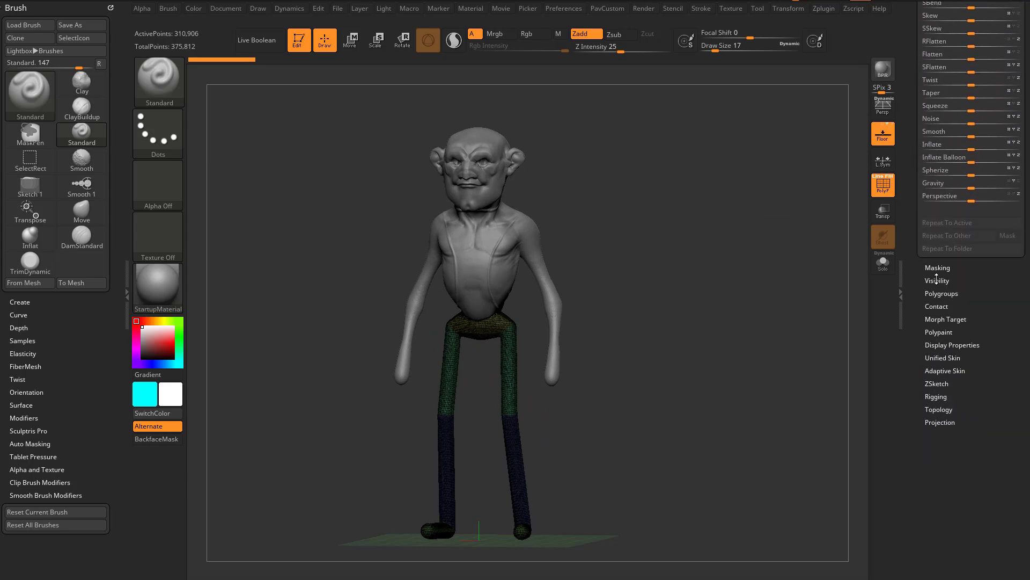
left_click(934, 371)
left_click_drag(912, 357, 914, 324)
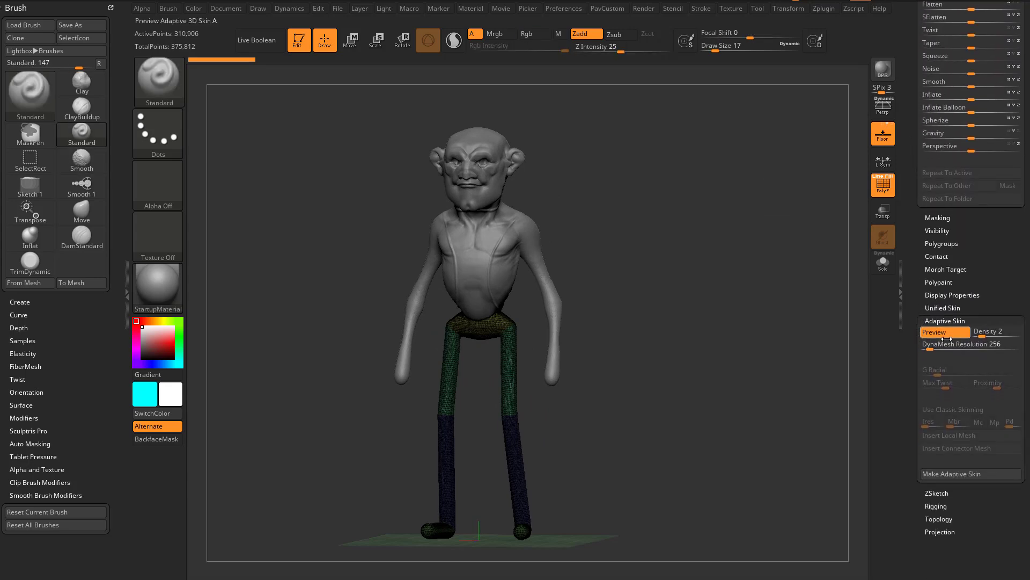
left_click_drag(985, 332, 927, 346)
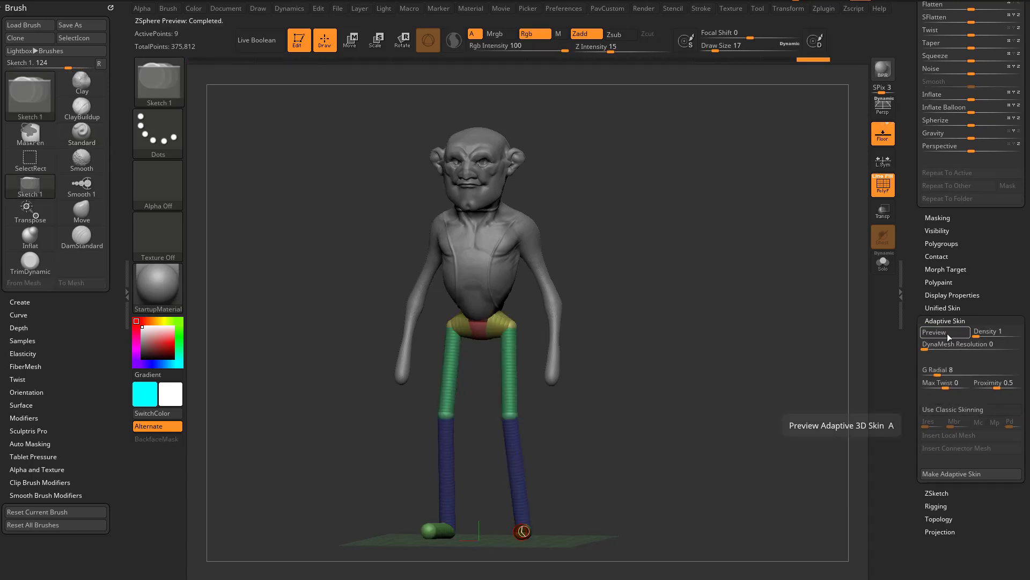
left_click_drag(514, 311, 680, 331)
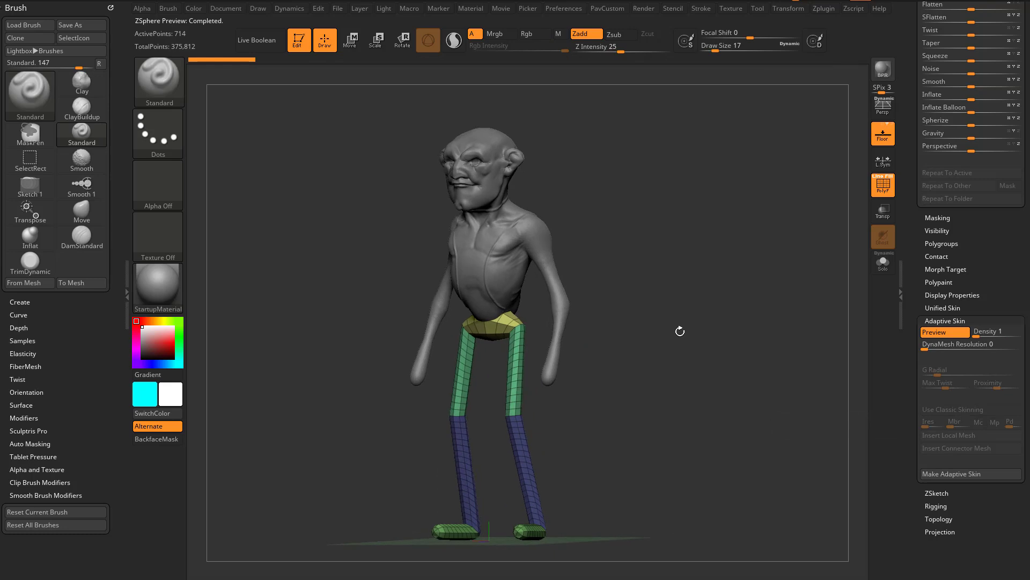
Step: Generate a separate mesh tool from the ZSphere legs with Make Adaptive Skin
left_click(948, 475)
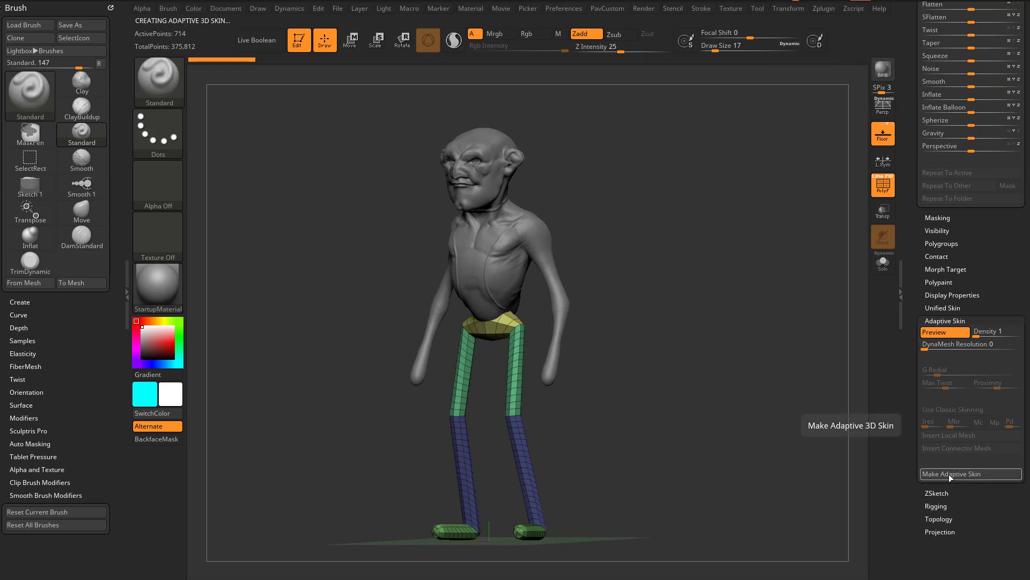
scroll(902, 460, "up", 10)
scroll(903, 460, "up", 10)
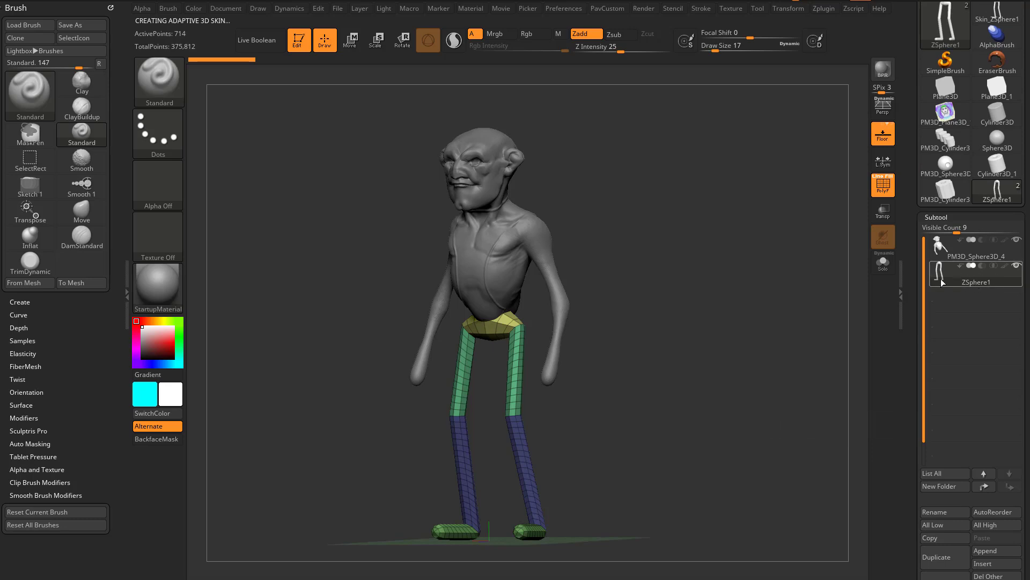
Step: Leave the skin preview and delete the ZSphere legs subtool from the creature
mouse_move(772, 302)
left_mouse_down()
mouse_move(826, 304)
mouse_move(678, 322)
mouse_move(789, 321)
left_mouse_up()
key("a")
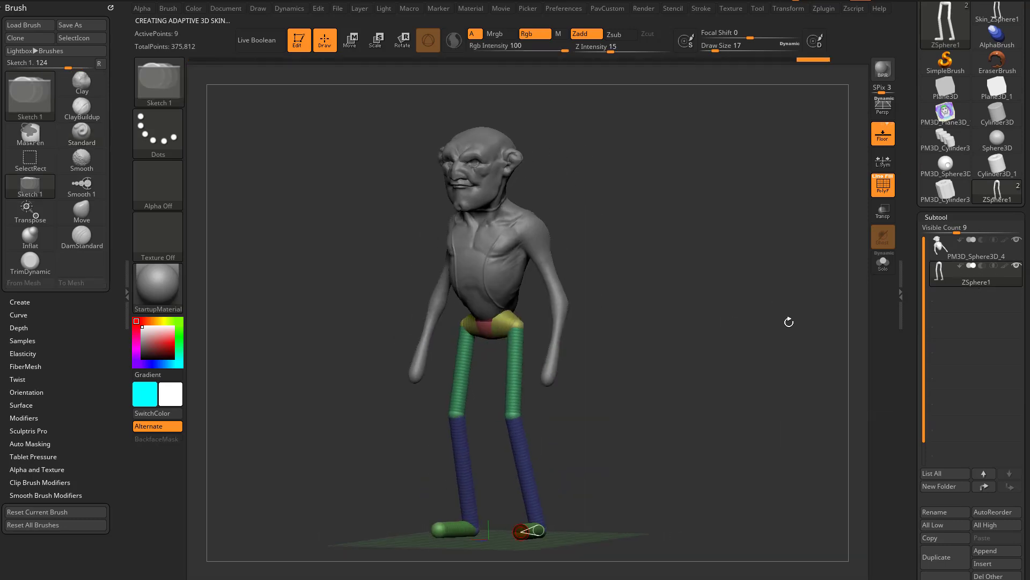
scroll(908, 306, "down", 5)
left_click(934, 471)
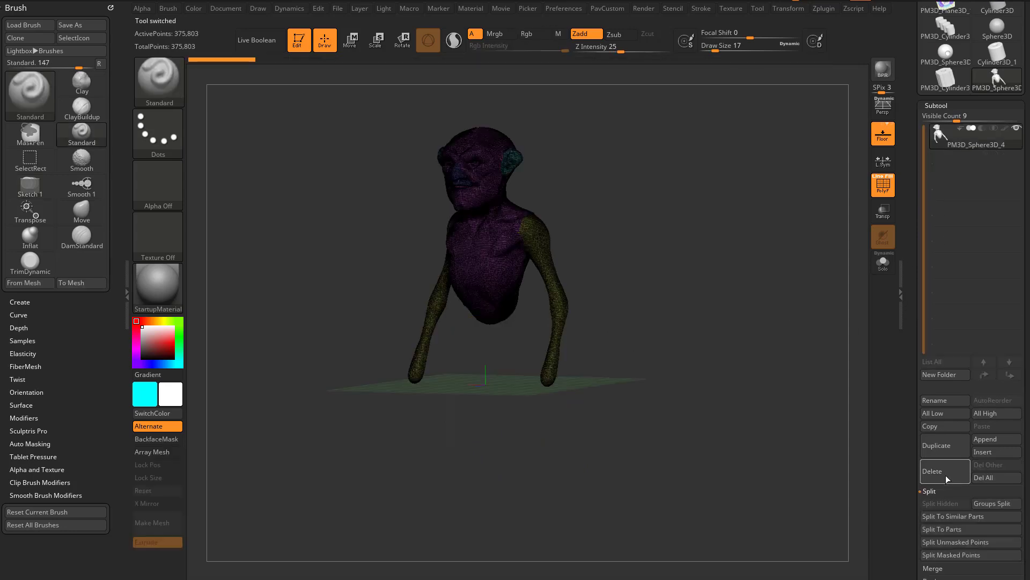
Step: Append the Skin_ZSphere1 leg mesh to the creature and turn off PolyFrame in front view
left_click(987, 438)
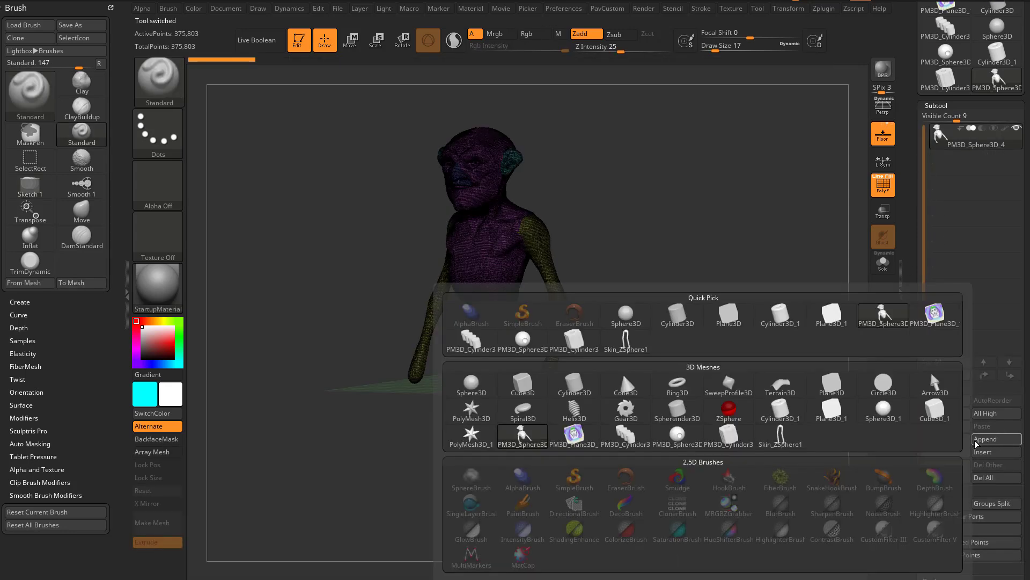
left_click(783, 439)
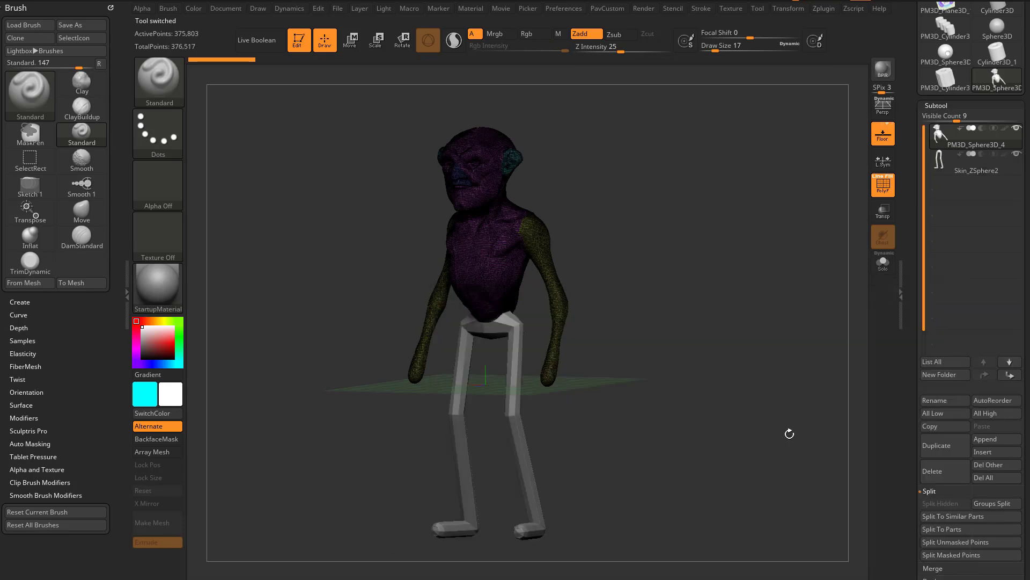
left_click_drag(738, 346, 754, 344)
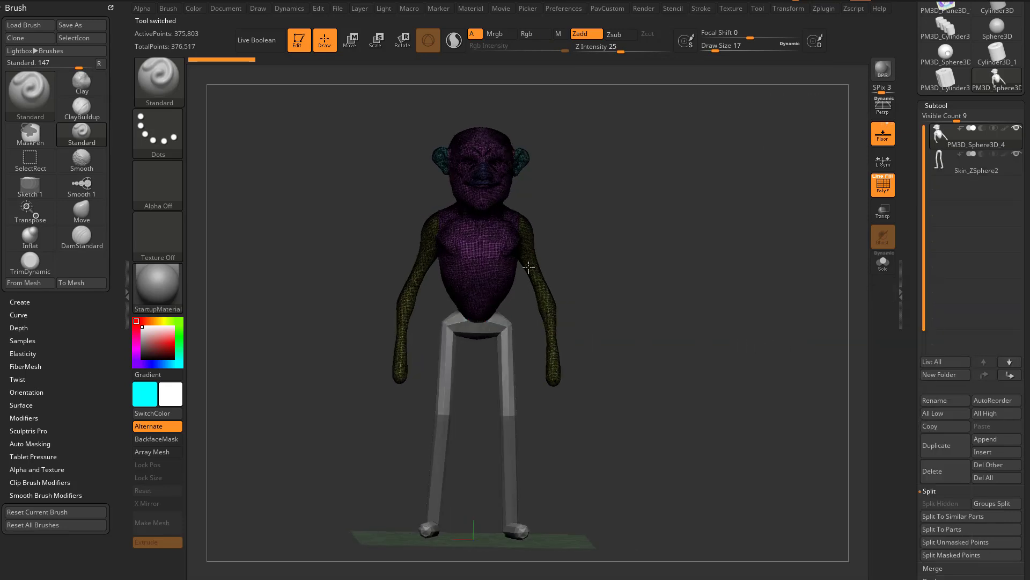
left_click(874, 189)
left_click_drag(751, 252, 782, 260)
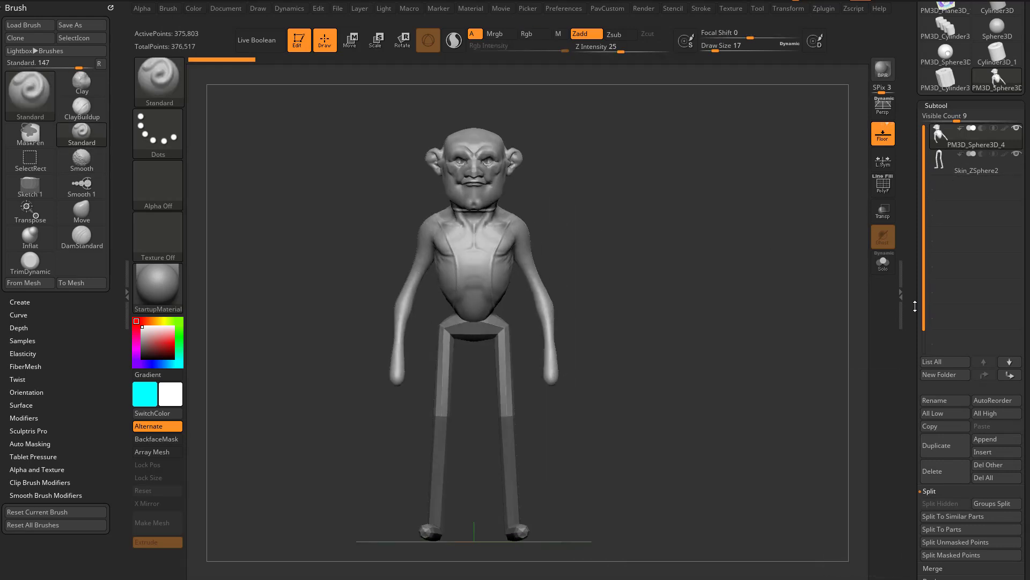
Step: Merge the creature's body subtool down with the leg mesh into a single subtool
scroll(918, 322, "down", 3)
left_click(934, 422)
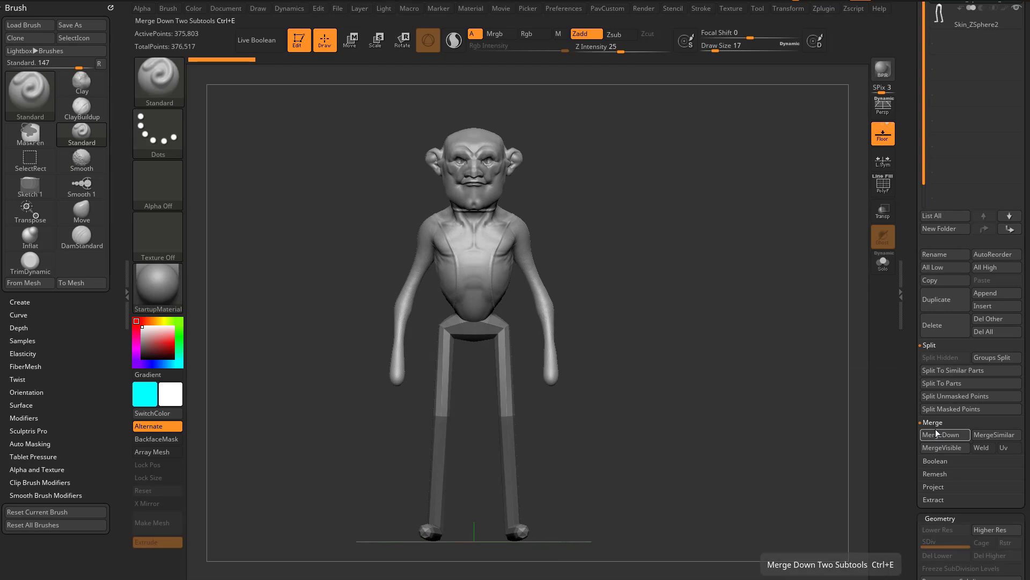
scroll(955, 268, "up", 3)
key("ctrl")
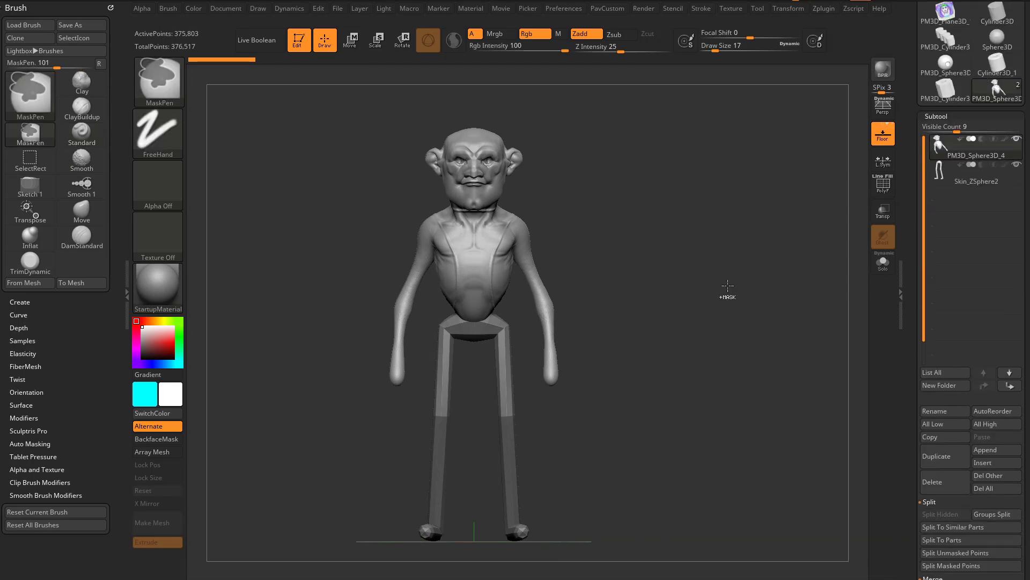
key("ctrl+e")
left_click(746, 311)
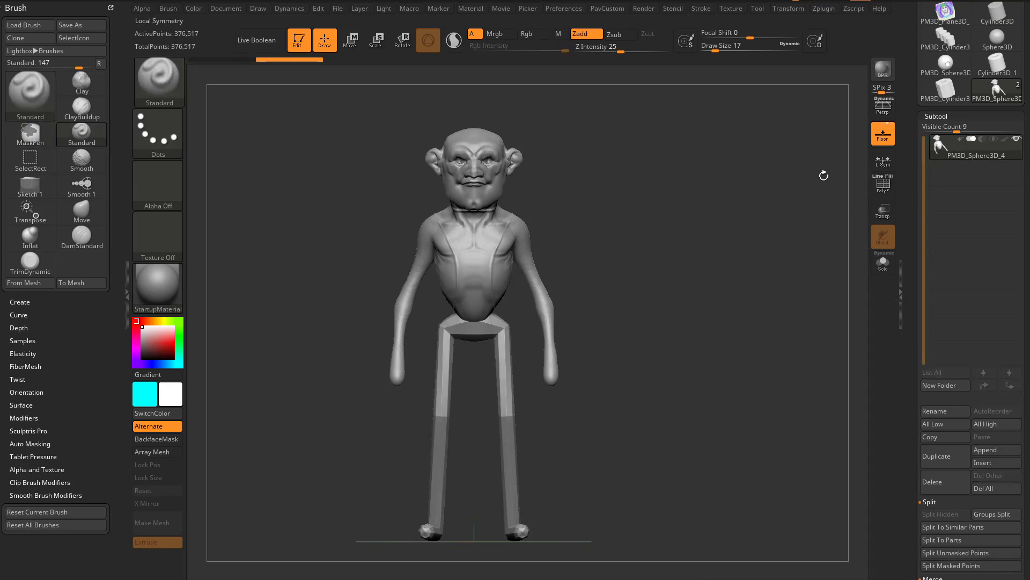
Step: Enable DynaMesh on the merged creature, turn on PolyFrame and remesh the body and legs into one surface
key("grave")
left_click(705, 159)
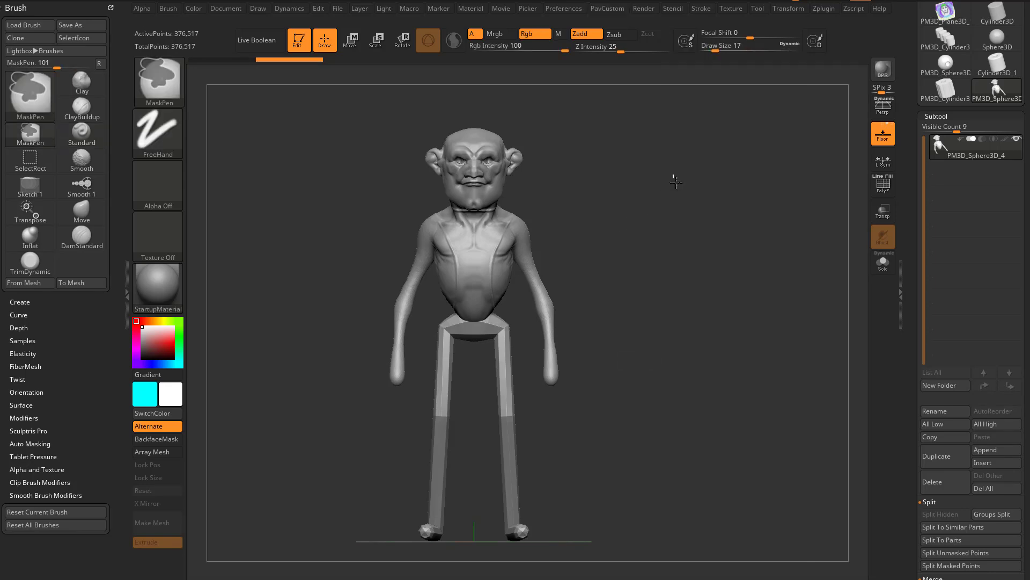
key("shift+f")
left_click_drag(839, 203, 466, 272)
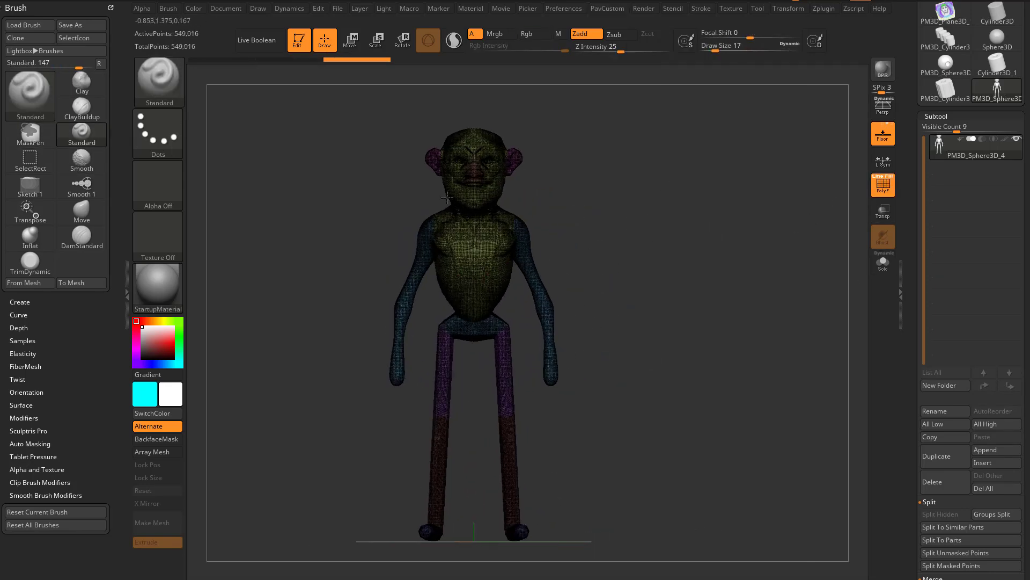
Step: Unify the creature's size, frame it in the view again and turn off PolyFrame
left_click_drag(912, 339, 913, 96)
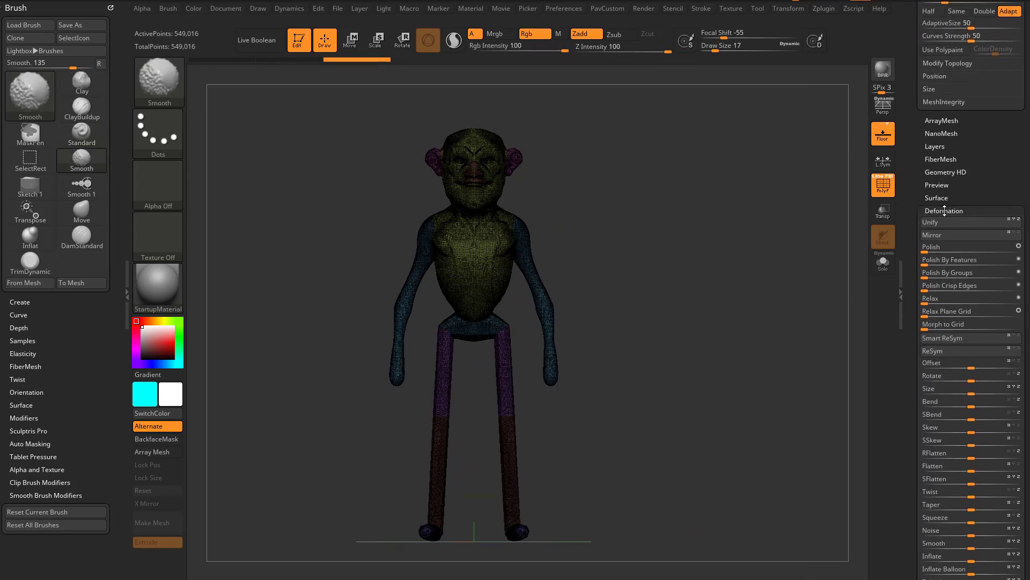
key("grave")
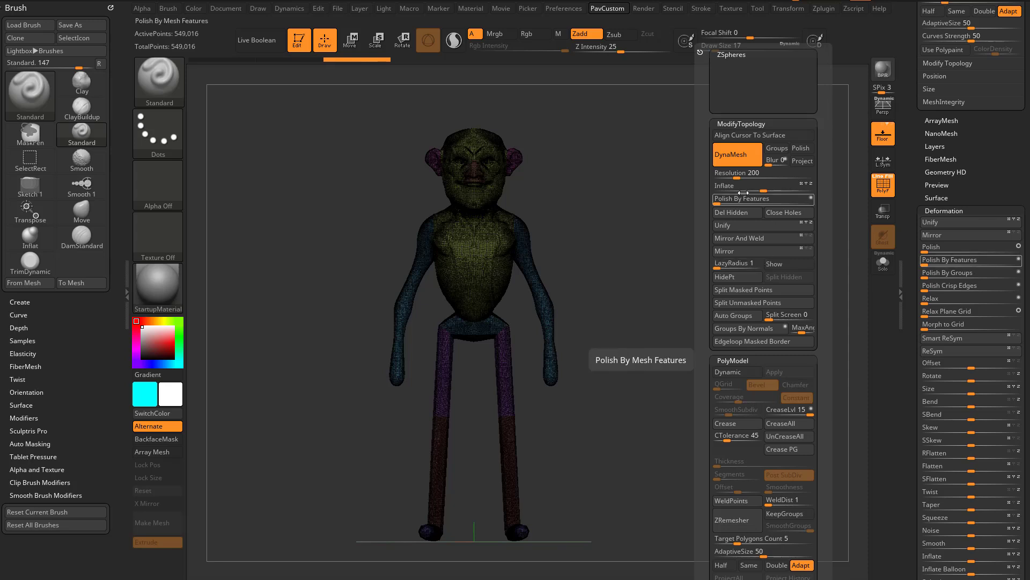
left_click(729, 225)
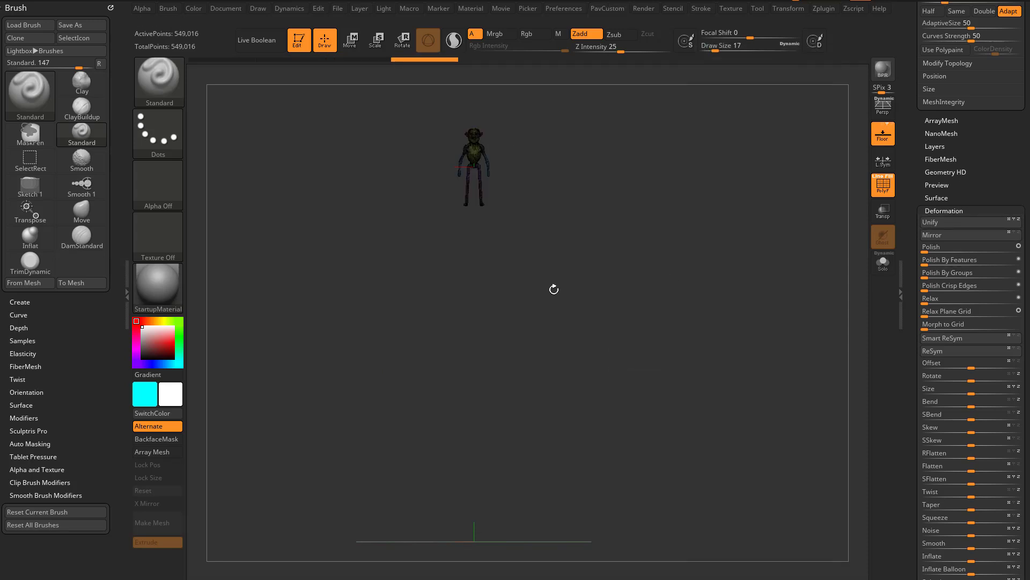
left_click_drag(552, 288, 578, 440, "alt")
left_click_drag(685, 280, 756, 426, "alt")
left_click_drag(710, 284, 802, 222, "alt")
key("shift+f")
Step: Lower the DynaMesh resolution and remesh the unified creature, undoing the too coarse first attempt
key("space")
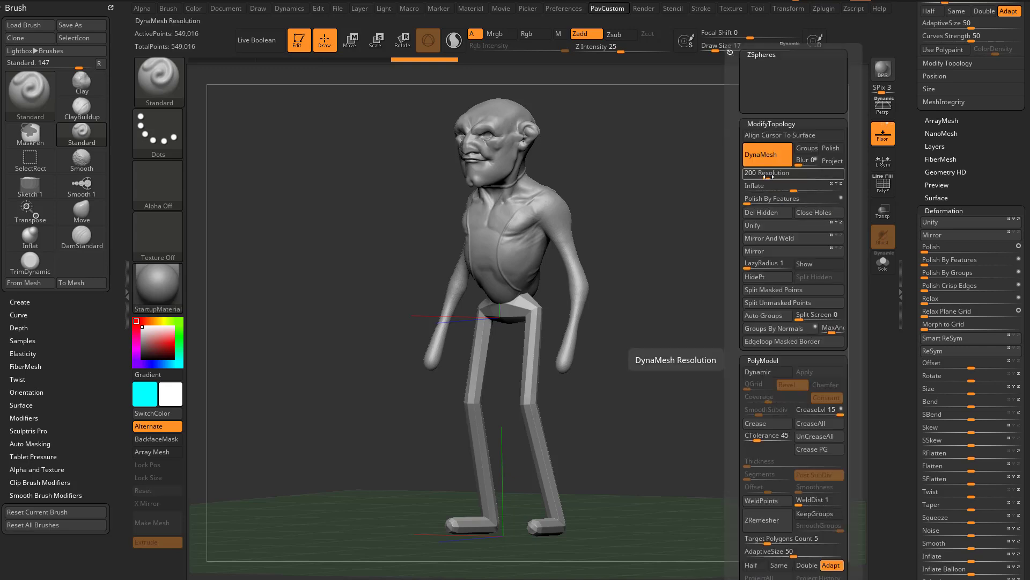
left_click(771, 175)
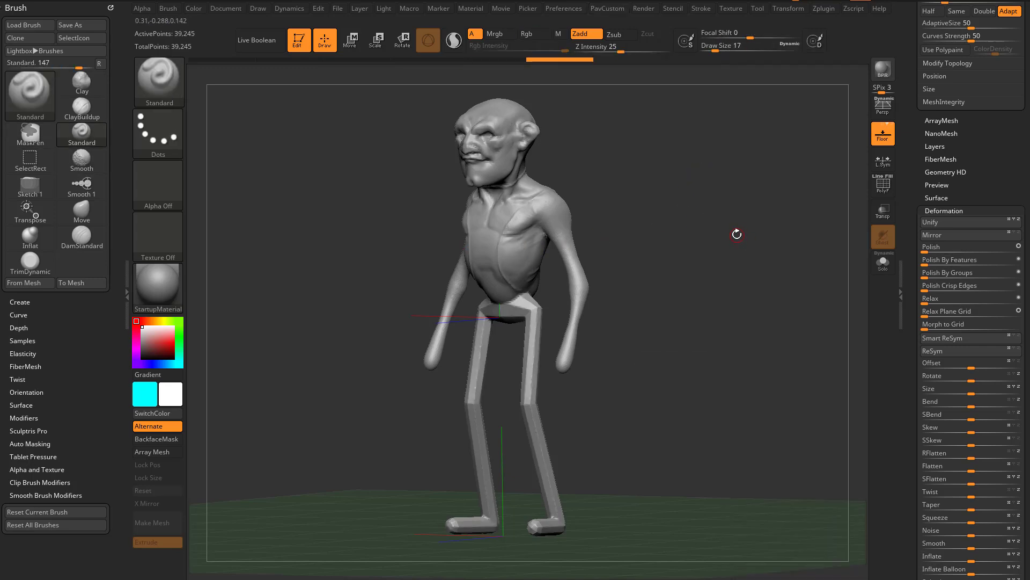
key("space")
left_click(514, 258, "shift")
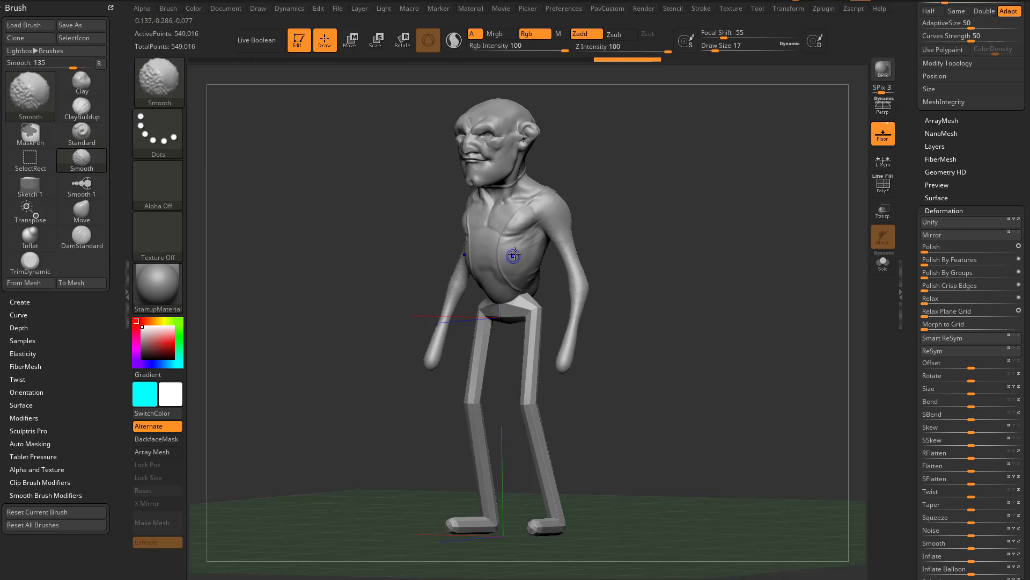
mouse_move(709, 191)
left_mouse_down("ctrl")
mouse_move(747, 234)
mouse_move(748, 255)
mouse_move(768, 235)
mouse_move(753, 229)
left_mouse_up("ctrl")
Step: Smooth the joint between the creature's torso and pelvis with an enlarged brush, front and back
key("s")
mouse_move(506, 372)
left_mouse_down()
mouse_move(515, 372)
mouse_move(503, 386)
mouse_move(537, 387)
left_mouse_up()
left_click_drag(754, 351, 604, 361)
key("s")
left_click(509, 385)
left_click_drag(499, 376, 542, 386, "shift")
left_click_drag(766, 333, 739, 302)
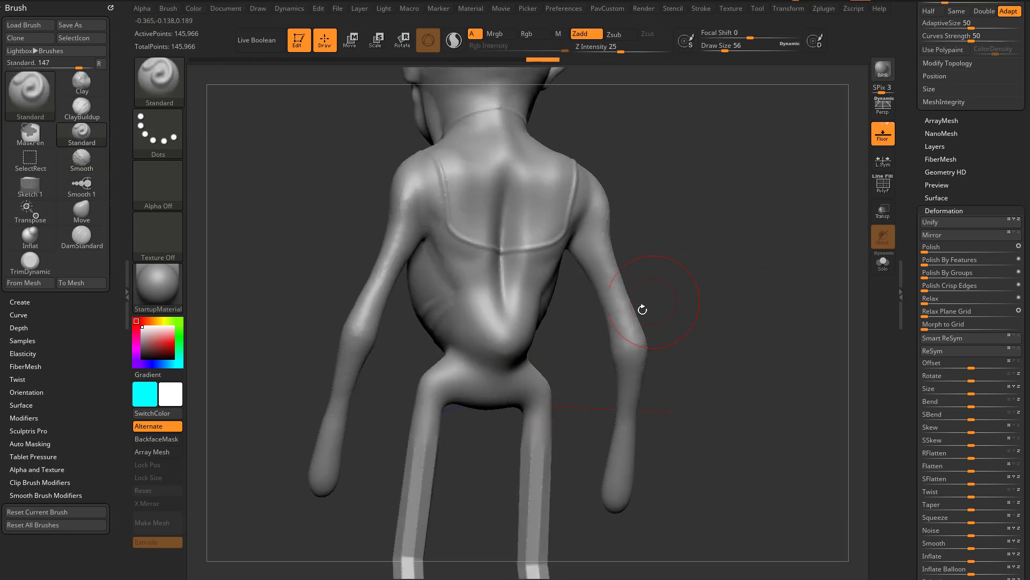
Step: Build up volume around the waist and hips with the Clay brush to blend the torso into the pelvis
key("b")
key("c")
key("l")
key("s")
left_click(490, 360)
mouse_move(483, 354)
left_mouse_down()
mouse_move(491, 385)
mouse_move(507, 370)
left_mouse_up()
mouse_move(559, 319)
left_mouse_down()
mouse_move(604, 309)
mouse_move(421, 423)
mouse_move(662, 271)
mouse_move(451, 401)
mouse_move(529, 416)
left_mouse_up()
mouse_move(693, 343)
left_mouse_down()
mouse_move(586, 347)
mouse_move(714, 349)
left_mouse_up()
Step: Adjust the hip shape with the Move brush, return to a front view and select the Standard brush
key("b")
key("m")
key("v")
left_click_drag(453, 370, 464, 372)
left_click_drag(569, 349, 655, 340, "shift")
key("b")
key("s")
key("t")
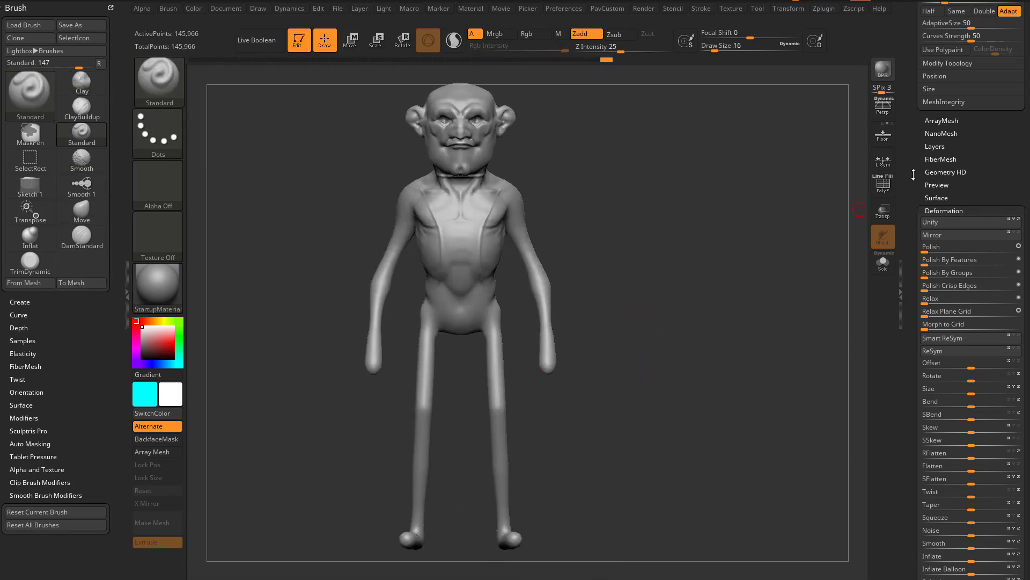
Step: Leave edit mode and clear the creature from the canvas
left_click_drag(913, 174, 903, 401)
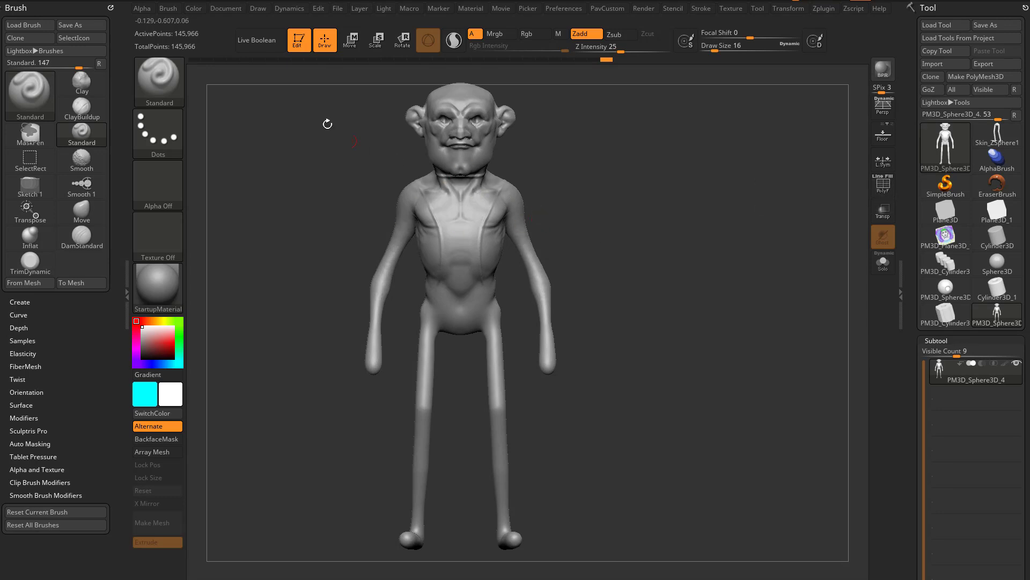
left_click(300, 41)
key("ctrl+n")
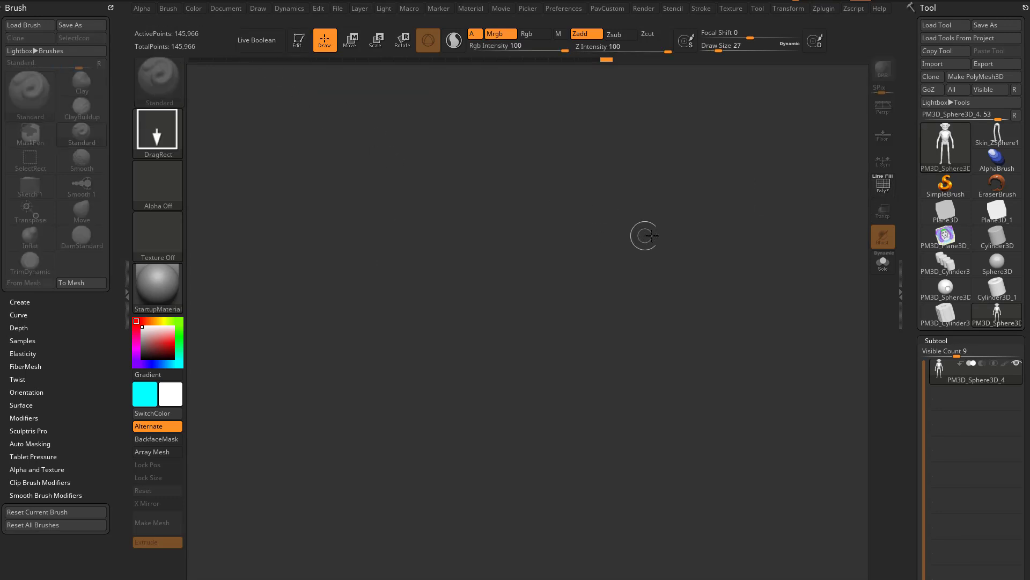
Step: Draw a new ZSphere on the empty canvas, enter edit mode and enlarge the view of it
left_click(945, 143)
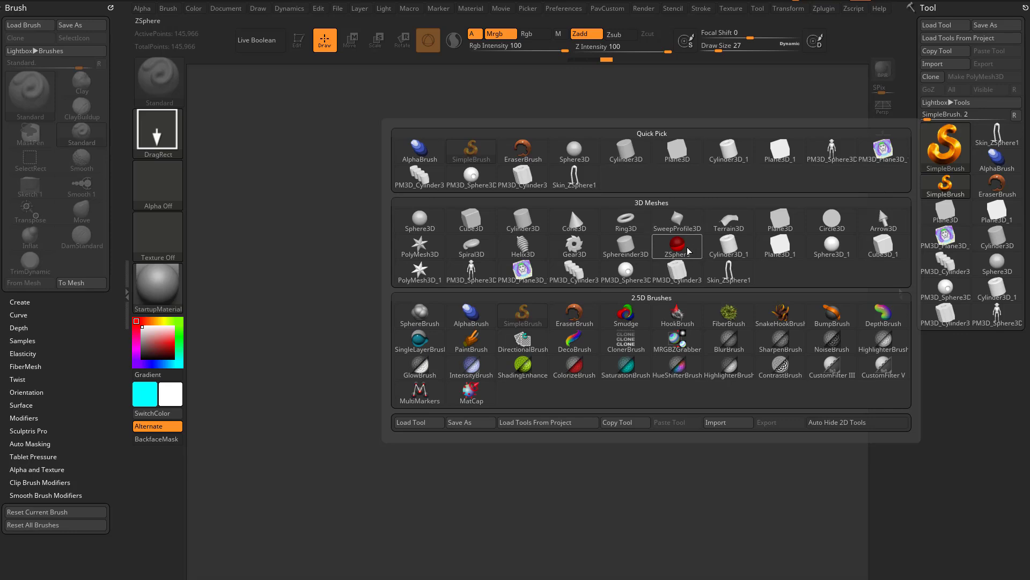
left_click(659, 263)
left_click_drag(556, 376, 562, 399)
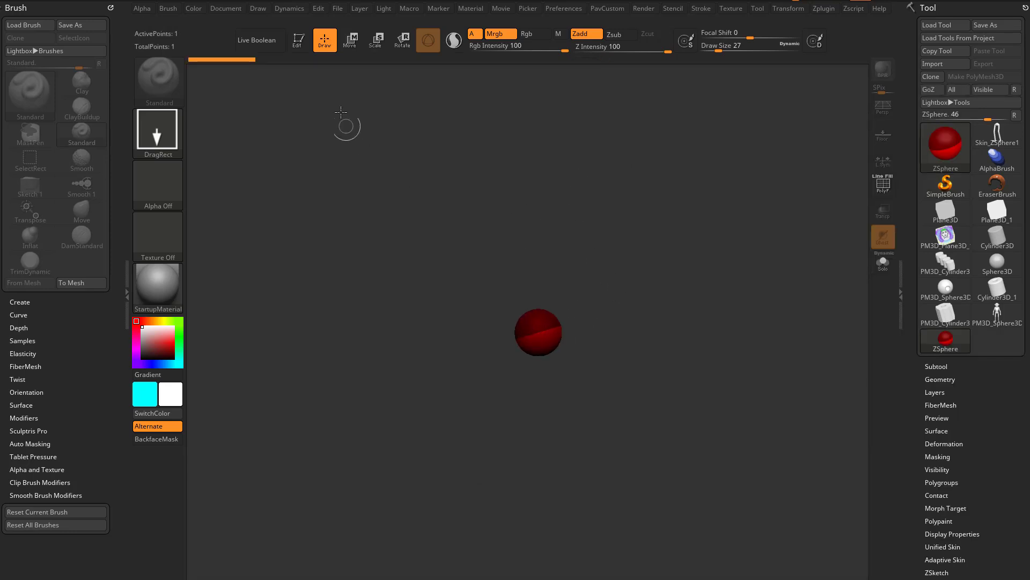
left_click(308, 50)
right_click_drag(681, 253, 686, 311, "ctrl")
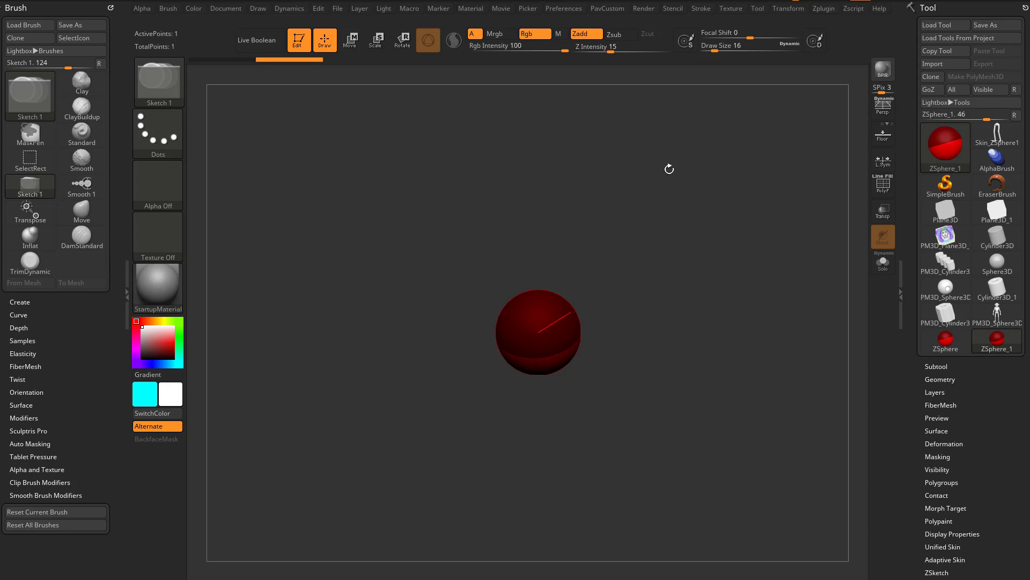
Step: Set symmetry to the Y axis only and enable radial symmetry with a count of 8
left_click(758, 8)
mouse_move(788, 8)
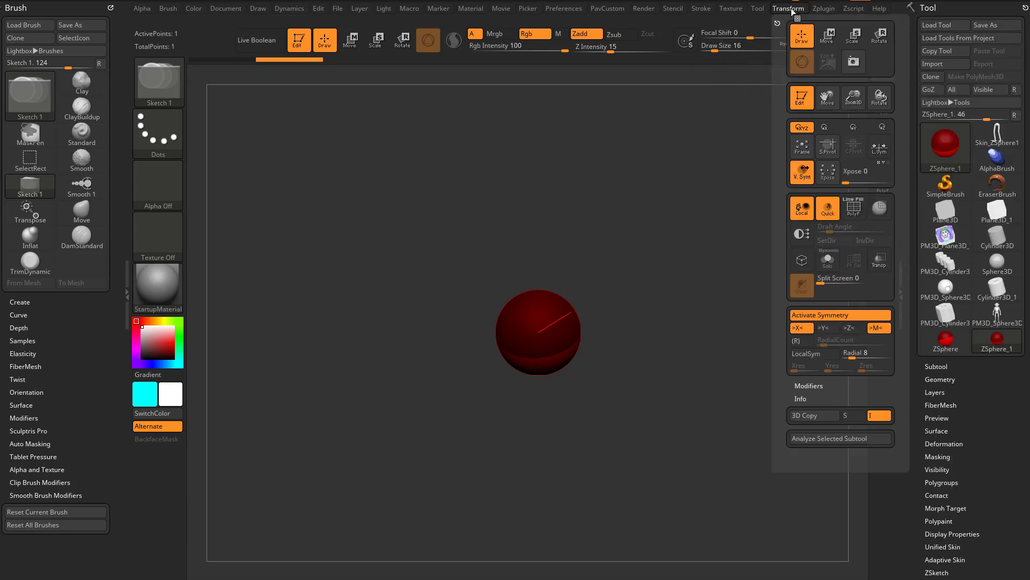
left_click(827, 328)
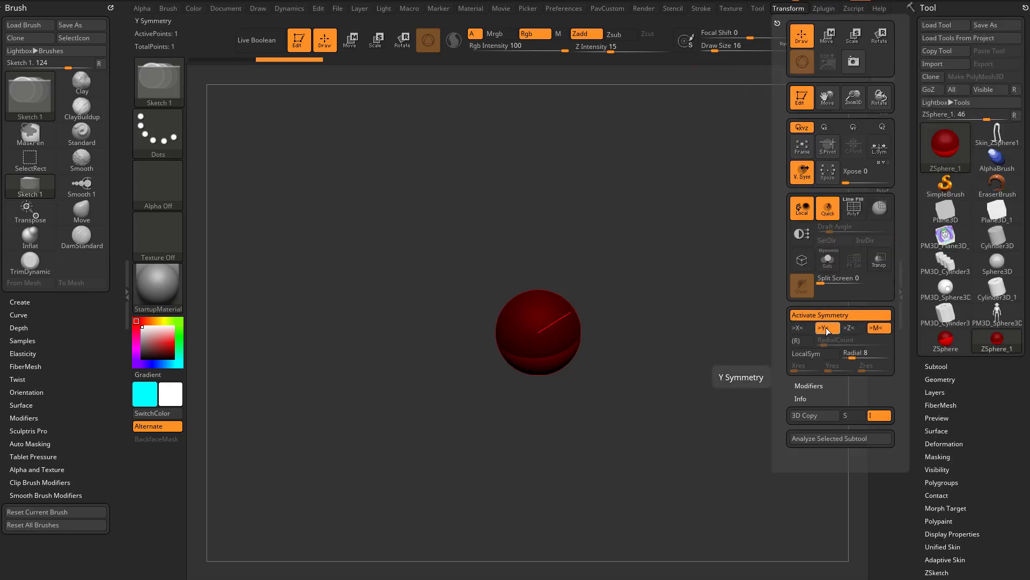
left_click(798, 341)
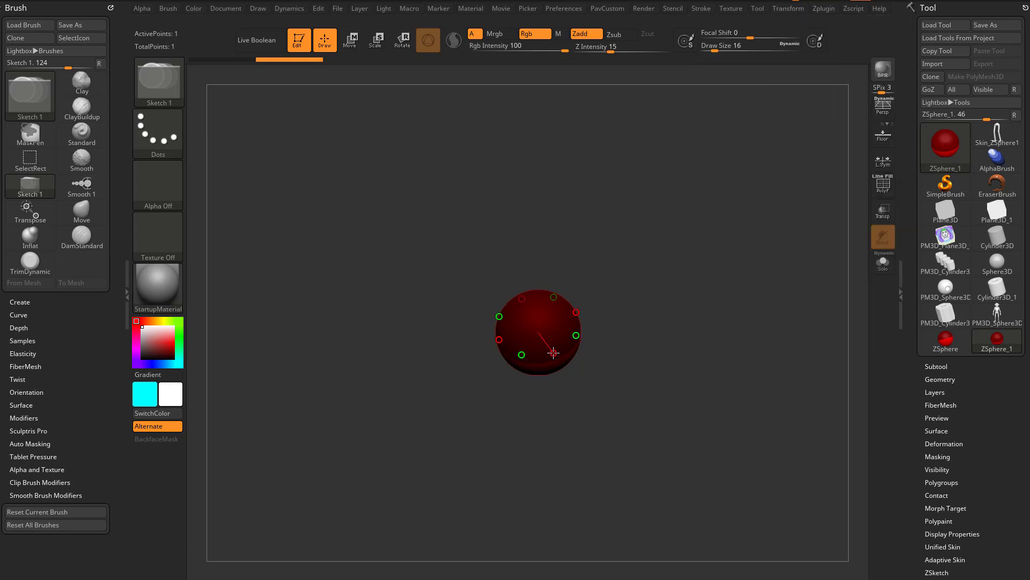
Step: Grow eight radial legs from the root ZSphere, each with three bent segments
left_click_drag(553, 353, 603, 444)
key("w")
mouse_move(562, 398)
left_mouse_down()
mouse_move(555, 402)
mouse_move(609, 419)
left_mouse_up()
key("q")
left_click(584, 428)
key("w")
key("q")
mouse_move(672, 422)
left_mouse_down()
mouse_move(822, 323)
mouse_move(718, 354)
mouse_move(798, 396)
mouse_move(778, 362)
mouse_move(794, 405)
mouse_move(791, 381)
left_mouse_up()
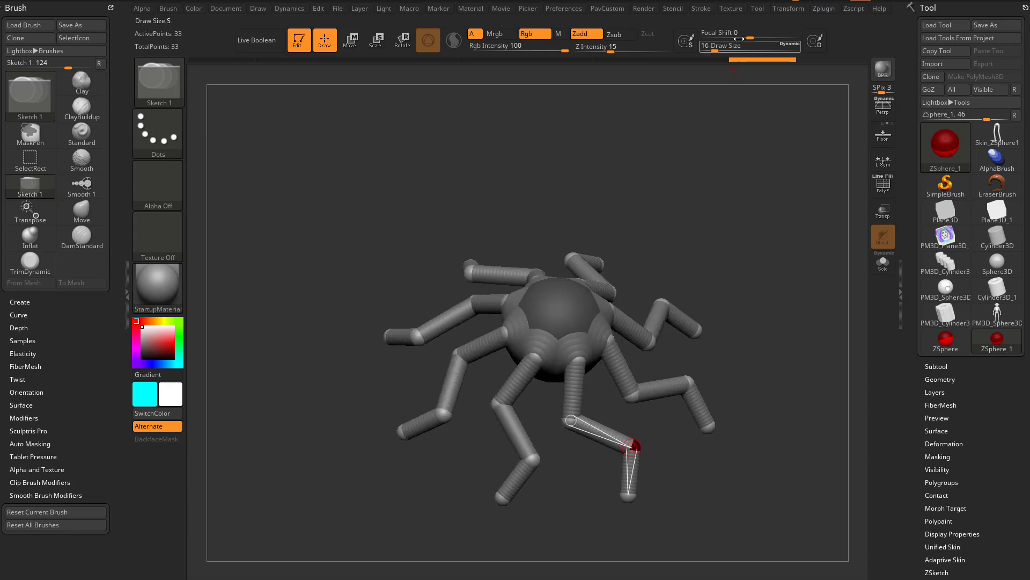
Step: Switch the symmetry to the X axis only and turn off radial symmetry
left_click(784, 12)
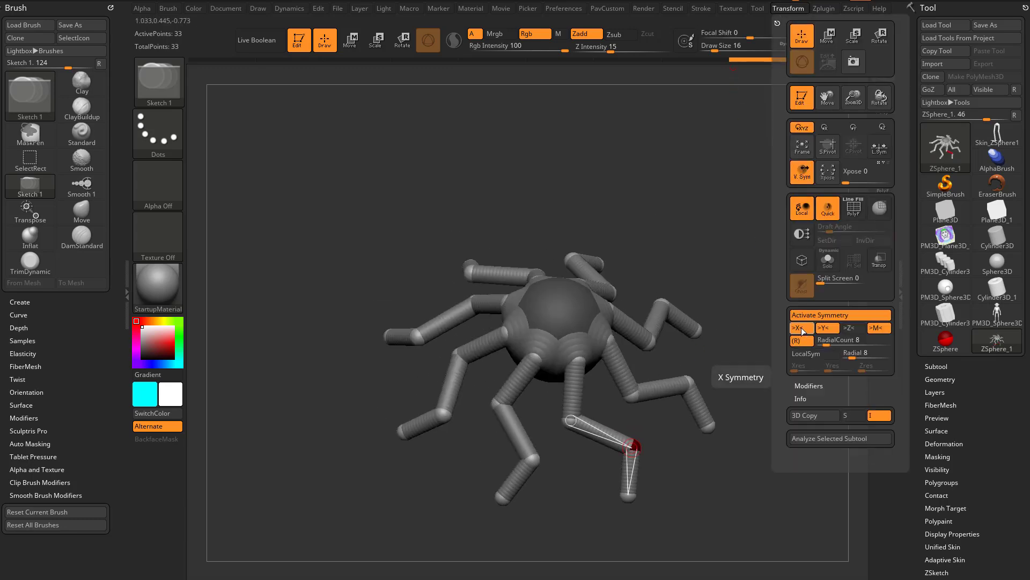
left_click(830, 329)
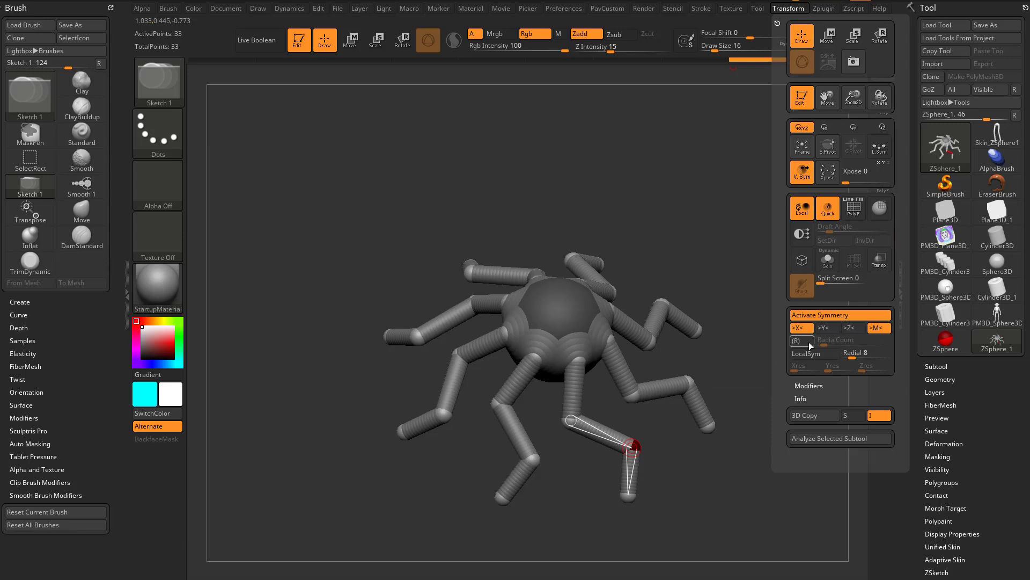
left_click_drag(720, 302, 699, 300)
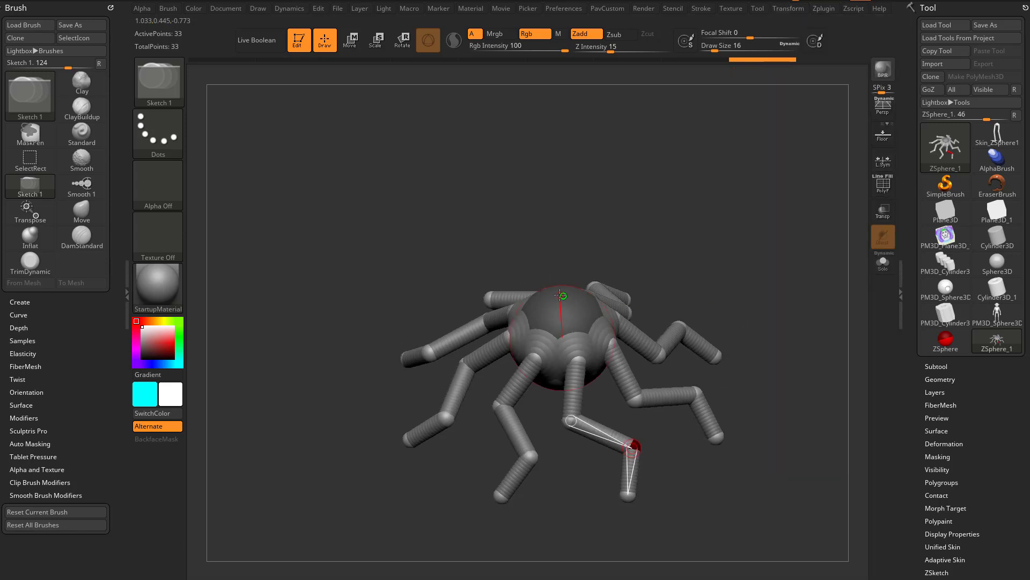
Step: Add two ZSpheres on the centre line, stacked on top of the legged body
left_click_drag(563, 293, 591, 290)
left_click_drag(658, 276, 656, 261)
left_click_drag(565, 265, 563, 264)
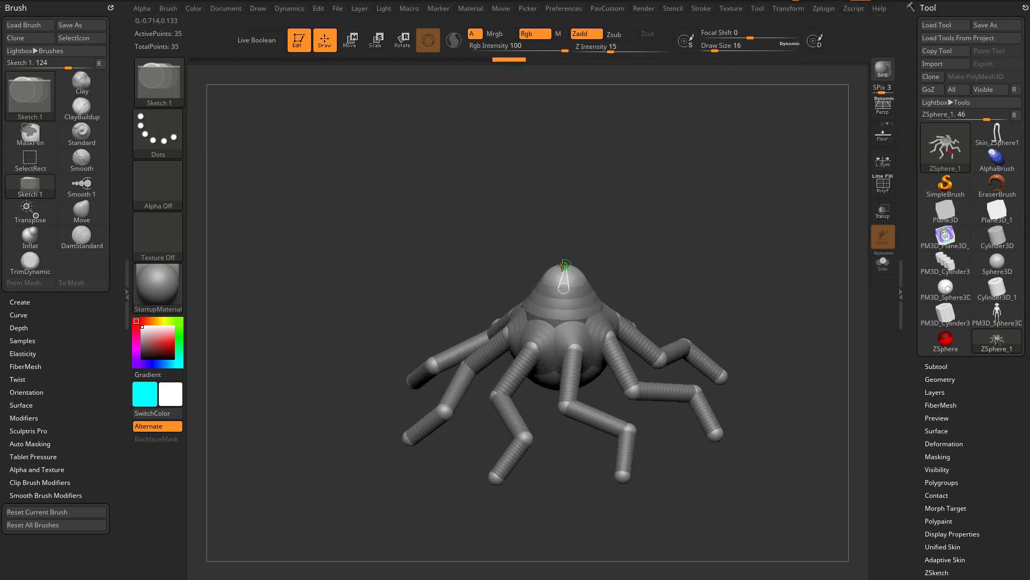
Step: Pull the uppermost ZSphere upward to form a tall, straight torso above the legs
left_click_drag(660, 285, 663, 328)
left_click(566, 275, "alt")
left_click(566, 270)
key("w")
left_click_drag(566, 270, 566, 212)
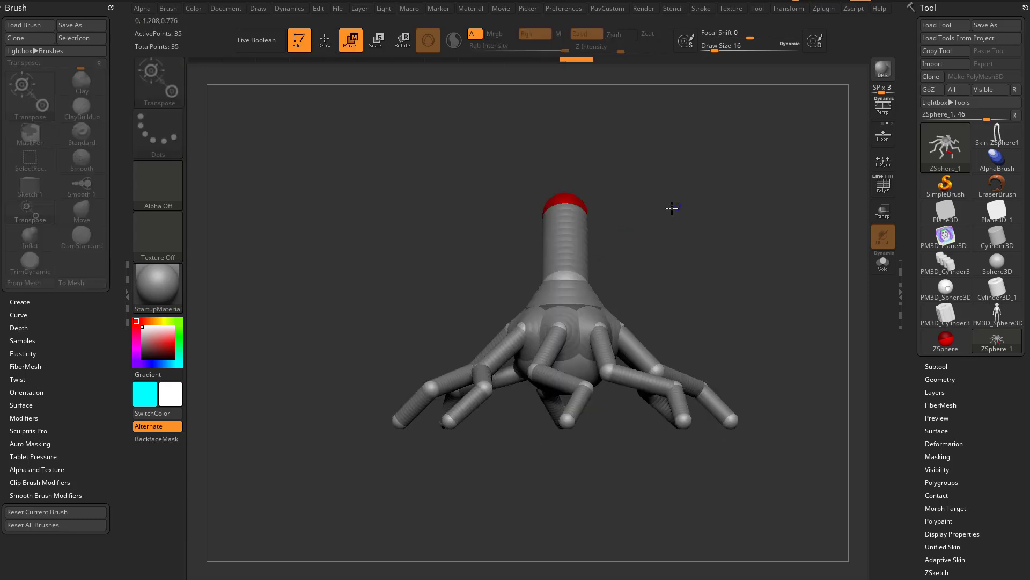
left_click_drag(704, 229, 647, 264)
left_click_drag(538, 212, 567, 182)
key("q")
mouse_move(722, 199)
left_mouse_down()
mouse_move(683, 207)
mouse_move(707, 210)
left_mouse_up()
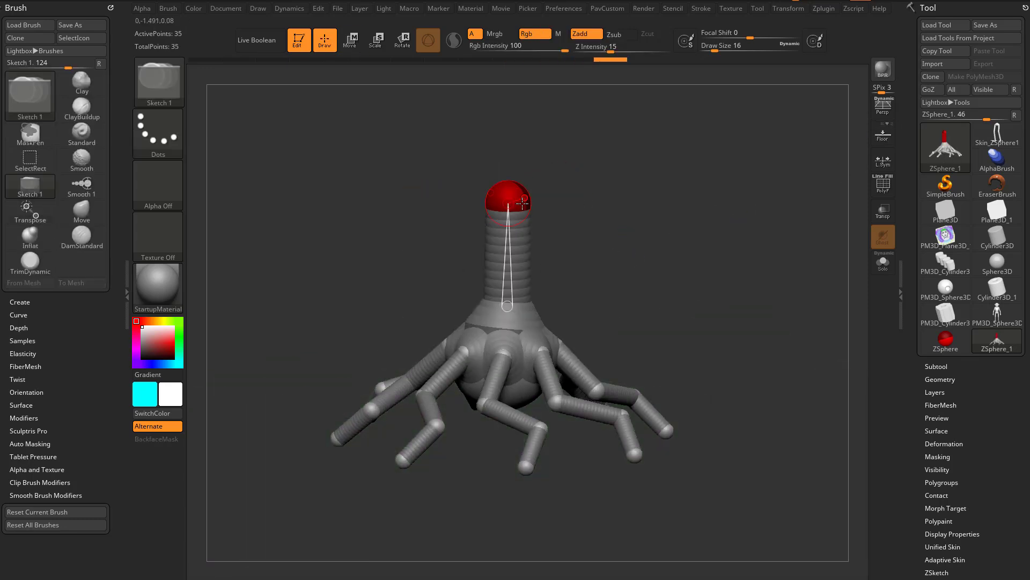
Step: Add mirrored shoulder ZSpheres on the sides of the torso's top and pull them outward
left_click_drag(526, 201, 530, 202)
key("w")
left_click_drag(528, 201, 546, 201)
left_click_drag(682, 201, 606, 205)
Step: Add further ZSpheres at the shoulders and move them down and outward to form two bent arms
key("q")
left_click_drag(543, 202, 547, 202)
key("w")
left_click_drag(542, 201, 536, 301)
left_click_drag(634, 253, 703, 255)
left_click_drag(571, 324, 594, 324)
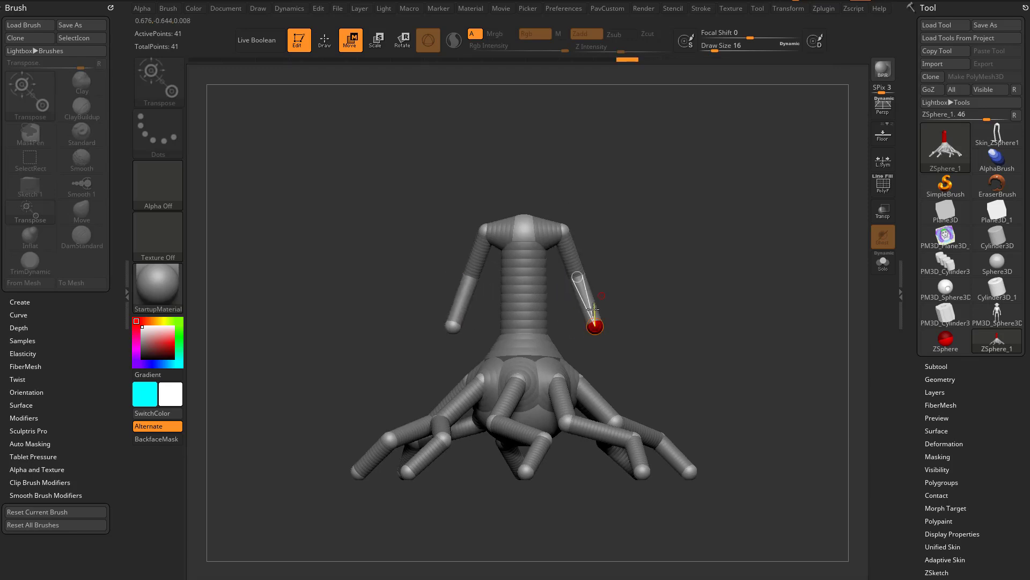
key("q")
left_click_drag(673, 265, 885, 309)
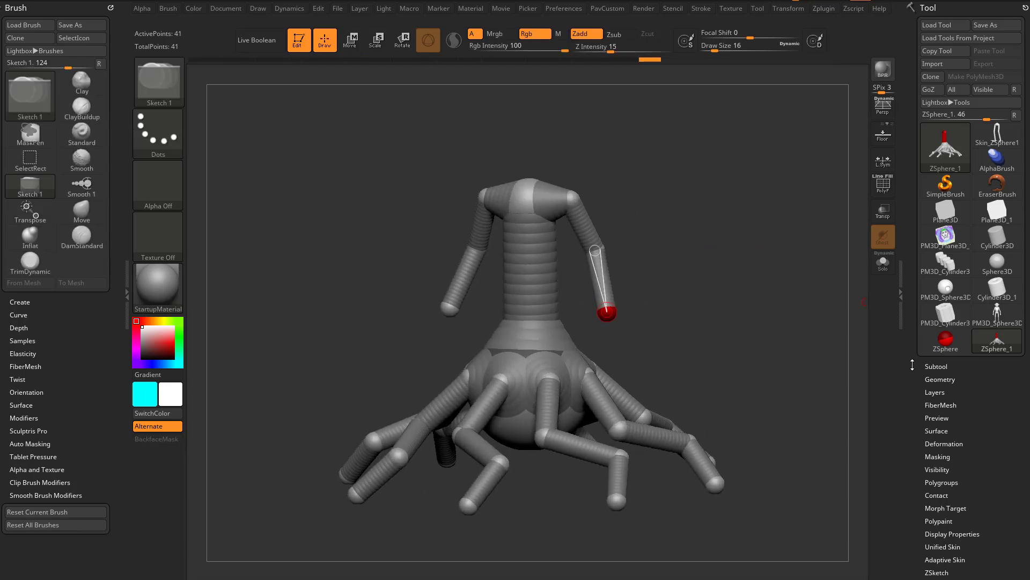
Step: Open the ZSketch settings and turn on EditSketch for the ZSphere figure
left_click_drag(912, 365, 914, 269)
key("shift")
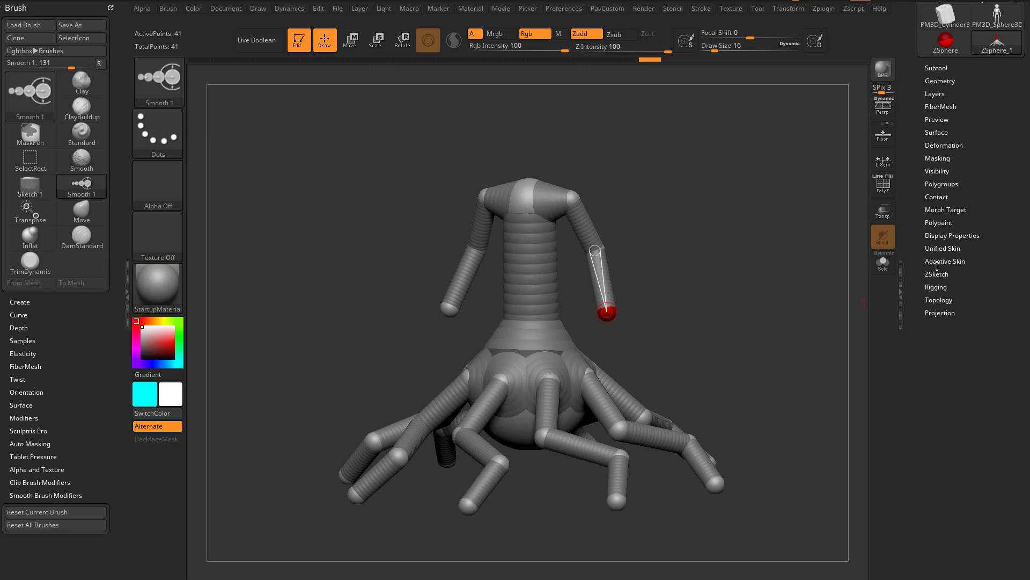
left_click(937, 274)
mouse_move(865, 283)
left_mouse_down()
mouse_move(688, 304)
mouse_move(791, 295)
mouse_move(731, 297)
left_mouse_up()
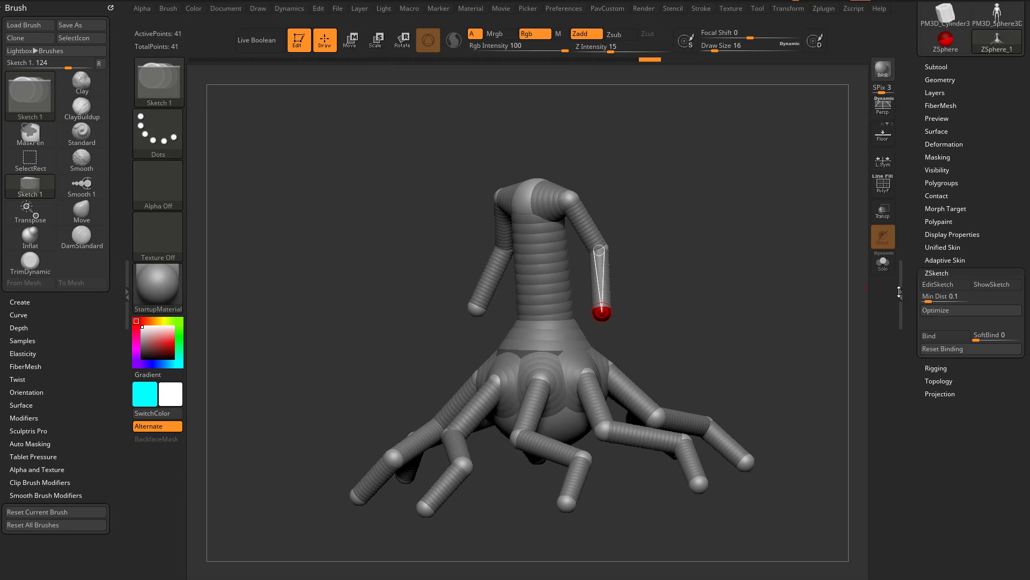
left_click(931, 285)
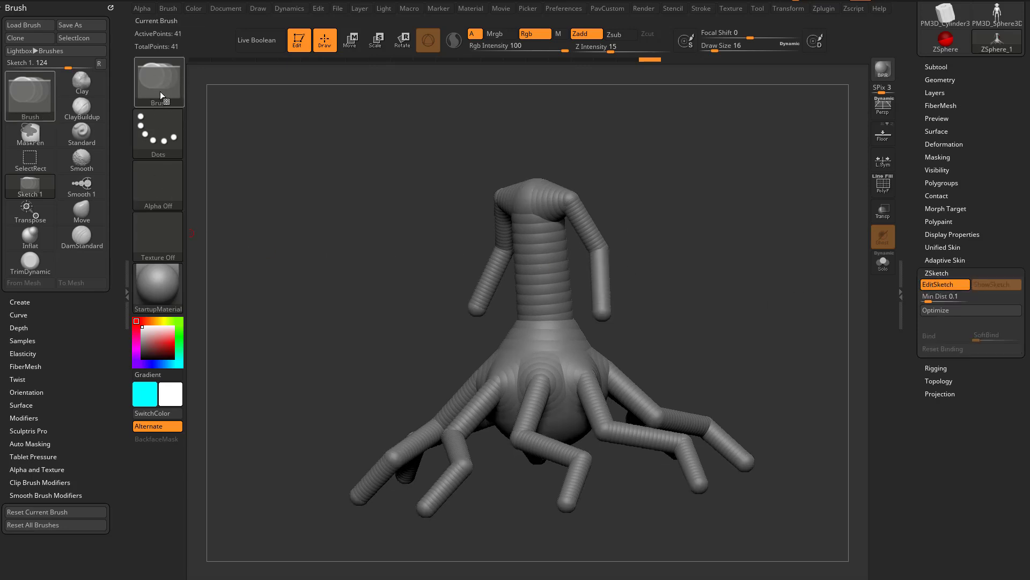
Step: Apply the SketchShaded3 material to the ZSphere figure
left_click_drag(756, 258, 778, 262)
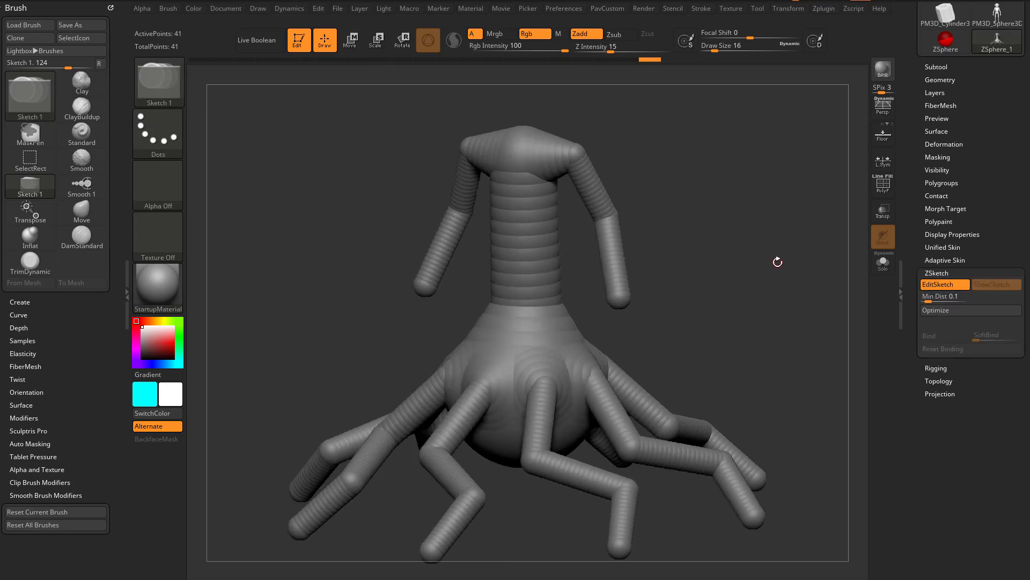
left_click(161, 283)
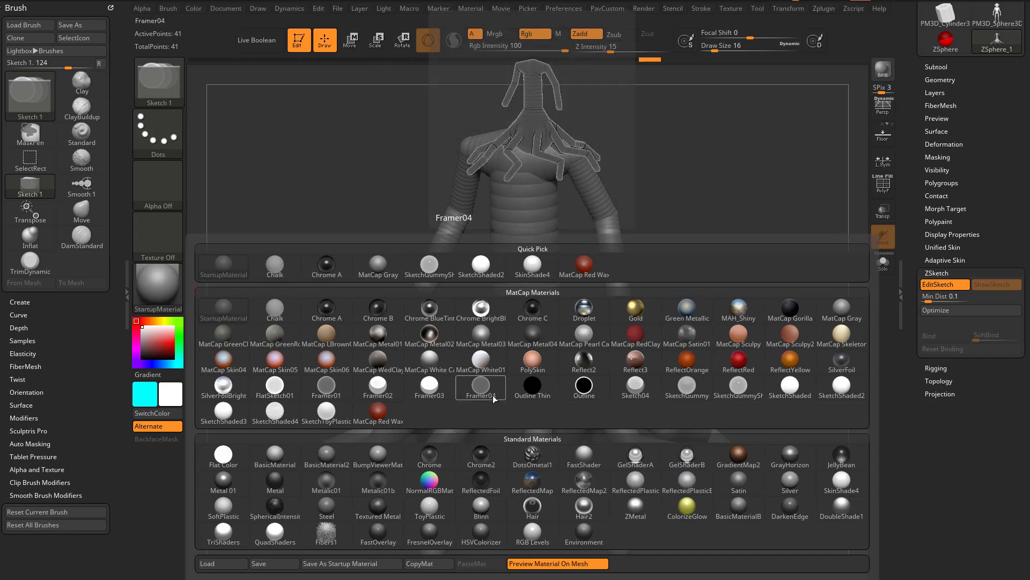
left_click(232, 414)
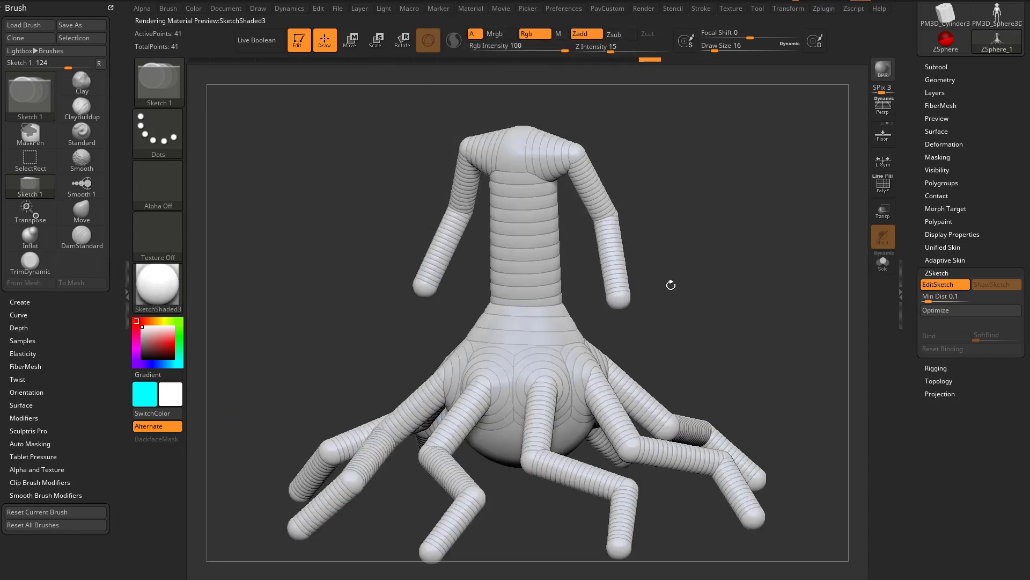
Step: Sketch thin mirrored strips from the front of the shoulders down the chest with draw size 16
left_click_drag(729, 271, 741, 288, "alt")
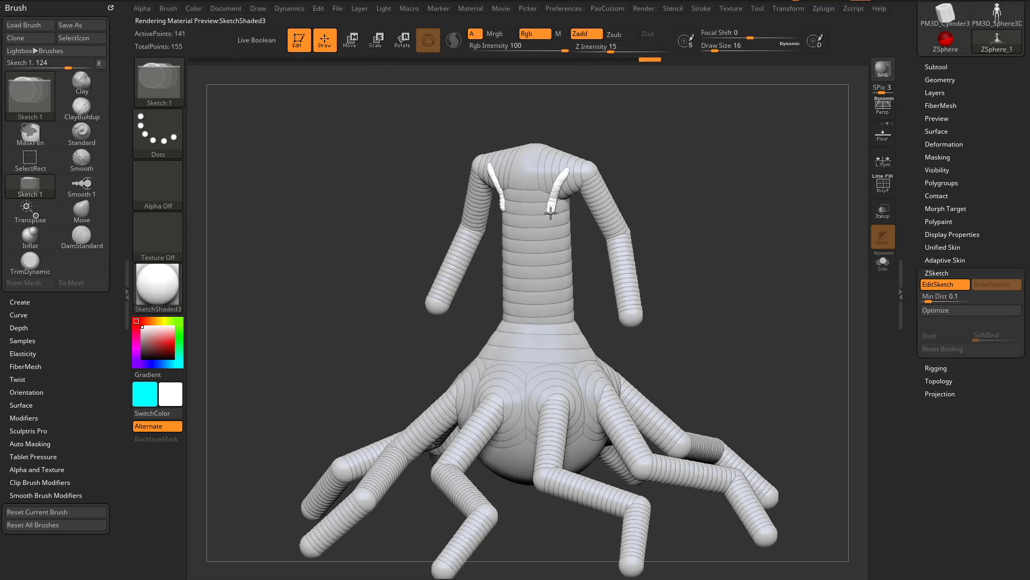
left_click_drag(545, 248, 546, 262)
mouse_move(708, 234)
left_mouse_down()
mouse_move(665, 234)
mouse_move(708, 220)
mouse_move(711, 240)
mouse_move(720, 228)
left_mouse_up()
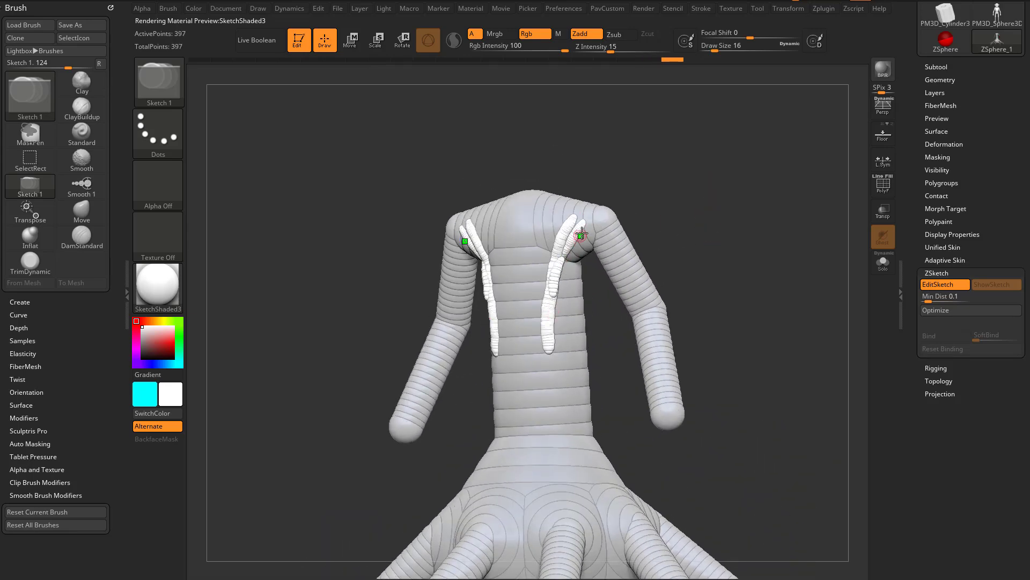
Step: Enlarge the draw size to 37 and sketch thicker mirrored strips over the thin ones on the chest
key("s")
left_click_drag(571, 249, 545, 303)
left_click_drag(562, 217, 540, 263)
left_click_drag(538, 308, 541, 262)
left_click_drag(547, 214, 535, 324)
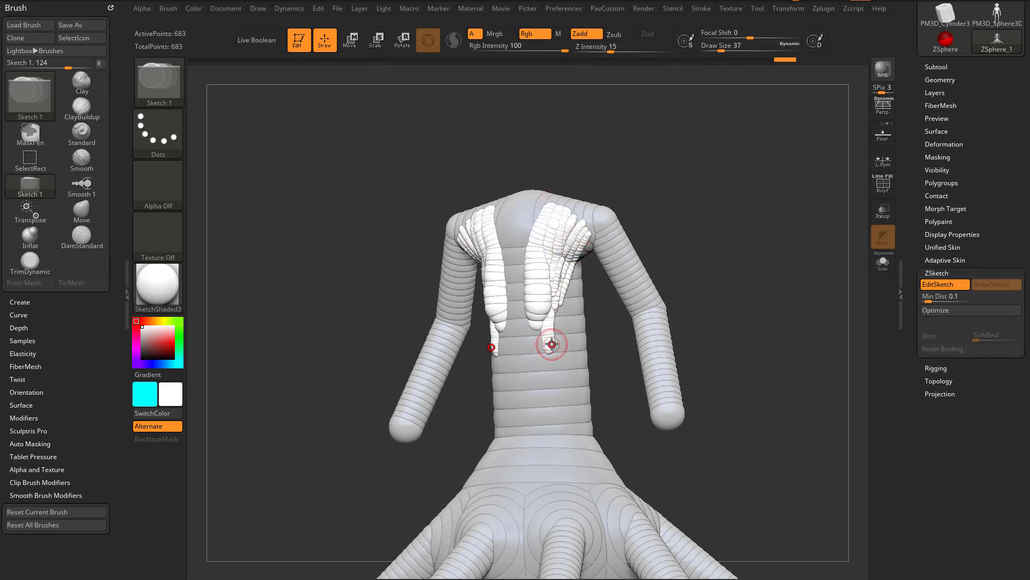
Step: Sketch more mirrored muscle strips from the chest out over the shoulders, ending with draw size 29
left_click_drag(539, 283, 590, 233)
left_click_drag(693, 228, 647, 230)
mouse_move(547, 278)
left_mouse_down()
mouse_move(608, 226)
mouse_move(609, 238)
mouse_move(711, 219)
mouse_move(560, 290)
mouse_move(557, 240)
mouse_move(556, 256)
left_mouse_up()
key("s")
left_click_drag(530, 295, 553, 280)
left_click_drag(652, 263, 656, 244)
key("s")
mouse_move(568, 267)
left_mouse_down()
mouse_move(561, 250)
mouse_move(529, 264)
mouse_move(526, 301)
mouse_move(542, 343)
mouse_move(541, 229)
mouse_move(551, 204)
left_mouse_up()
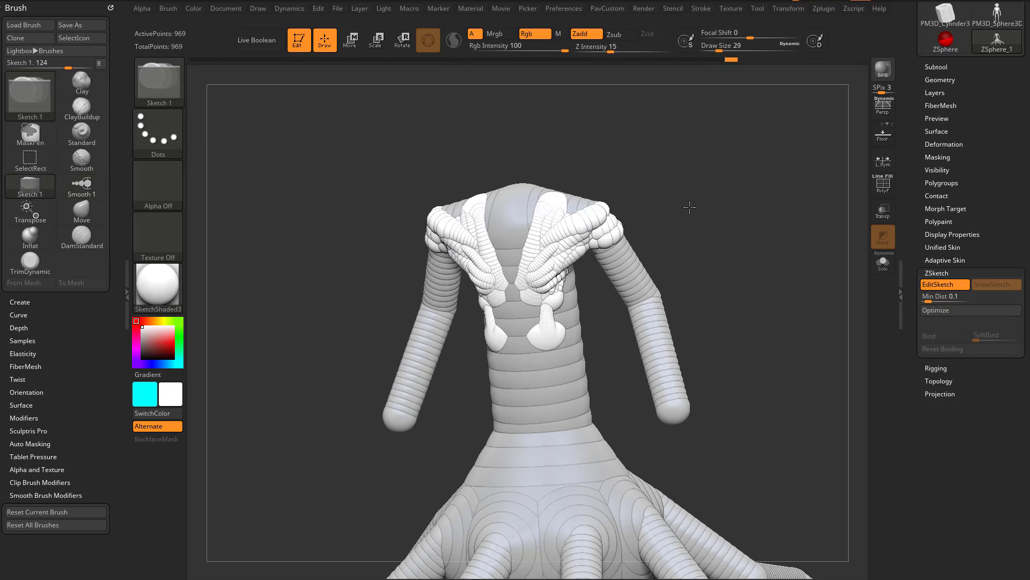
Step: Try to sketch curved mirrored strands outward from the shoulder tips with the Sketch 1 brush, and undo them
left_click_drag(690, 210, 720, 209)
left_click(174, 79)
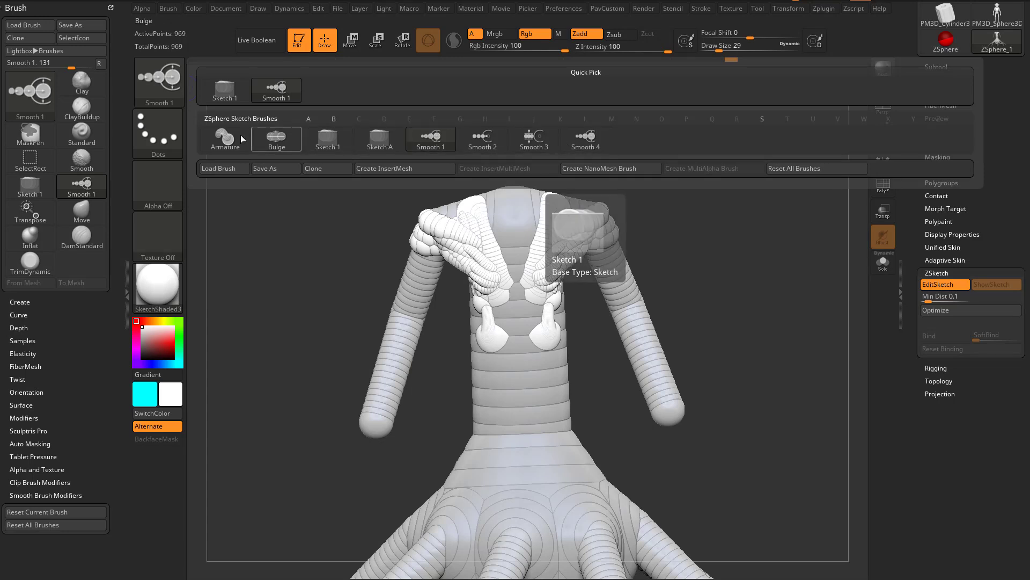
left_click(224, 88)
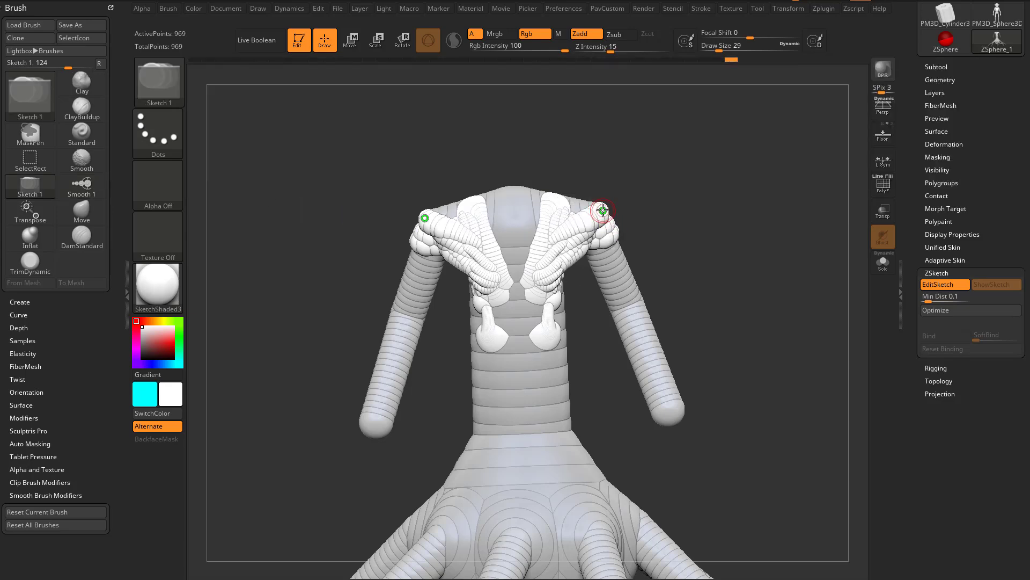
mouse_move(603, 211)
left_mouse_down()
mouse_move(719, 202)
mouse_move(749, 150)
left_mouse_up()
left_click_drag(782, 189, 617, 218)
key("shift")
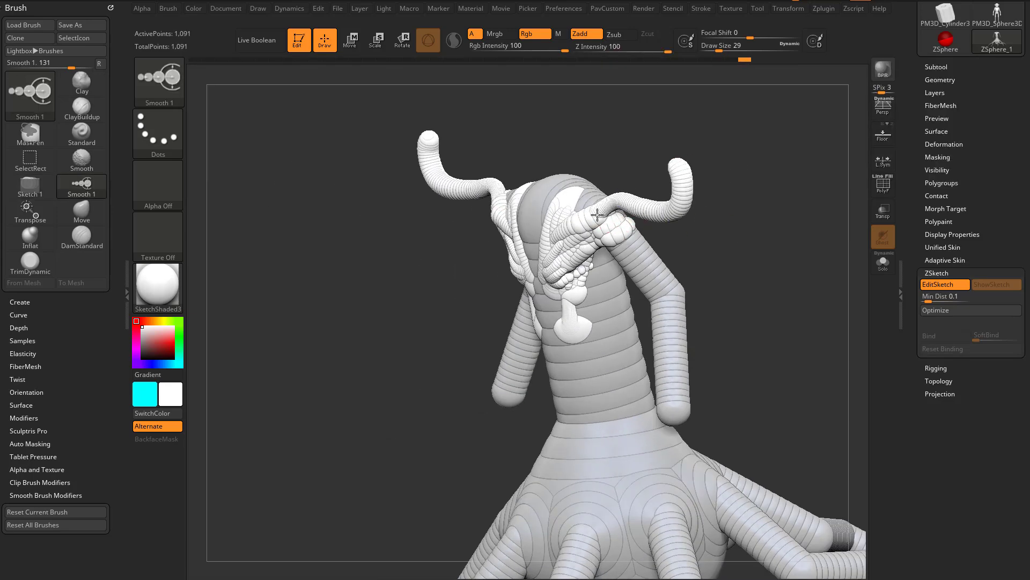
mouse_move(726, 245)
left_mouse_down()
mouse_move(751, 240)
mouse_move(716, 241)
left_mouse_up()
key("ctrl")
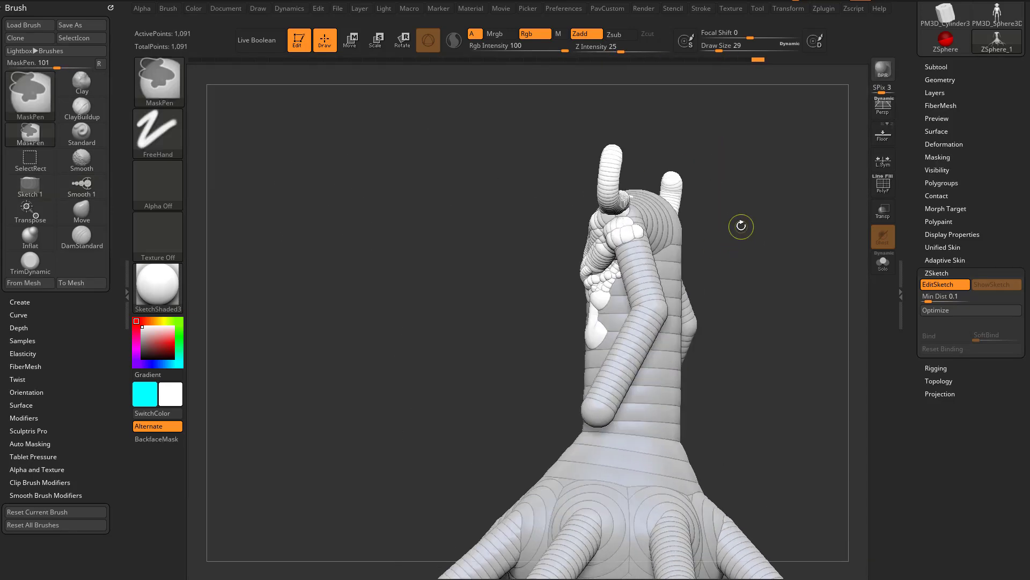
key("ctrl+z")
key("ctrl+z")
Step: Sketch a mirrored pair of long curved strands extending from the top of the shoulders, undoing the rejected attempts
mouse_move(628, 189)
left_mouse_down()
mouse_move(707, 190)
mouse_move(617, 212)
mouse_move(716, 177)
mouse_move(588, 215)
mouse_move(763, 205)
mouse_move(766, 269)
mouse_move(778, 275)
left_mouse_up()
key("ctrl+z")
left_click_drag(559, 230, 692, 161)
left_click_drag(767, 231, 733, 193)
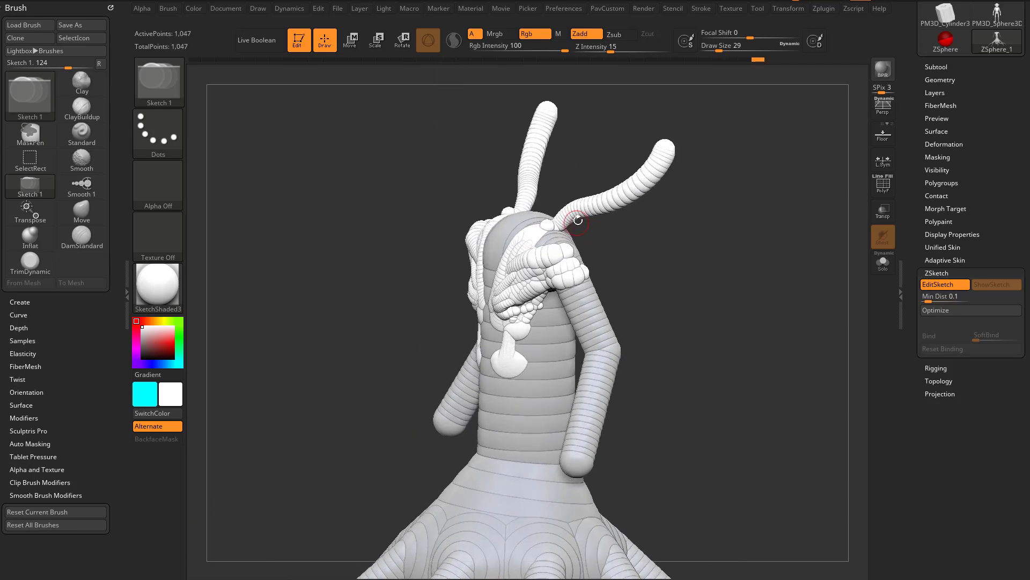
key("ctrl+z")
left_click_drag(562, 228, 743, 199)
left_click_drag(795, 268, 717, 277)
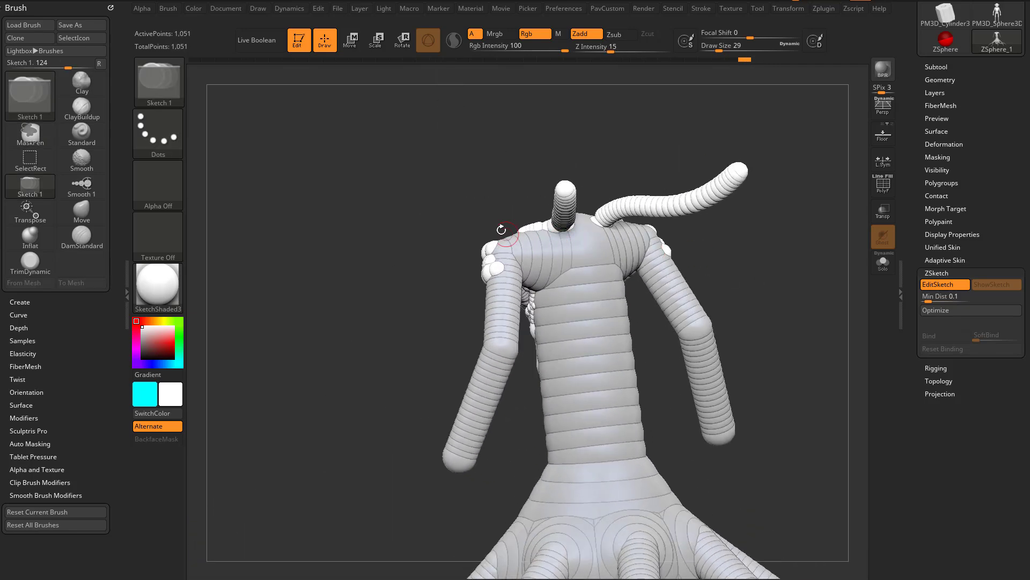
Step: Try a second mirrored pair of strands rising from the top of the torso, and undo it
left_click_drag(501, 229, 606, 241)
mouse_move(558, 231)
left_mouse_down()
mouse_move(514, 235)
mouse_move(475, 161)
left_mouse_up()
left_click_drag(743, 223, 794, 212)
left_click_drag(545, 226, 558, 137)
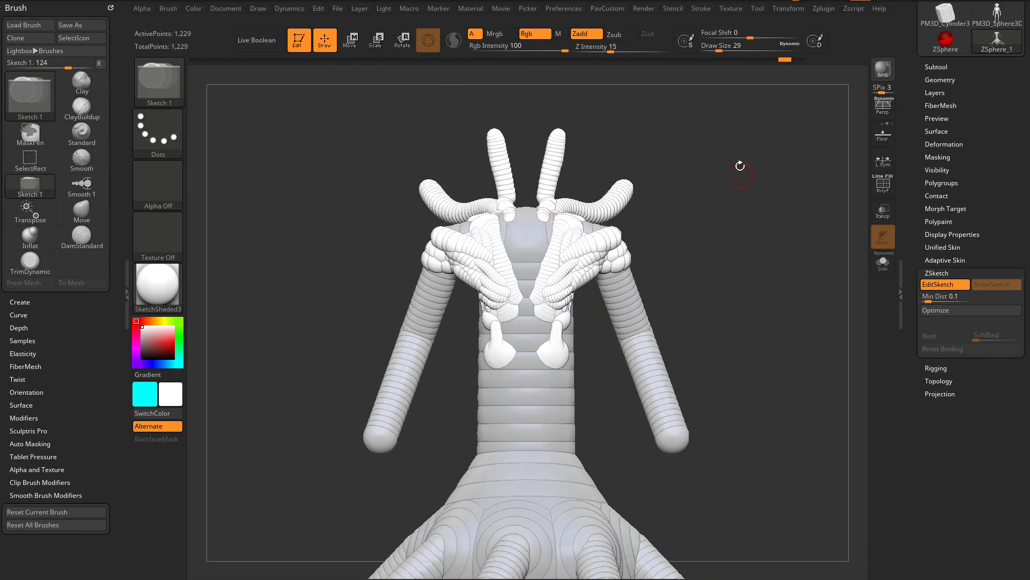
key("ctrl+z")
key("ctrl+z")
Step: Sketch three short mirrored strands hanging down from each long shoulder strand
left_click_drag(741, 166, 692, 171)
left_click_drag(592, 212, 612, 274)
left_click_drag(649, 214, 660, 273)
left_click_drag(701, 205, 713, 262)
mouse_move(693, 279)
left_mouse_down()
mouse_move(726, 280)
mouse_move(699, 277)
left_mouse_up()
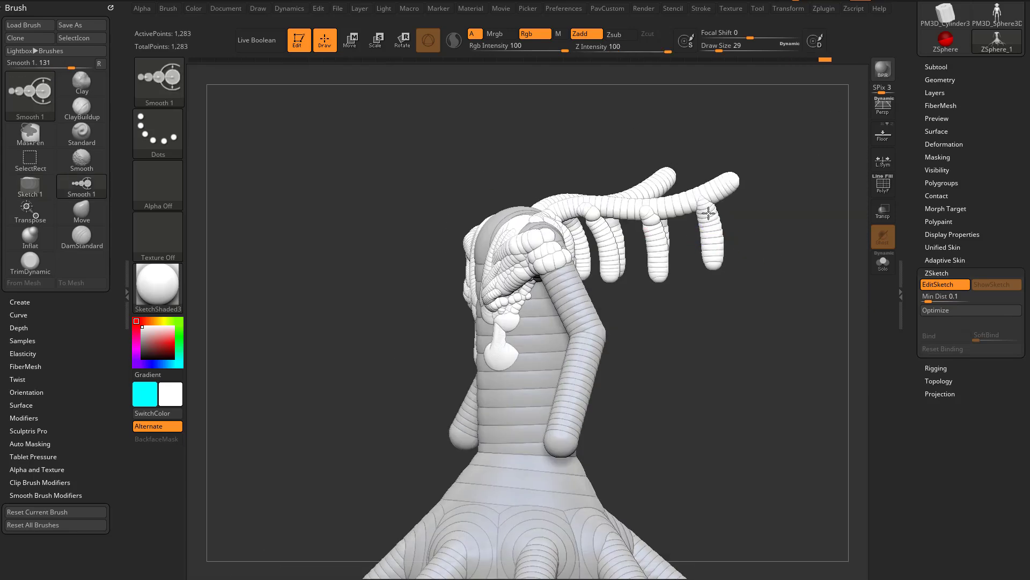
mouse_move(759, 196)
left_mouse_down()
mouse_move(712, 257)
mouse_move(703, 210)
left_mouse_up()
Step: Remove the short hanging strands from beneath the long shoulder strands
left_click_drag(653, 280, 663, 246, "alt")
left_click_drag(662, 247, 664, 224, "alt")
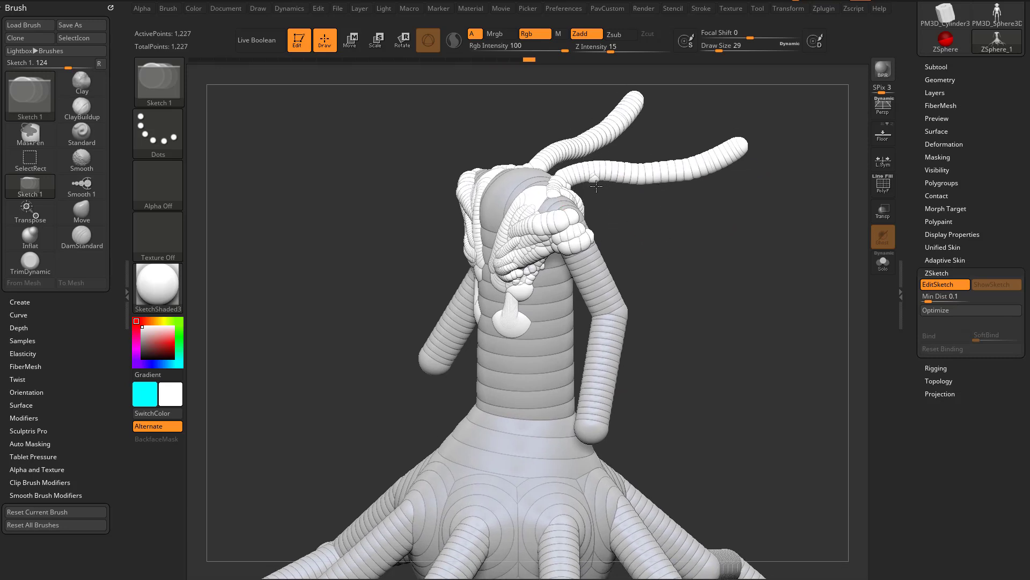
left_click_drag(595, 186, 595, 178, "alt")
left_click_drag(736, 227, 710, 281, "alt")
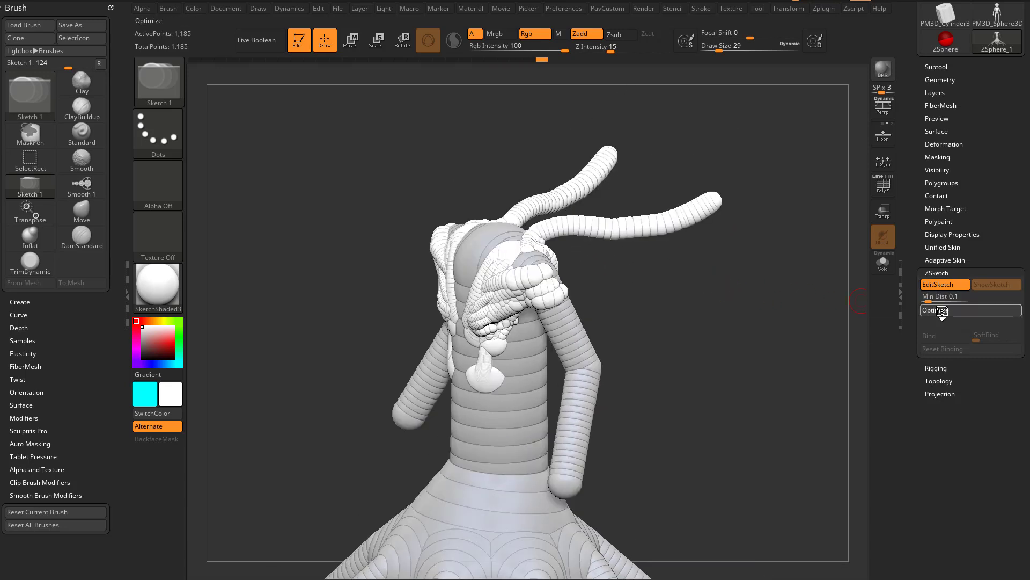
Step: Sketch mirrored muscle strips across the upper back behind the shoulders
mouse_move(553, 321)
left_mouse_down()
mouse_move(732, 269)
mouse_move(525, 274)
mouse_move(550, 265)
mouse_move(597, 320)
left_mouse_up()
left_click_drag(567, 272, 594, 326)
left_click_drag(574, 281, 606, 326)
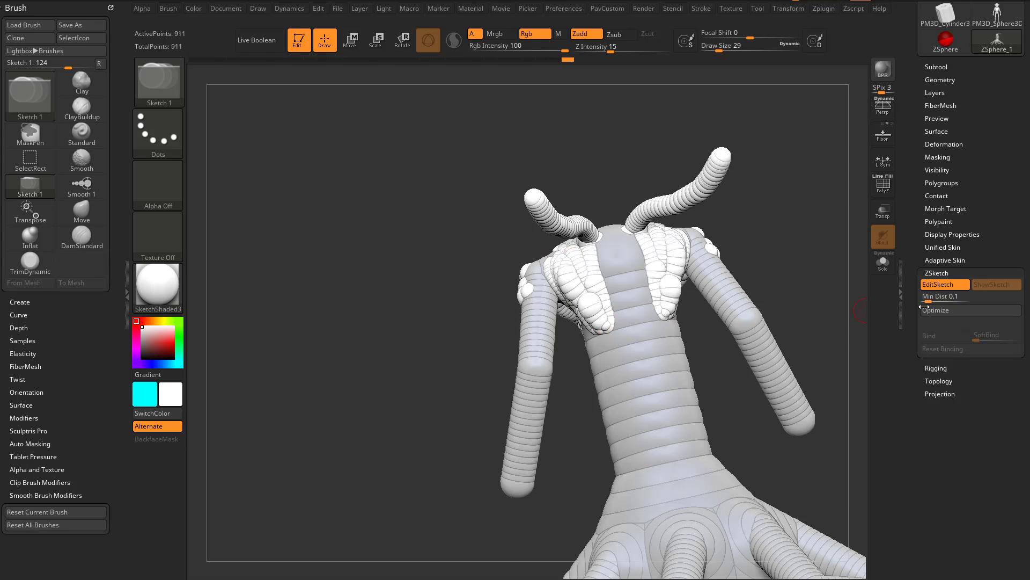
Step: Sketch an extra mirrored strip on the chest and smooth the strips up toward the shoulders
left_click_drag(835, 323, 771, 279)
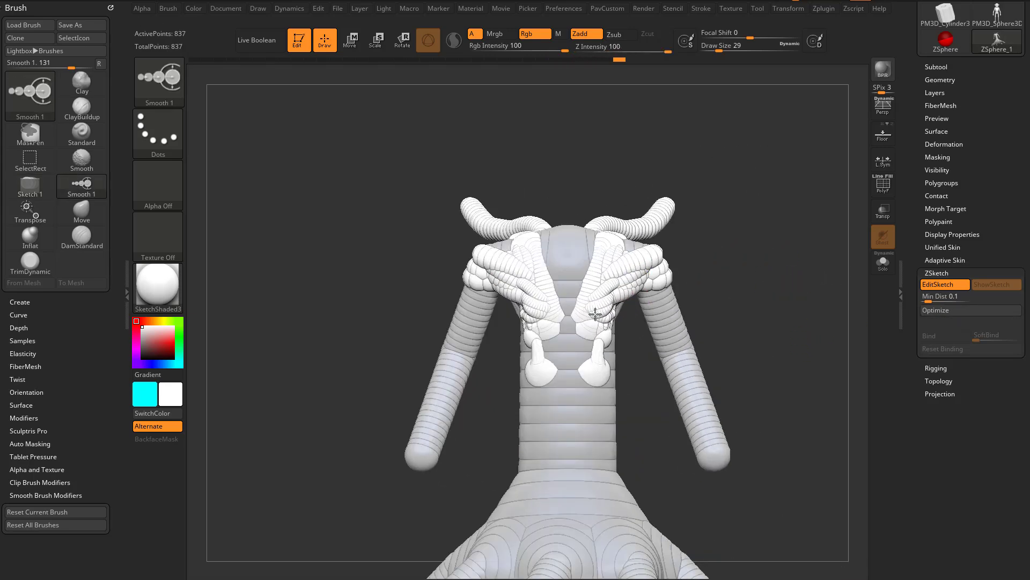
left_click_drag(709, 249, 555, 260)
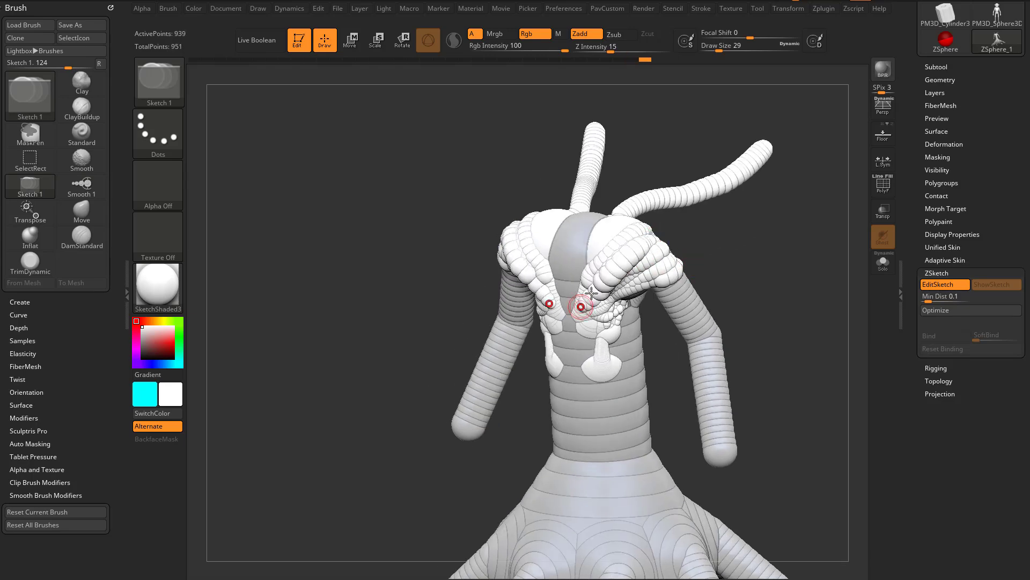
key("shift")
left_click_drag(581, 305, 650, 240, "shift")
mouse_move(725, 260)
left_mouse_down()
mouse_move(746, 268)
mouse_move(778, 257)
left_mouse_up()
left_click_drag(778, 258, 751, 279, "shift")
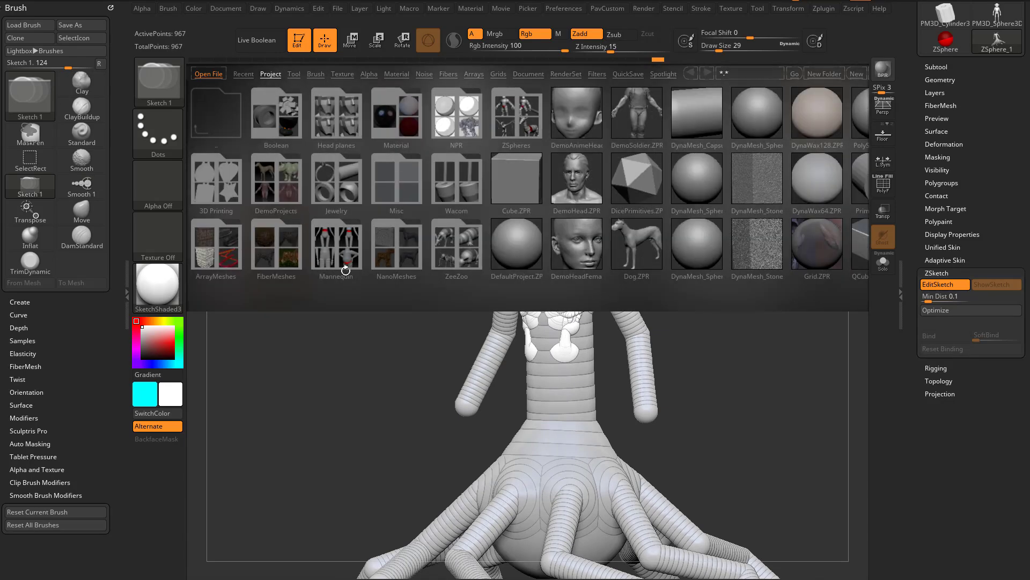
Step: Open the ZeeZoo project folder in LightBox and browse its ready-made ZSphere animals
double_click(473, 236)
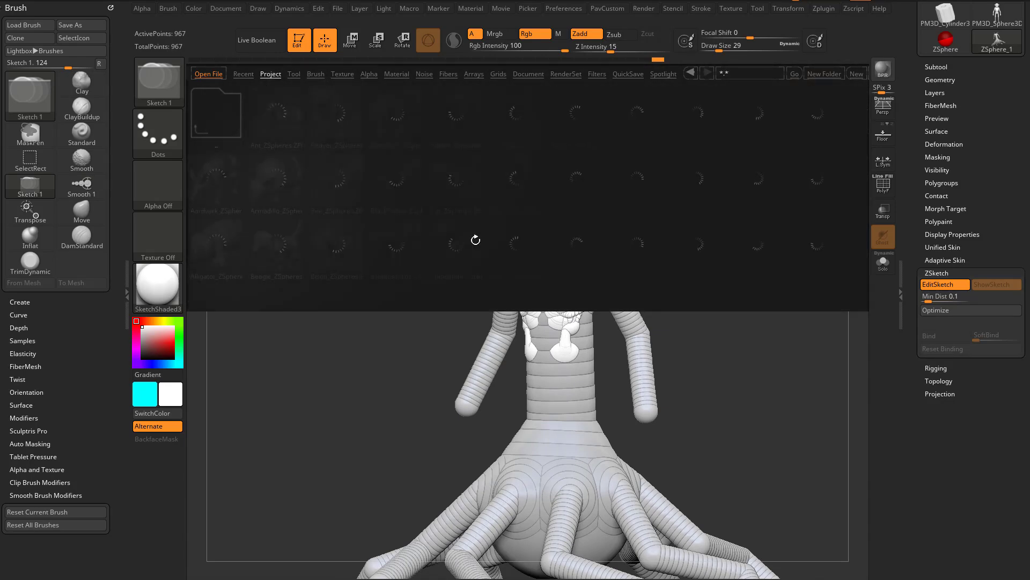
left_click_drag(652, 221, 603, 220)
scroll(603, 223, "down", 5)
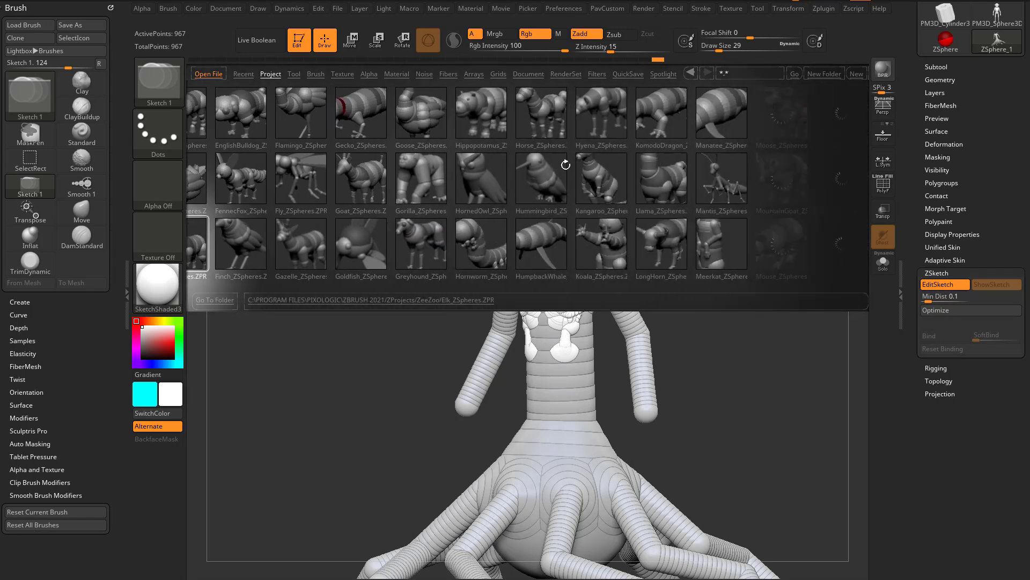
scroll(524, 201, "down", 2)
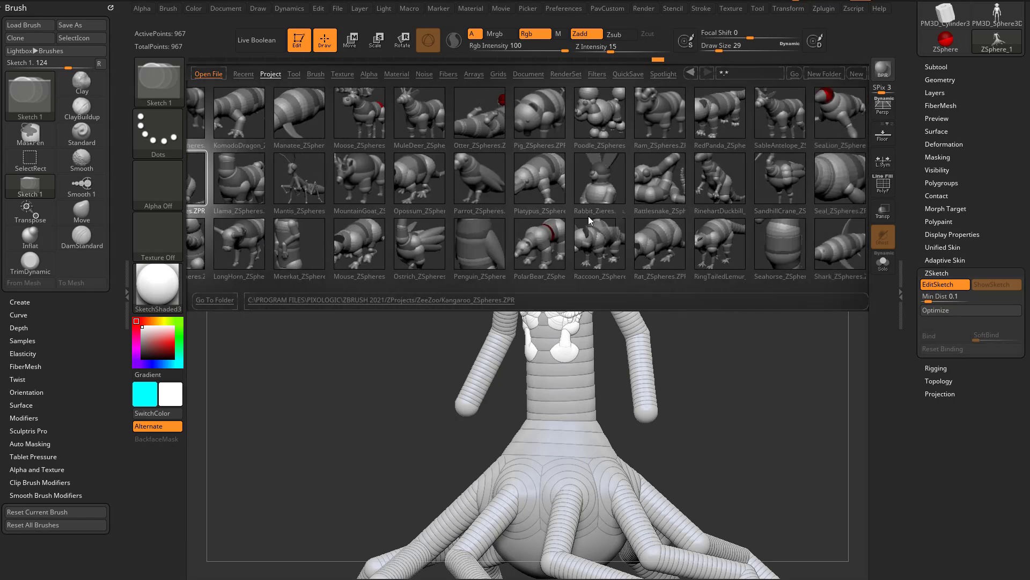
scroll(588, 216, "down", 4)
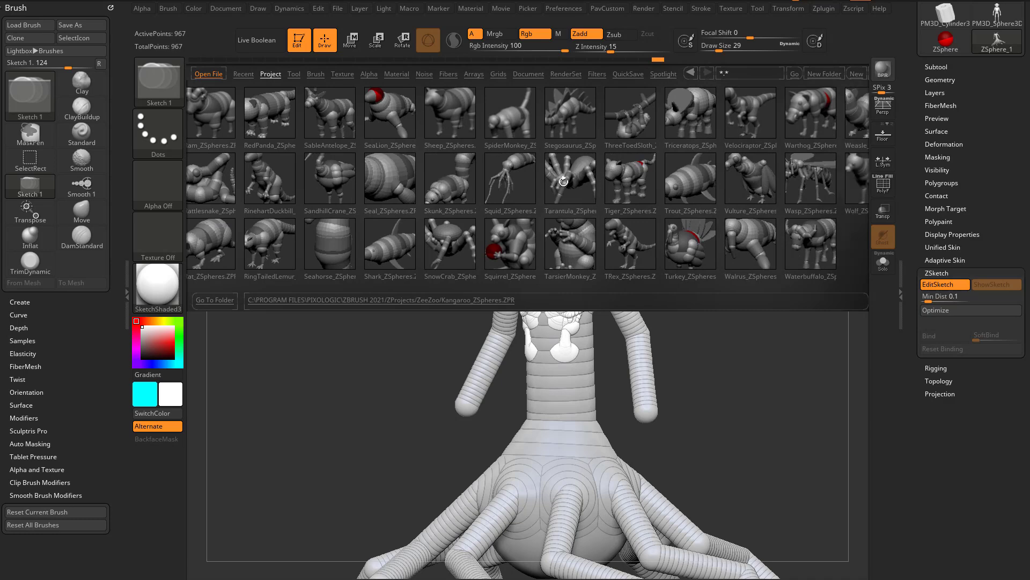
scroll(525, 185, "up", 10)
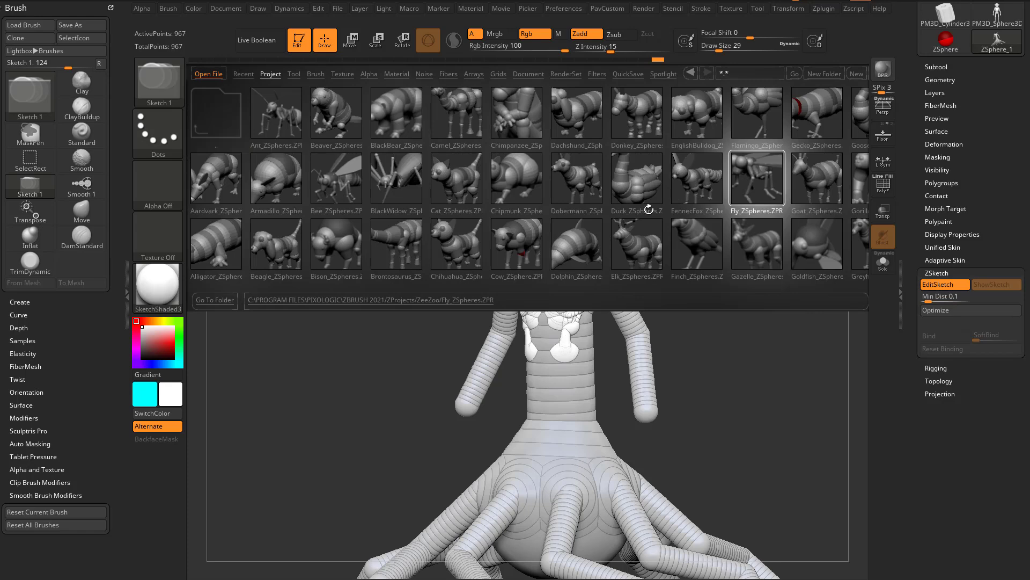
Step: Load the ZSketch_Shrimpy example from the ZSketch folder of LightBox's tools
left_click(291, 74)
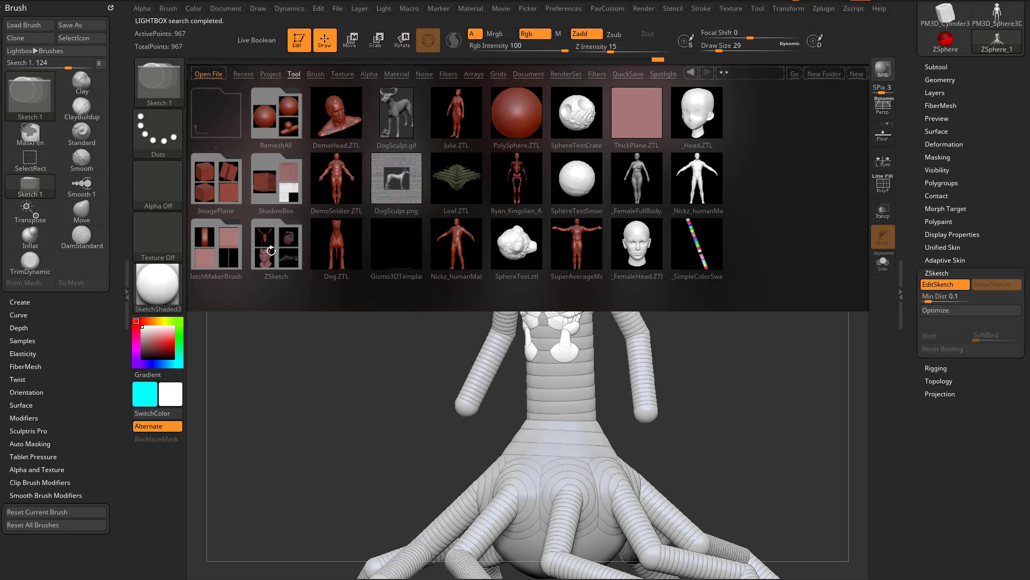
double_click(274, 246)
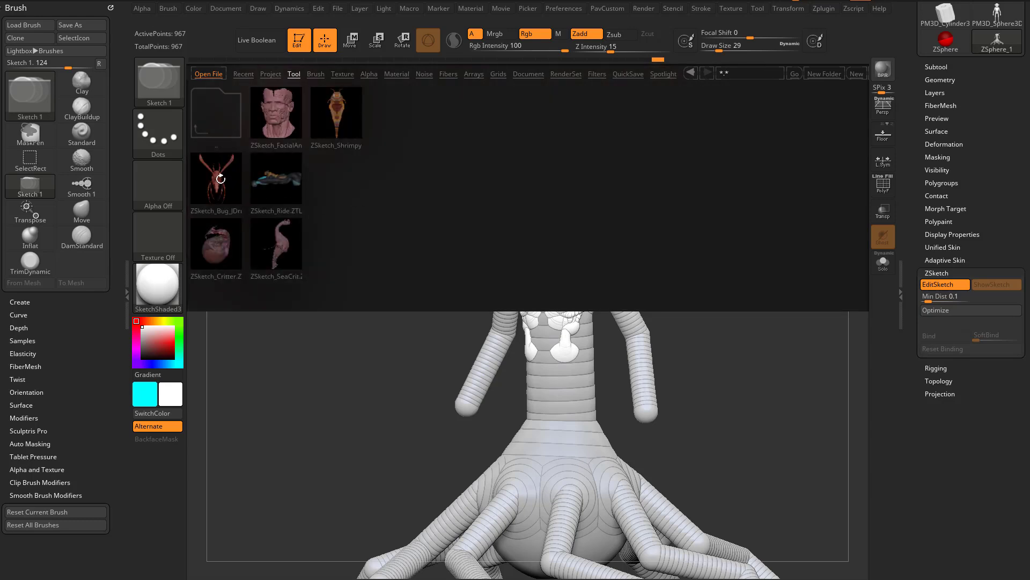
double_click(354, 134)
key("comma")
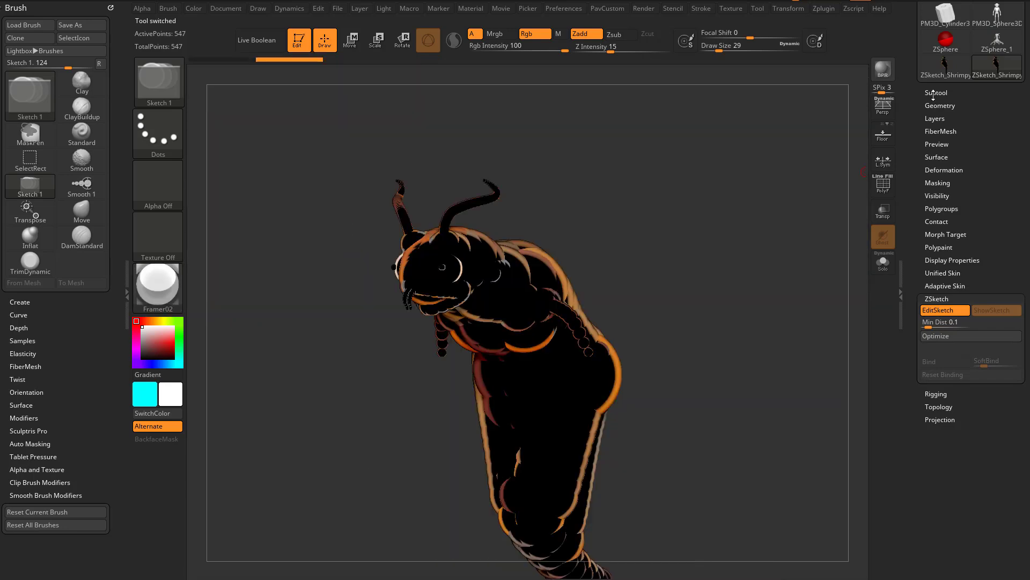
Step: Turn off the polypaint display of the shrimp's subtool and inspect the model
left_click(938, 94, "shift")
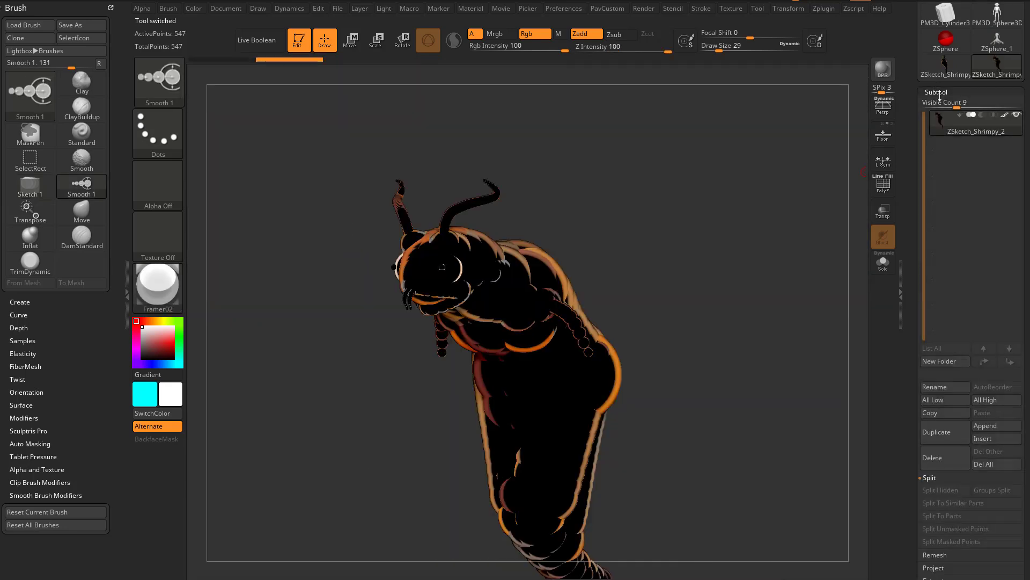
left_click(1005, 116)
mouse_move(807, 188)
left_mouse_down()
mouse_move(745, 219)
mouse_move(786, 217)
mouse_move(730, 225)
mouse_move(706, 211)
mouse_move(688, 232)
mouse_move(835, 204)
left_mouse_up()
left_click(155, 291)
Step: Switch the active tool back to the eight-legged ZSphere_1 figure
left_click_drag(909, 180, 907, 270)
left_click(997, 221)
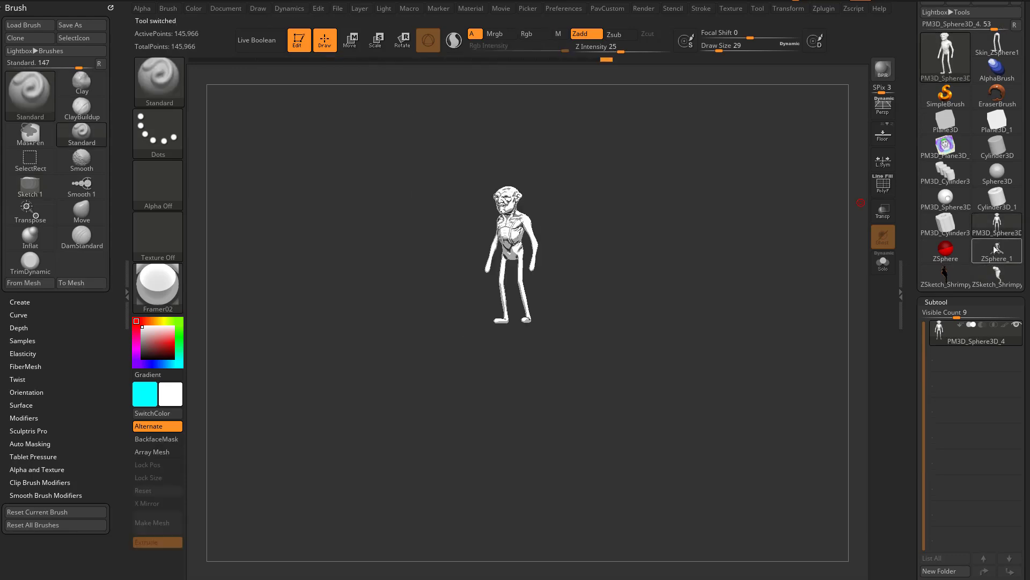
left_click(996, 249)
left_click_drag(774, 315, 769, 300)
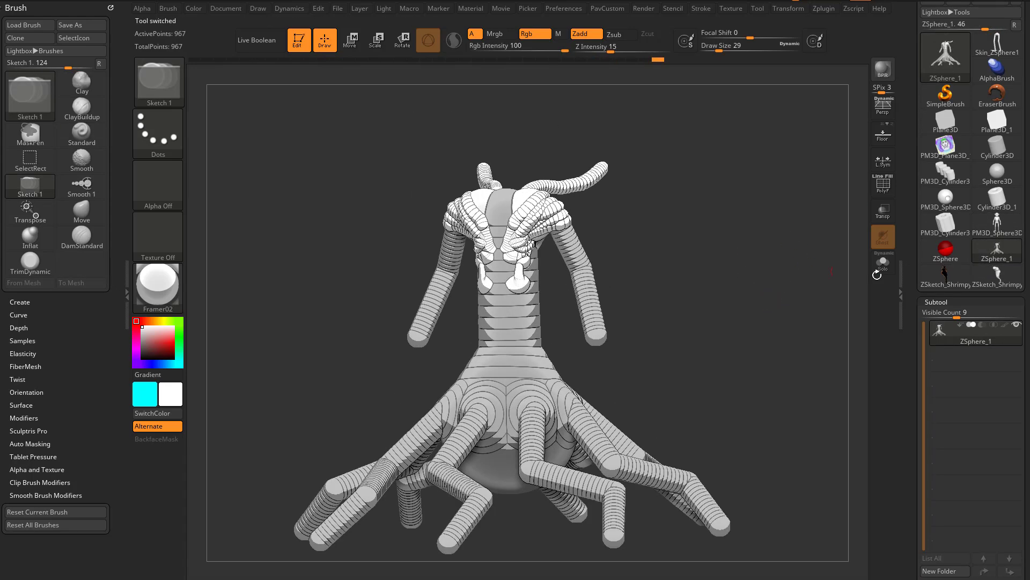
left_click_drag(798, 266, 815, 291)
Step: Preview the sketched muscle strips of the figure as a skinned mesh
left_click_drag(912, 301, 918, 142)
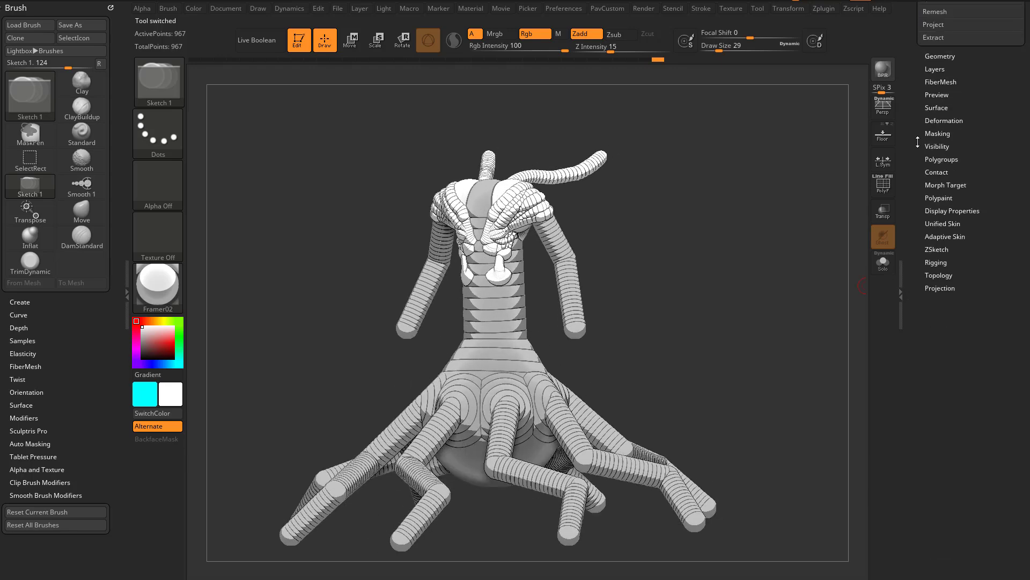
left_click_drag(812, 237, 712, 253)
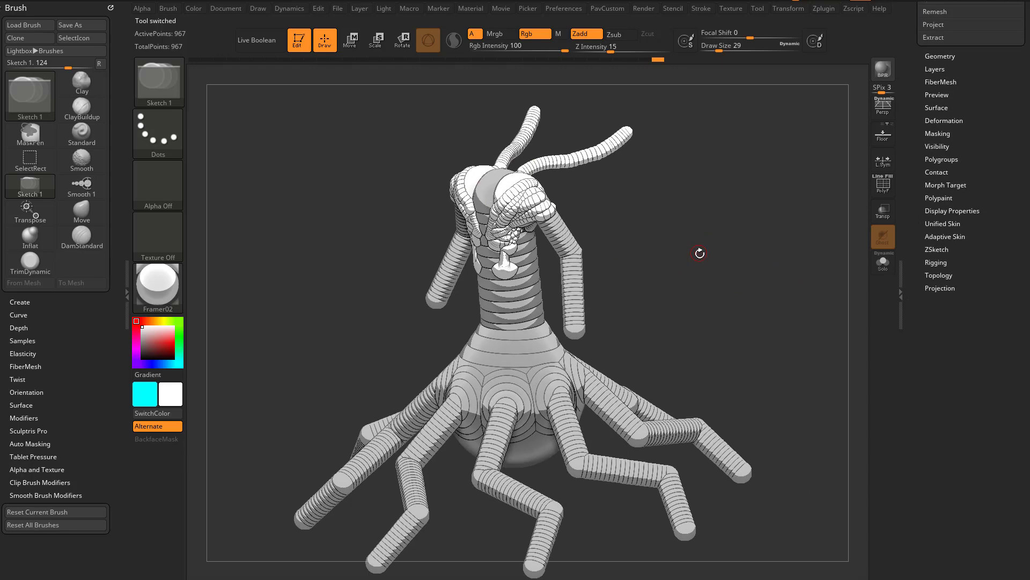
mouse_move(694, 204)
left_mouse_down()
mouse_move(679, 255)
mouse_move(754, 282)
mouse_move(571, 323)
left_mouse_up()
mouse_move(696, 314)
left_mouse_down()
mouse_move(633, 328)
mouse_move(673, 329)
mouse_move(692, 308)
left_mouse_up()
key("shift")
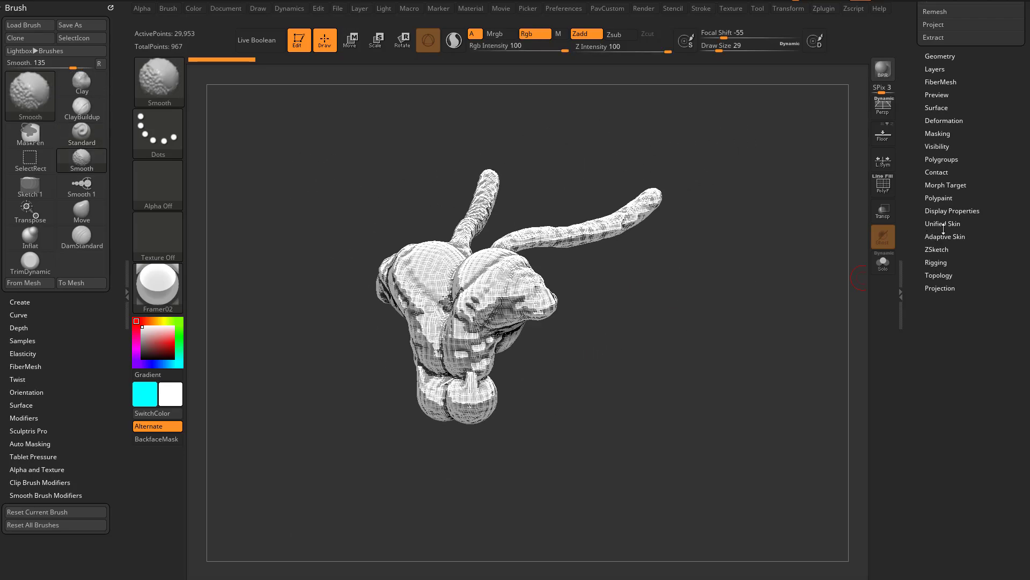
Step: Turn on the polyframe display and open the Unified Skin settings, leaving the skin preview
left_click(891, 187)
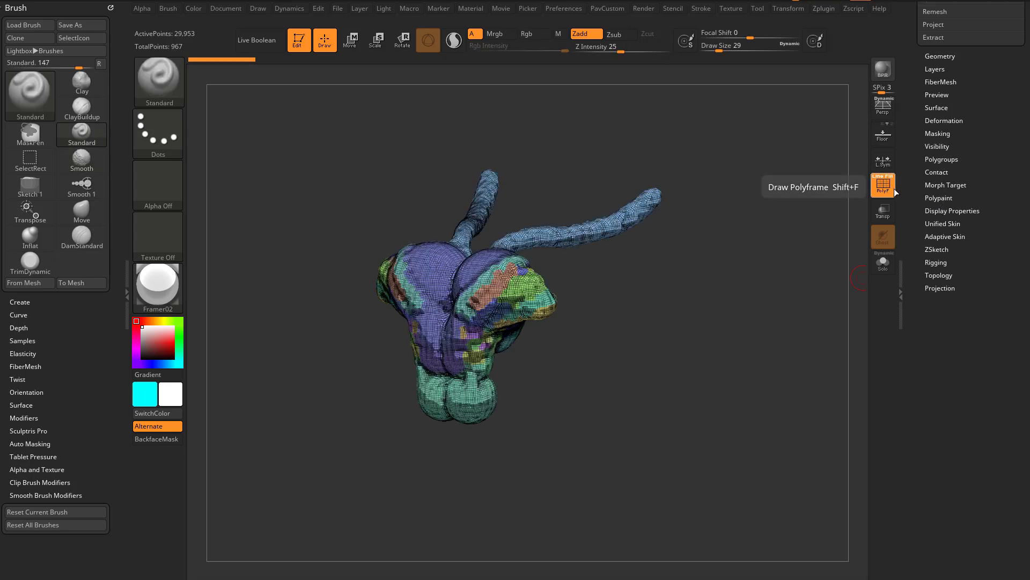
left_click(940, 223)
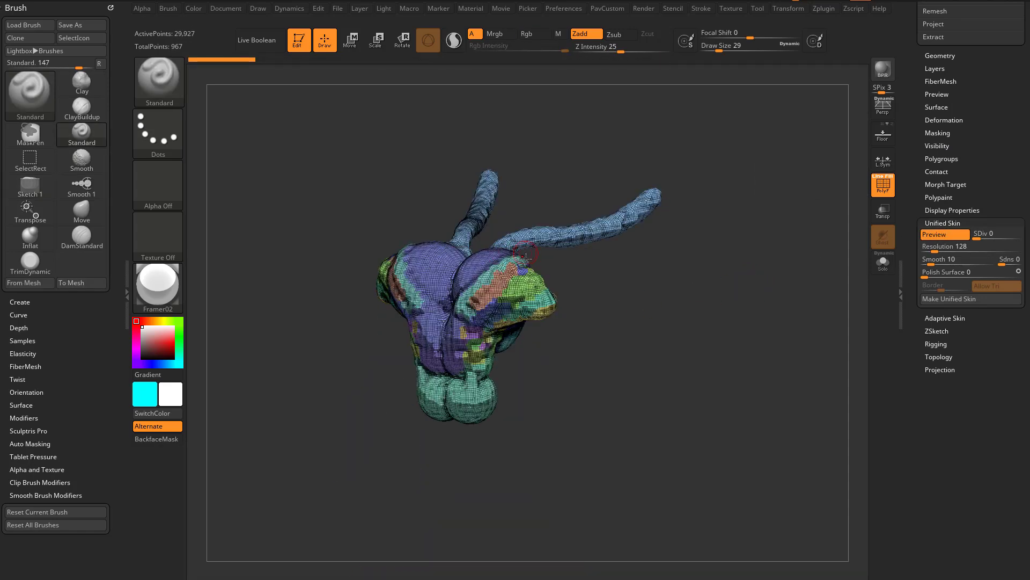
key("a")
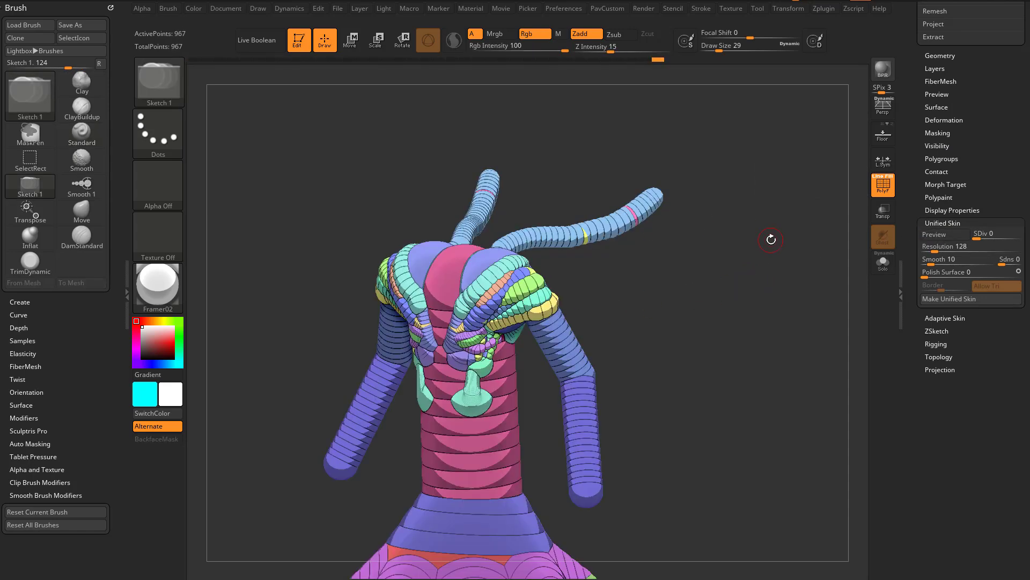
Step: Leave the sketch editing mode, preview the adaptive skin of the bare ZSphere figure and review the Adaptive Skin and ZSketch settings
left_click(928, 332)
left_click(938, 341)
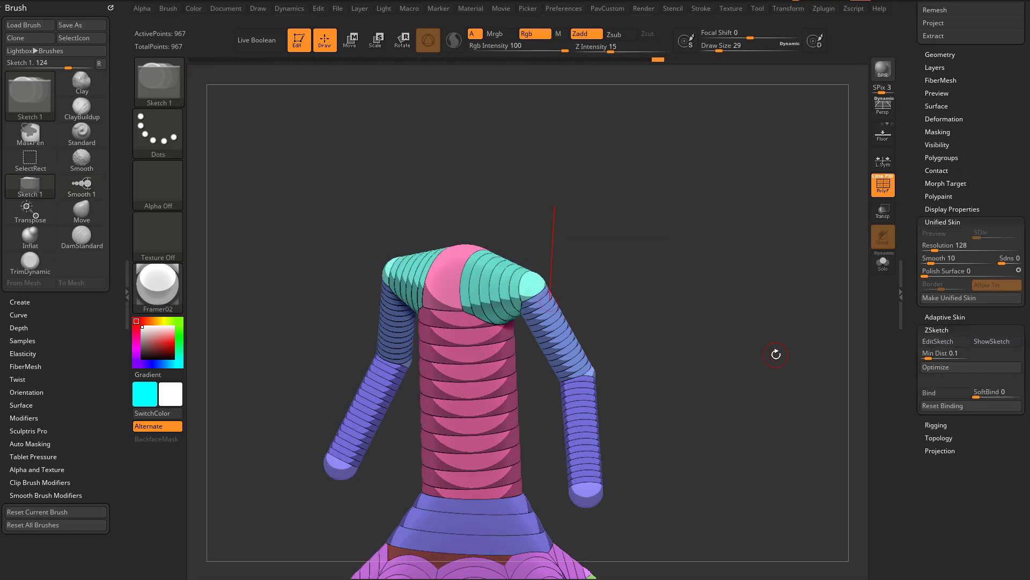
key("a")
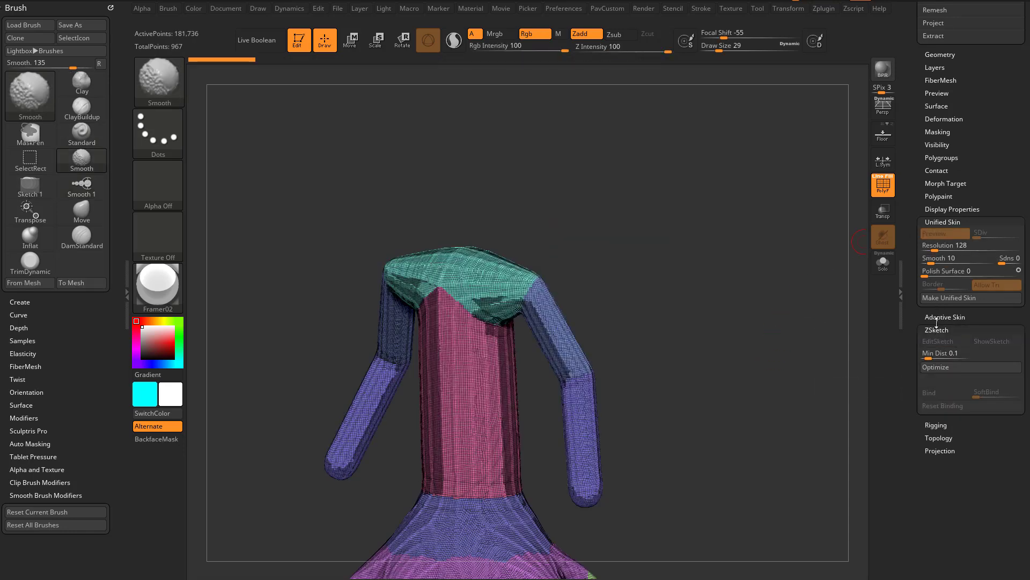
left_click(939, 316)
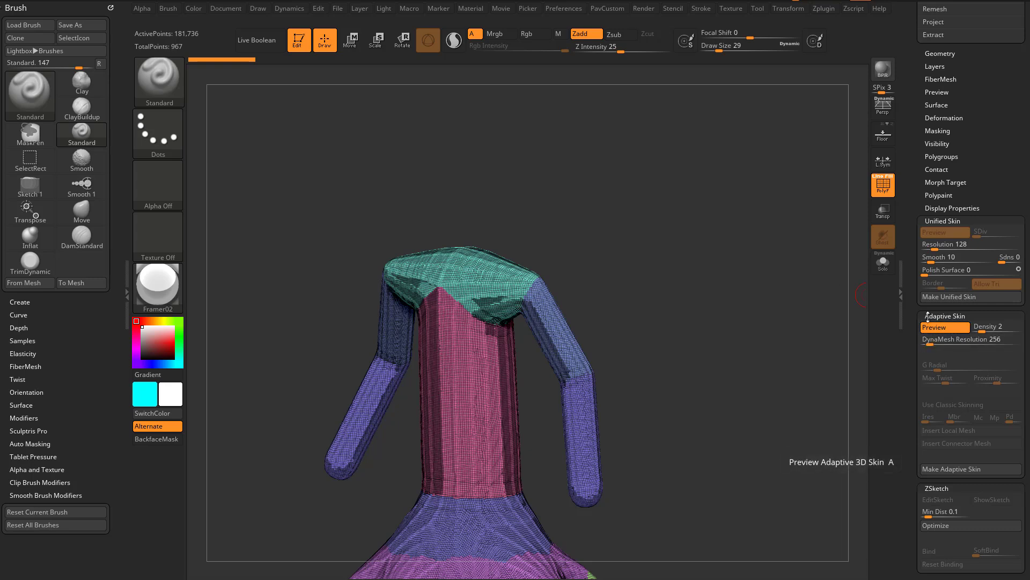
left_click_drag(915, 327, 915, 288)
left_click(940, 430)
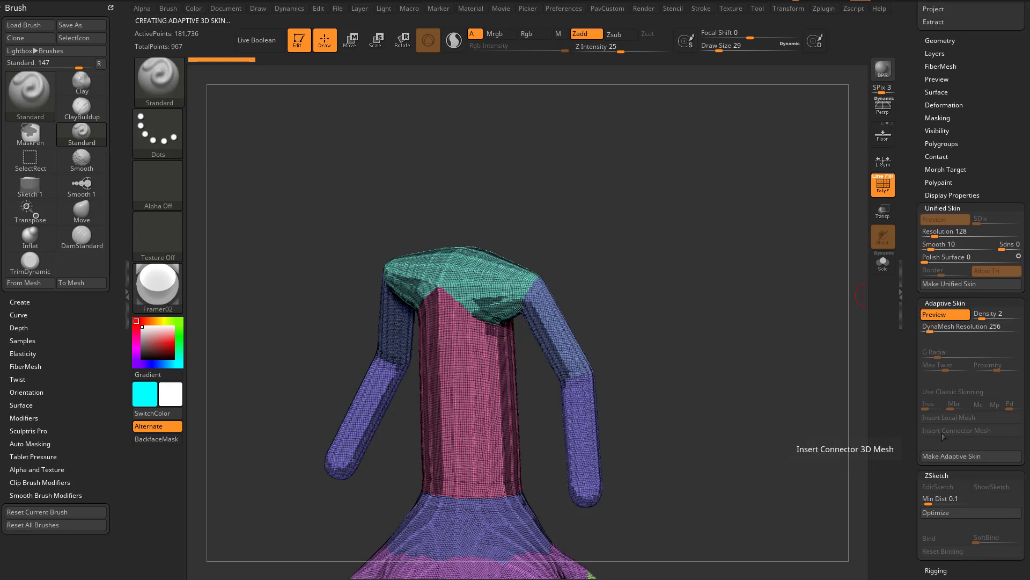
scroll(937, 432, "down", 3)
left_click(937, 396)
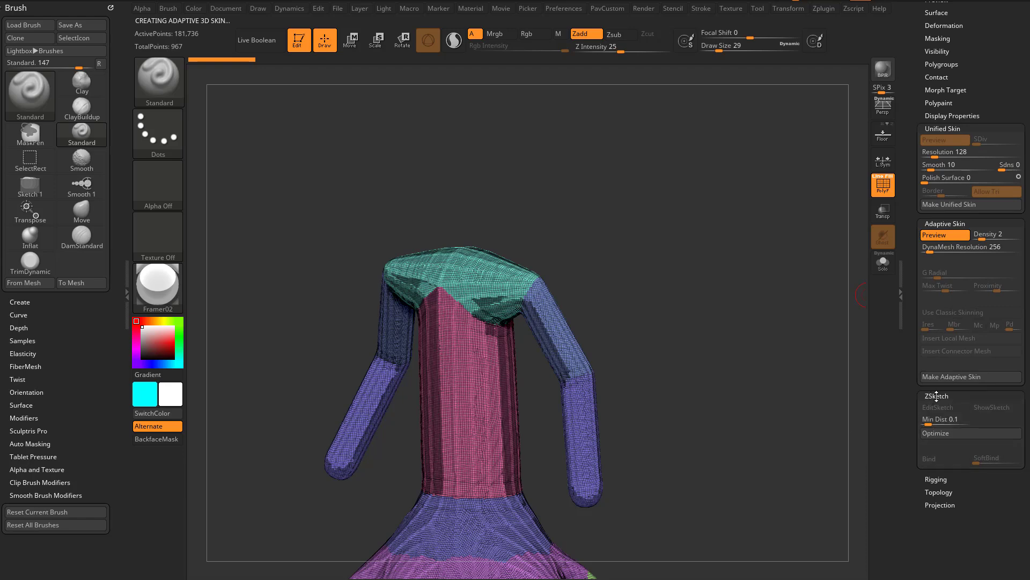
left_click(937, 396)
left_click_drag(928, 346, 923, 477)
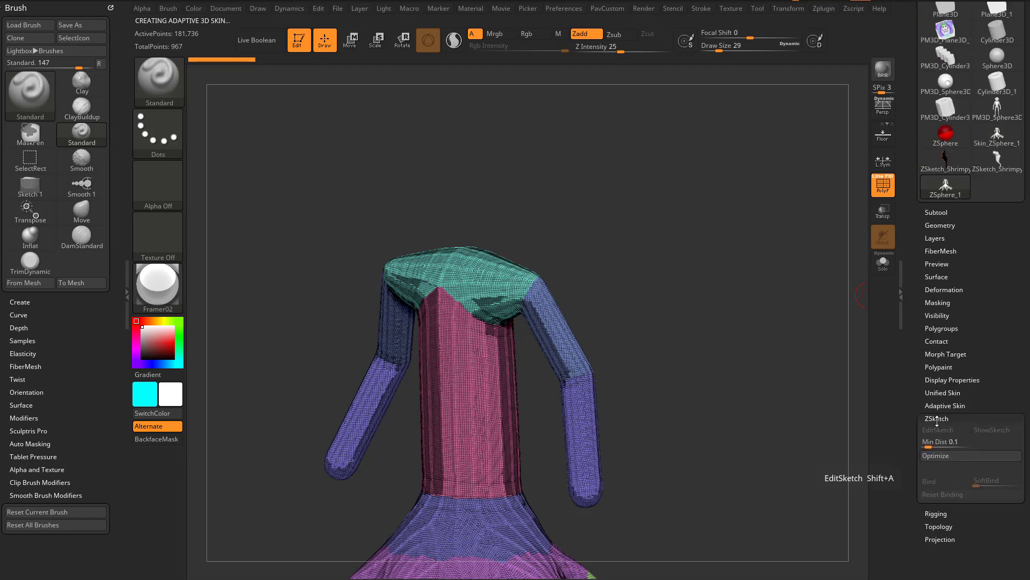
Step: Return to editing the muscle sketch and make a unified skin from it at resolution 128
key("a")
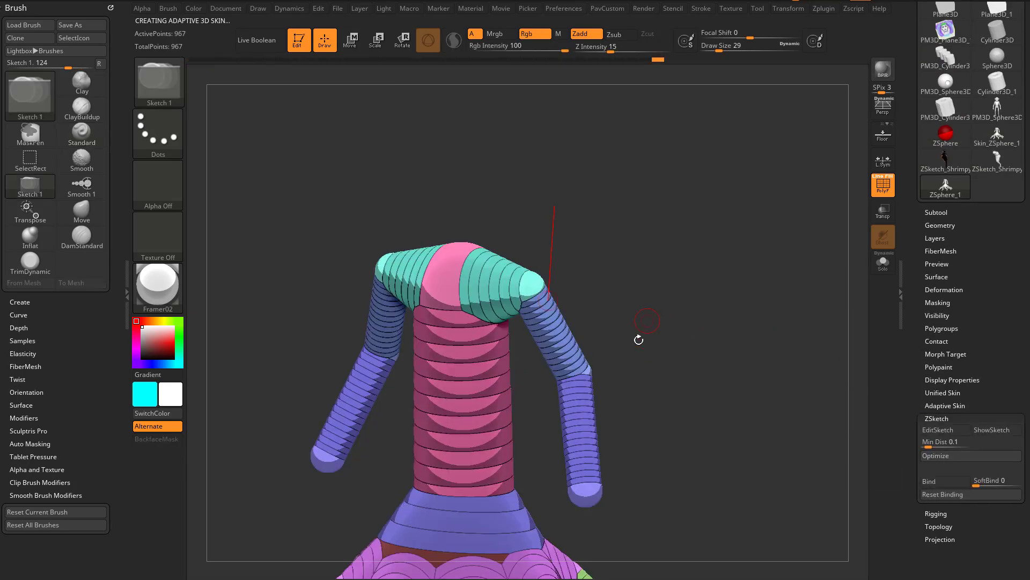
left_click(945, 429)
left_click(941, 392)
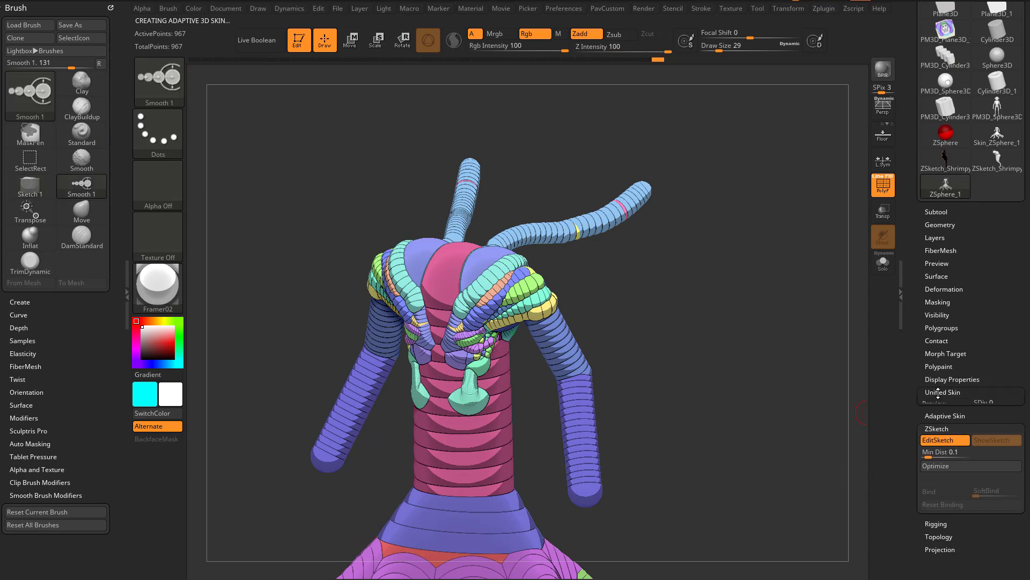
key("a")
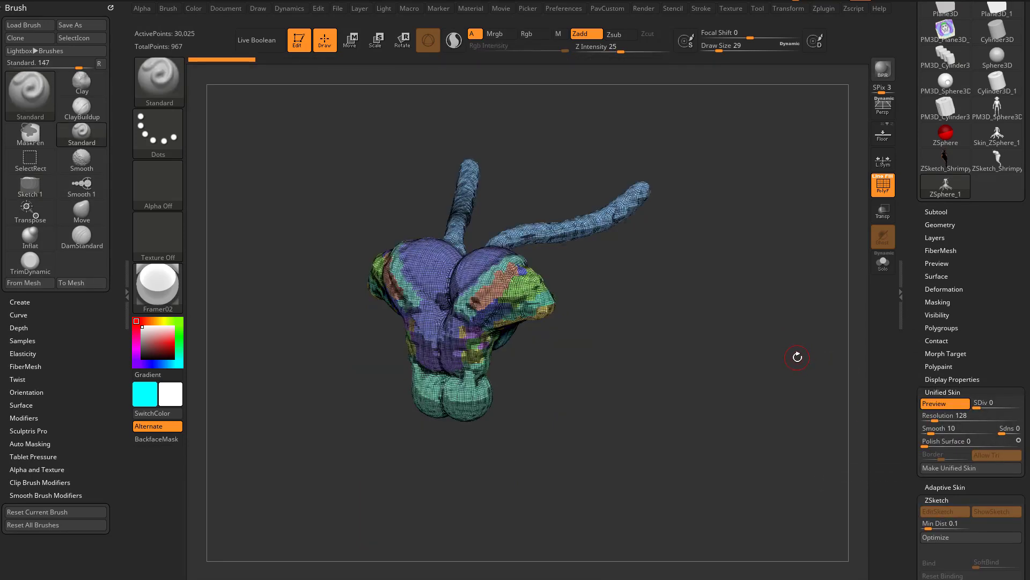
left_click(947, 468)
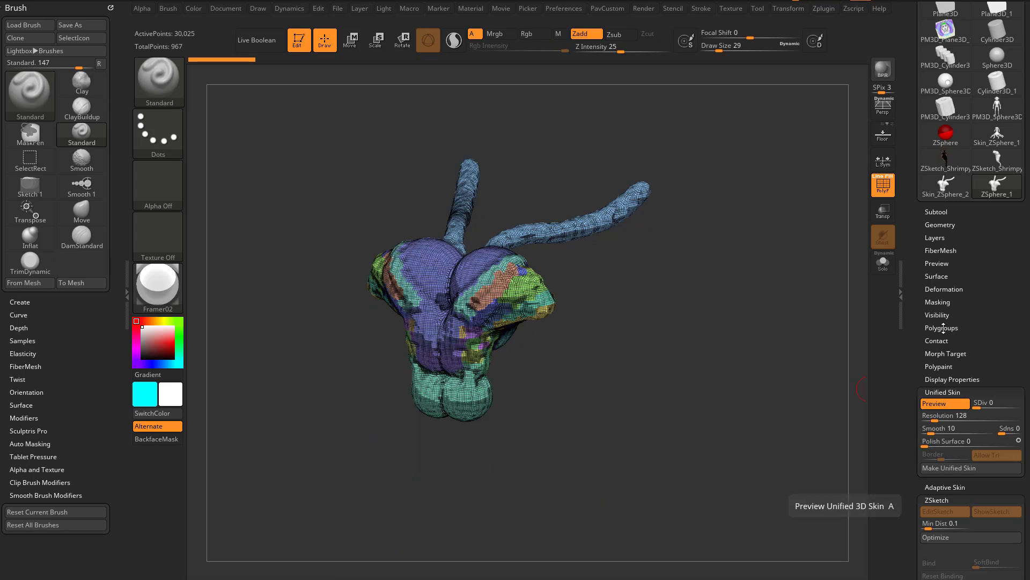
Step: Switch to the Skin_ZSphere_1 tool and append the muscle mesh Skin_ZSphere_2 to it as a subtool
mouse_move(944, 191)
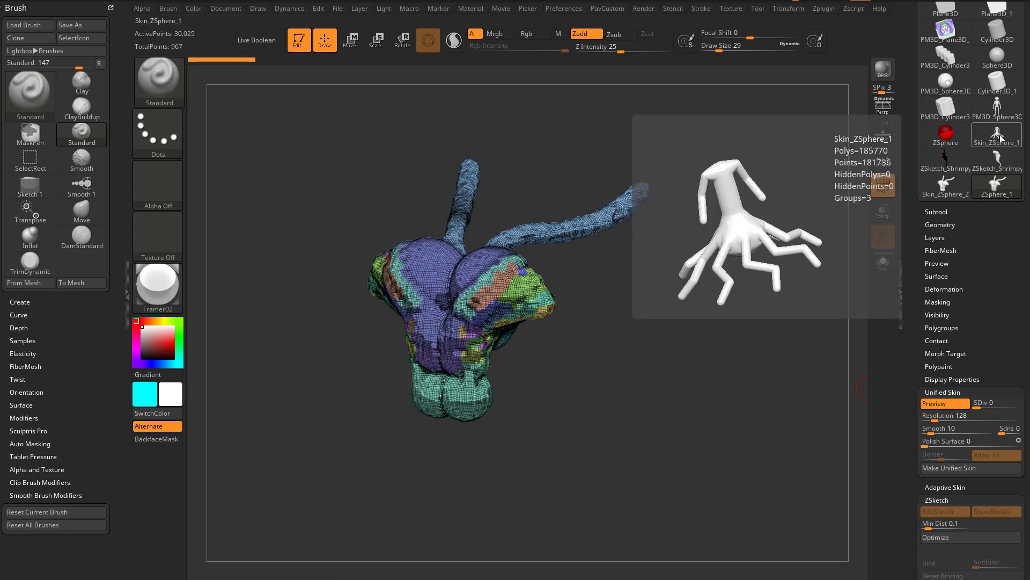
left_click(945, 187)
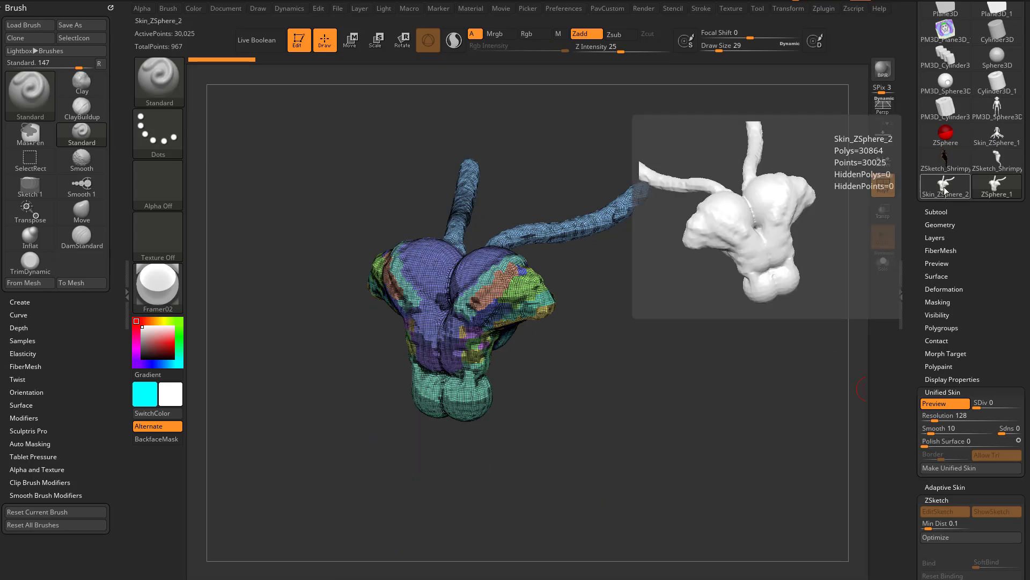
left_click(994, 137)
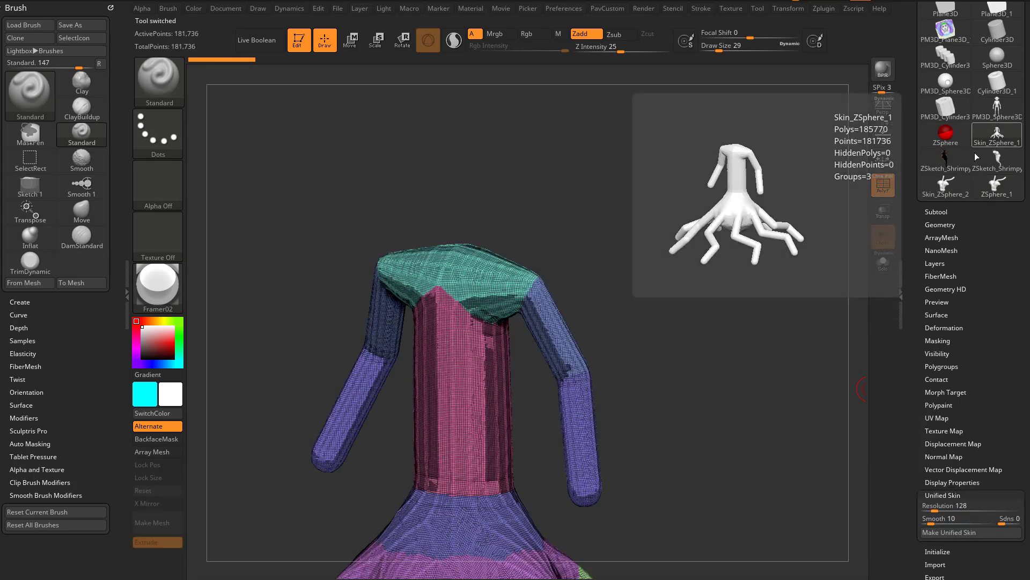
left_click(937, 212)
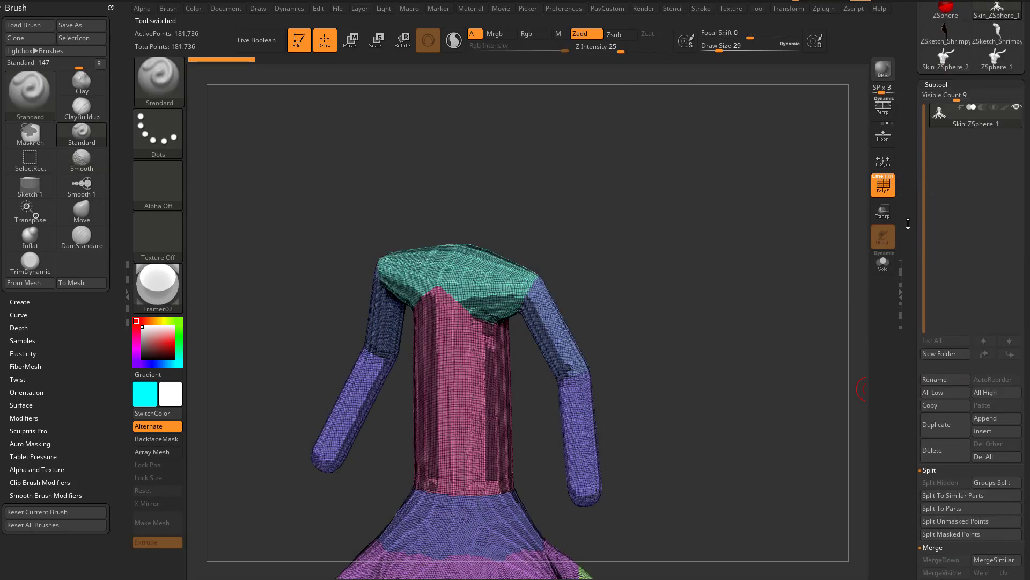
left_click(987, 419)
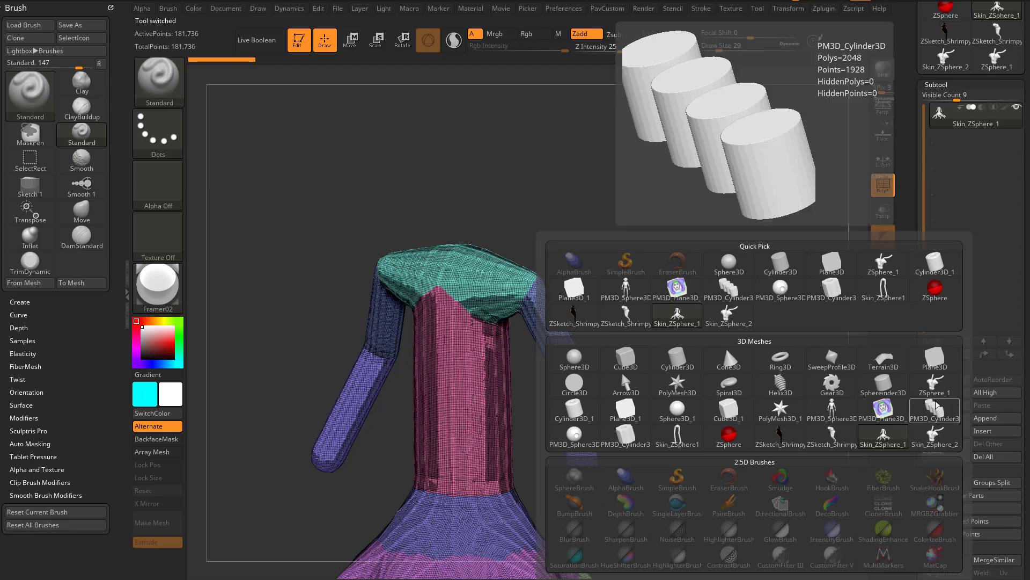
left_click(934, 445)
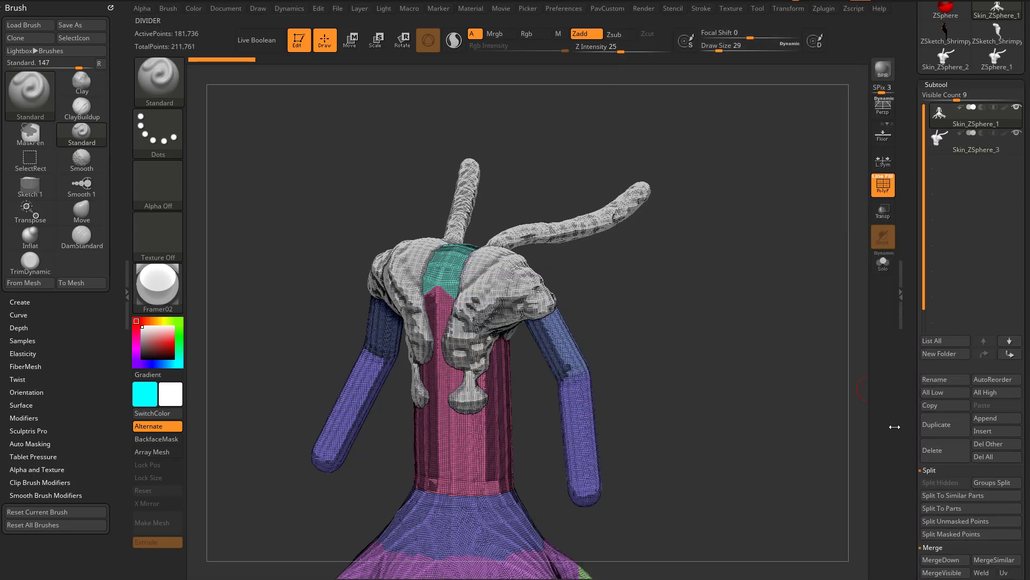
Step: Turn off the polyframe display and merge the muscle subtool with the body
key("shift+f")
left_click_drag(792, 390, 778, 271)
key("space")
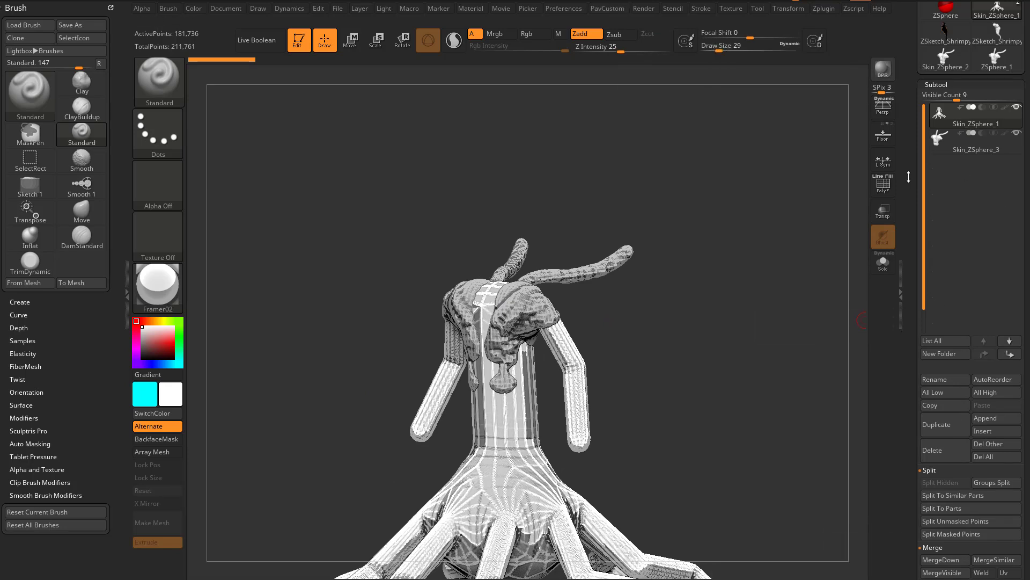
mouse_move(911, 190)
left_mouse_down()
mouse_move(913, 209)
mouse_move(913, 83)
left_mouse_up()
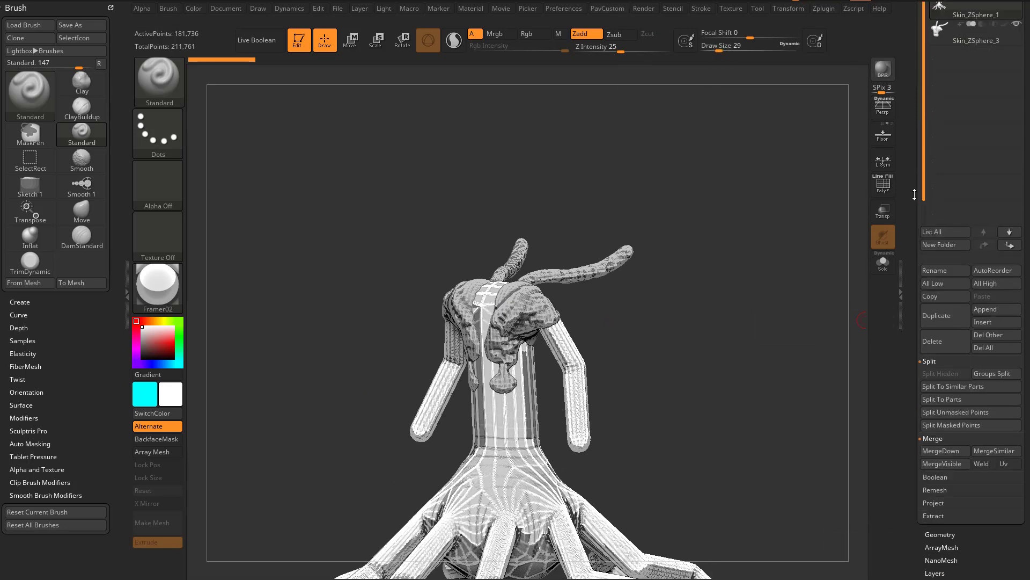
left_click(940, 450)
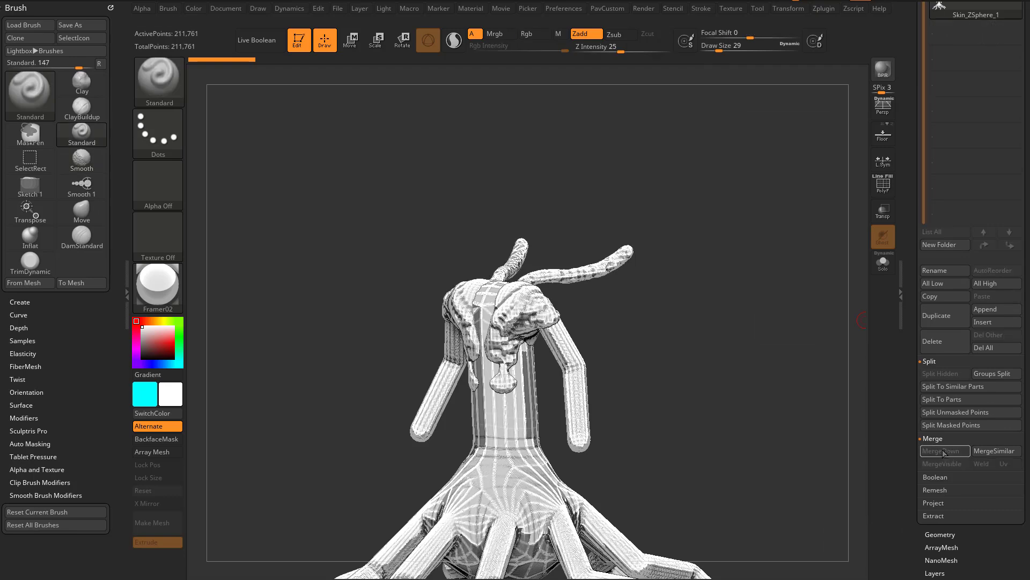
Step: Change the material to StartupMaterial and remesh the merged figure with DynaMesh
left_click(178, 293)
left_click(221, 264)
left_click_drag(604, 228, 759, 249)
left_click_drag(740, 209, 823, 340, "ctrl")
Step: Smooth the muscles on the shoulders and torso, the antennae and the waist at draw size 80
left_click_drag(765, 315, 701, 272, "alt")
mouse_move(530, 279)
left_mouse_down("shift")
mouse_move(526, 314)
mouse_move(543, 303)
left_mouse_up("shift")
left_click_drag(720, 232, 556, 260)
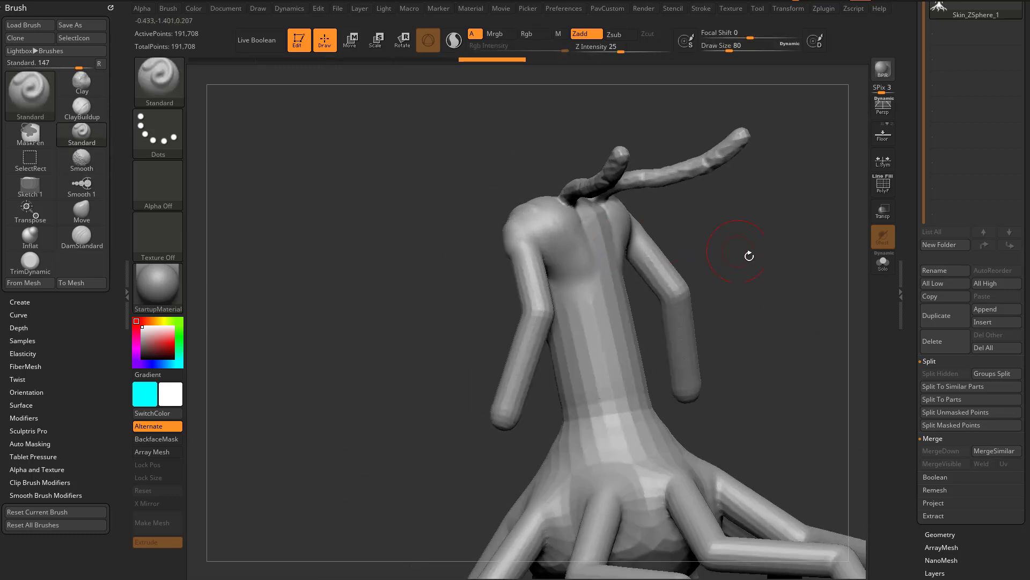
mouse_move(748, 252)
left_mouse_down()
mouse_move(810, 253)
mouse_move(713, 256)
mouse_move(590, 231)
left_mouse_up()
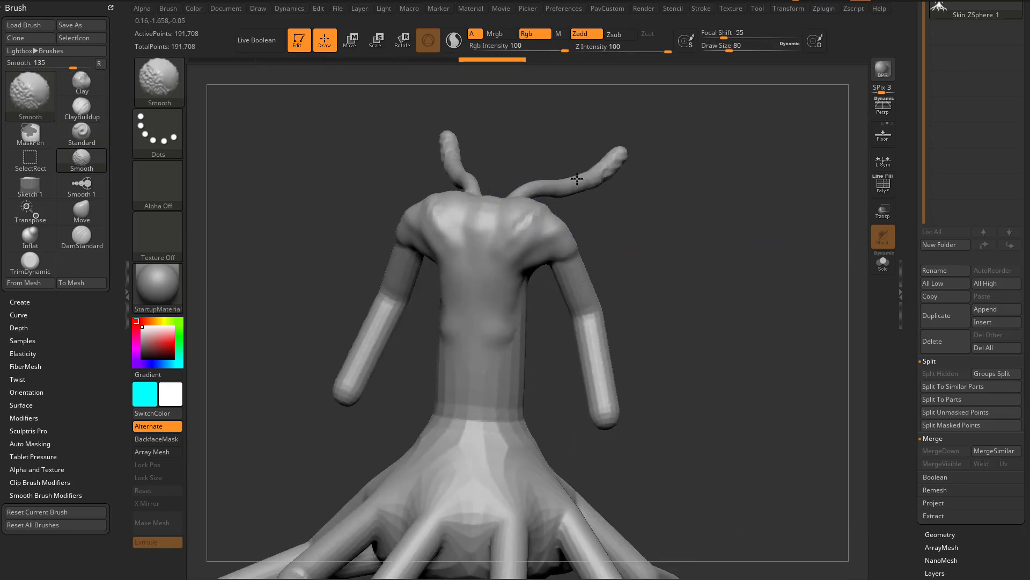
left_click_drag(665, 156, 515, 217)
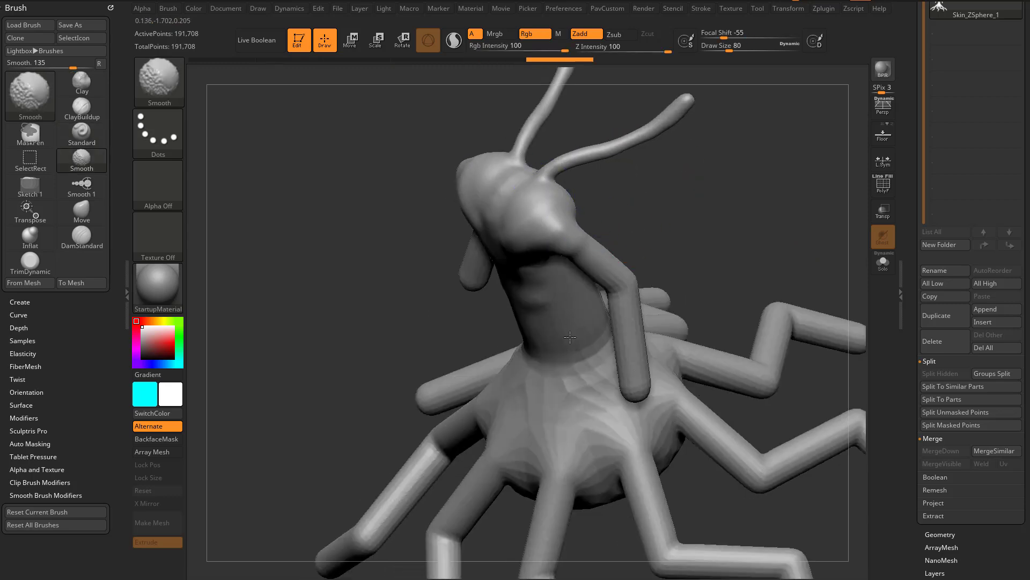
left_click_drag(570, 337, 575, 370, "shift")
mouse_move(751, 301)
left_mouse_down()
mouse_move(786, 265)
mouse_move(775, 211)
mouse_move(769, 220)
left_mouse_up()
Step: Load a fresh ZSphere with the draw size at 49 and turn on sketch editing for it
key("s")
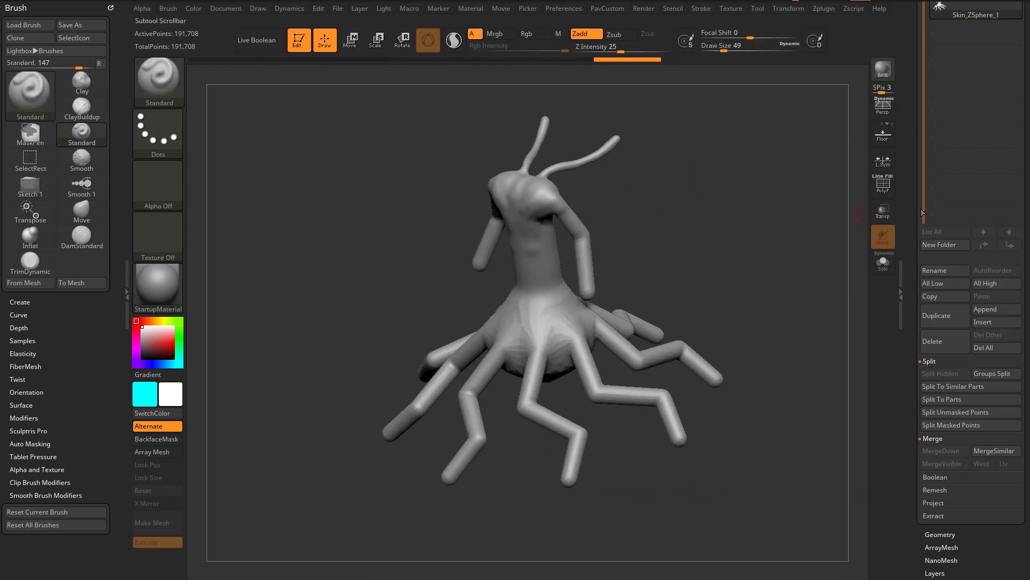
left_click_drag(916, 212, 924, 383)
left_click(946, 344)
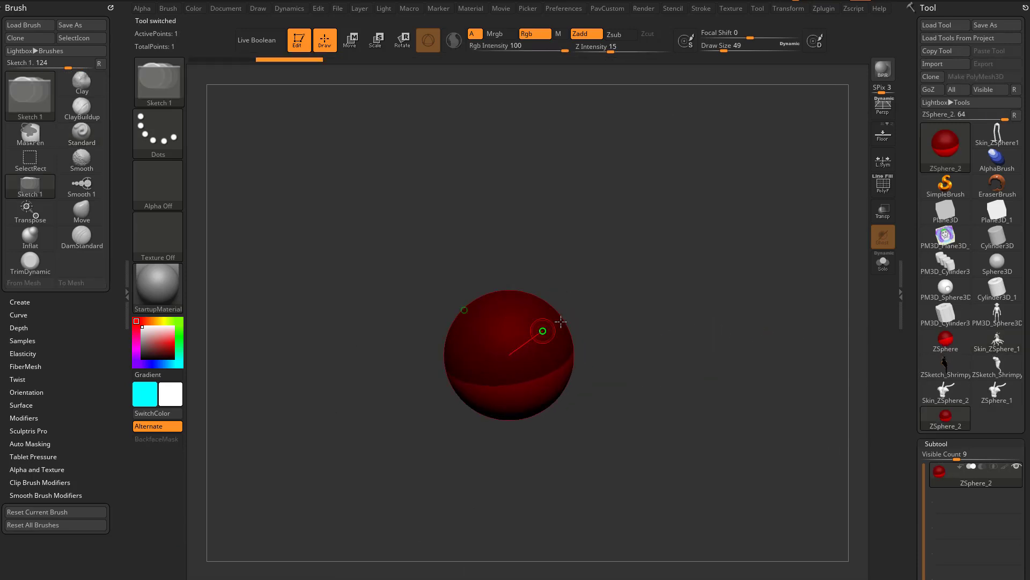
left_click_drag(909, 358, 902, 191)
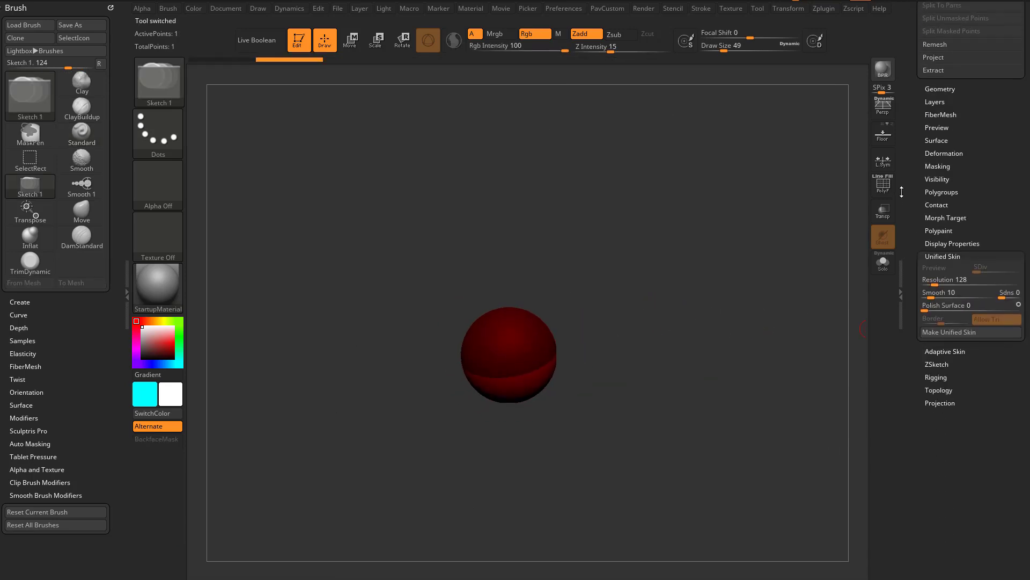
key("shift")
left_click(938, 358)
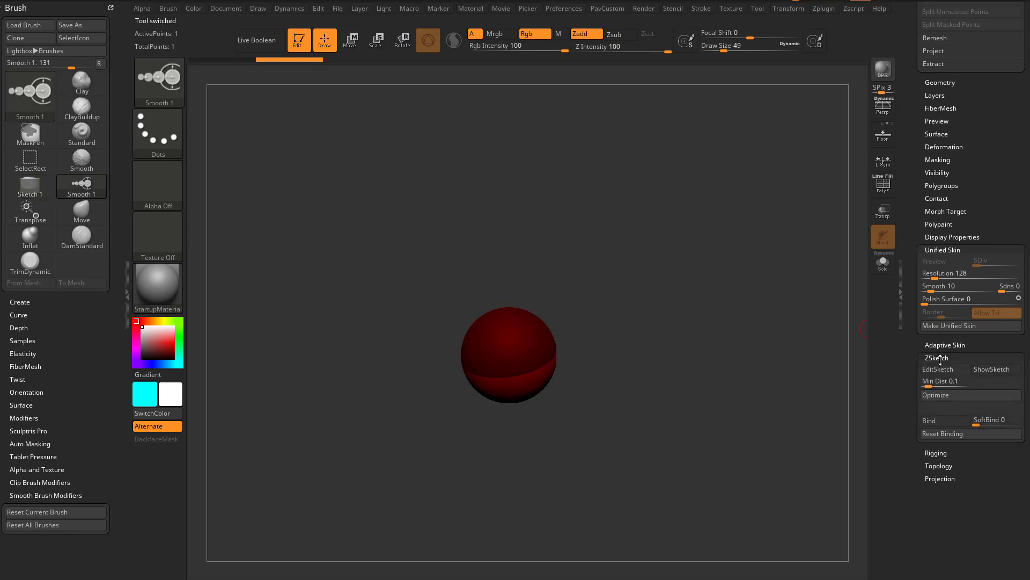
left_click(945, 370)
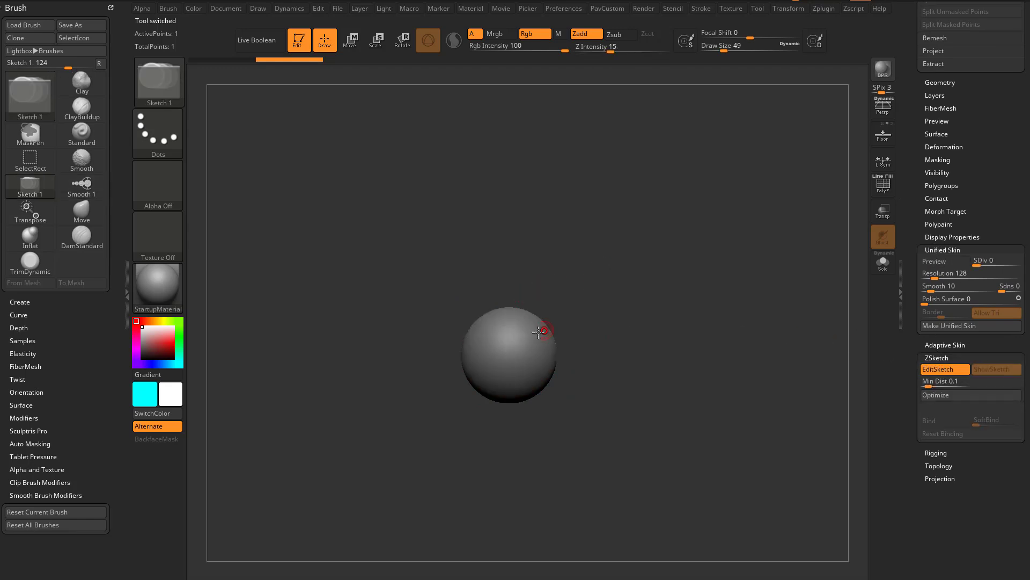
left_click_drag(536, 323, 537, 250)
left_click_drag(626, 237, 583, 255)
key("shift+a")
Step: Set the draw size to 44 and turn sketch editing back on for the ZSphere
key("s")
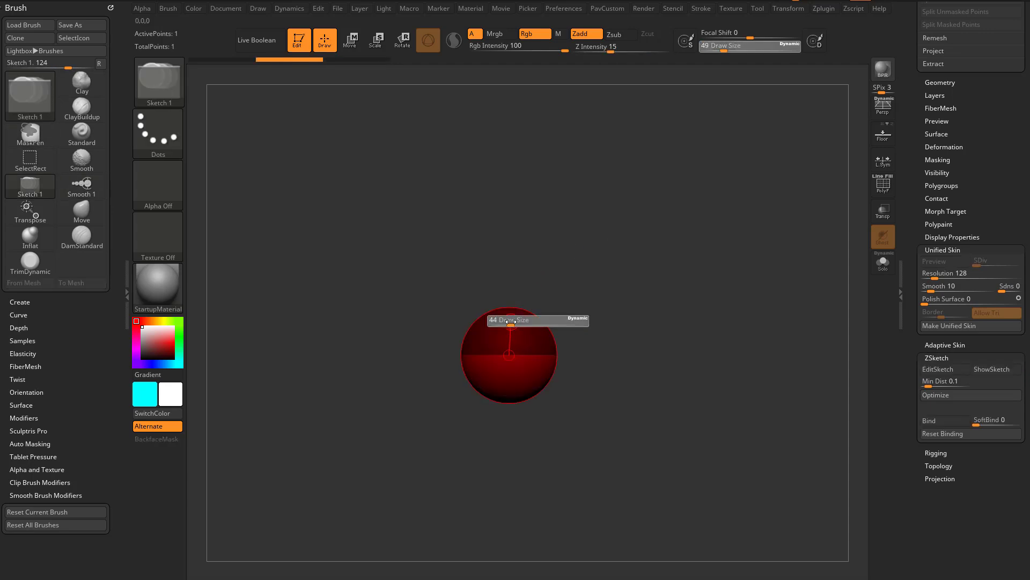
left_click(508, 322)
left_click_drag(473, 331, 522, 325)
key("ctrl+z")
left_click(950, 370)
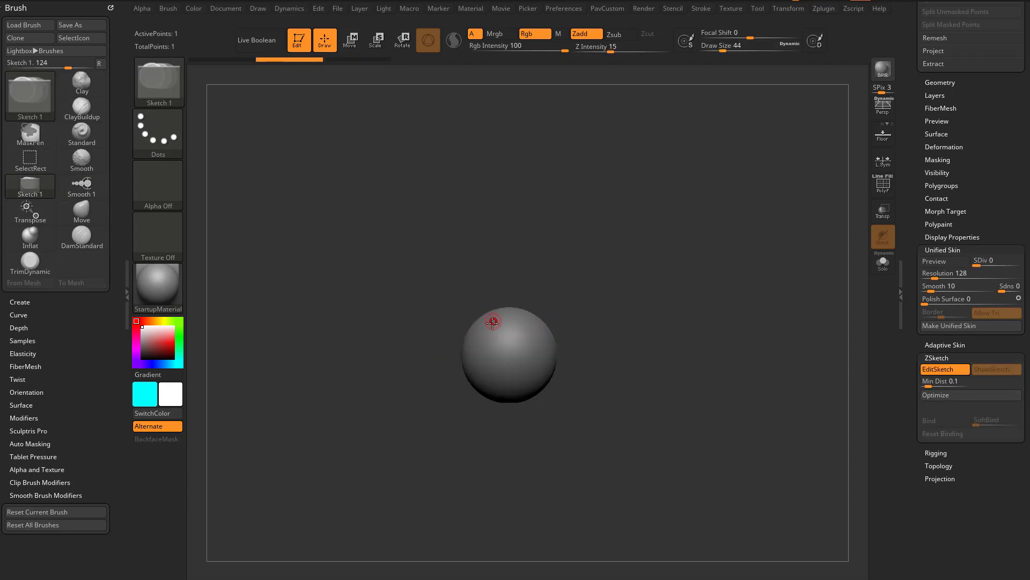
Step: Sketch a lower leg and a thigh rising from the sphere with the Sketch 1 brush
mouse_move(505, 332)
left_mouse_down()
mouse_move(475, 247)
mouse_move(484, 214)
mouse_move(520, 320)
left_mouse_up()
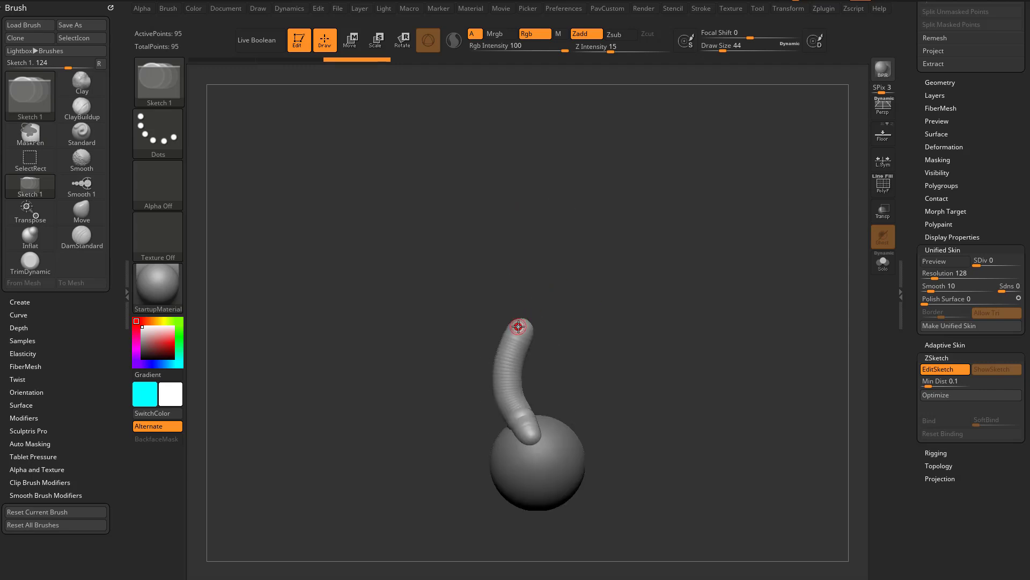
key("ctrl+z")
left_click_drag(550, 422, 552, 301)
mouse_move(621, 291)
left_mouse_down()
mouse_move(523, 287)
mouse_move(504, 263)
mouse_move(501, 196)
left_mouse_up()
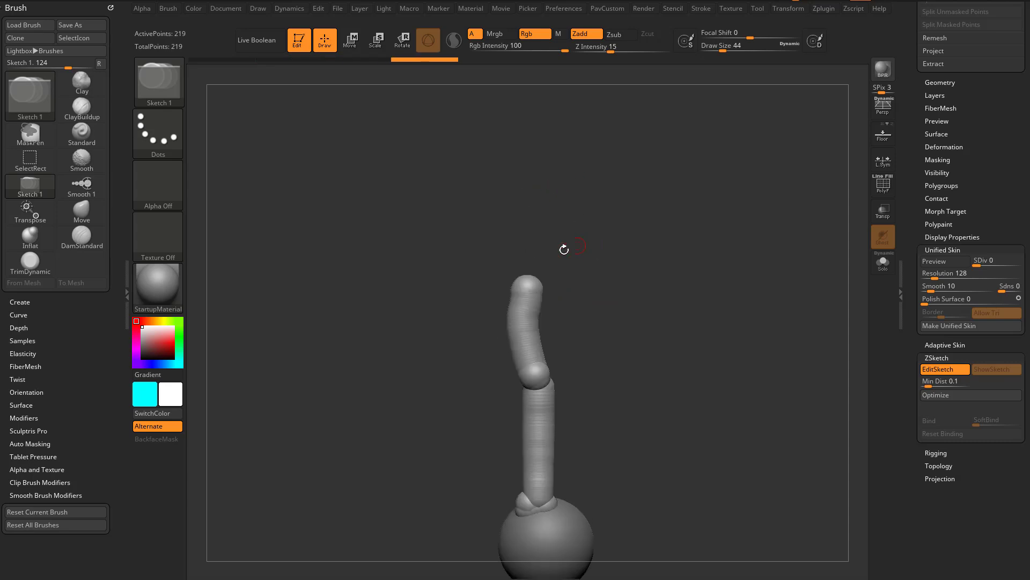
Step: Sketch the hips, a straight torso and the shoulders above the legs, undoing the trial arm strokes
left_click_drag(585, 256, 617, 258, "shift")
mouse_move(541, 284)
left_mouse_down()
mouse_move(506, 278)
mouse_move(510, 169)
left_mouse_up()
mouse_move(511, 248)
left_mouse_down()
mouse_move(614, 261)
mouse_move(656, 300)
left_mouse_up()
key("ctrl+z")
mouse_move(517, 248)
left_mouse_down()
mouse_move(558, 250)
mouse_move(618, 395)
left_mouse_up()
key("ctrl+z")
left_click_drag(561, 246, 611, 354)
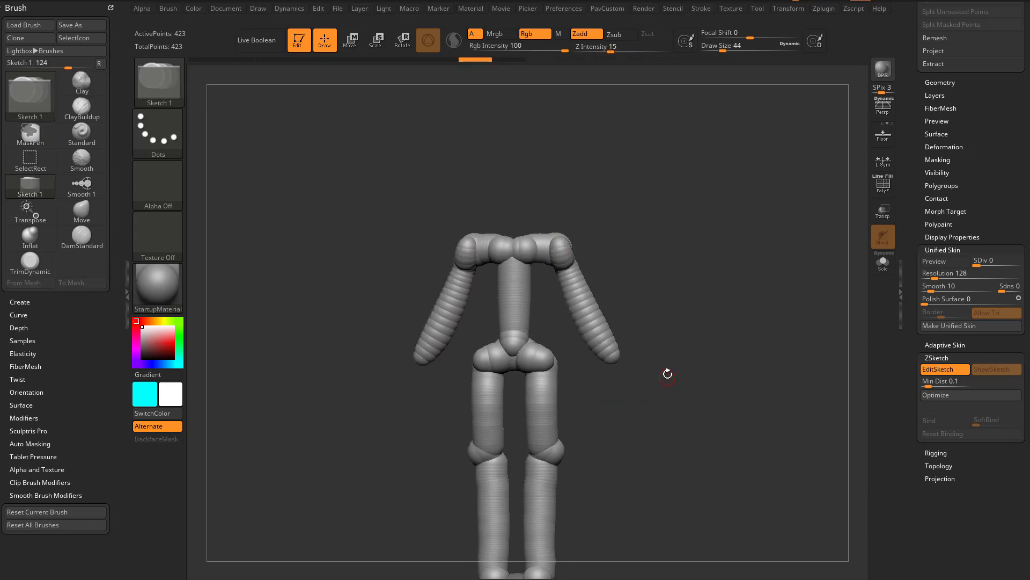
key("ctrl+z")
Step: Switch to the Armature brush and sketch a pair of arms hanging from the shoulders
left_click(156, 85)
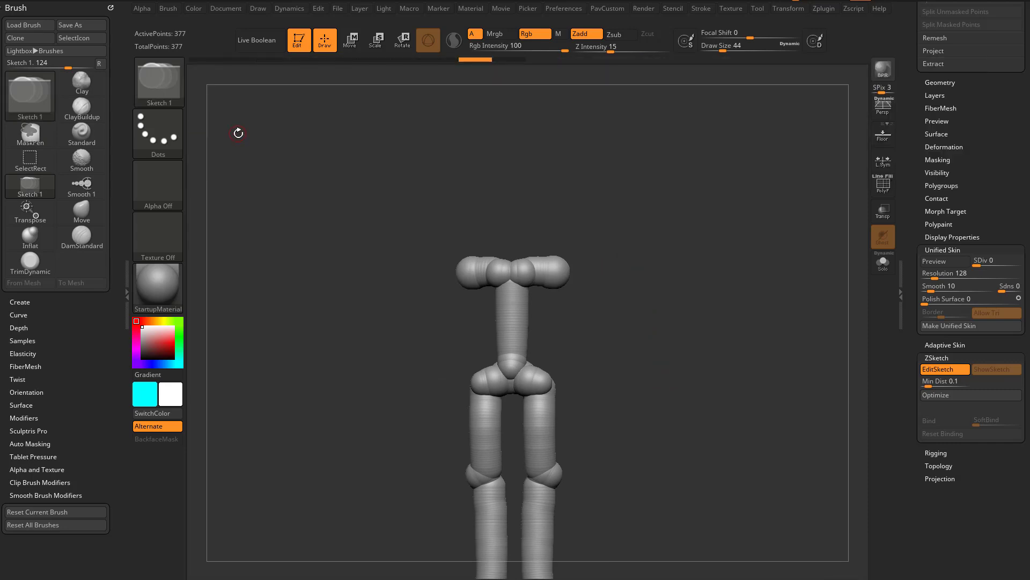
left_click(166, 86)
left_click(221, 128)
mouse_move(565, 278)
left_mouse_down()
mouse_move(691, 412)
mouse_move(569, 290)
mouse_move(652, 367)
left_mouse_up()
key("ctrl+z")
left_click_drag(719, 329, 638, 324)
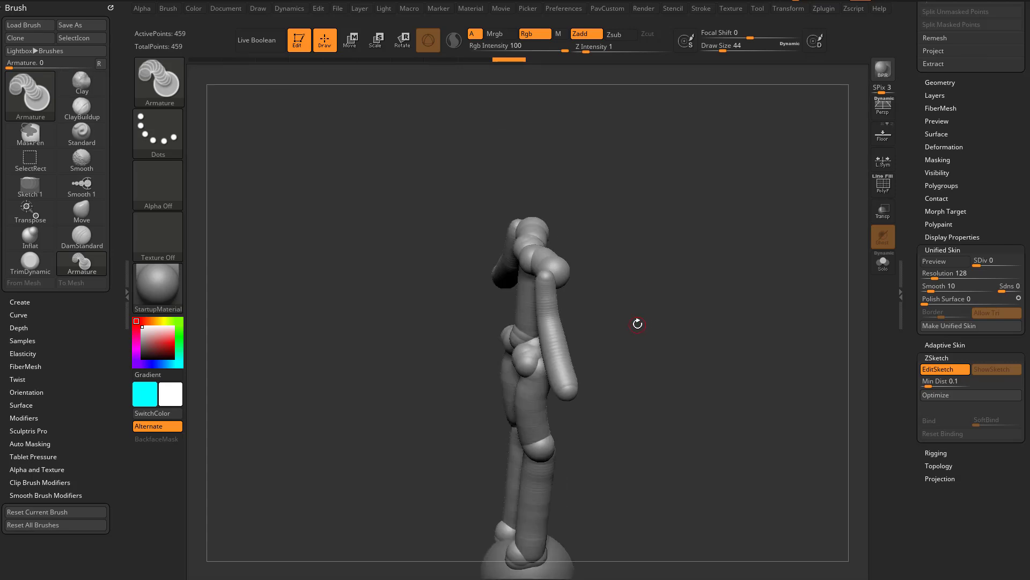
Step: Undo the trial stroke on the arm and shift the hanging arms upward in Move mode
left_click_drag(547, 330, 567, 327)
key("ctrl+z")
key("w")
left_click_drag(580, 284, 570, 257, "alt")
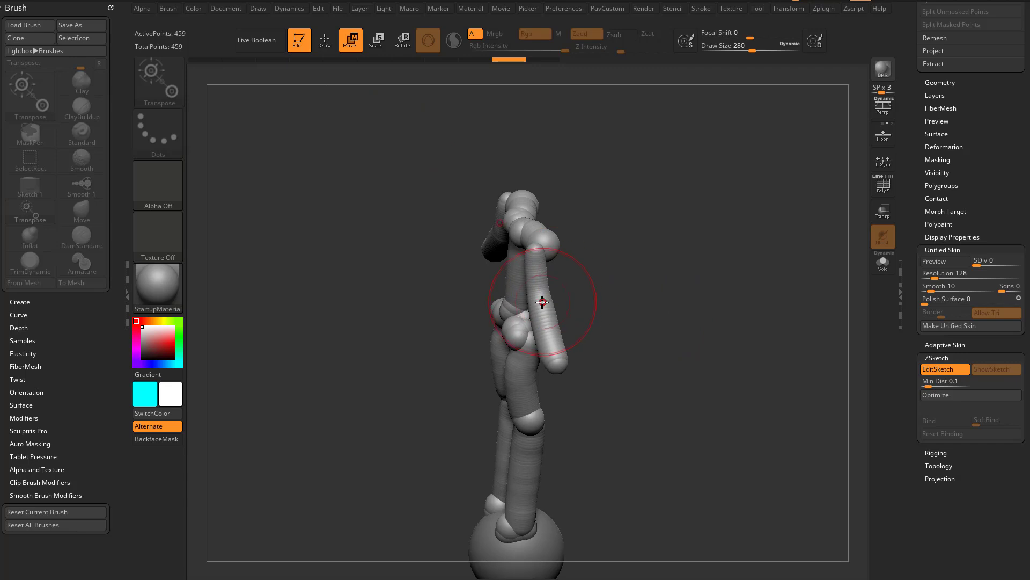
mouse_move(543, 302)
left_mouse_down()
mouse_move(561, 255)
mouse_move(542, 230)
mouse_move(563, 241)
mouse_move(548, 255)
left_mouse_up()
left_click(325, 41)
Step: Try to sketch a head between the shoulders with the Armature brush, adjusting the draw size to 77
mouse_move(618, 263)
left_mouse_down()
mouse_move(659, 272)
mouse_move(587, 296)
left_mouse_up()
key("s")
left_click_drag(690, 239, 670, 244)
key("s")
mouse_move(543, 237)
left_mouse_down()
mouse_move(515, 214)
mouse_move(510, 227)
left_mouse_up()
left_click(509, 226)
key("ctrl+z")
key("s")
left_click_drag(558, 204, 559, 194)
left_click(510, 225)
Step: Switch to the Sketch A brush for sketching the head
key("b")
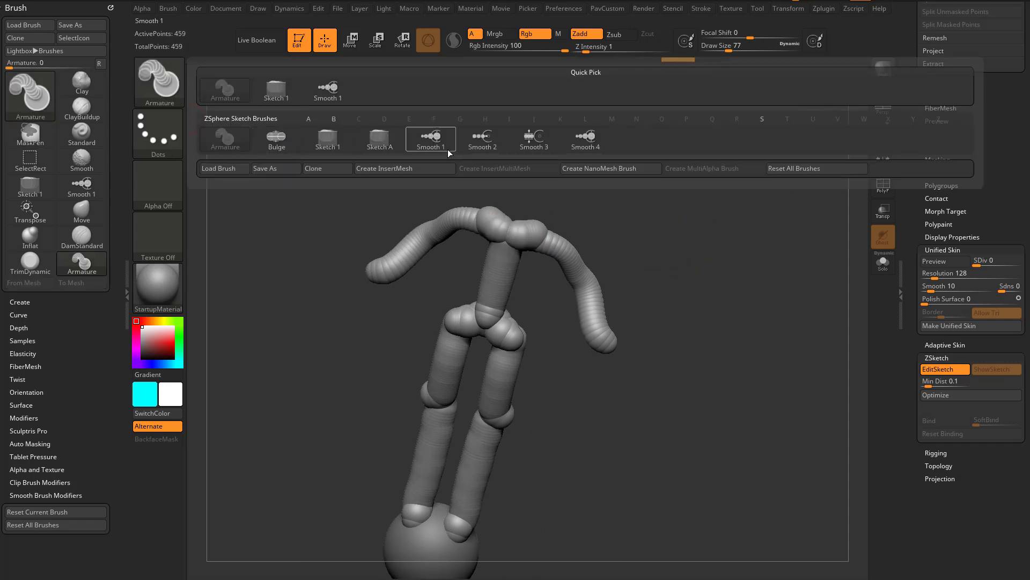
left_click(322, 95)
left_click(283, 115)
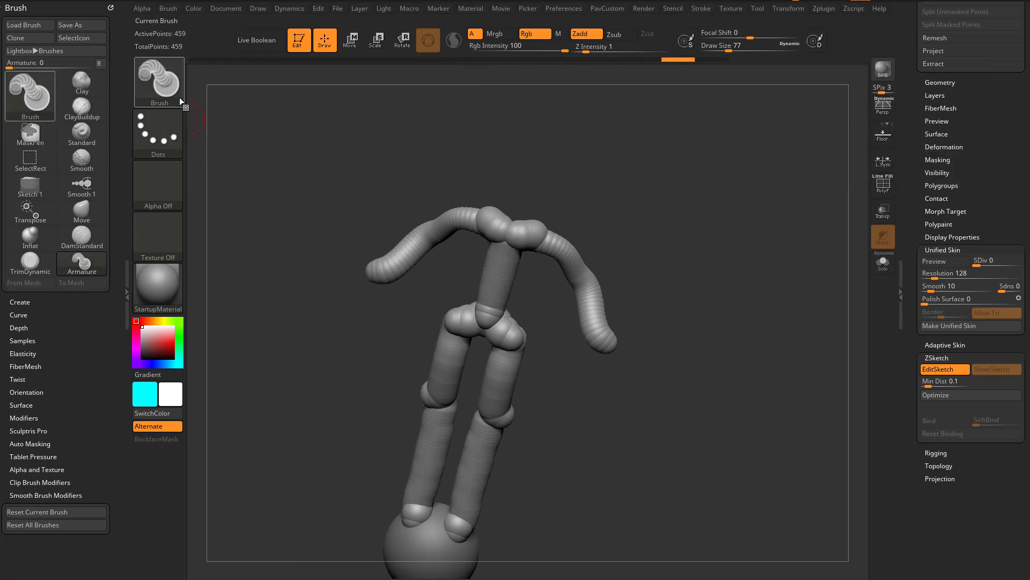
key("b")
left_click(378, 139)
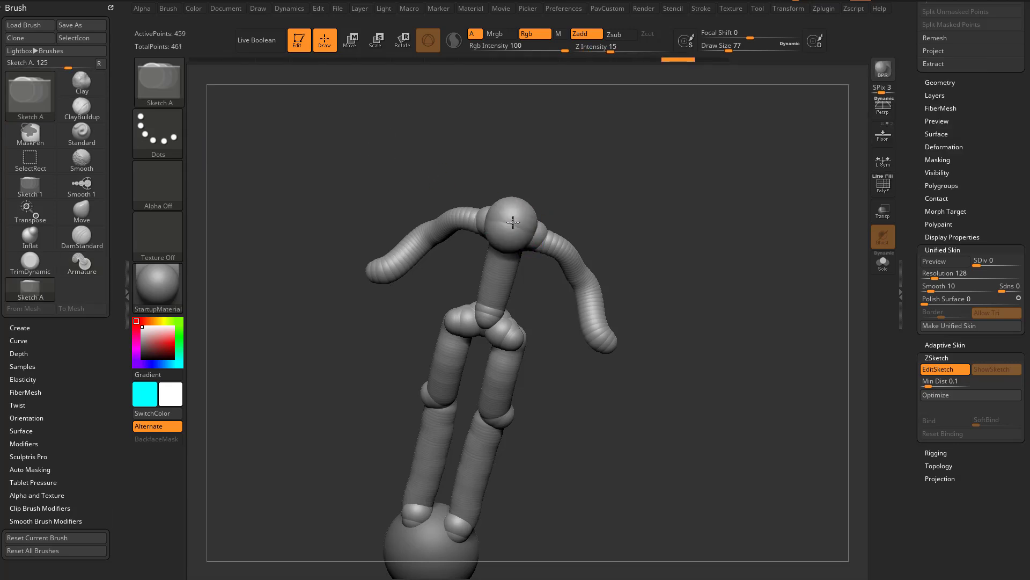
Step: Sketch a small head sphere between the shoulders at draw size 51, undoing the larger trial spheres
left_click_drag(514, 222, 514, 220)
right_click_drag(516, 219, 542, 207)
key("ctrl+z")
left_click(510, 225)
key("ctrl+z")
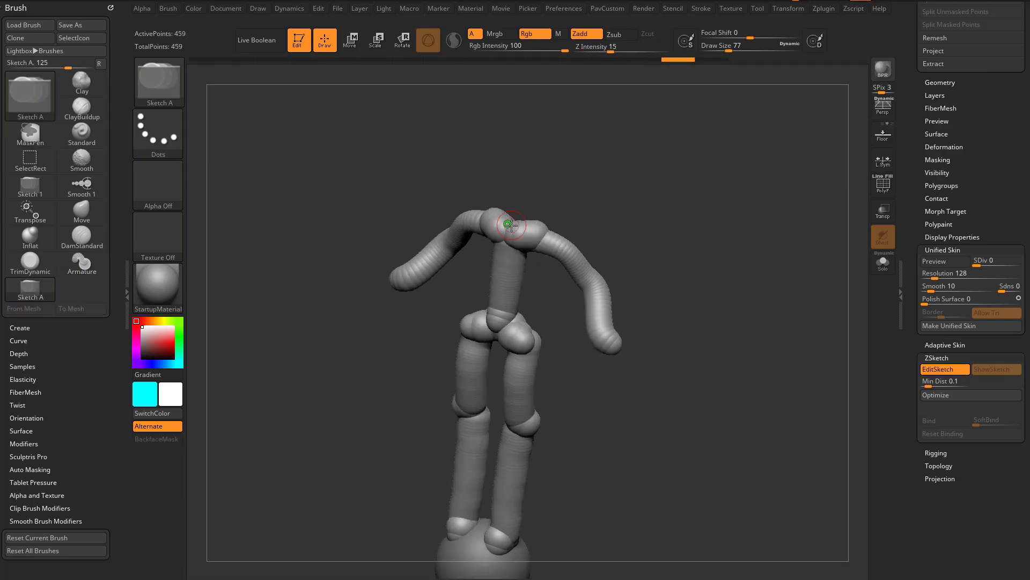
key("bracketleft")
key("bracketleft")
left_click_drag(511, 214, 497, 214)
Step: Preview the humanoid's skin and return to the sketch
mouse_move(561, 195)
left_mouse_down()
mouse_move(525, 201)
mouse_move(600, 203)
mouse_move(548, 223)
mouse_move(502, 221)
mouse_move(601, 214)
mouse_move(630, 235)
left_mouse_up()
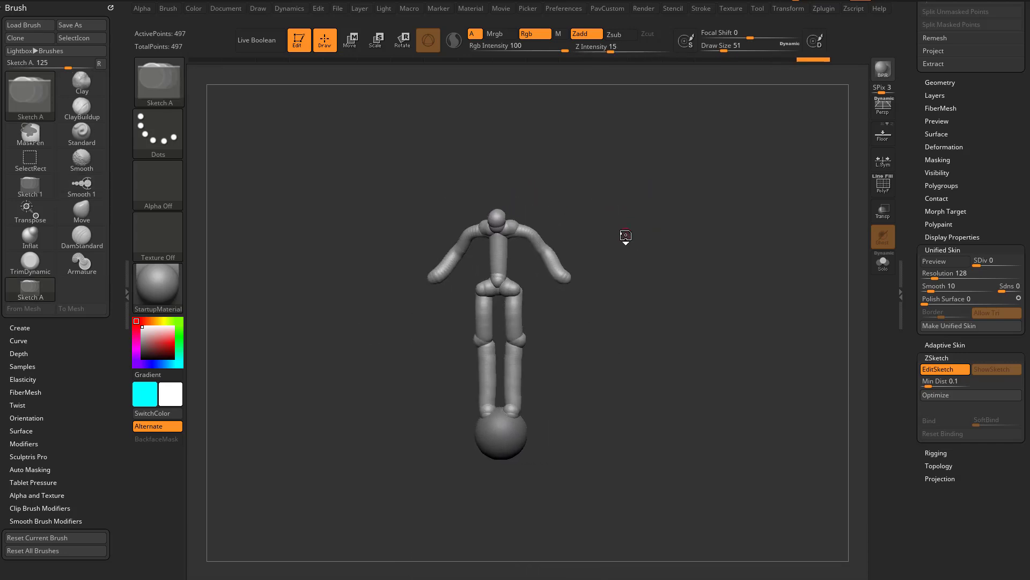
key("a")
mouse_move(589, 378)
left_mouse_down()
mouse_move(462, 400)
mouse_move(649, 372)
left_mouse_up()
key("a")
Step: Set the draw size to 29 and sketch mirrored limbs rising from the shoulders, with curved struts joining them to the arms
mouse_move(666, 321)
left_mouse_down("shift")
mouse_move(575, 385)
mouse_move(655, 375)
mouse_move(690, 329)
mouse_move(549, 278)
mouse_move(621, 200)
left_mouse_up("shift")
key("ctrl+z")
key("bracketleft")
key("bracketleft")
left_click_drag(509, 277, 599, 211)
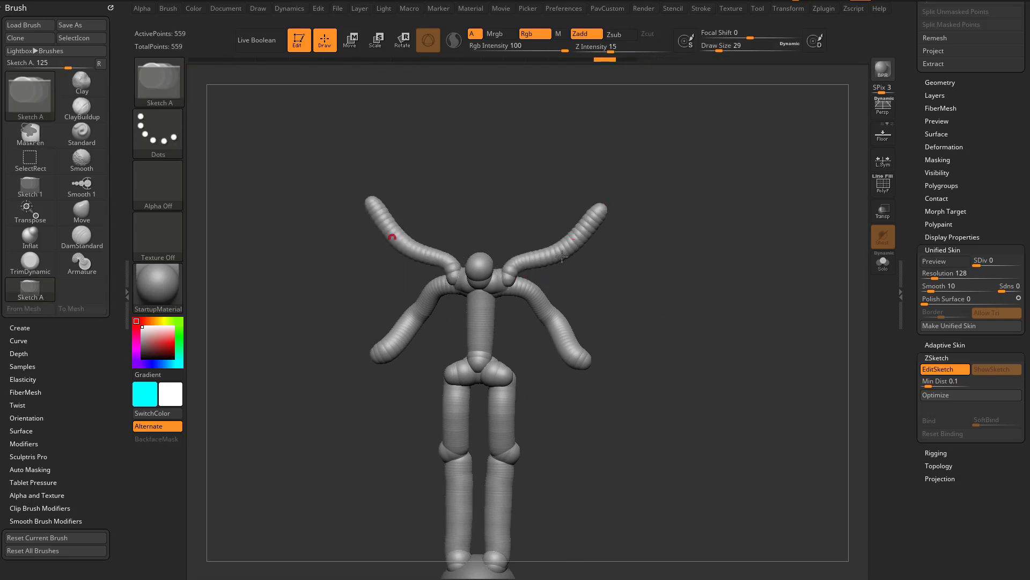
mouse_move(533, 262)
left_mouse_down()
mouse_move(565, 278)
mouse_move(574, 263)
mouse_move(563, 327)
left_mouse_up()
key("ctrl+z")
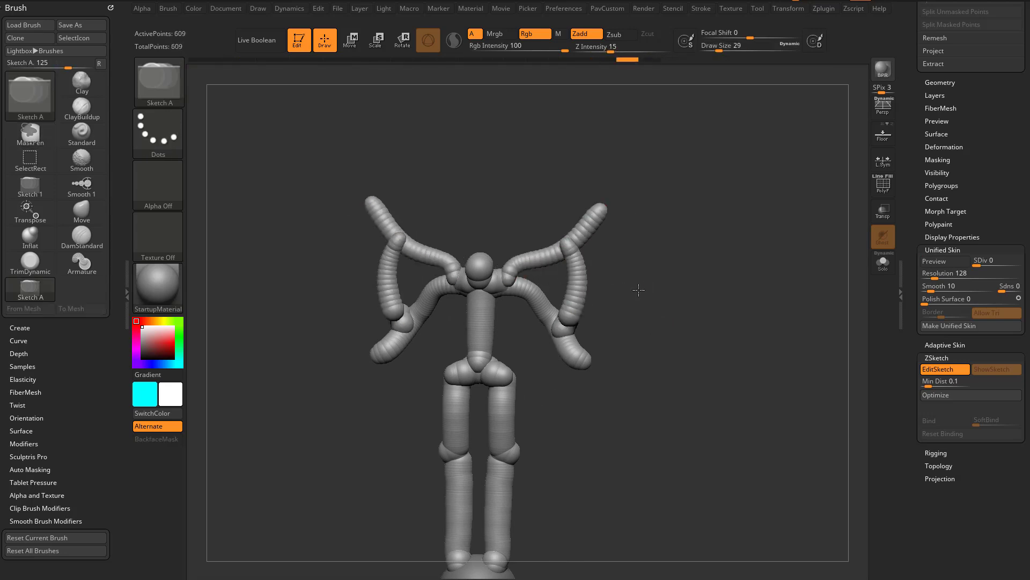
Step: Smooth the limb joints and sketch mirrored curved branches fanning outward and upward from the raised limbs
mouse_move(638, 290)
left_mouse_down()
mouse_move(588, 294)
mouse_move(577, 313)
mouse_move(658, 300)
left_mouse_up()
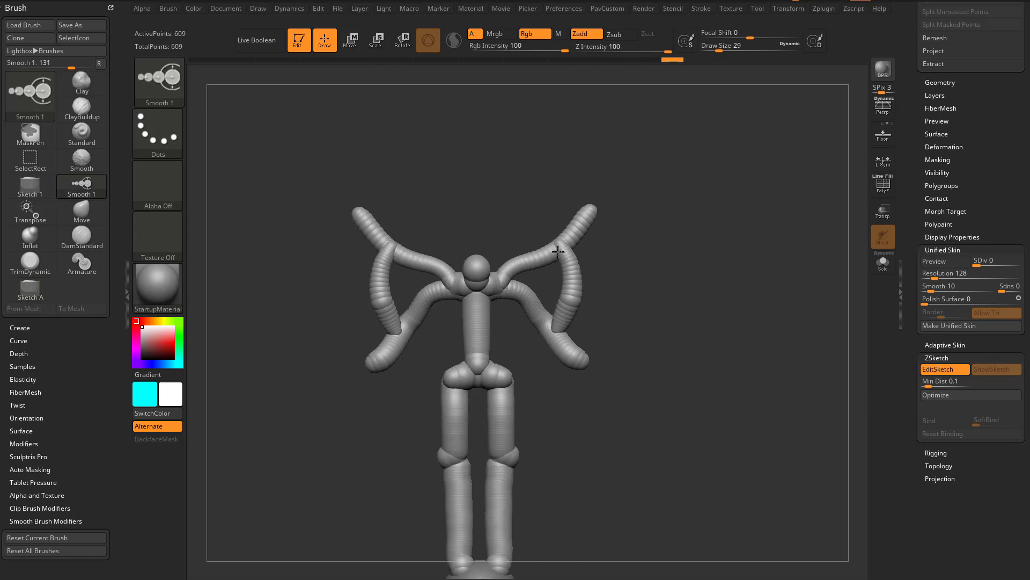
left_click_drag(638, 228, 539, 232)
mouse_move(447, 248)
left_mouse_down()
mouse_move(514, 158)
mouse_move(511, 186)
mouse_move(458, 246)
left_mouse_up()
mouse_move(385, 308)
left_mouse_down()
mouse_move(416, 310)
mouse_move(395, 286)
mouse_move(390, 299)
left_mouse_up()
left_click_drag(428, 237, 379, 240)
left_click_drag(460, 205, 428, 156)
left_click_drag(485, 179, 476, 128)
left_click_drag(506, 141, 475, 102)
mouse_move(601, 134)
left_mouse_down()
mouse_move(512, 140)
mouse_move(534, 167)
left_mouse_up()
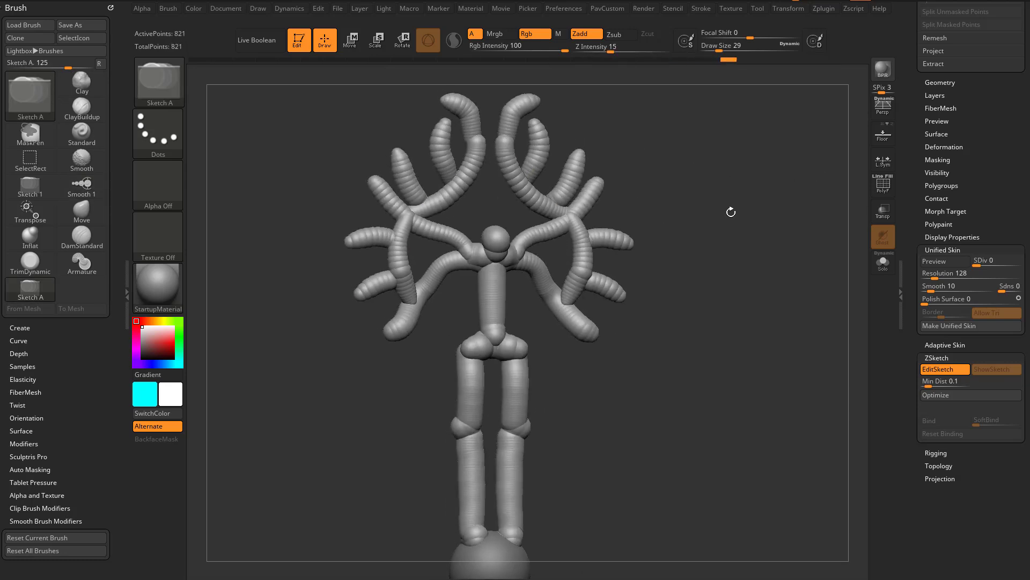
Step: Raise the unified skin resolution to 432 and preview the branching figure's skin
mouse_move(731, 212)
left_mouse_down()
mouse_move(639, 217)
mouse_move(715, 221)
left_mouse_up()
key("a")
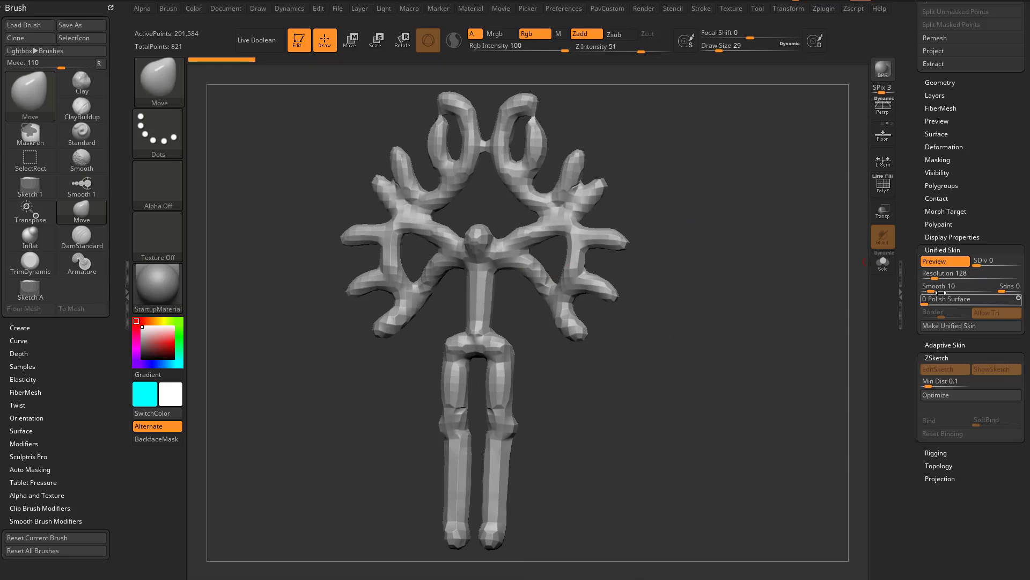
key("a")
left_click_drag(935, 277, 942, 277)
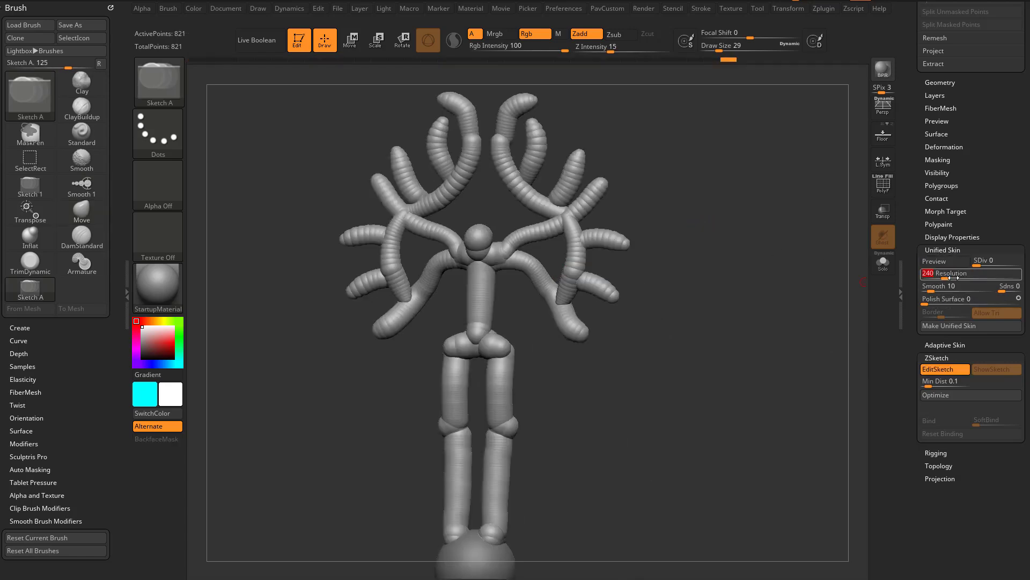
key("a")
key("a")
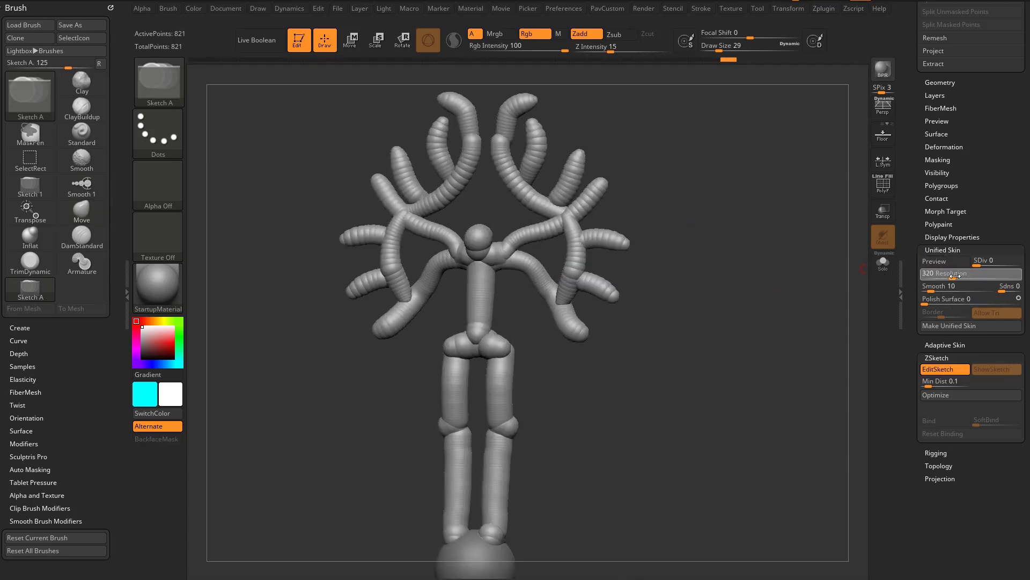
key("a")
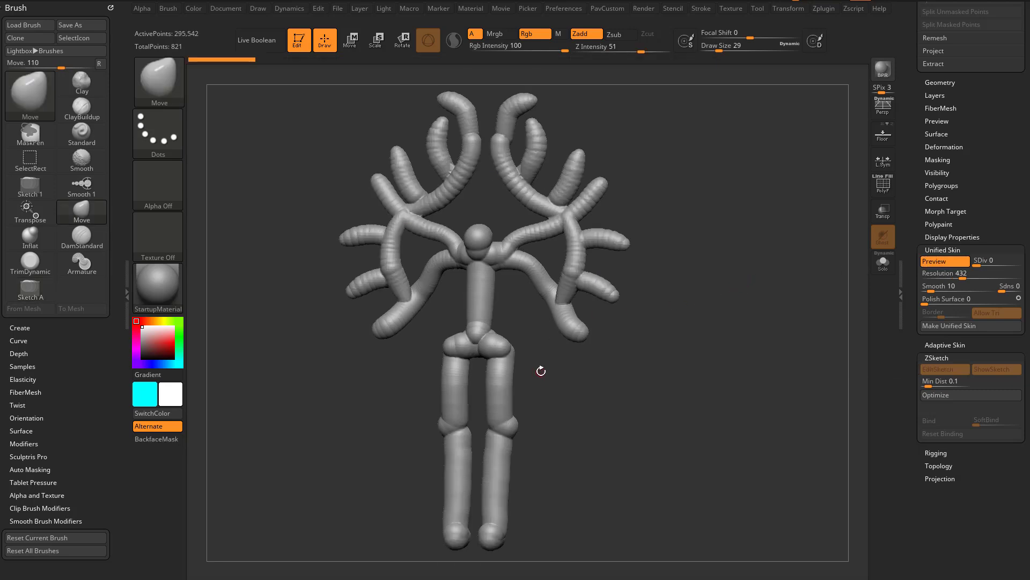
Step: Switch to the Skin_ZSphere_3 tool and inspect its mesh with the polygon frame temporarily shown
left_click_drag(909, 256, 915, 424)
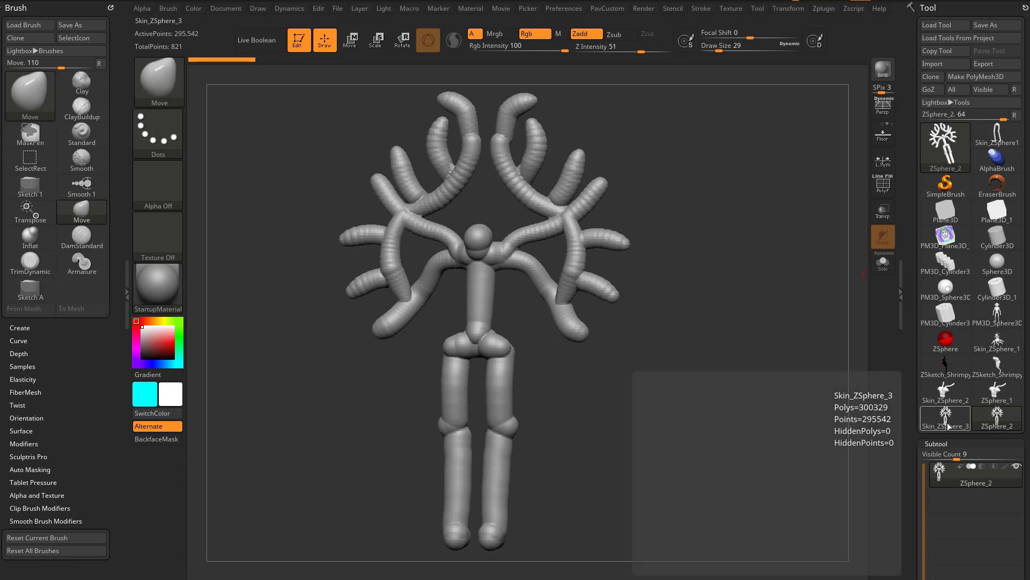
left_click(944, 422)
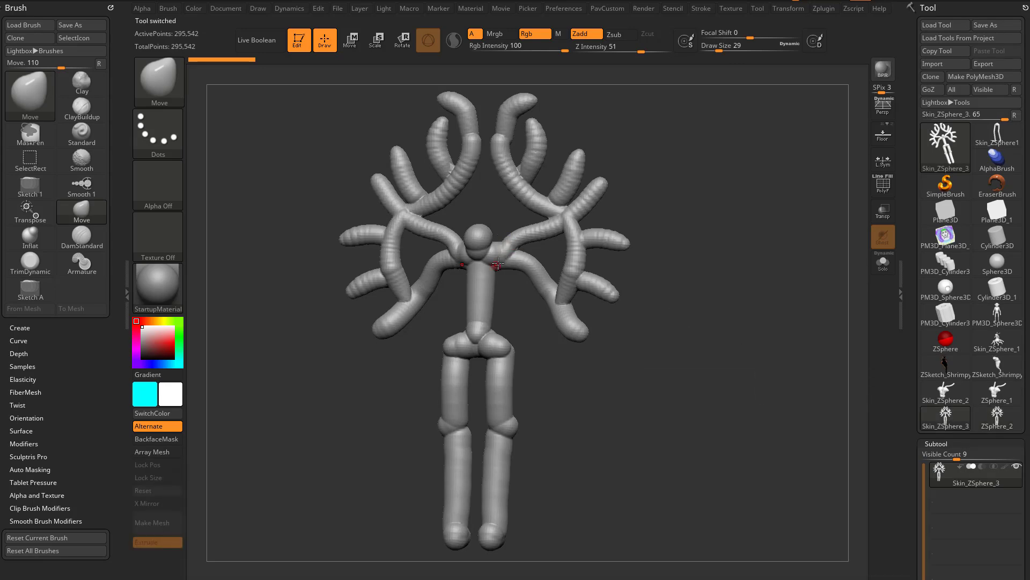
left_click(878, 192)
mouse_move(773, 204)
left_mouse_down("alt")
mouse_move(784, 352)
mouse_move(748, 200)
mouse_move(763, 279)
mouse_move(738, 282)
mouse_move(711, 257)
left_mouse_up("alt")
key("s")
left_click(672, 278)
left_click(889, 190)
Step: Build up the upper torso of the skin mesh with the Clay brush at draw size 87
mouse_move(799, 254)
left_mouse_down()
mouse_move(722, 267)
mouse_move(833, 258)
mouse_move(780, 257)
mouse_move(807, 251)
mouse_move(788, 315)
left_mouse_up()
key("1")
left_click_drag(754, 259, 674, 249)
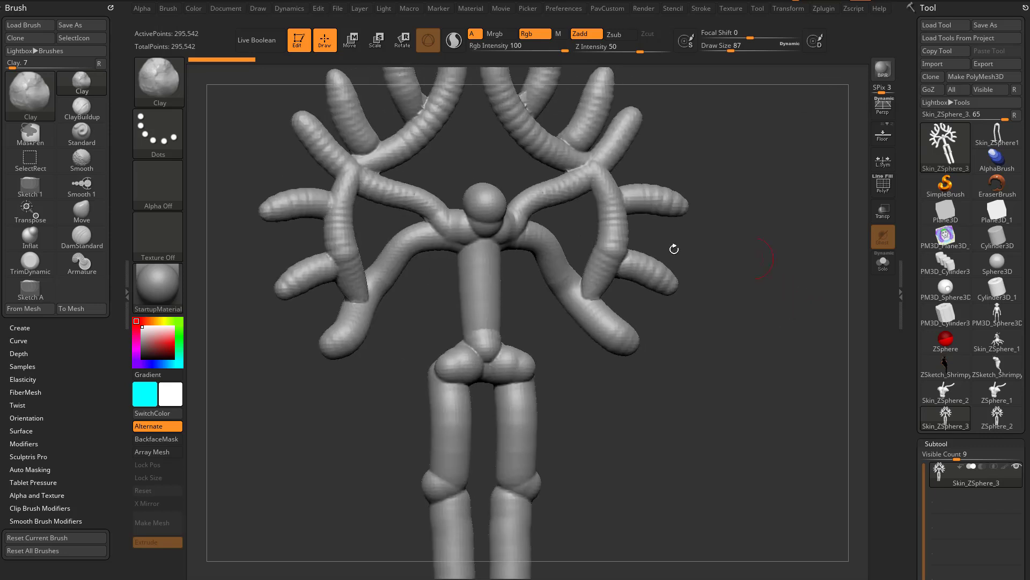
mouse_move(480, 247)
left_mouse_down()
mouse_move(477, 266)
mouse_move(483, 257)
left_mouse_up()
Step: Carve creases into the chest with the DamStandard brush at draw size 74
left_click_drag(736, 200, 734, 260, "alt")
key("2")
key("s")
left_click_drag(499, 324, 462, 321)
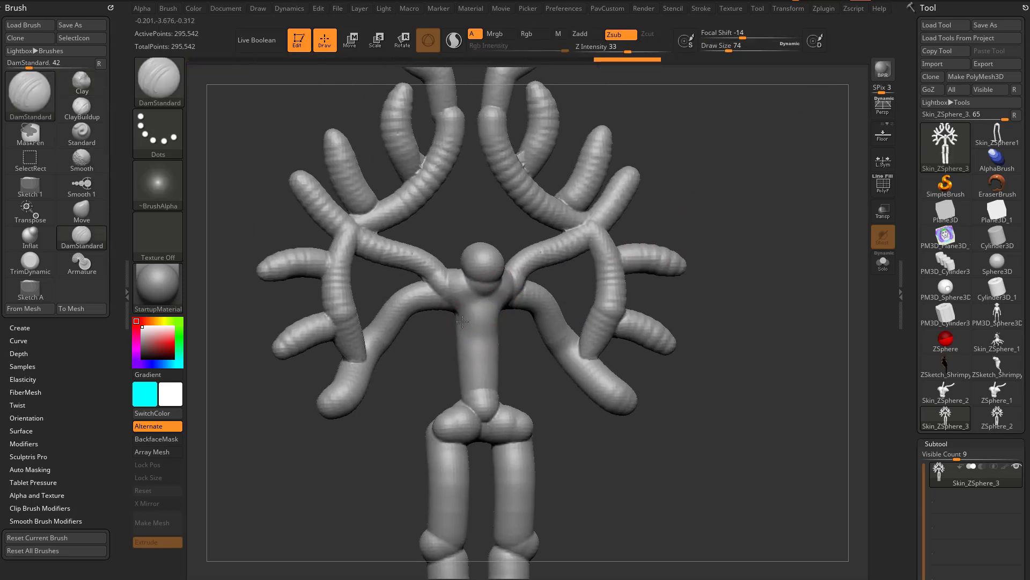
left_click_drag(667, 283, 482, 307)
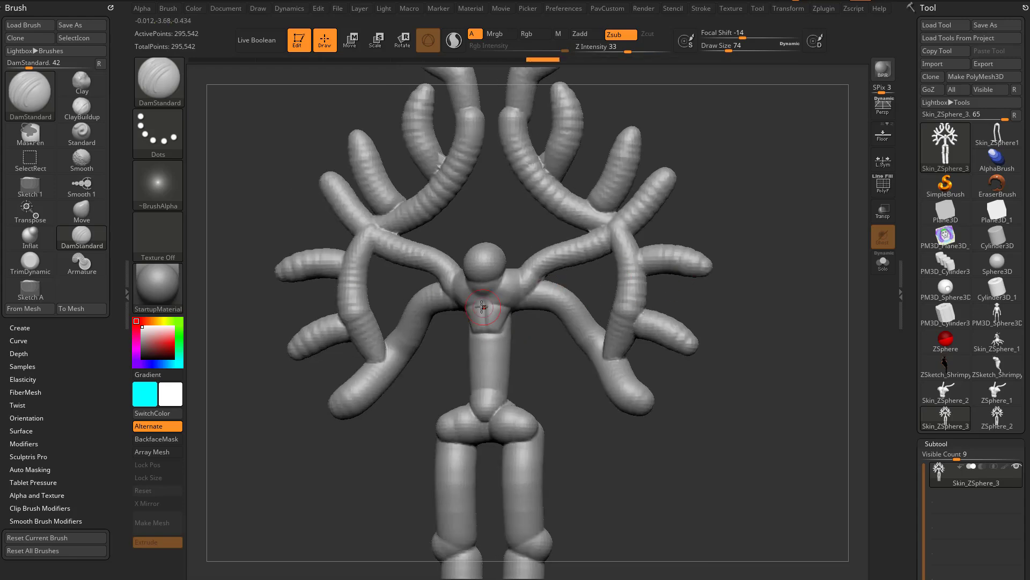